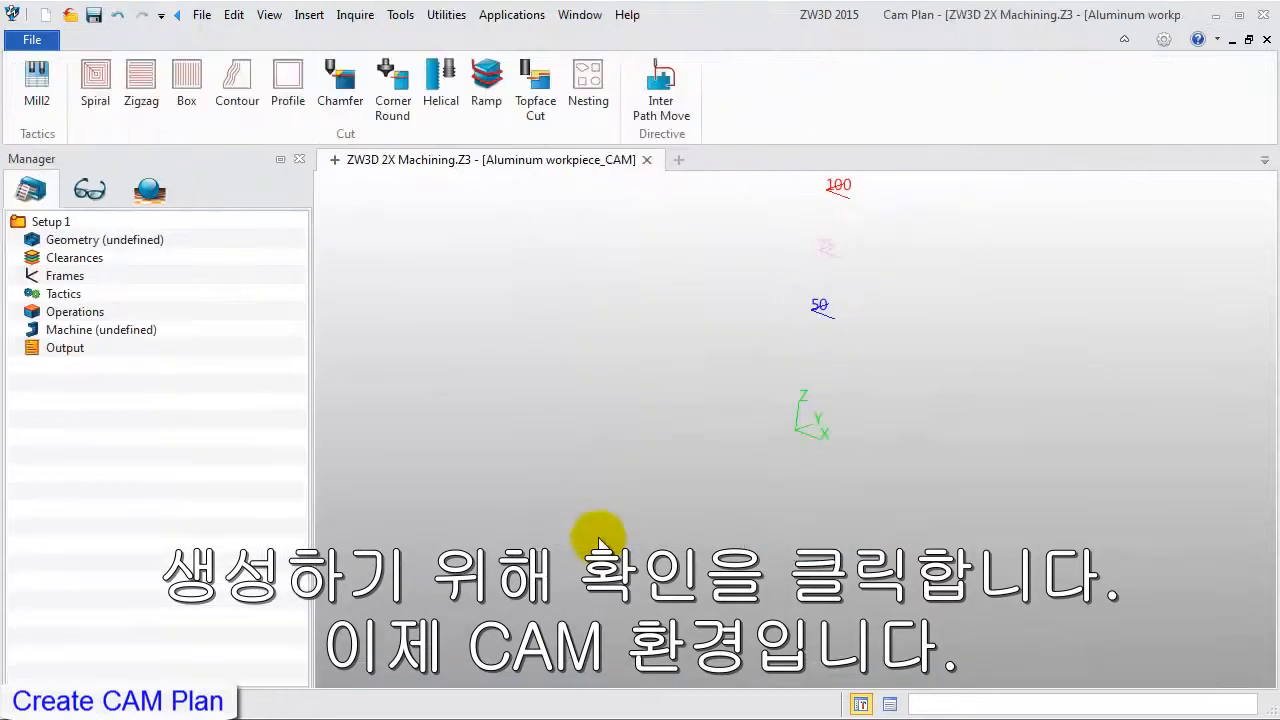
Add a block stock around the workpiece with length 360, 5 mm allowances on both X sides, and width 150
mouse_move(613, 491)
middle_down()
mouse_move(651, 471)
mouse_move(660, 449)
mouse_move(623, 451)
mouse_move(634, 490)
middle_up()
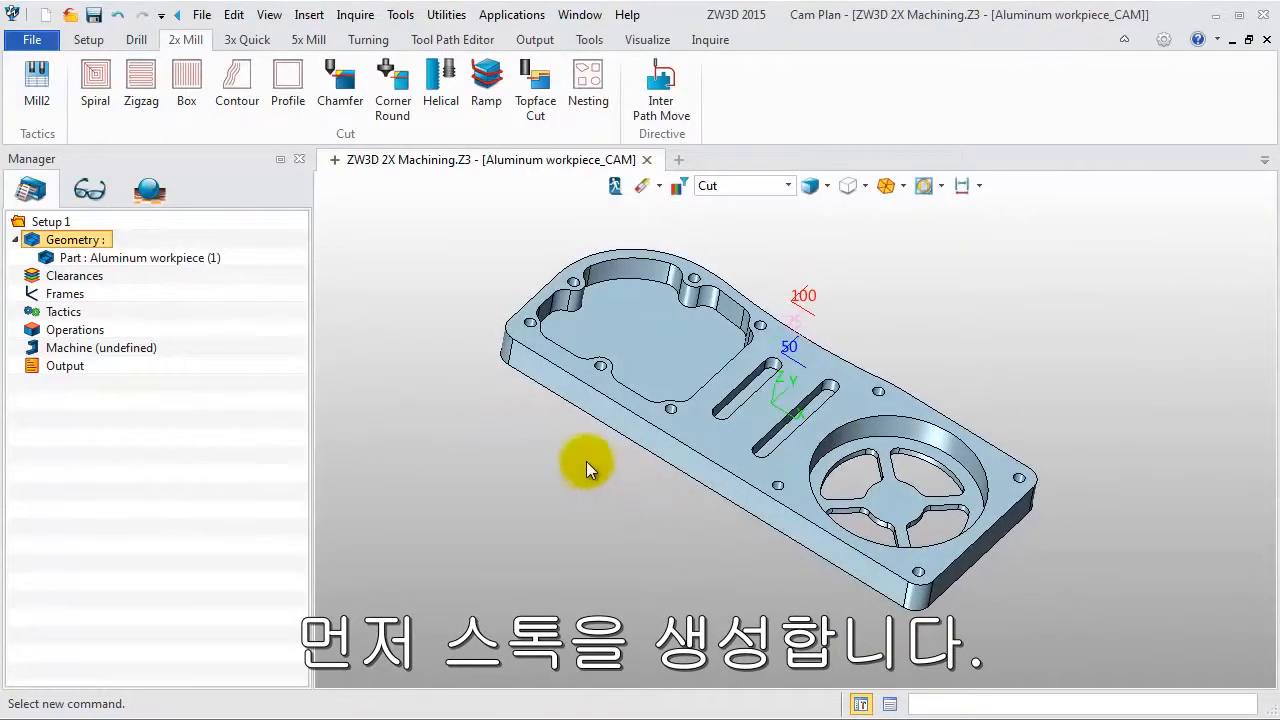
click(101, 45)
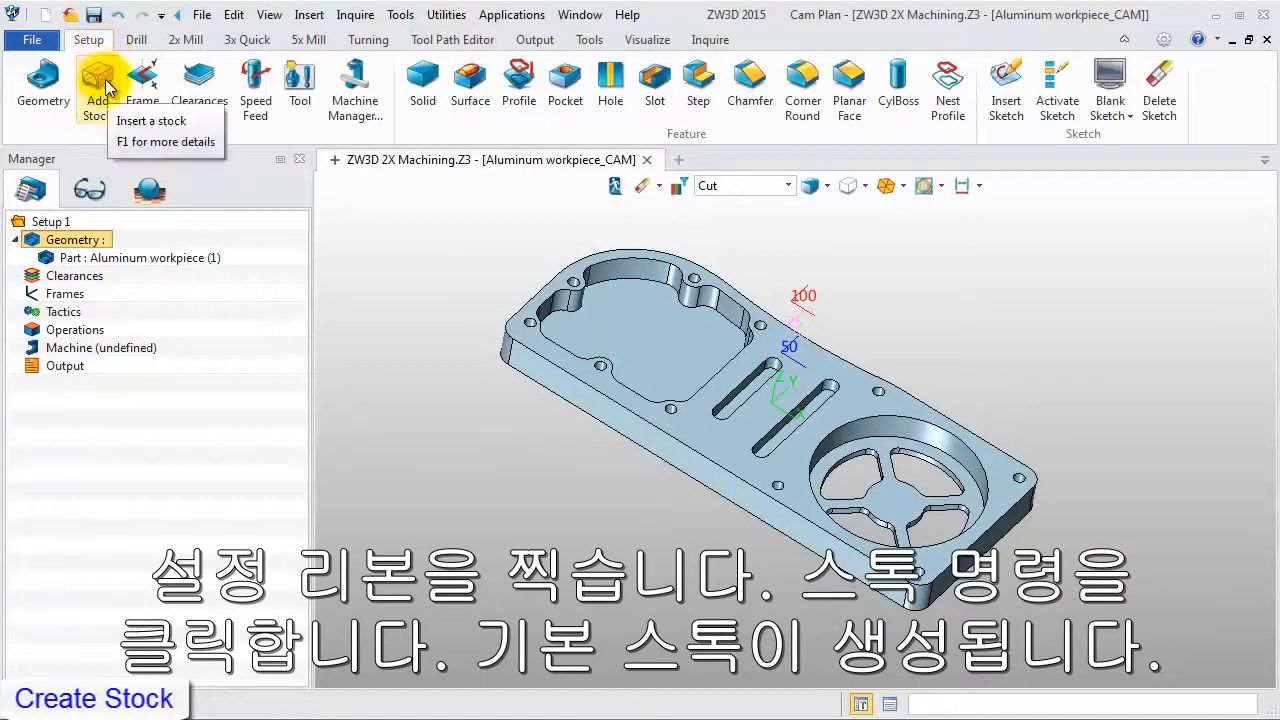
click(103, 85)
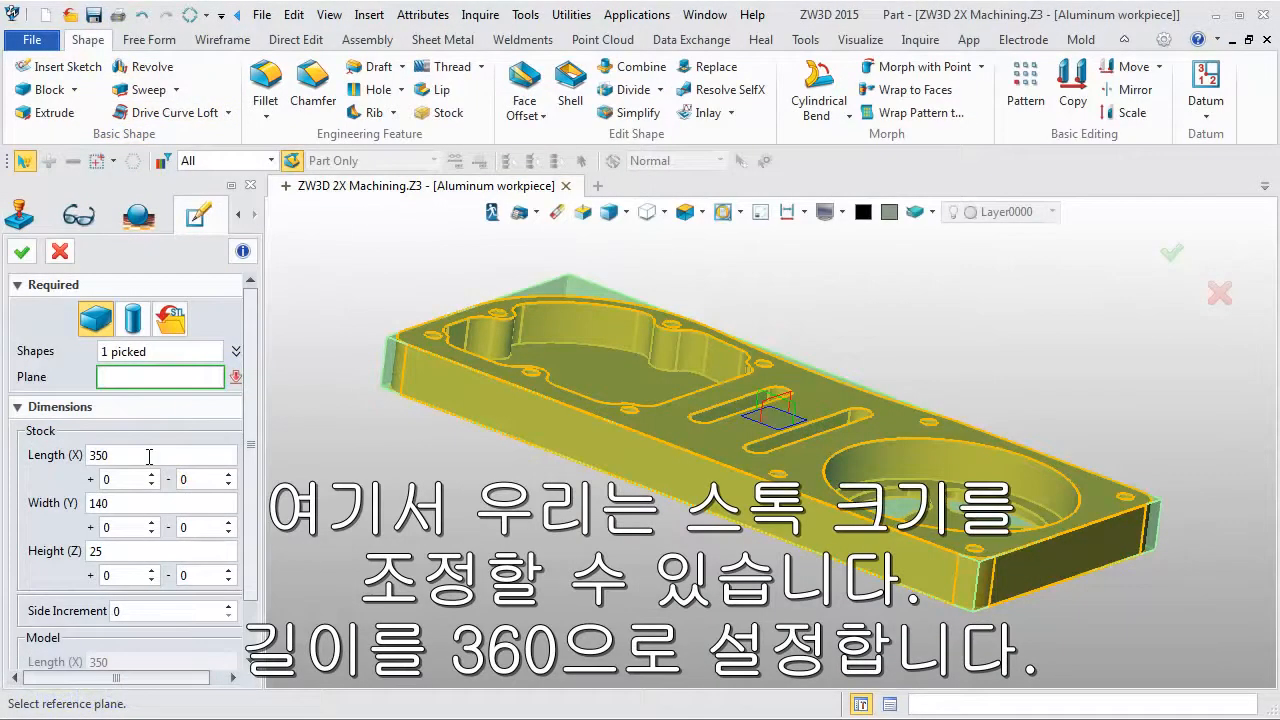
double_click(149, 456)
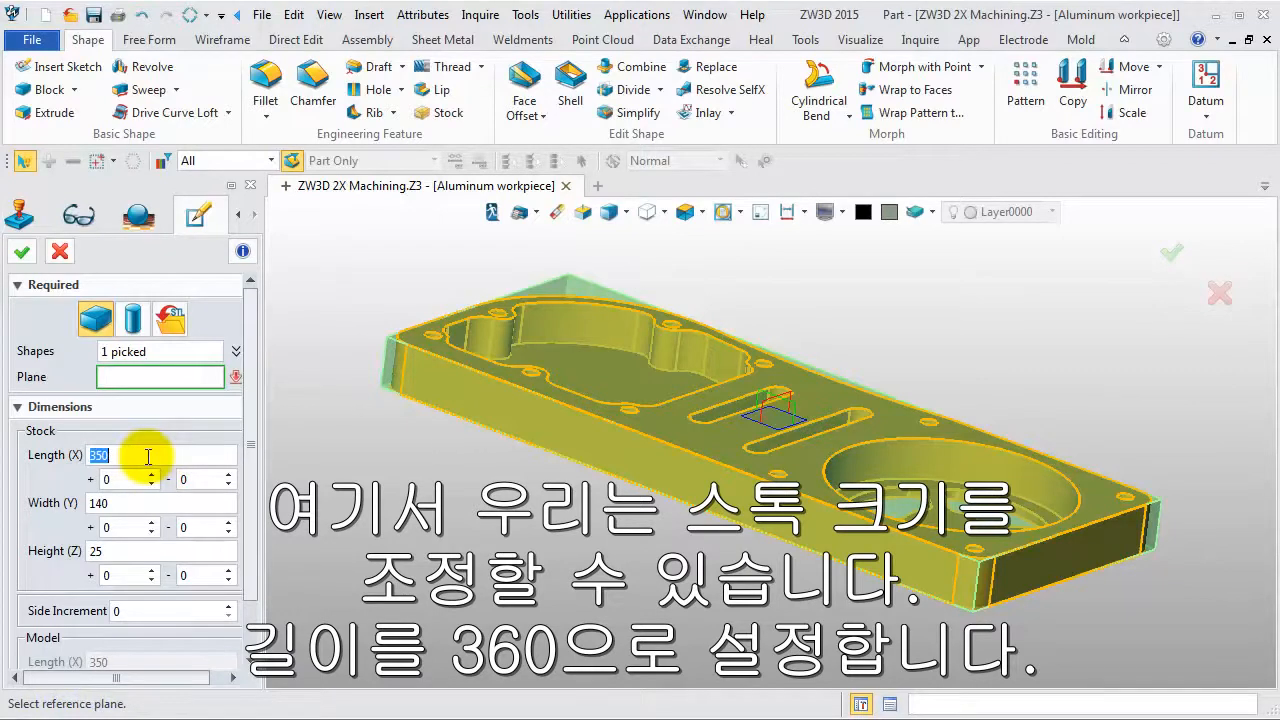
text(360)
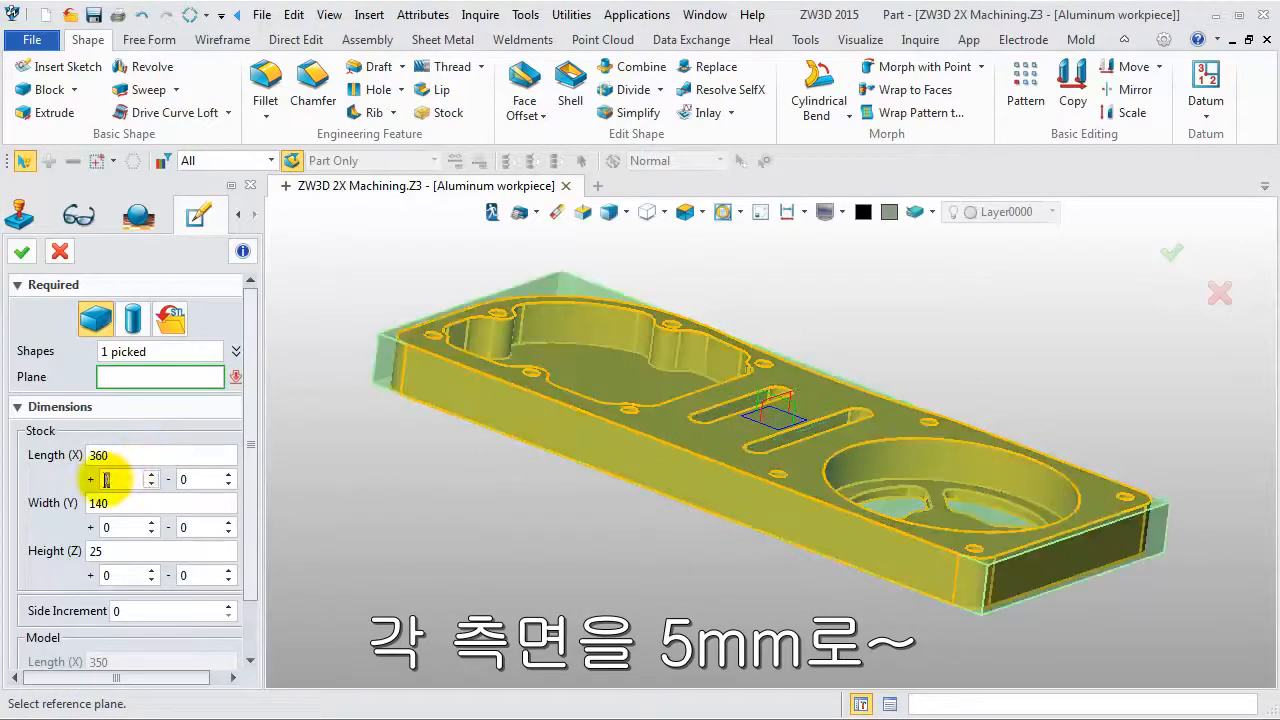
text(5)
drag(193, 482, 66, 508)
text(5150)
Set the stock's width allowances to 5 mm on both the positive and negative Y sides
click(110, 528)
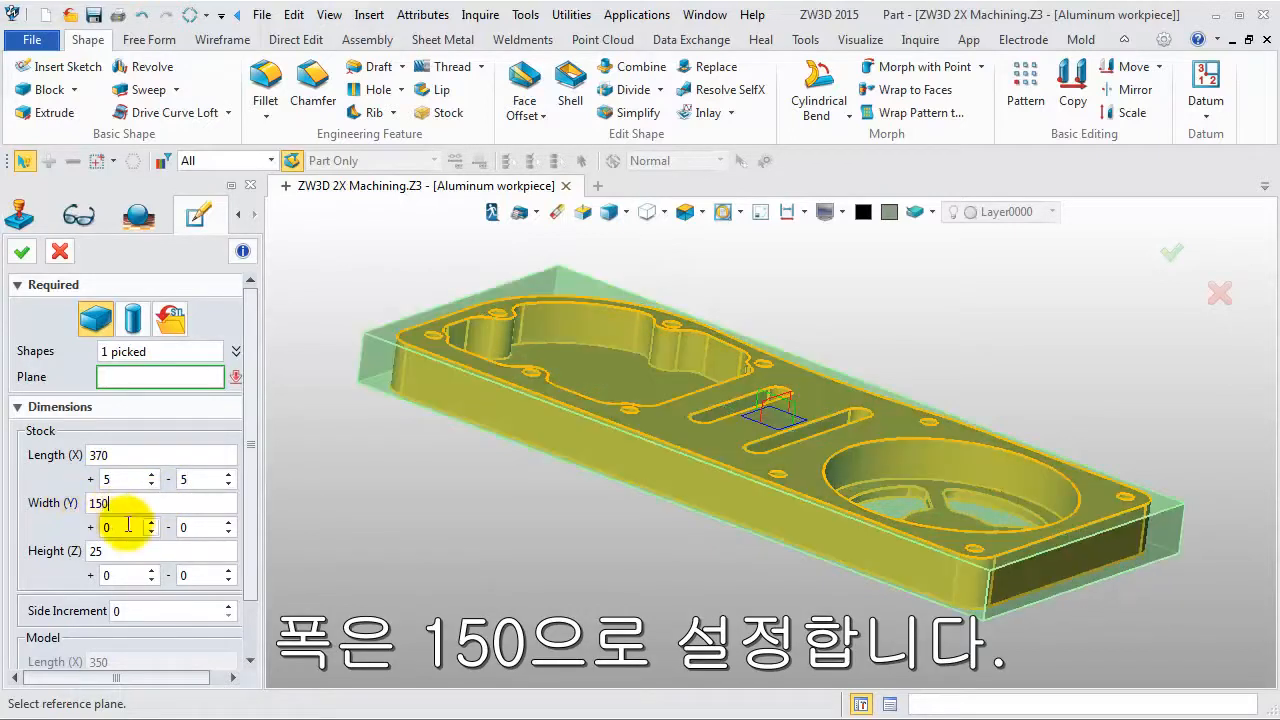
drag(117, 529, 93, 533)
text(5)
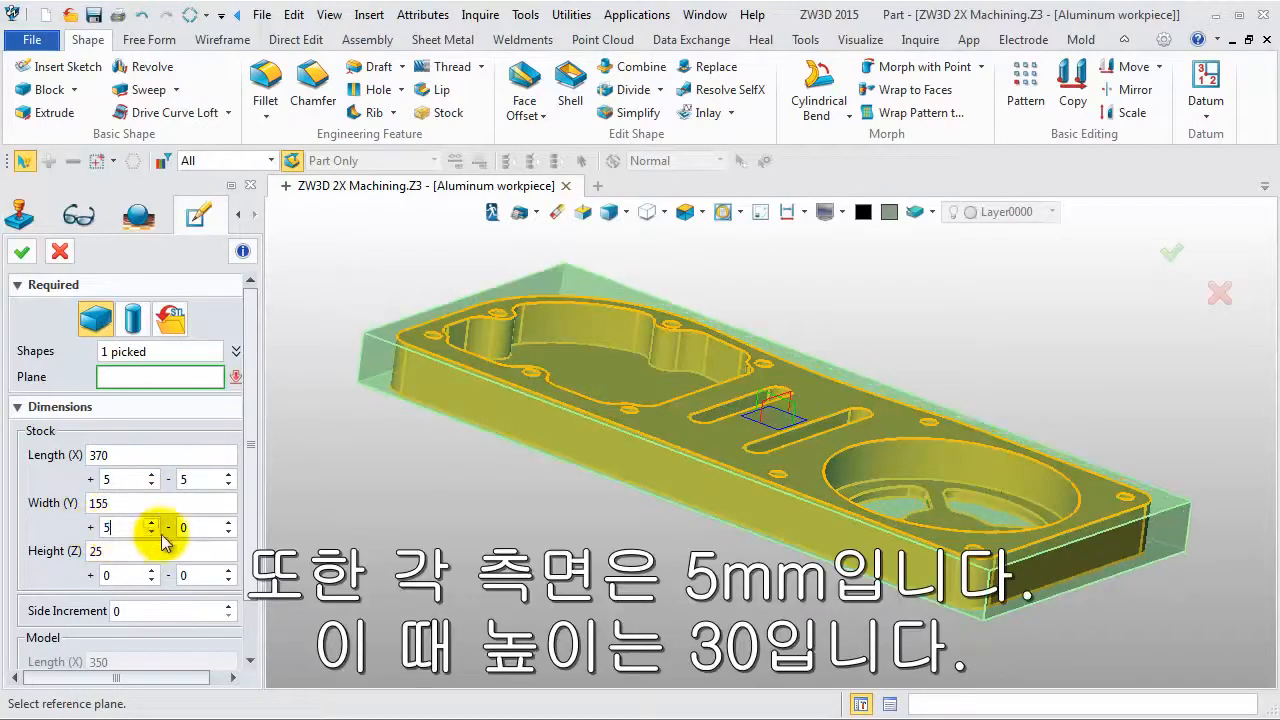
click(197, 525)
text(5)
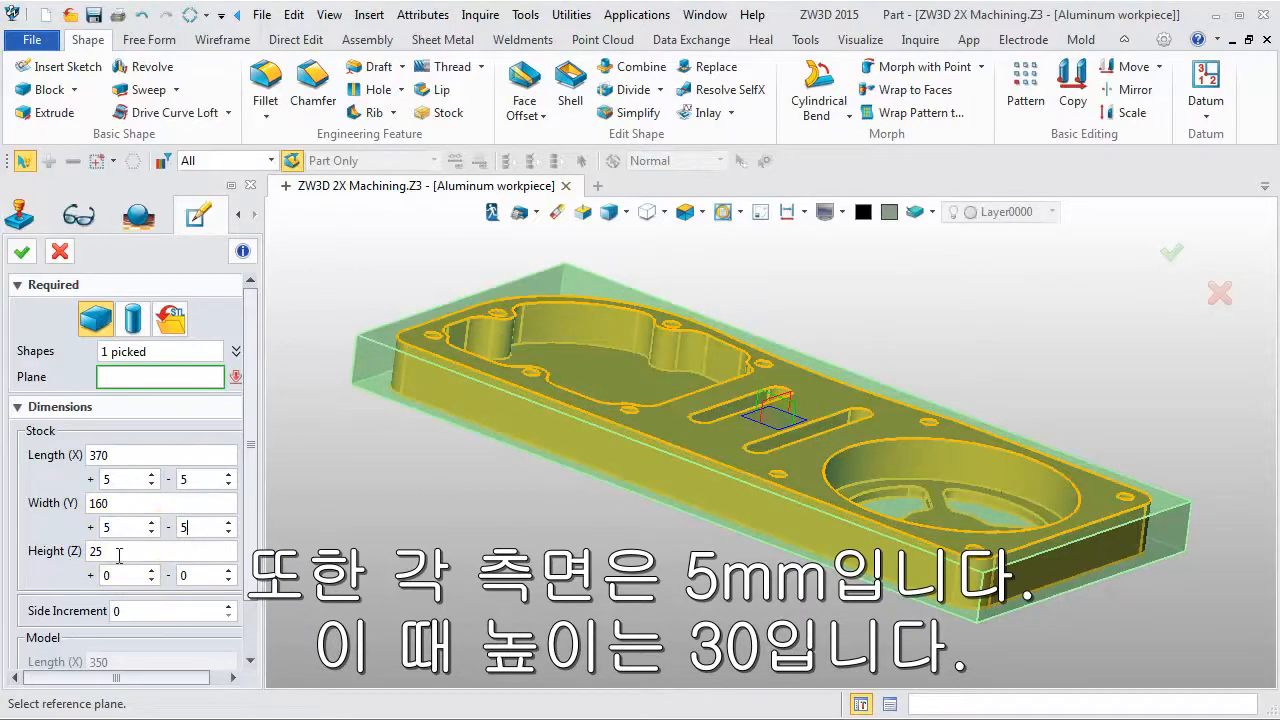
Set the stock's height to 30 with a 5 mm allowance in the positive Z direction only
drag(119, 555, 100, 577)
text(30)
click(124, 583)
text(5)
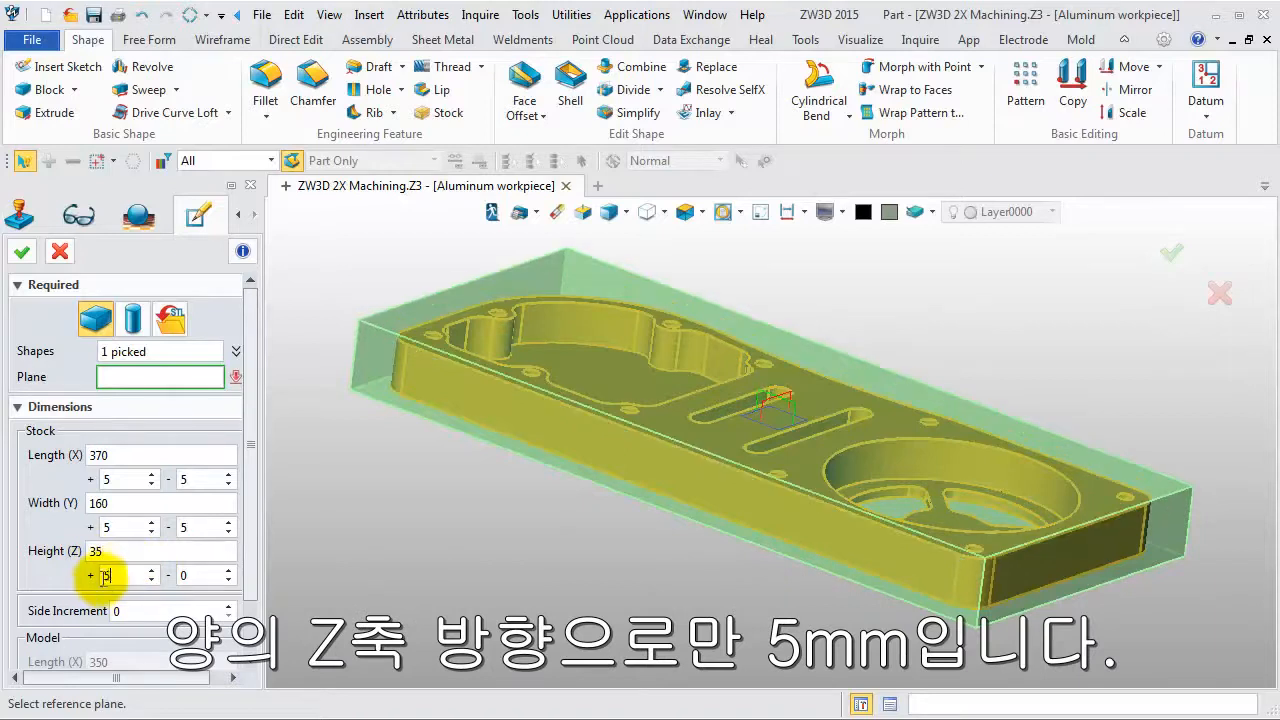
Check the stock around the part, create it, and hide it in the CAM plan
mouse_move(423, 497)
middle_down()
mouse_move(466, 474)
mouse_move(503, 486)
mouse_move(417, 504)
middle_up()
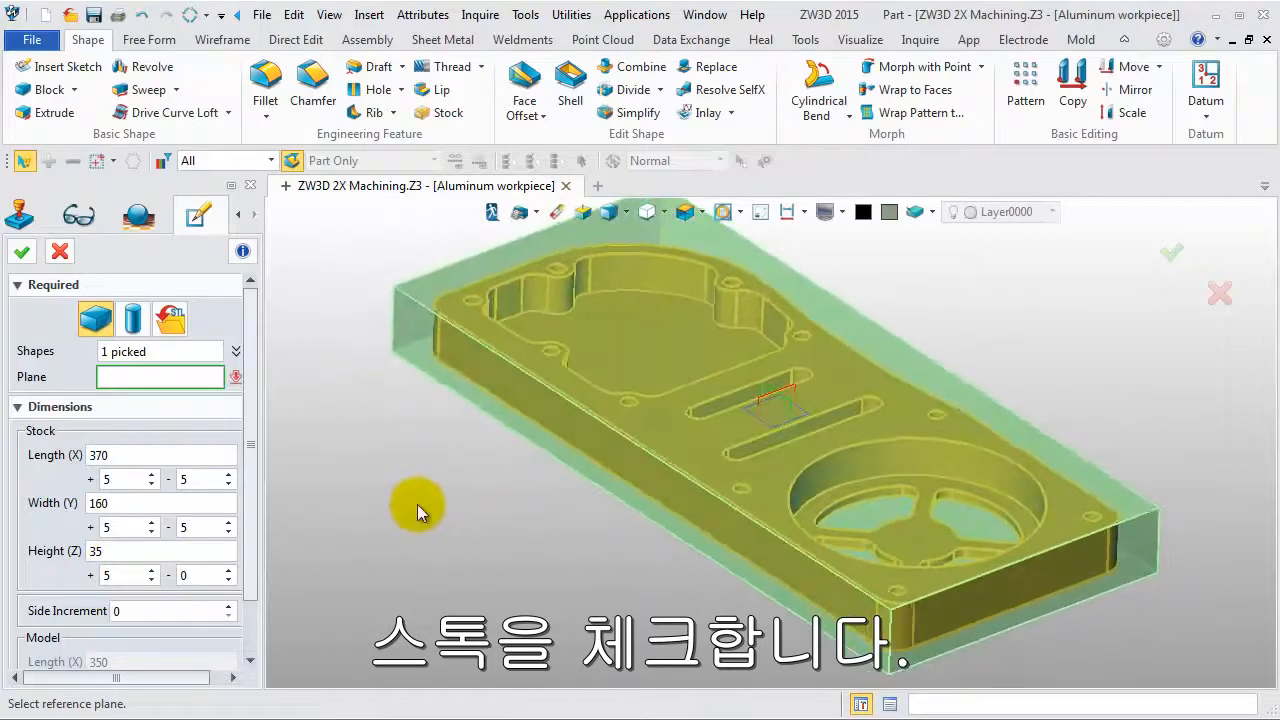
scroll(417, 504, down, 5)
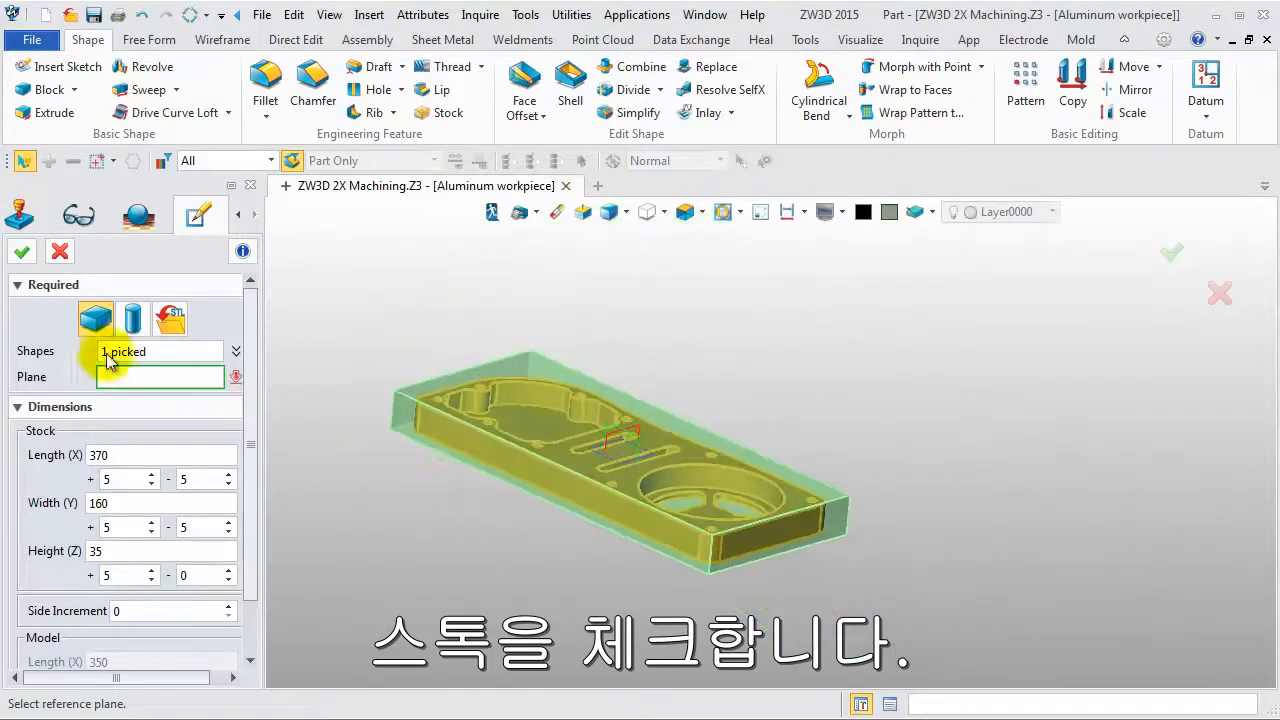
click(21, 254)
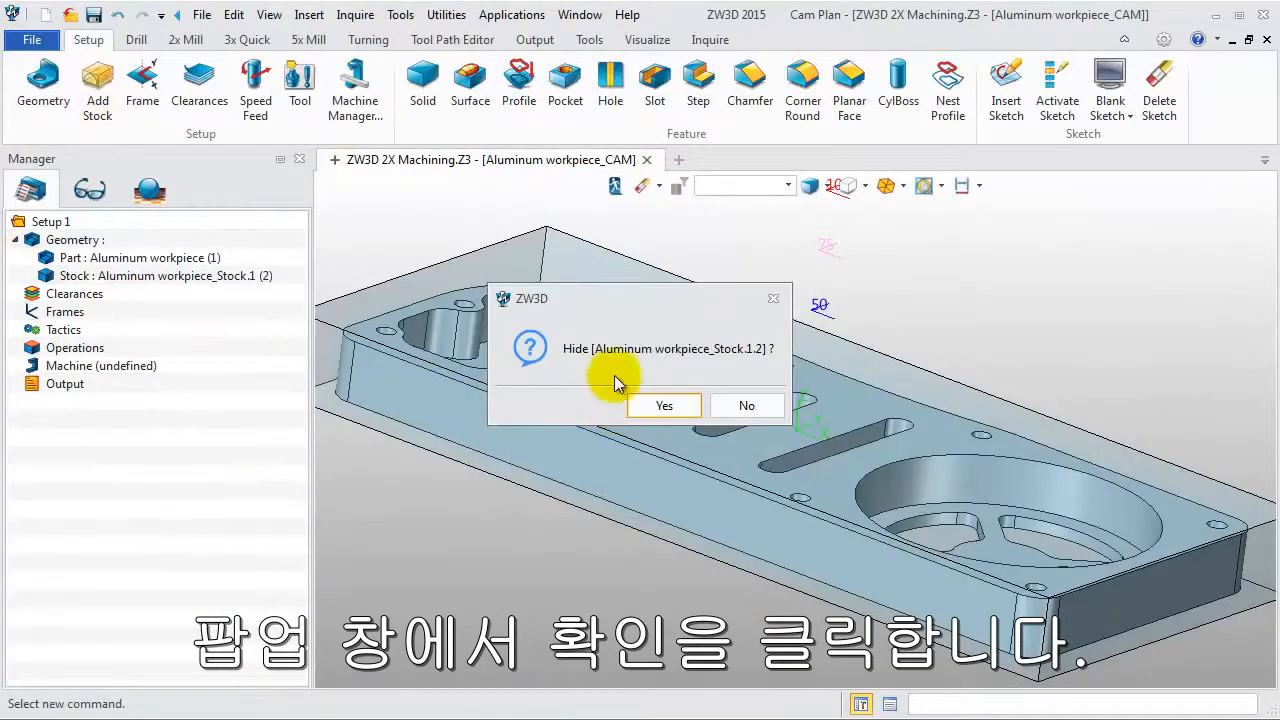
click(662, 406)
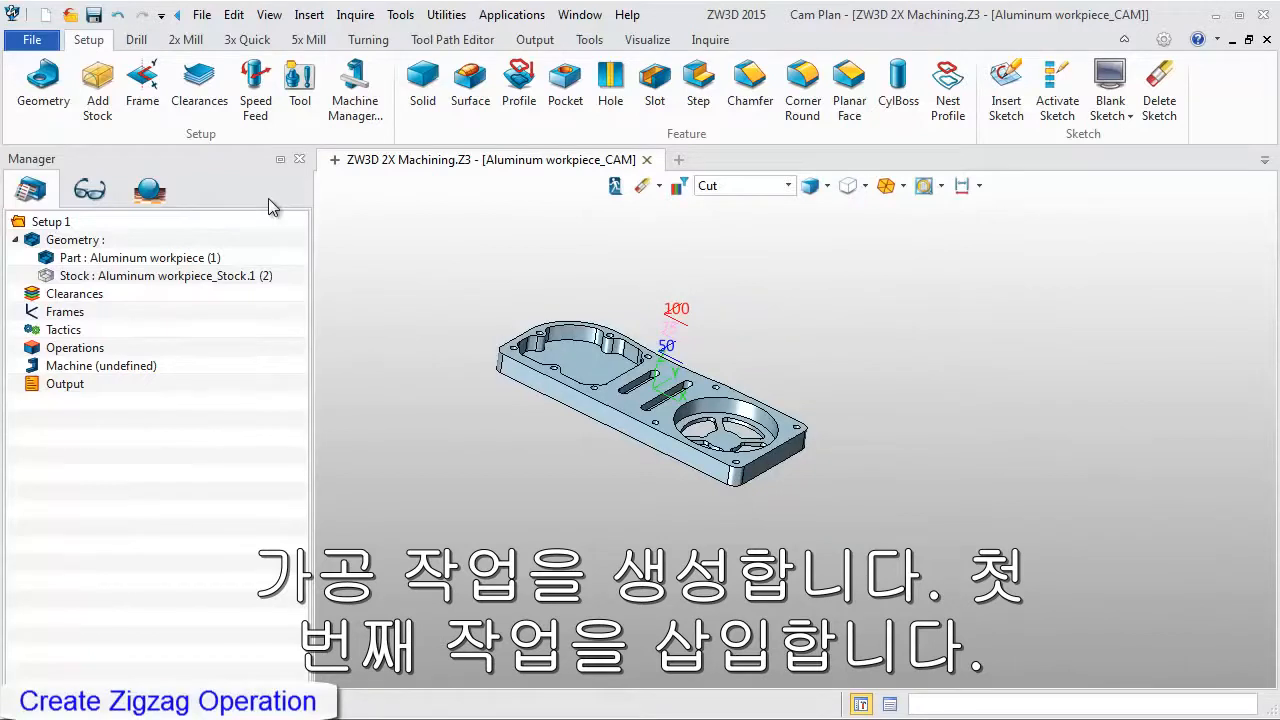
Insert a 2x Mill Zigzag operation and choose to create a new profile feature for it
click(175, 40)
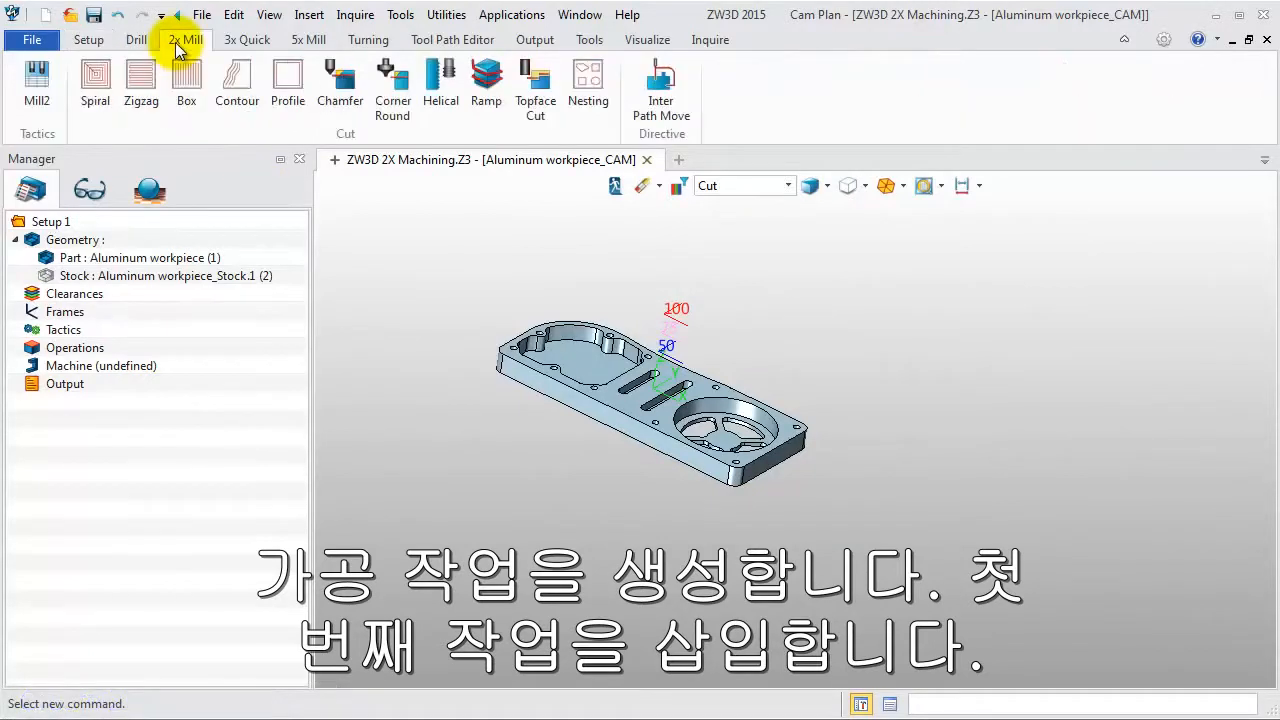
click(143, 84)
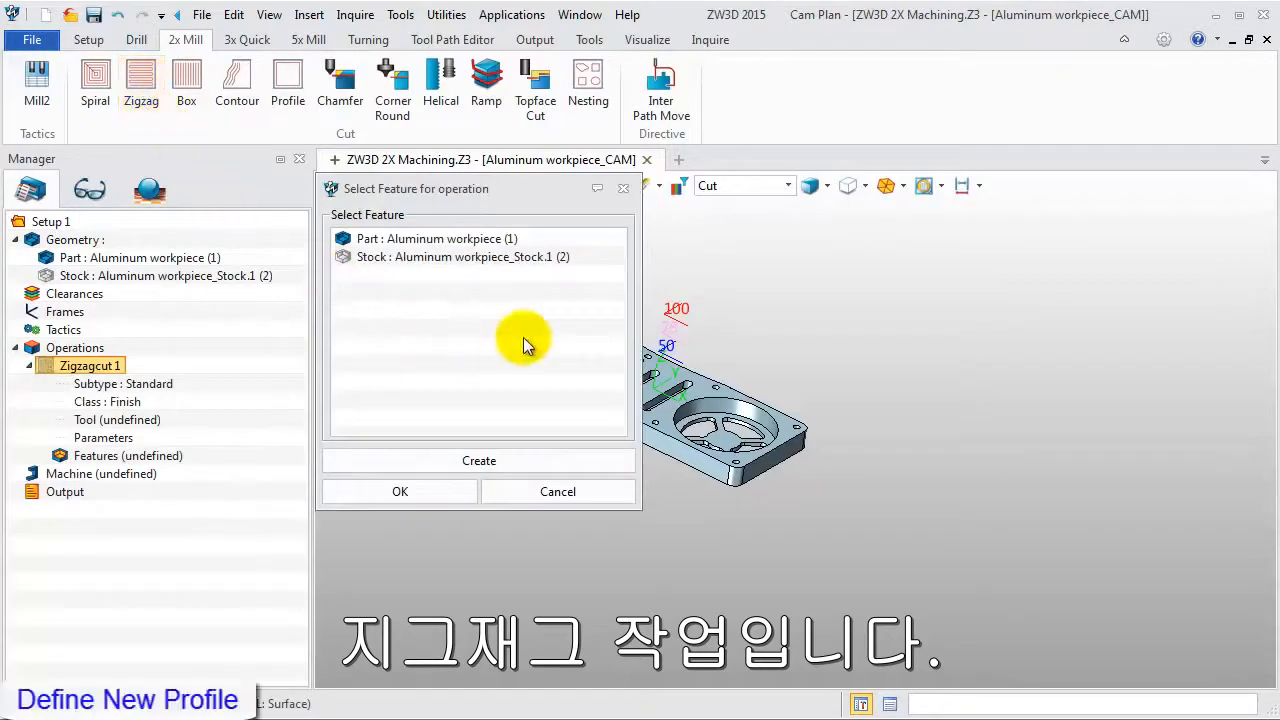
click(443, 463)
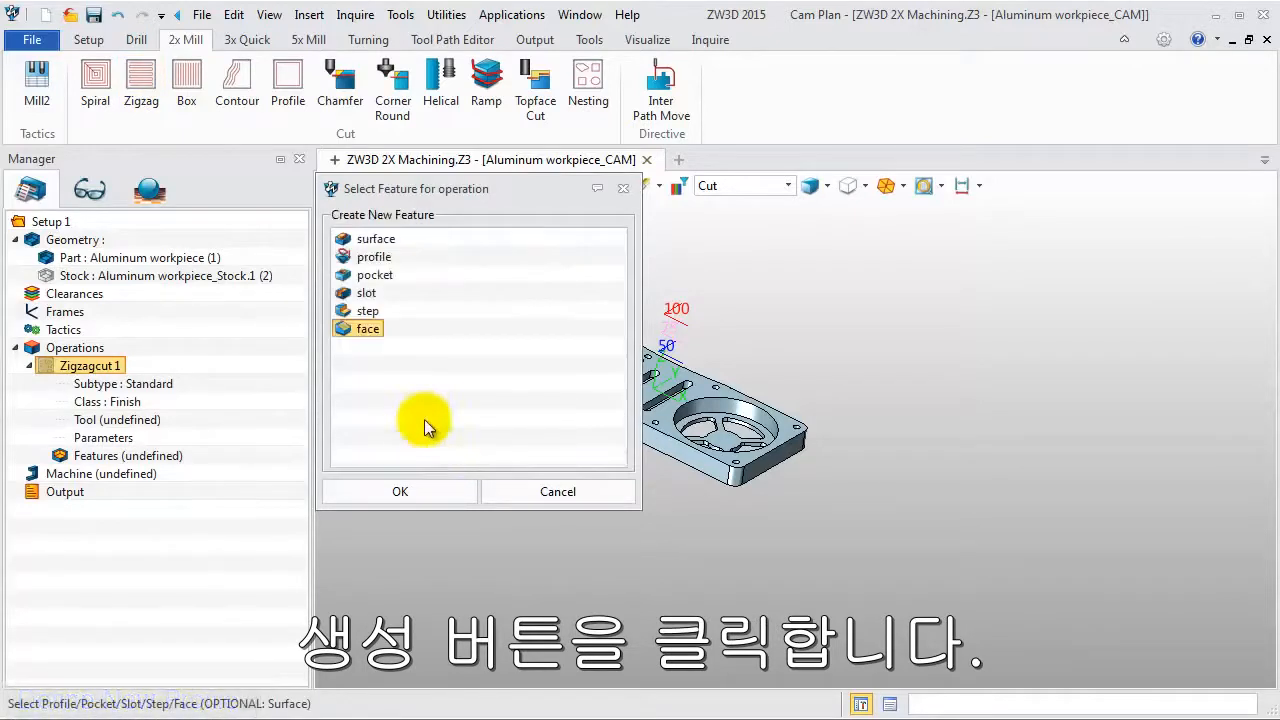
click(385, 266)
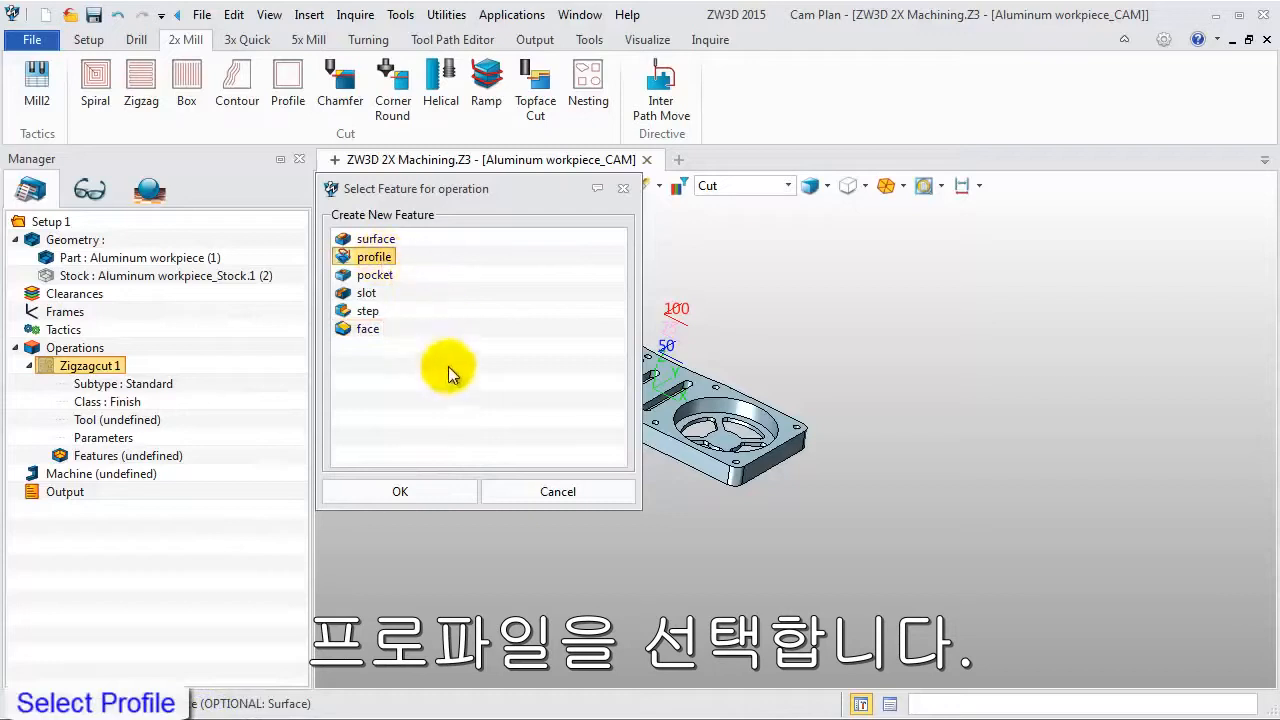
click(420, 491)
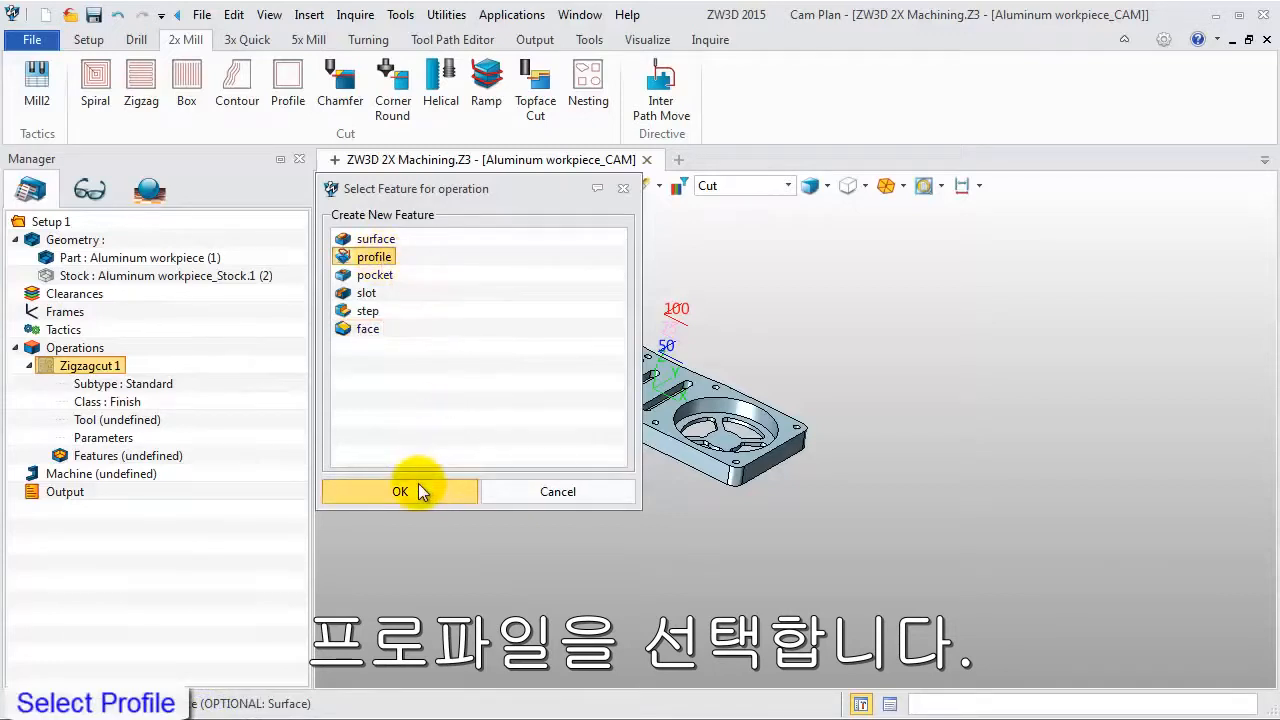
Chain-select the outer top edges of the workpiece as the profile and accept the default profile feature attributes
click(565, 366)
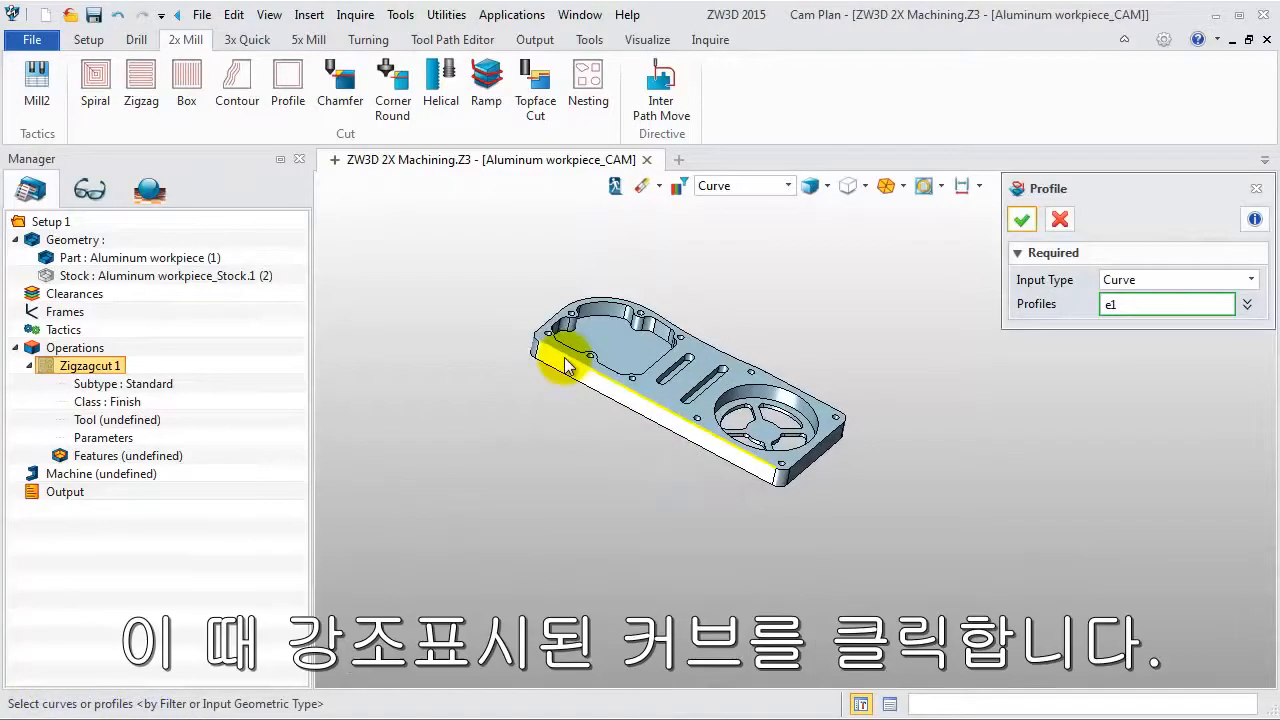
click(565, 366)
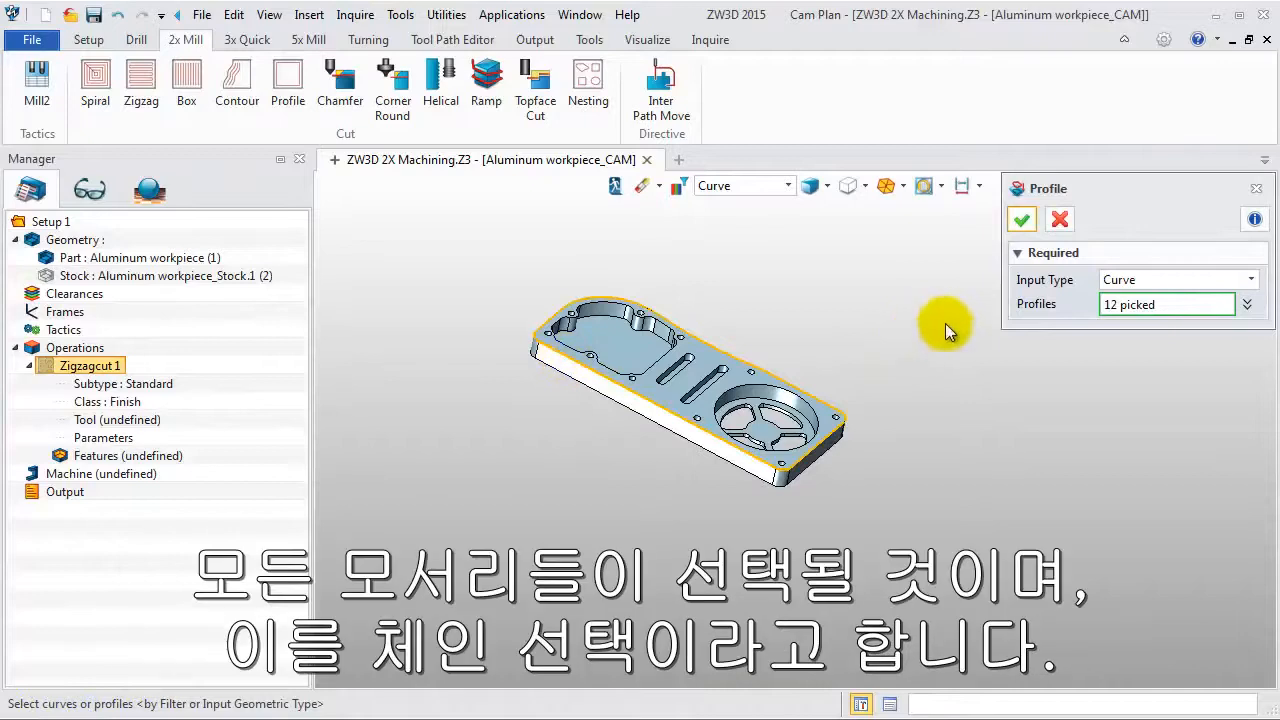
click(1021, 222)
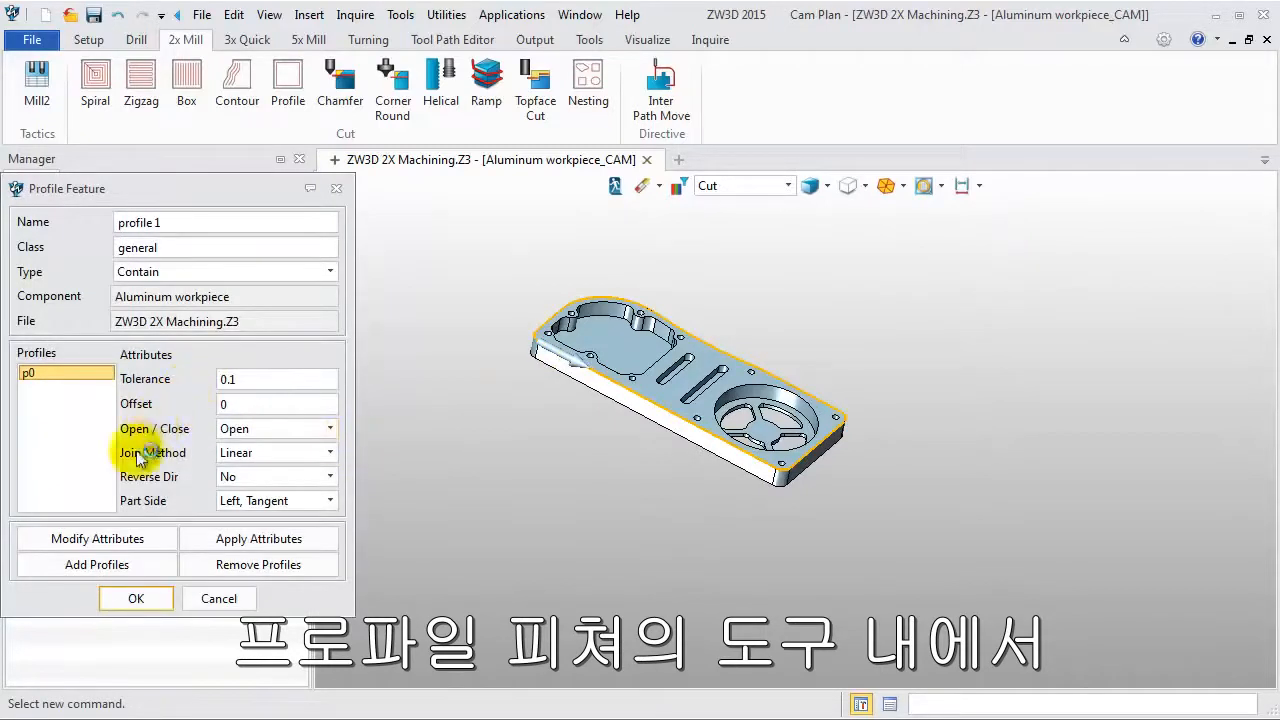
click(133, 597)
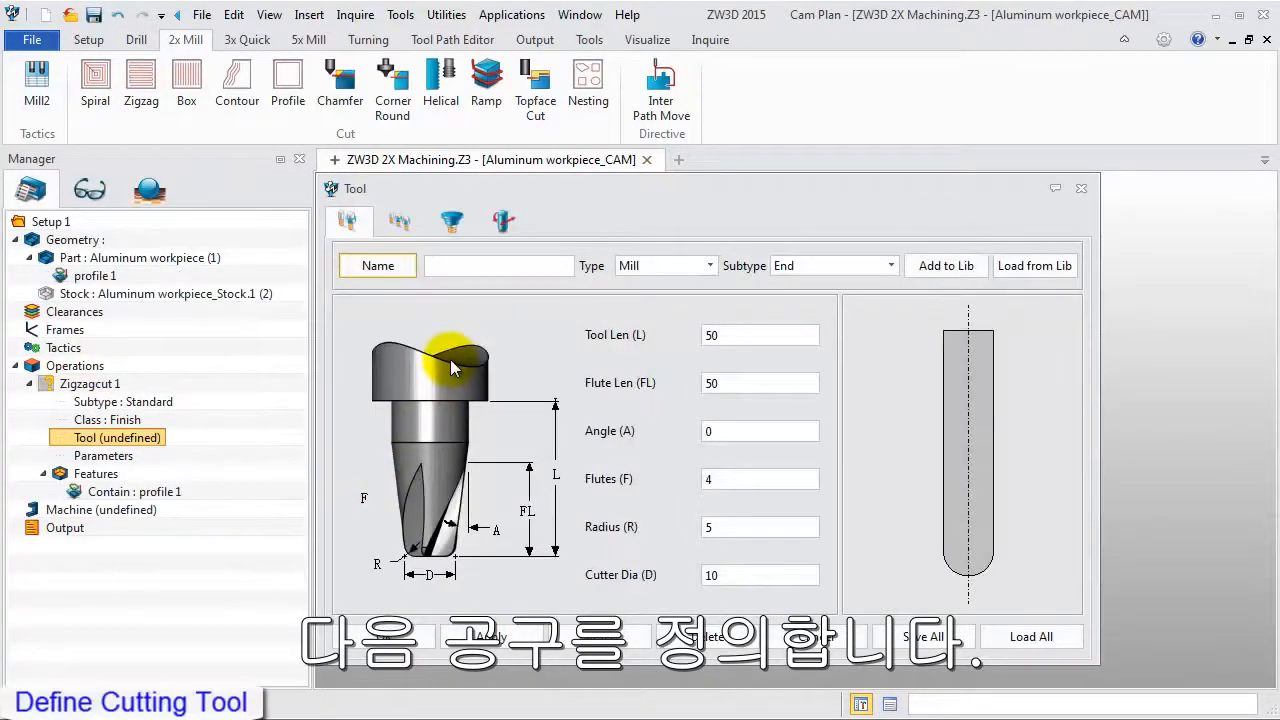
Define an end mill named D20 with radius 0 and cutter diameter 20, and calculate the zigzag tool path
click(444, 268)
text(D20)
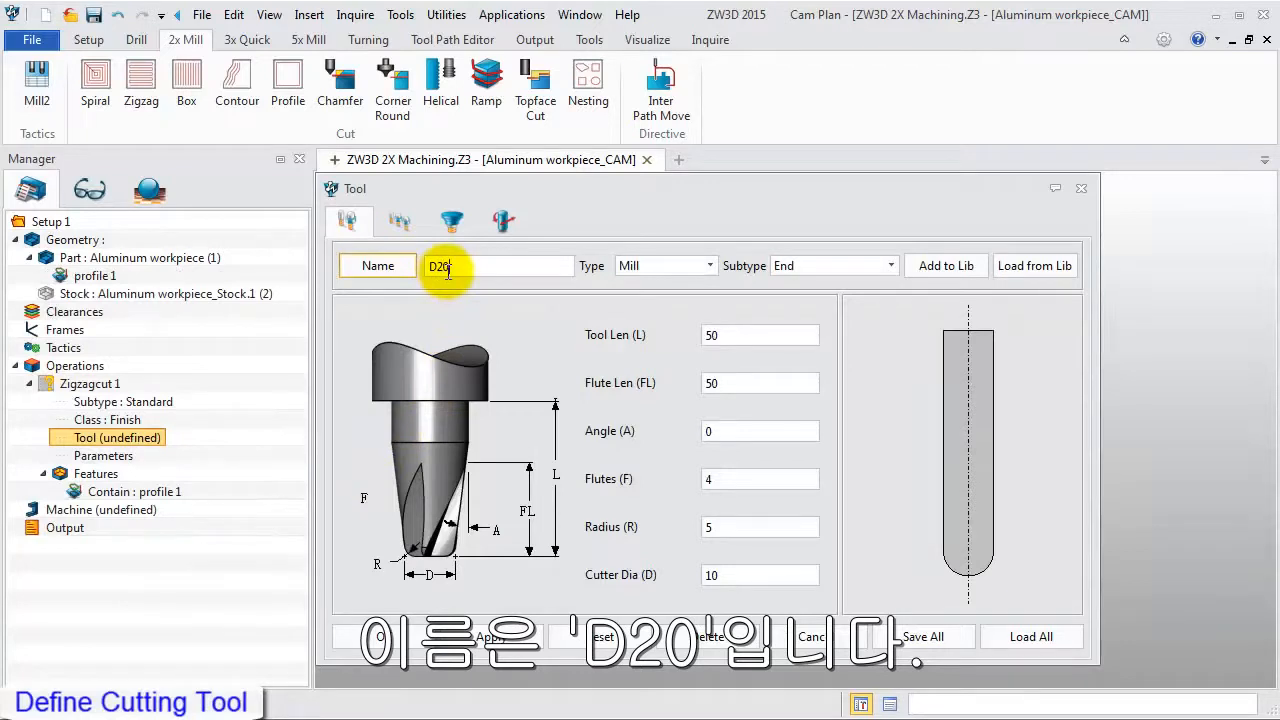
double_click(710, 527)
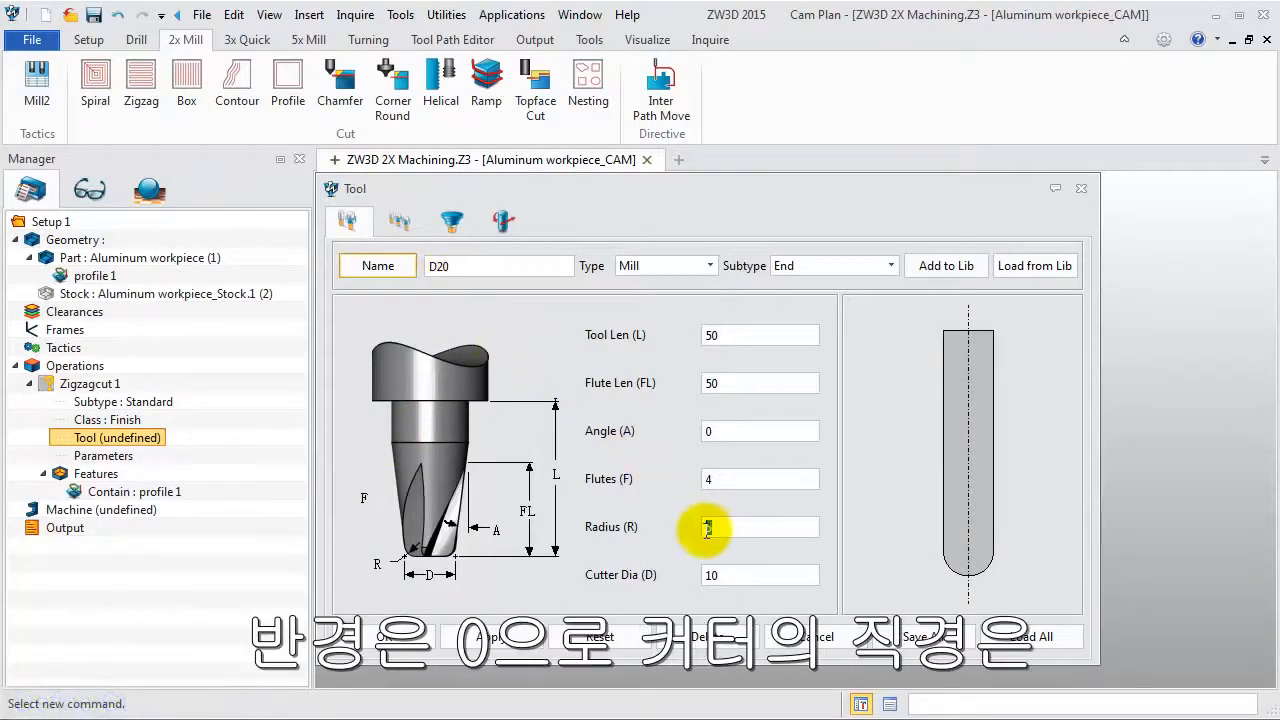
text(0)
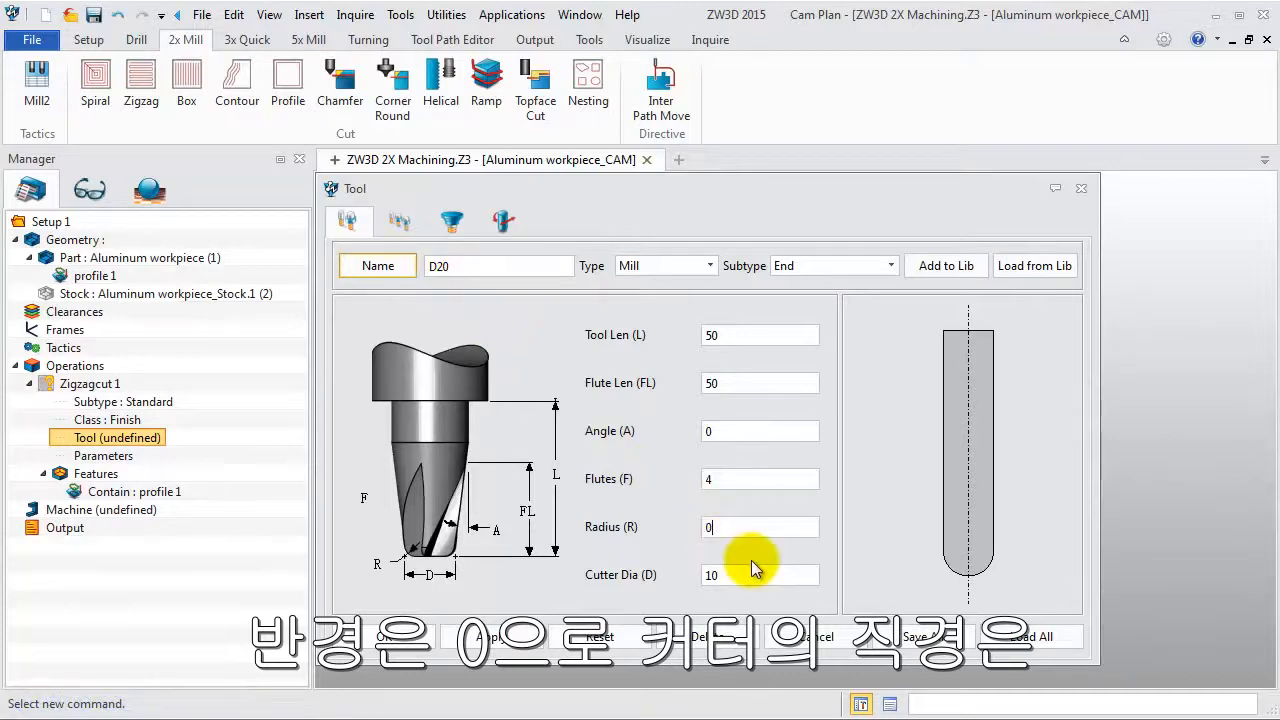
double_click(712, 575)
text(2)
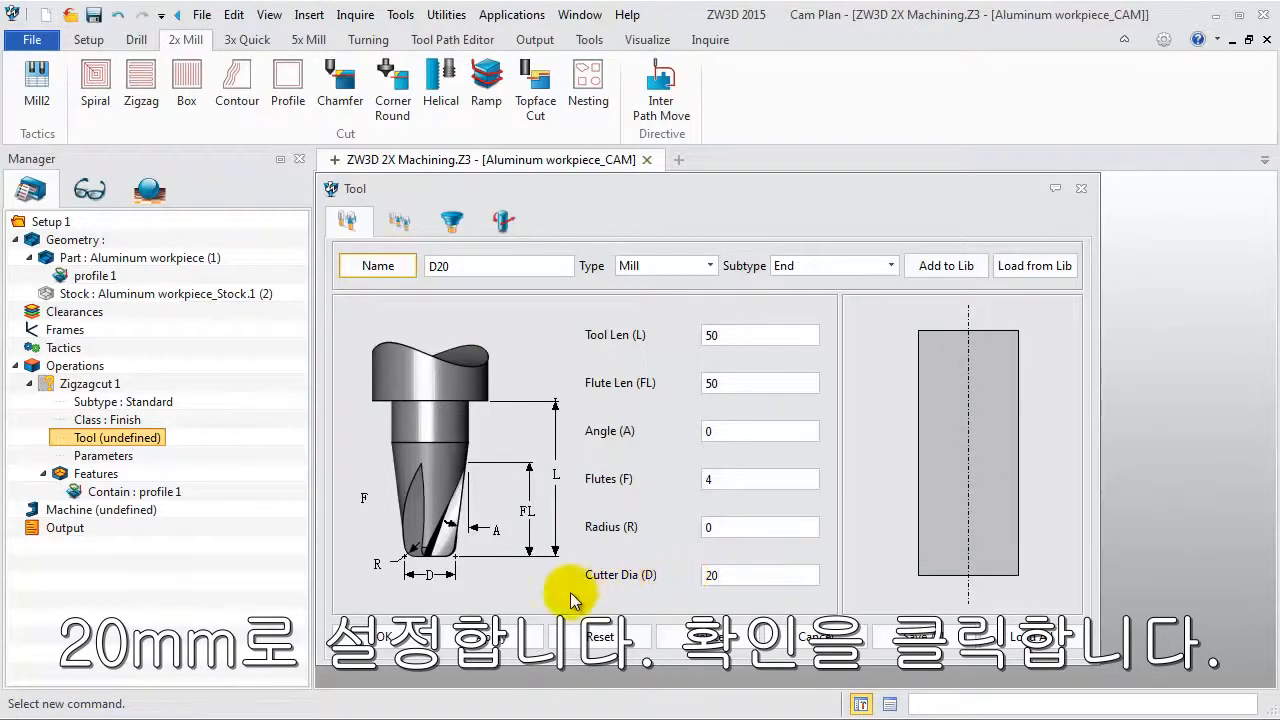
click(483, 624)
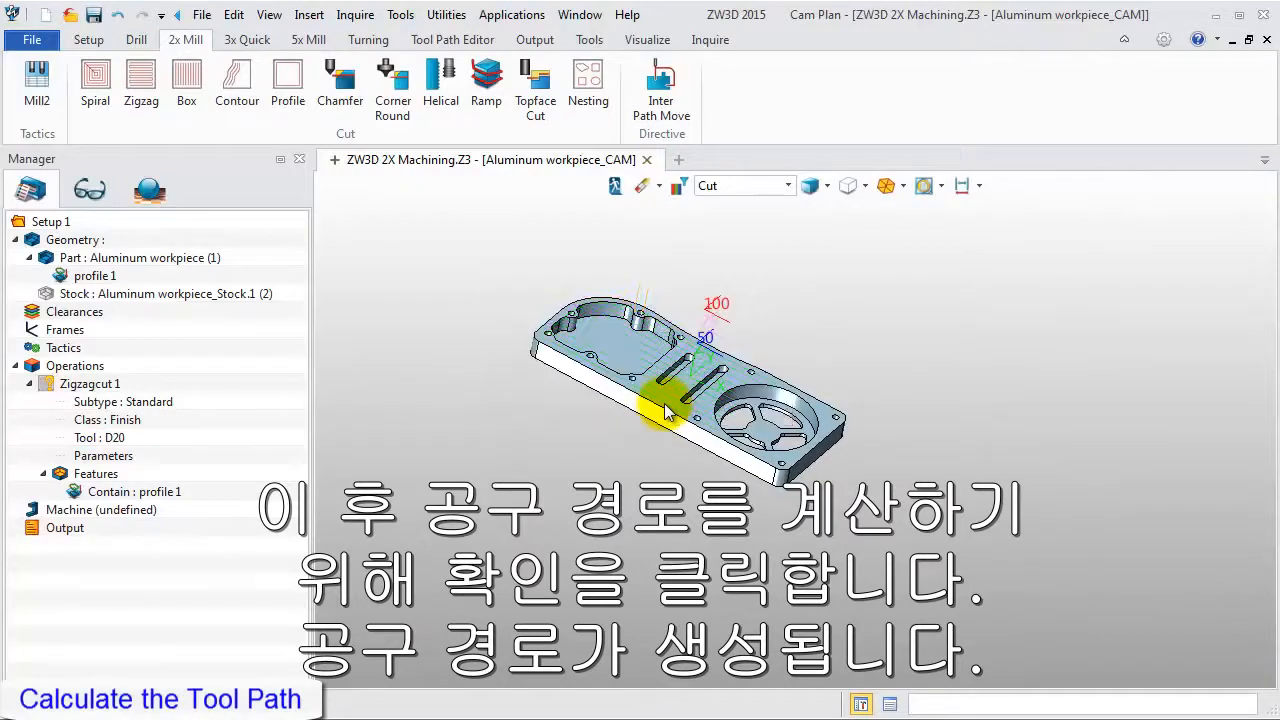
click(664, 405)
middle_drag(653, 440, 620, 507)
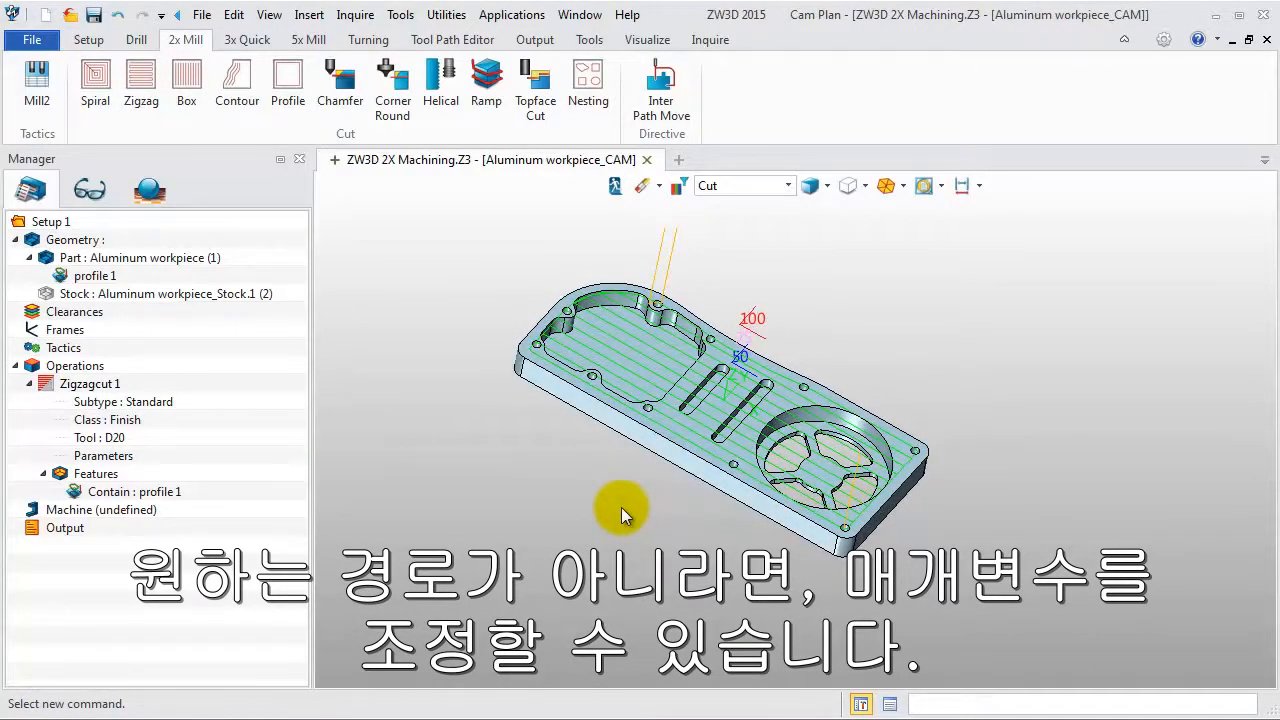
Set the zigzag operation's limiting tool location to Past Boundary and recalculate the tool path
double_click(124, 460)
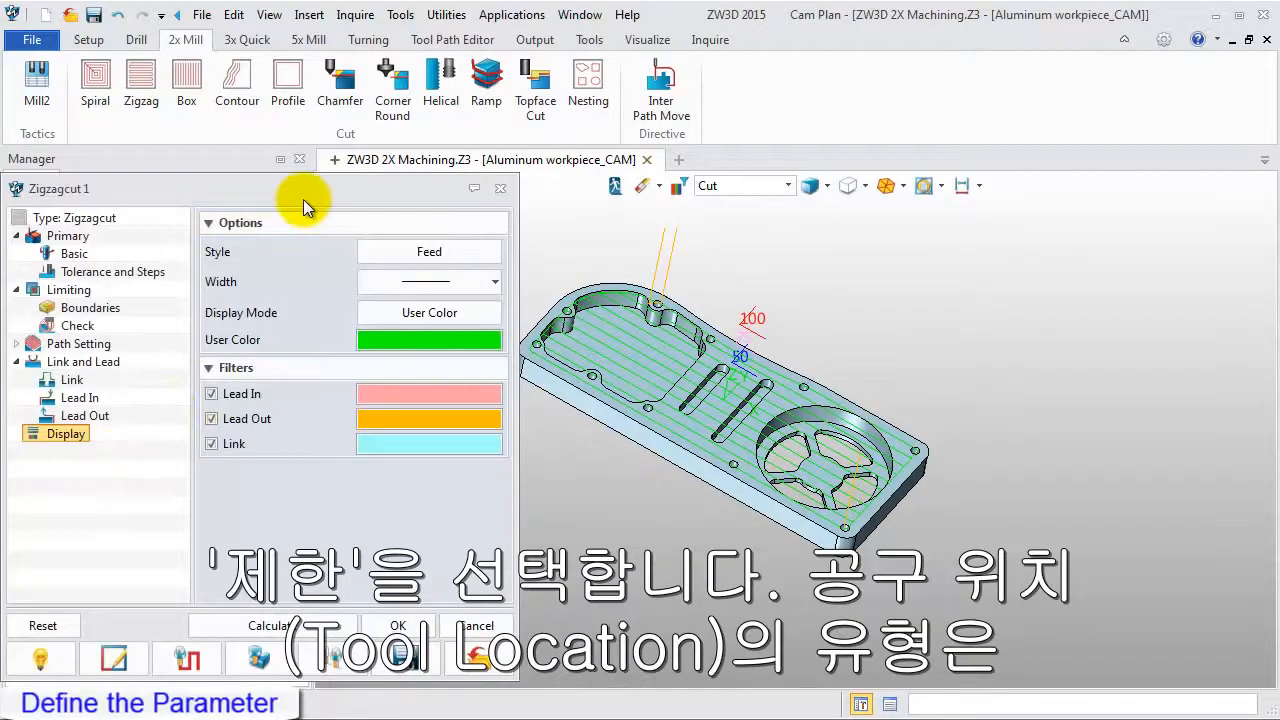
drag(313, 190, 315, 178)
click(80, 271)
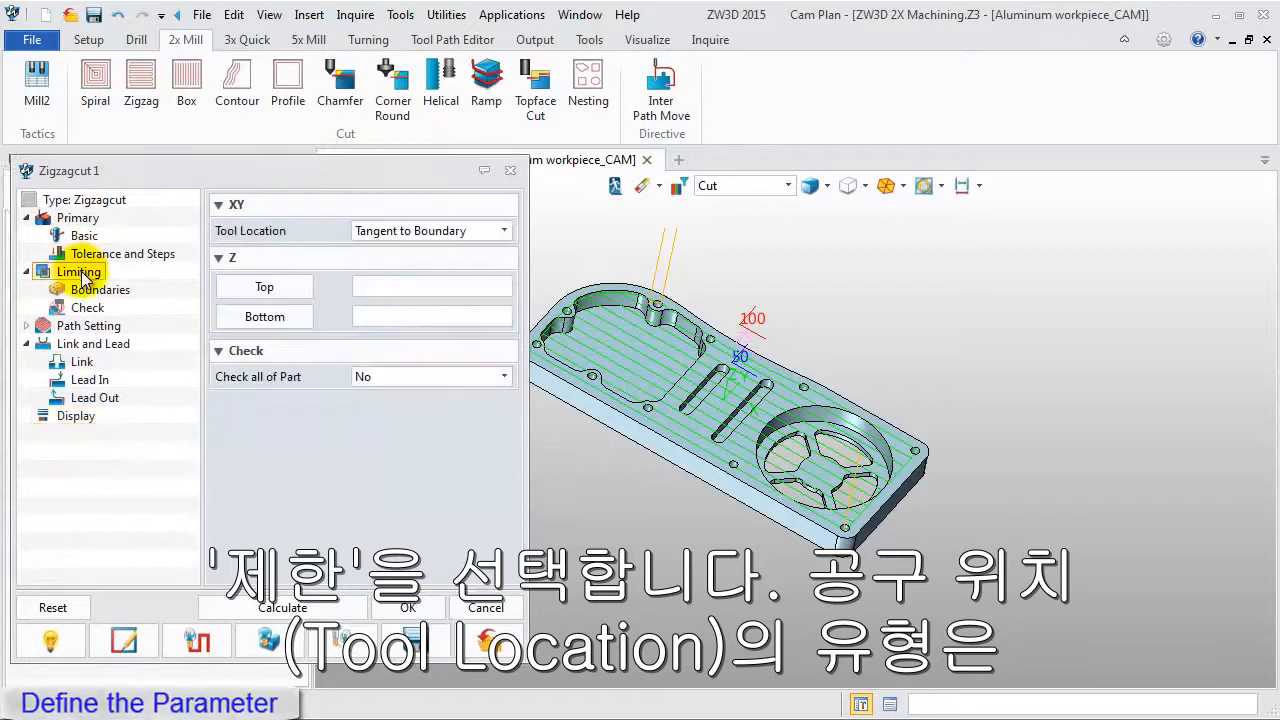
click(410, 233)
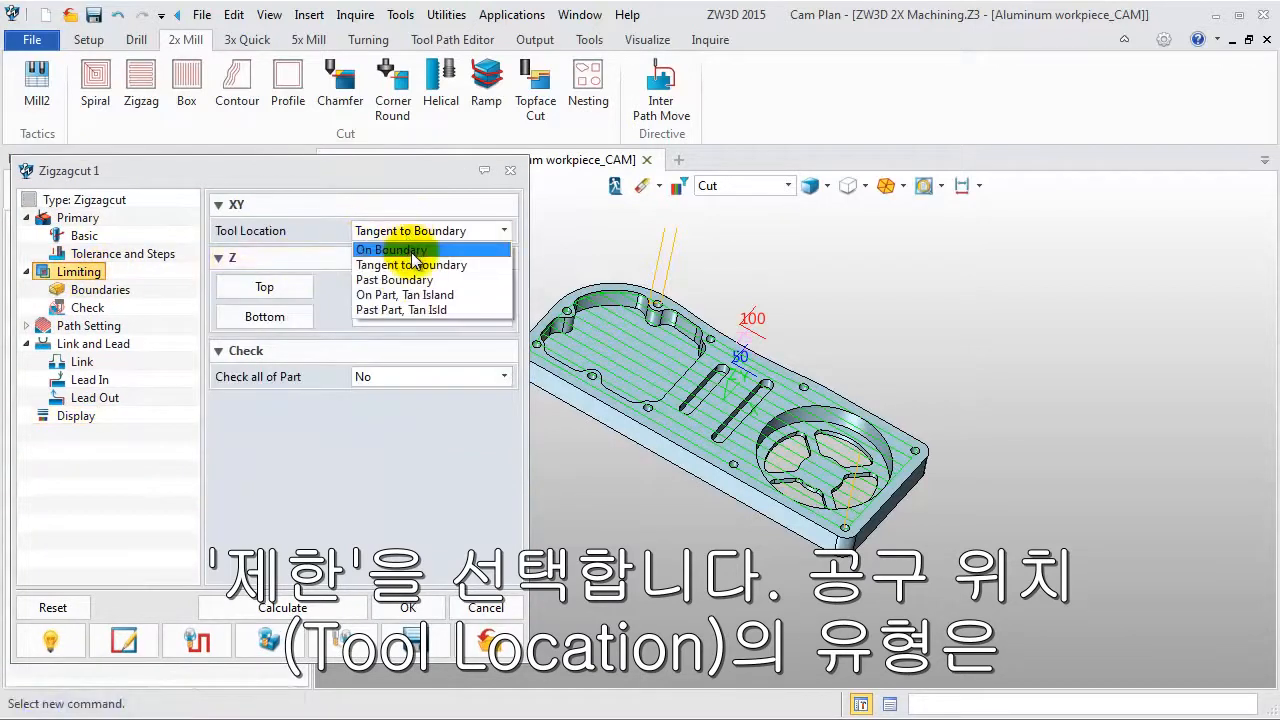
click(421, 283)
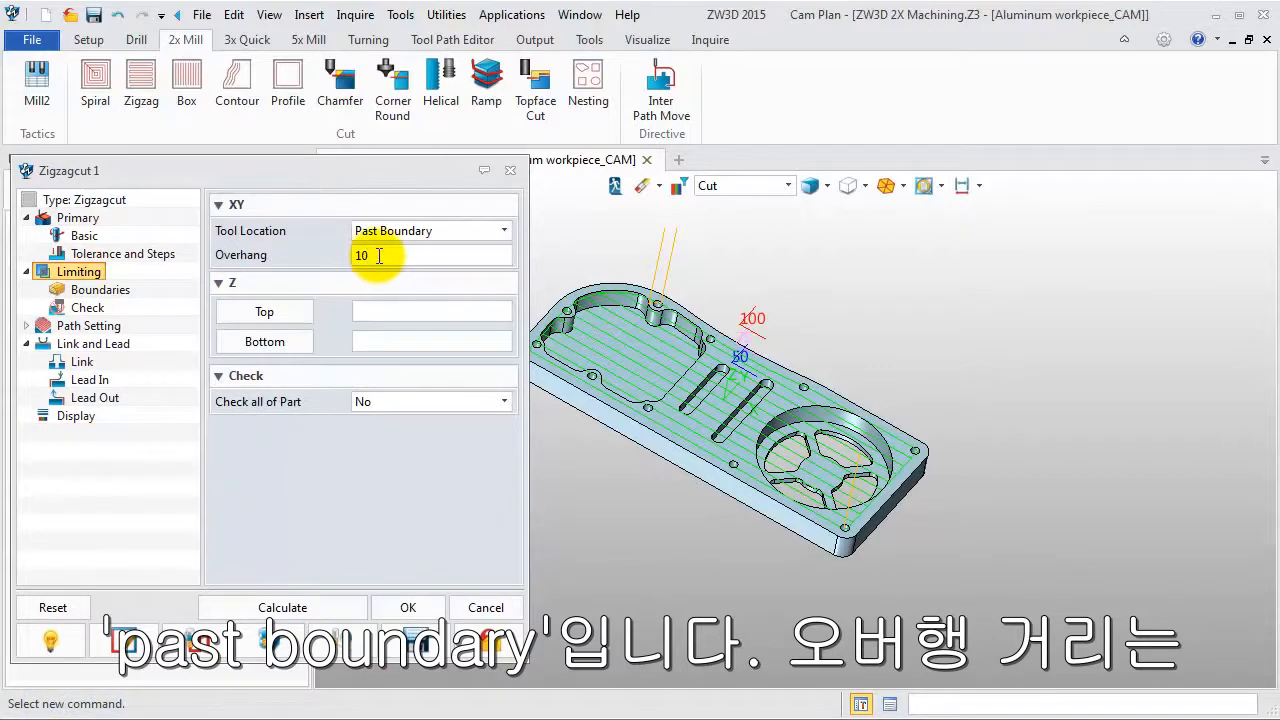
click(282, 606)
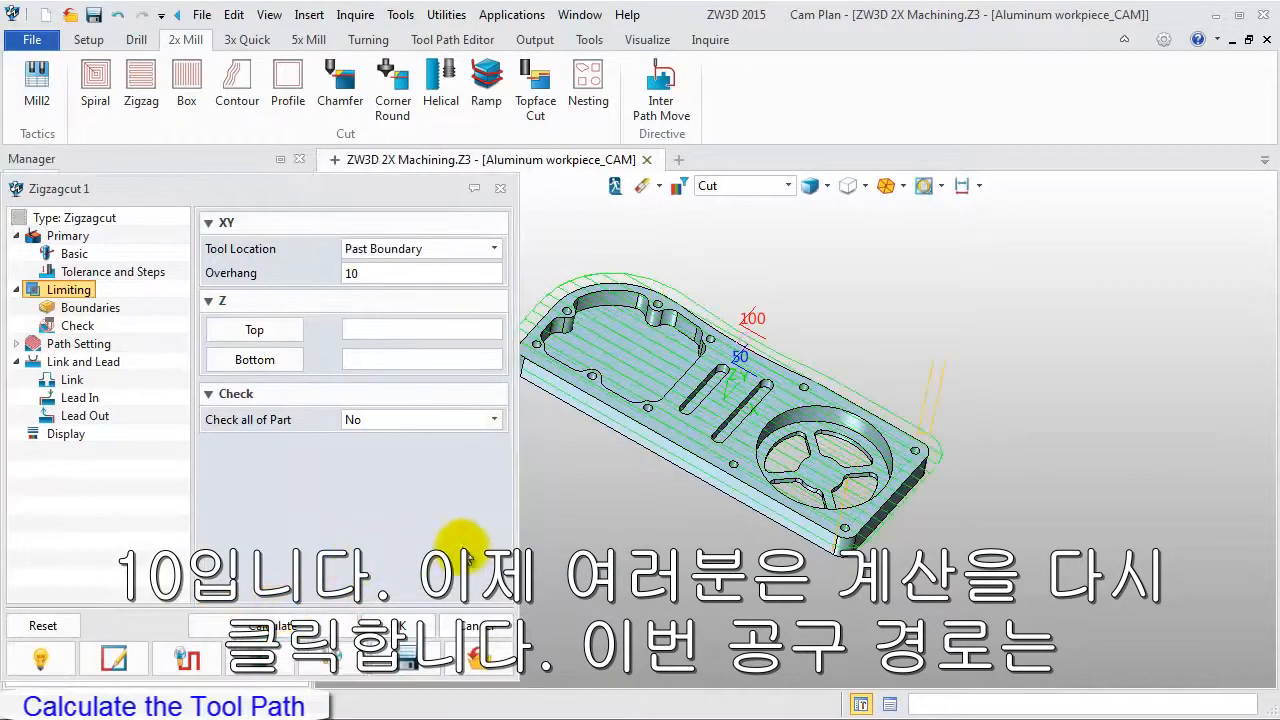
click(398, 625)
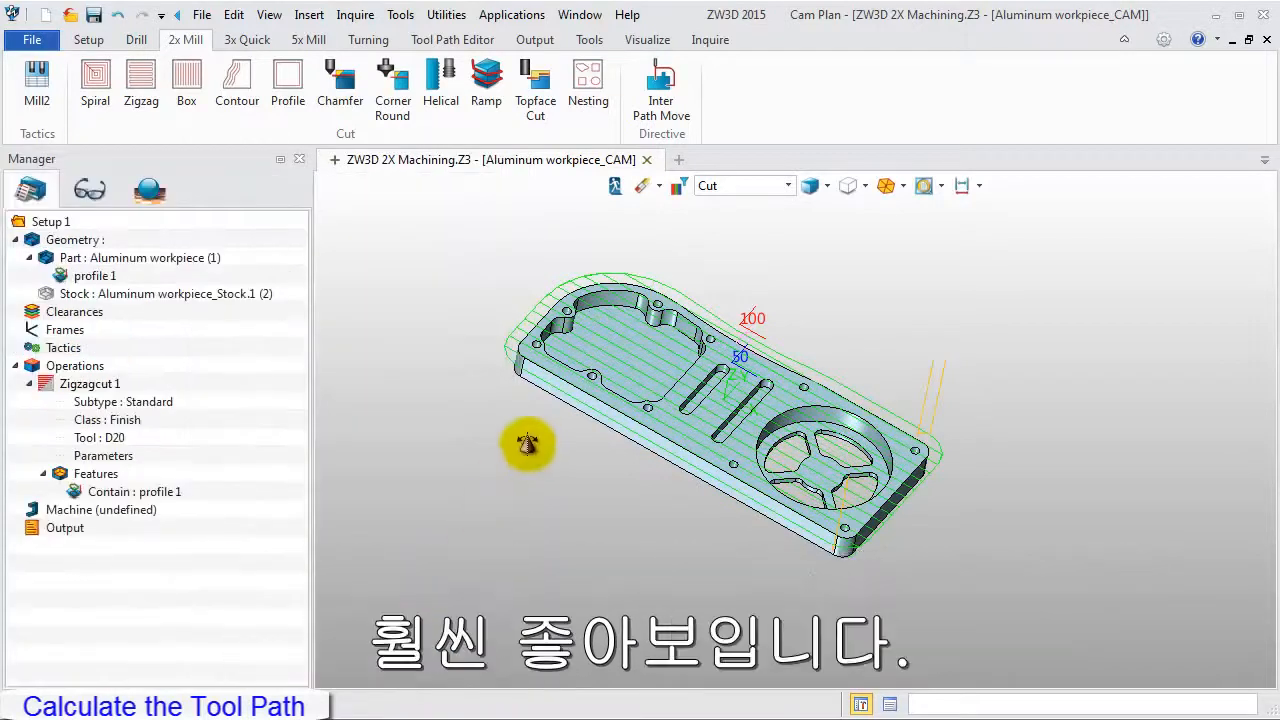
mouse_move(527, 443)
middle_down()
mouse_move(503, 449)
mouse_move(527, 476)
mouse_move(522, 441)
middle_up()
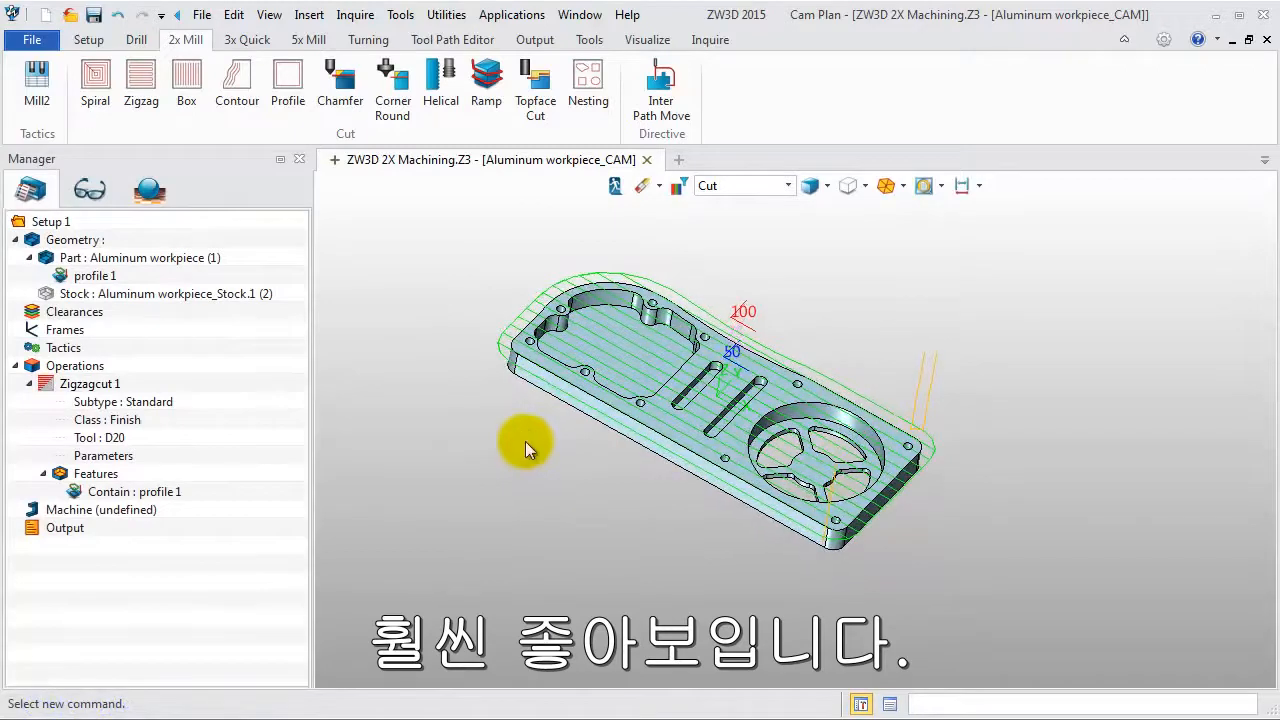
Hide the zigzag tool path and collapse the zigzag operation and geometry entries in the plan tree
double_click(46, 384)
click(29, 384)
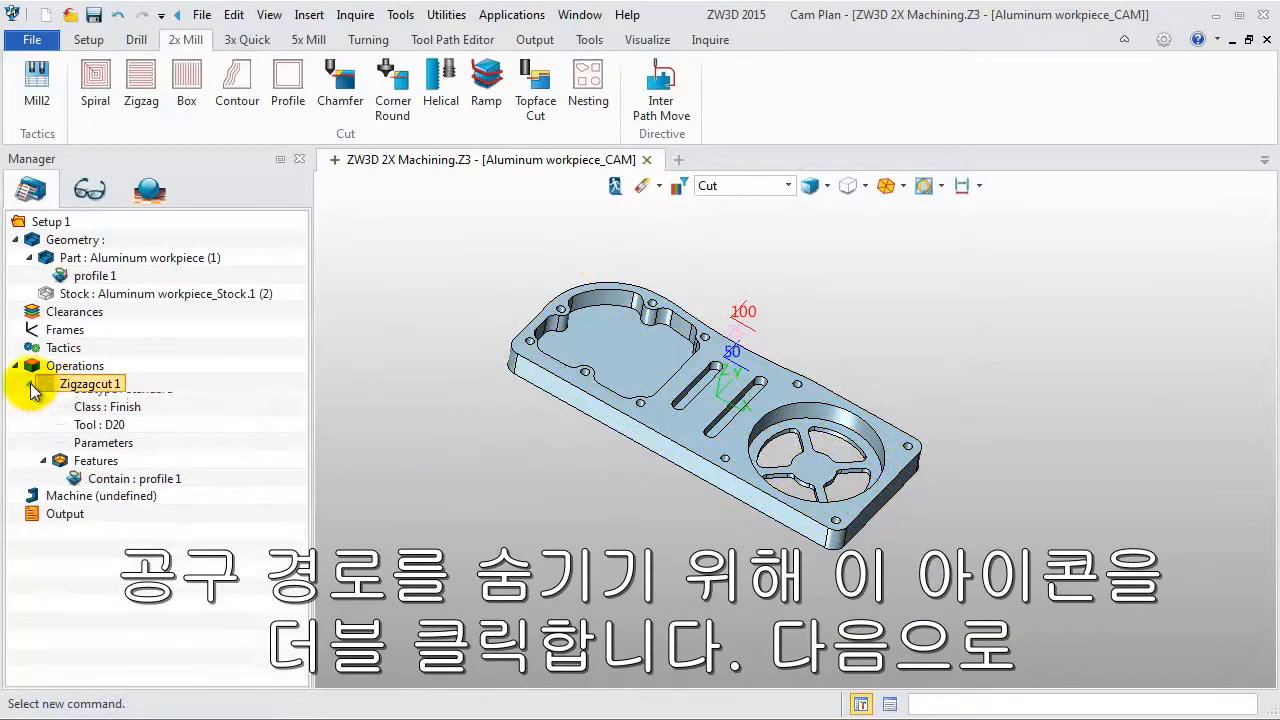
click(15, 240)
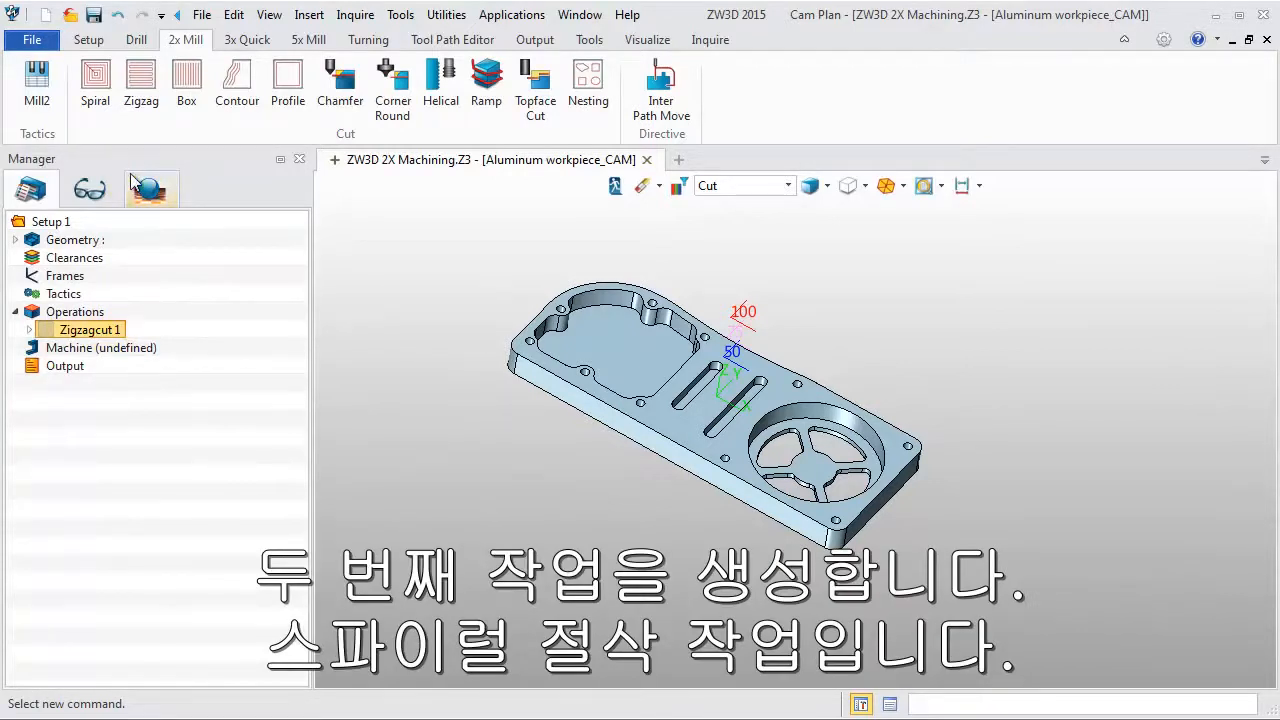
Insert a 2x Mill Spiral operation and choose to create a new profile feature for it
click(109, 107)
click(109, 99)
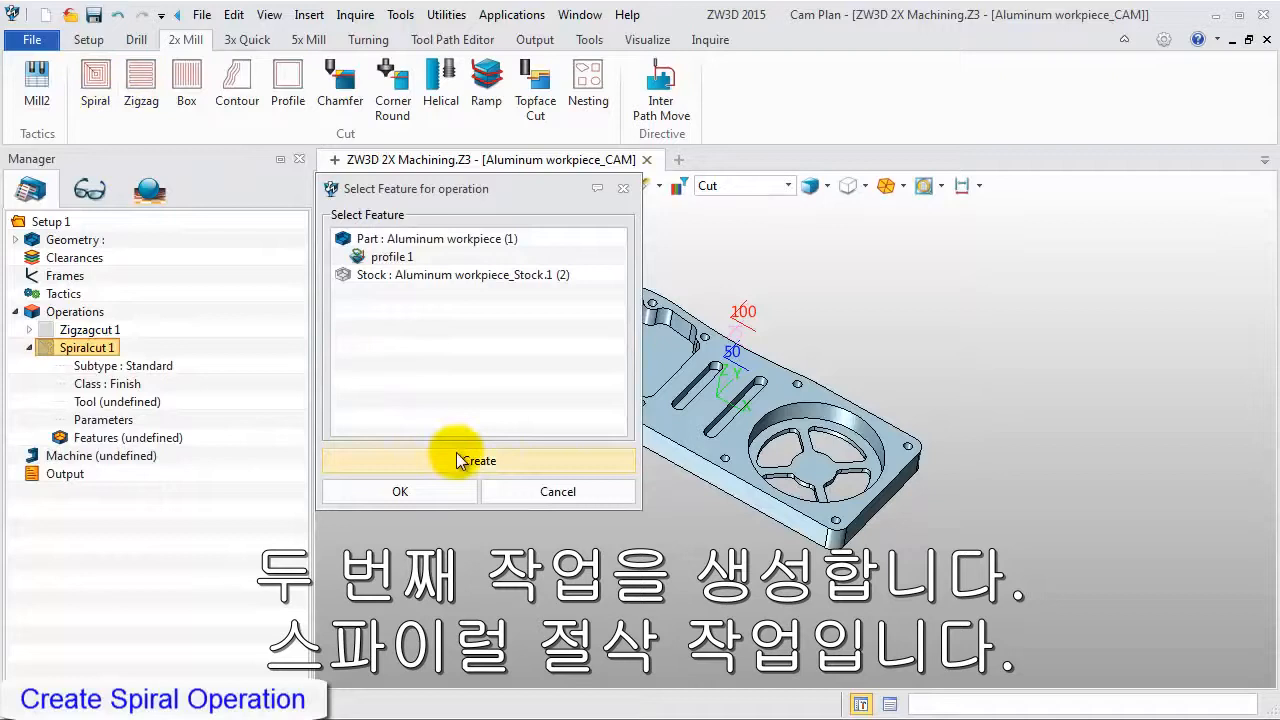
click(456, 460)
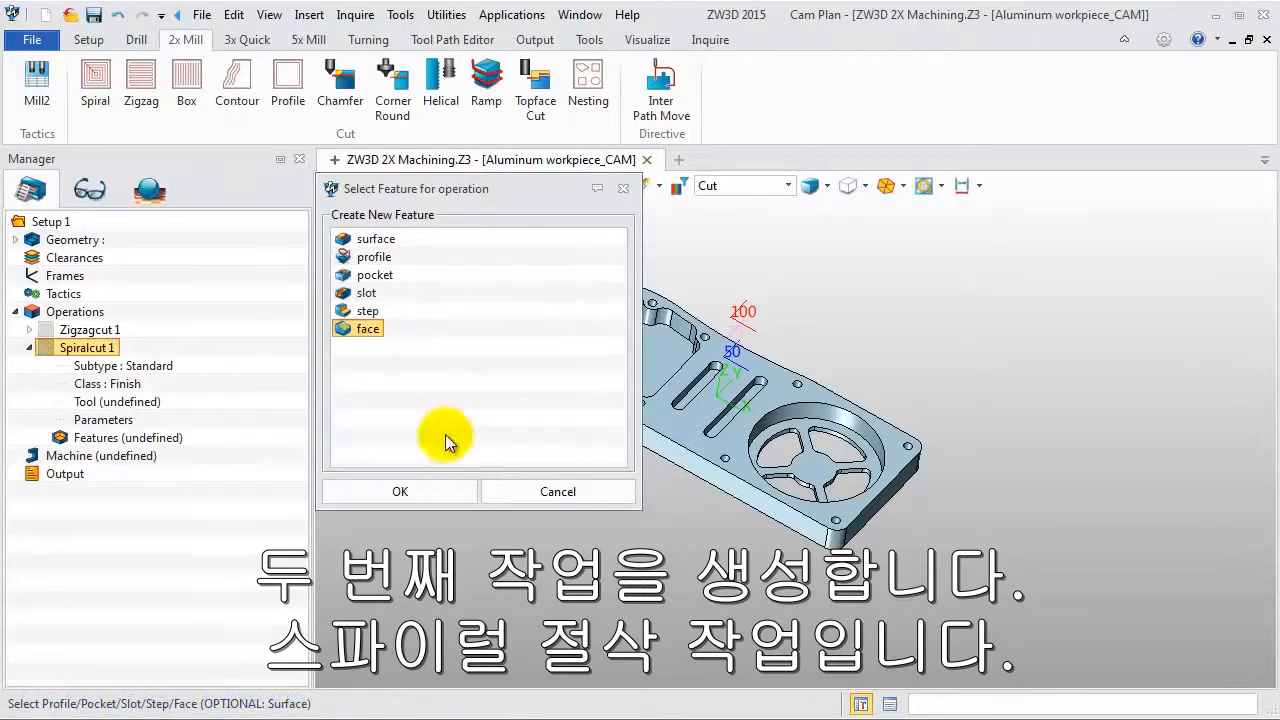
click(378, 258)
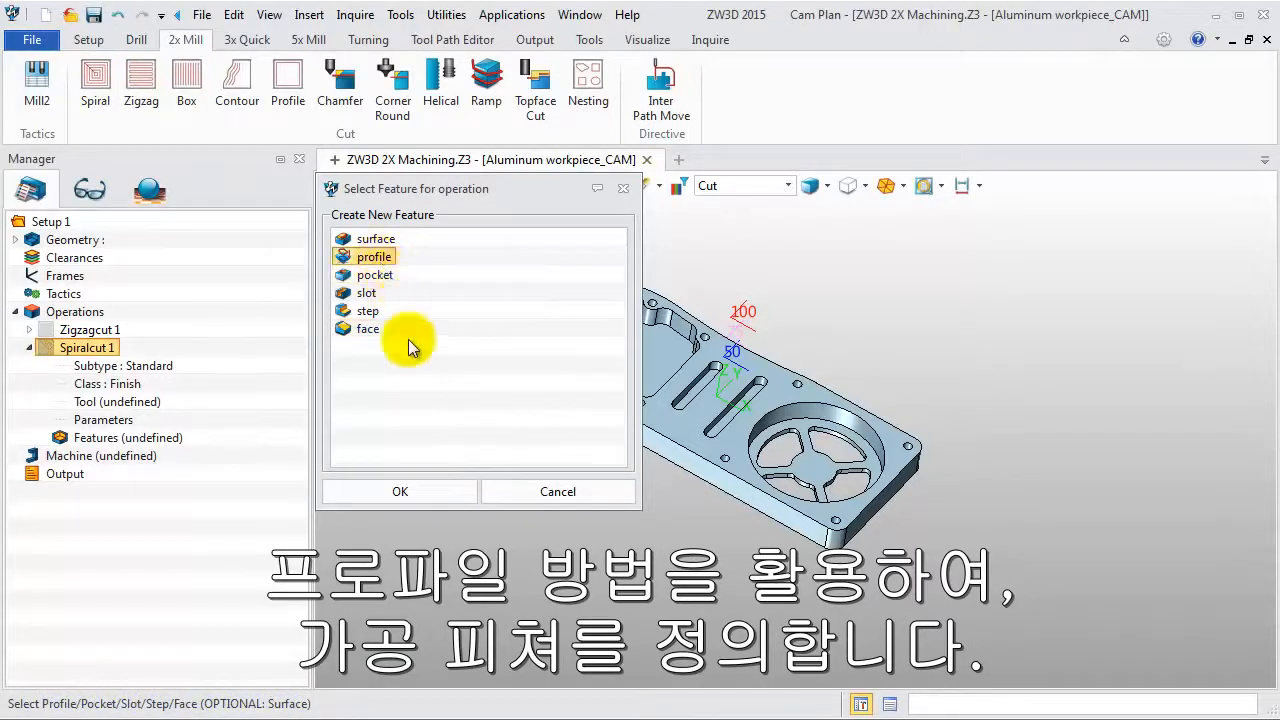
click(426, 492)
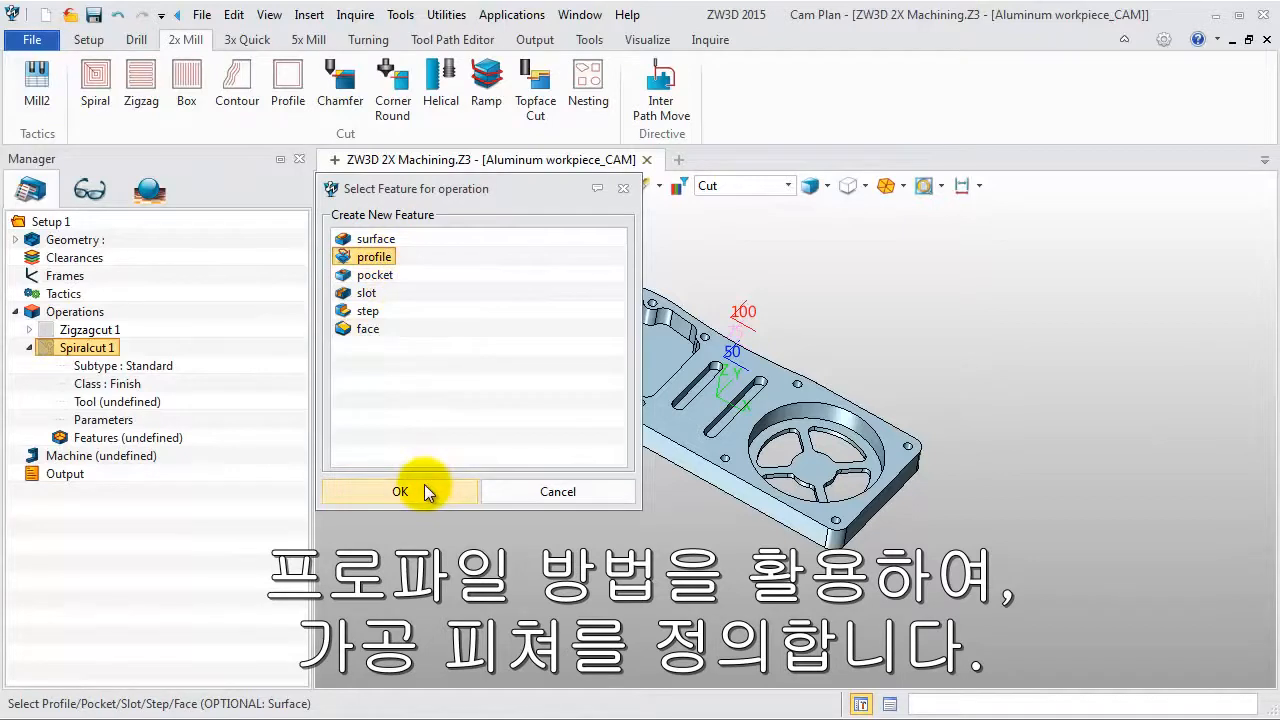
Chain-select the top edges of the irregular pocket and the circular pocket as profiles, and accept the feature with type Contain
click(545, 333)
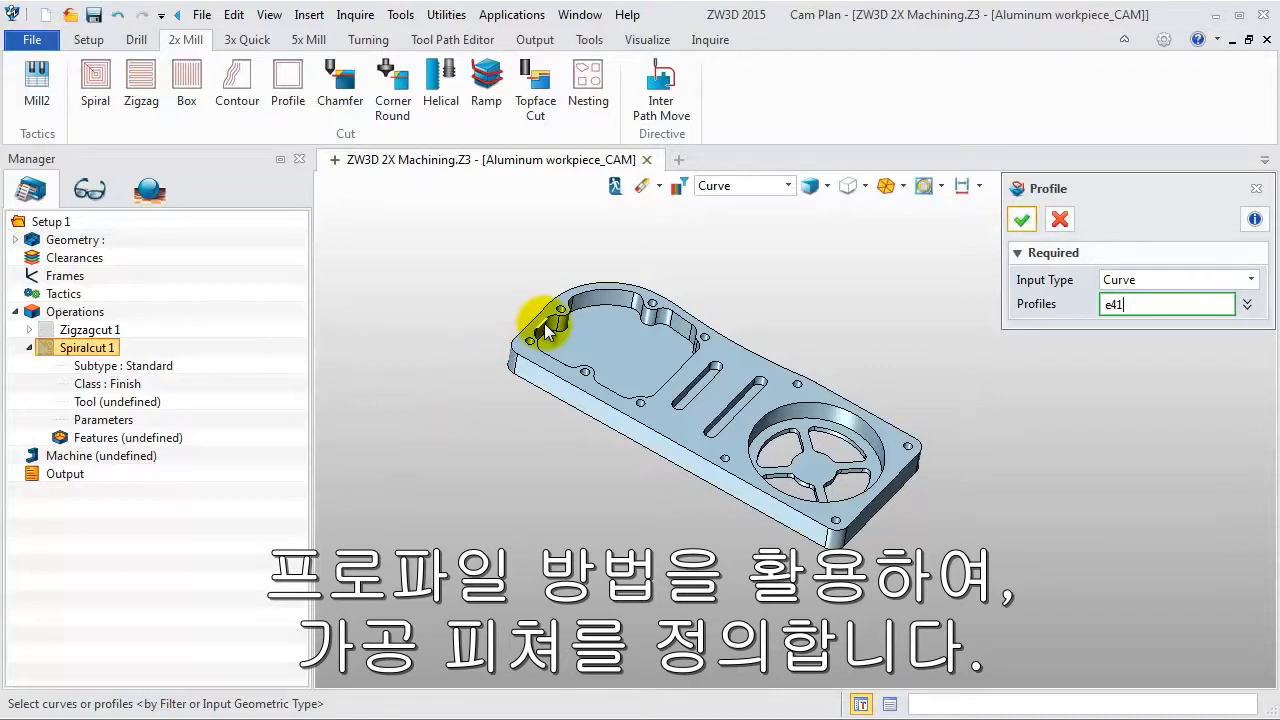
shift+click(545, 324)
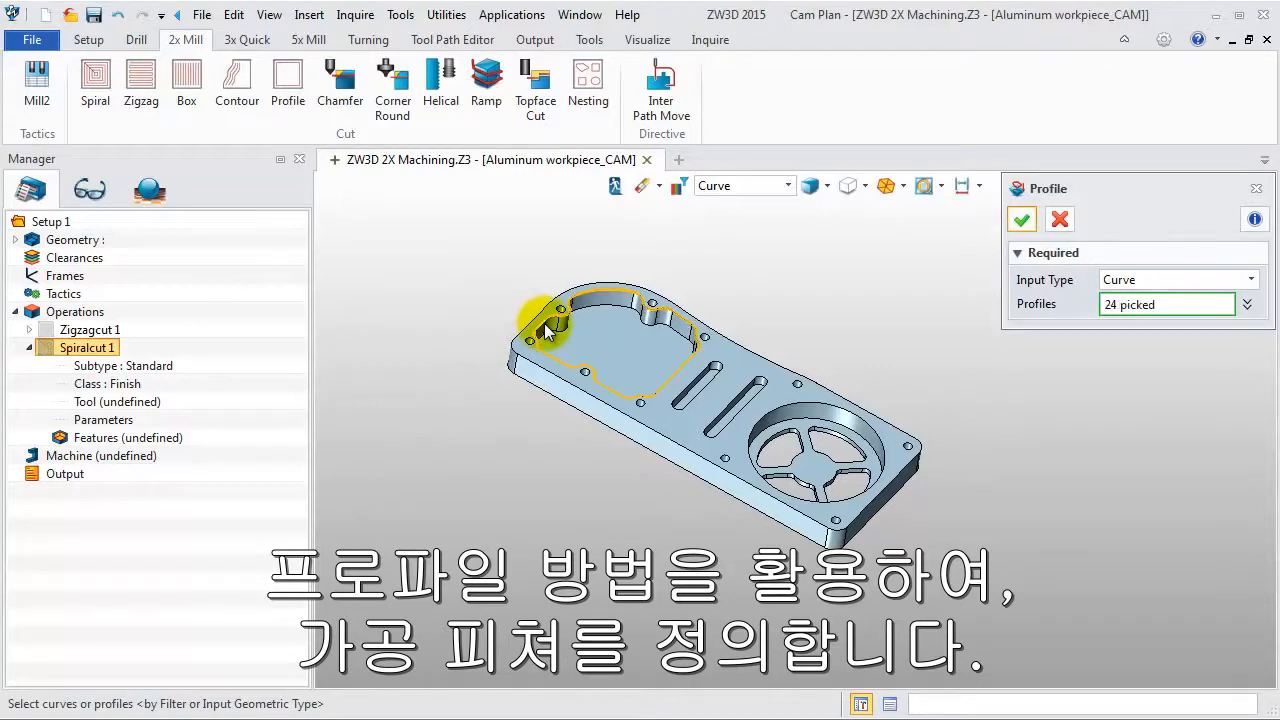
click(766, 430)
shift+click(766, 430)
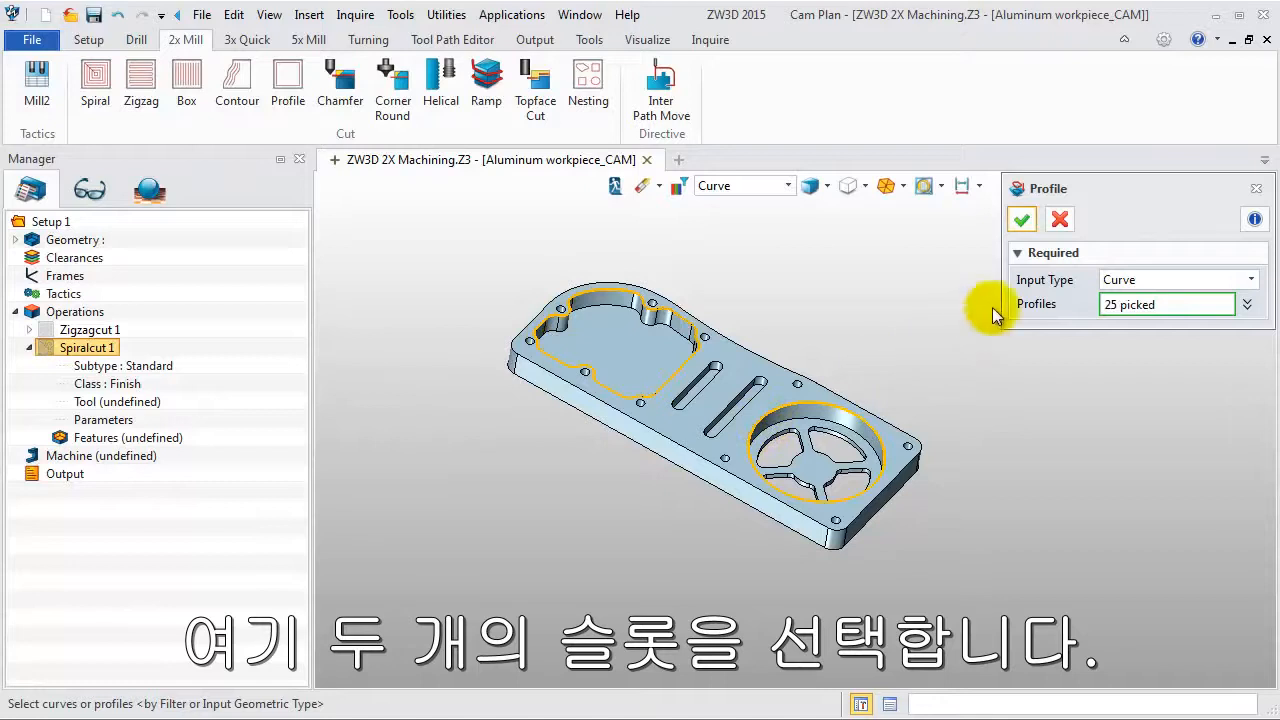
click(1022, 222)
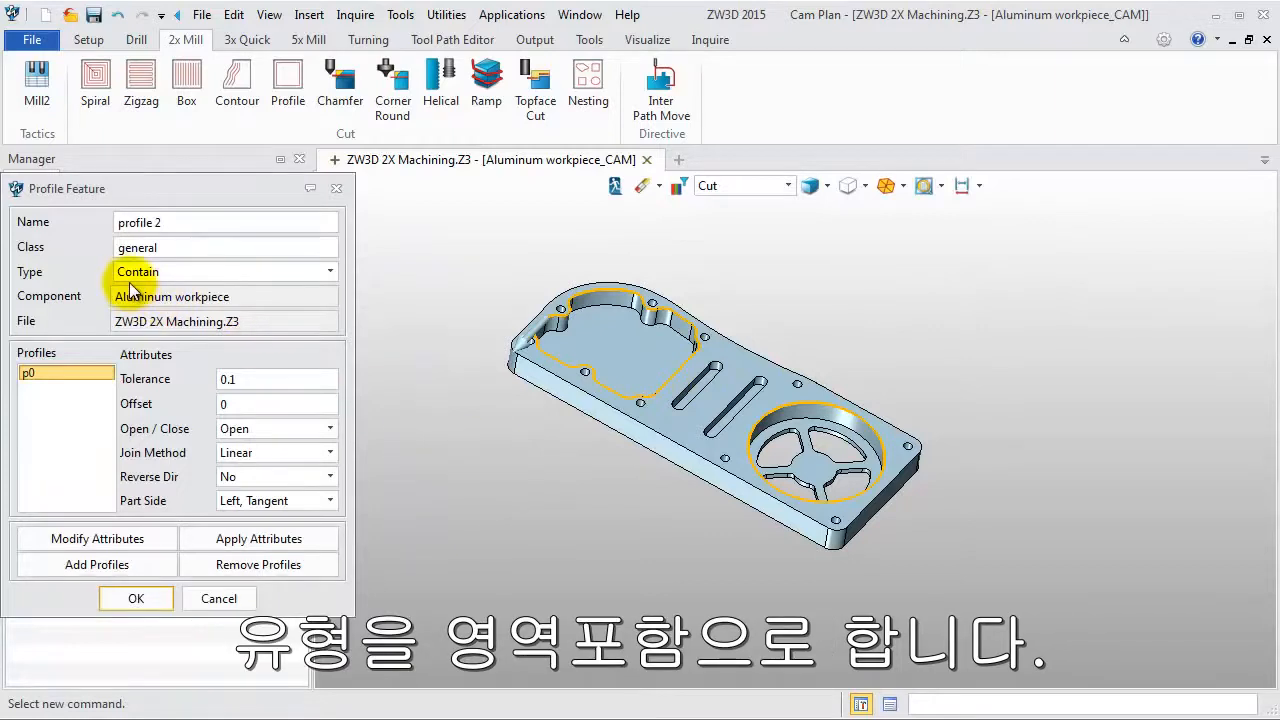
click(137, 598)
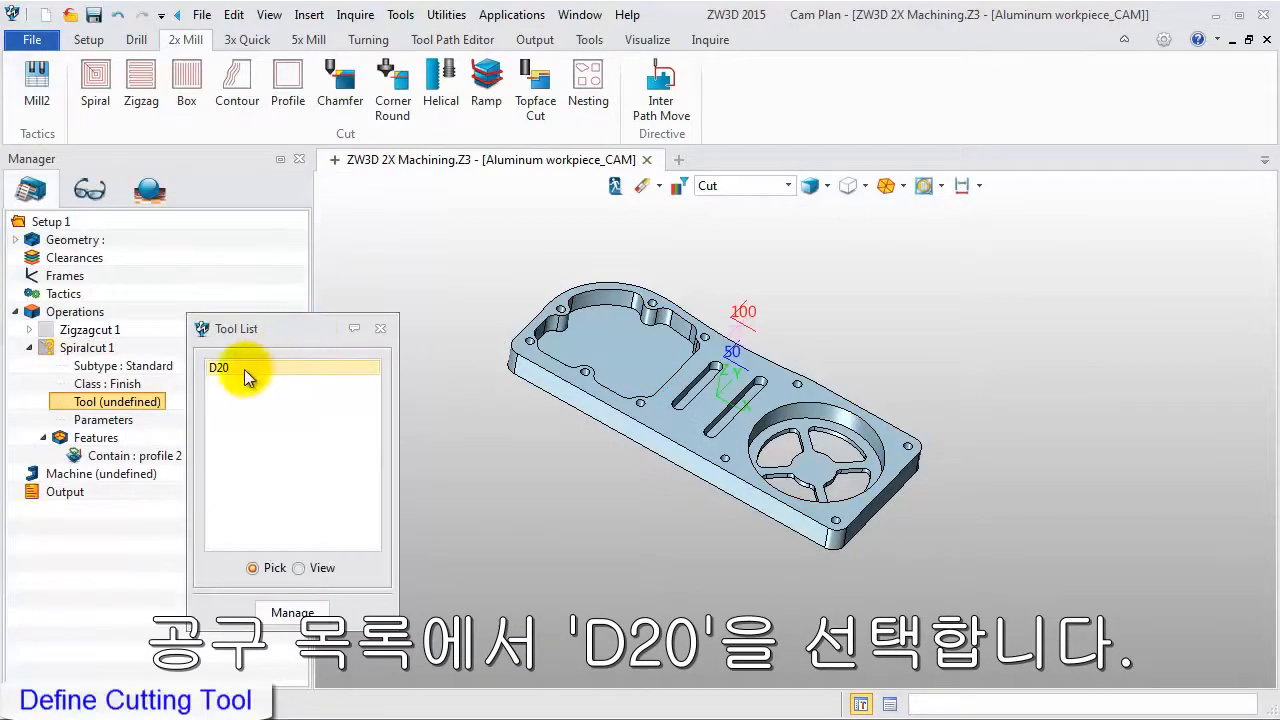
Assign tool D20 to the spiral cut without calculating it, and set stepover to 35 % of tool diameter and stepdown to 5
double_click(251, 369)
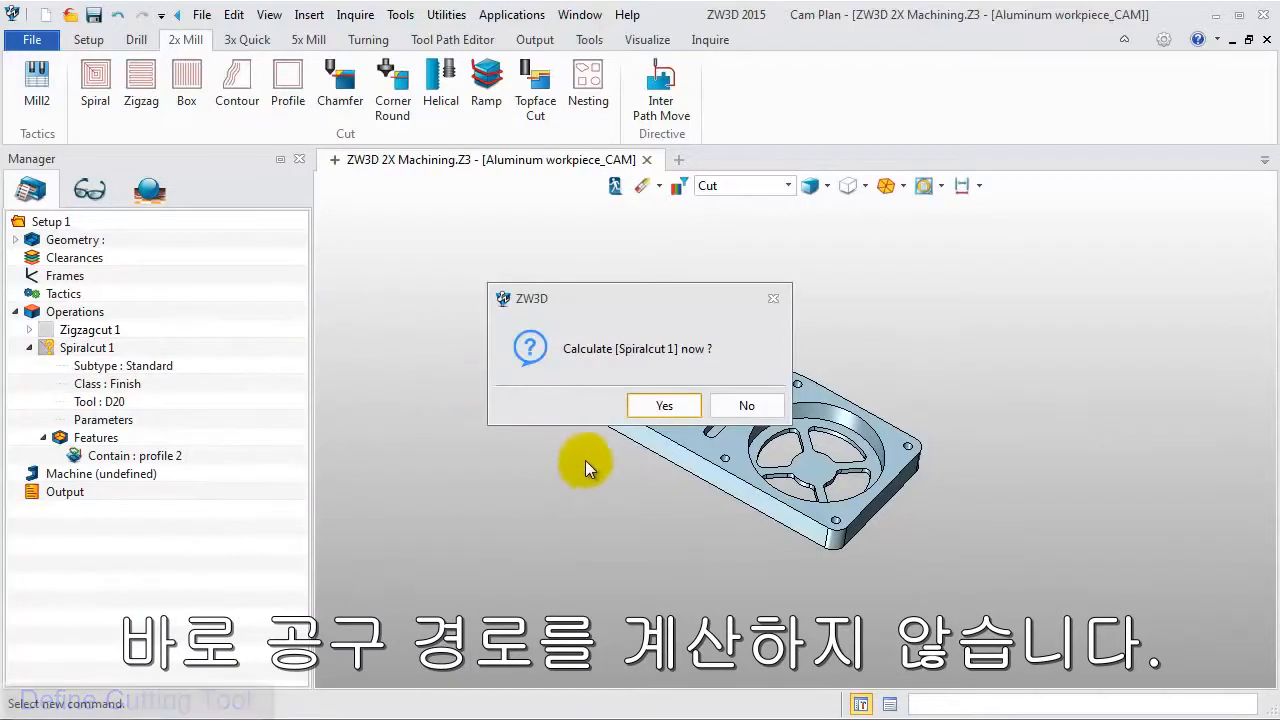
click(713, 404)
drag(380, 197, 414, 188)
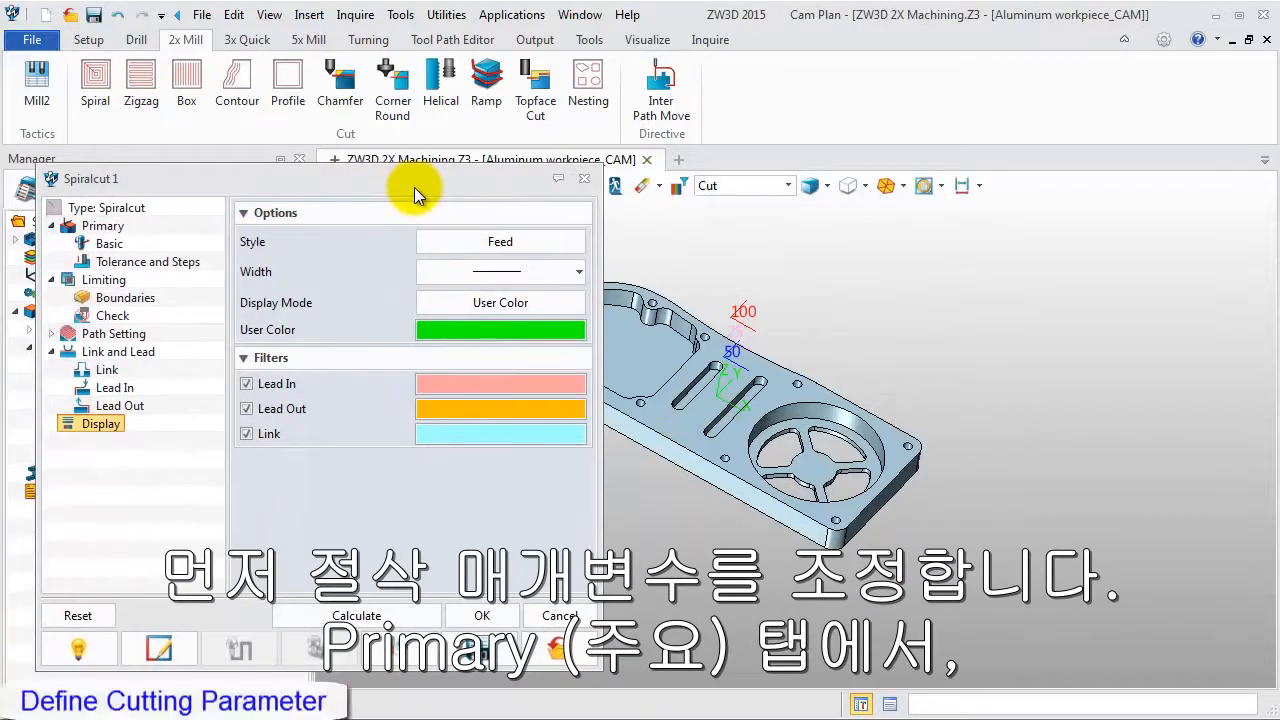
click(100, 228)
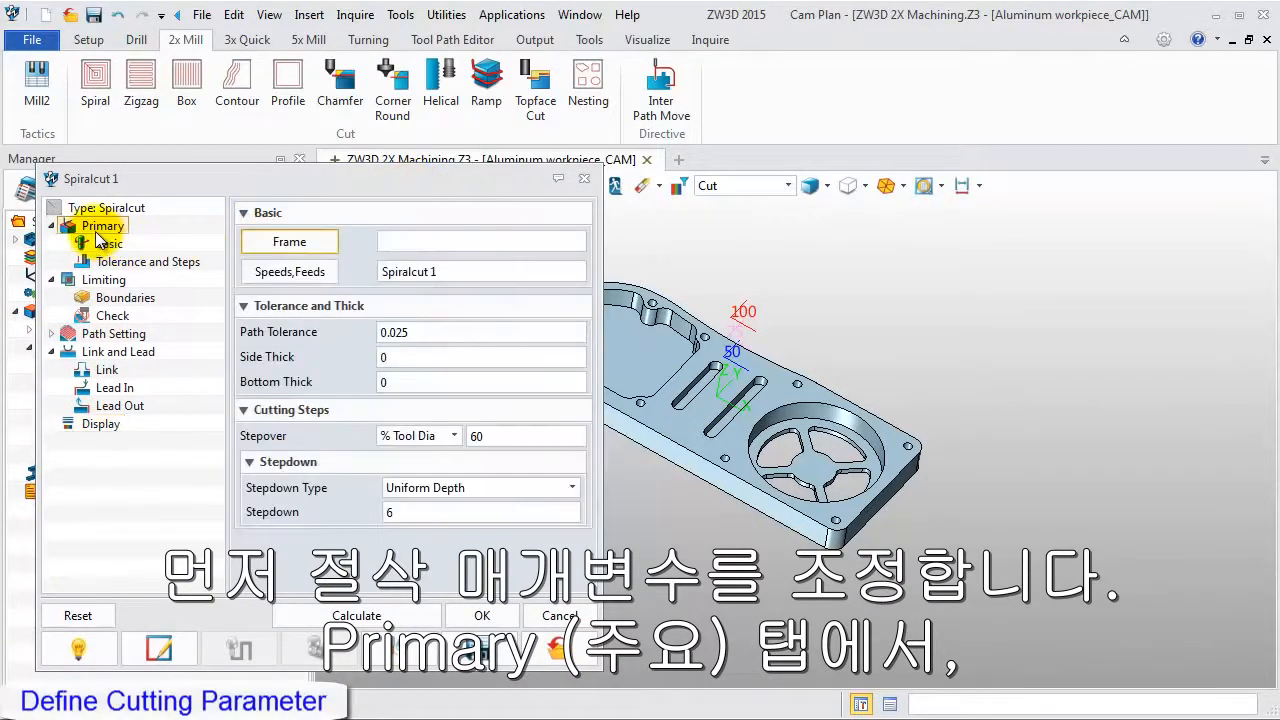
double_click(501, 436)
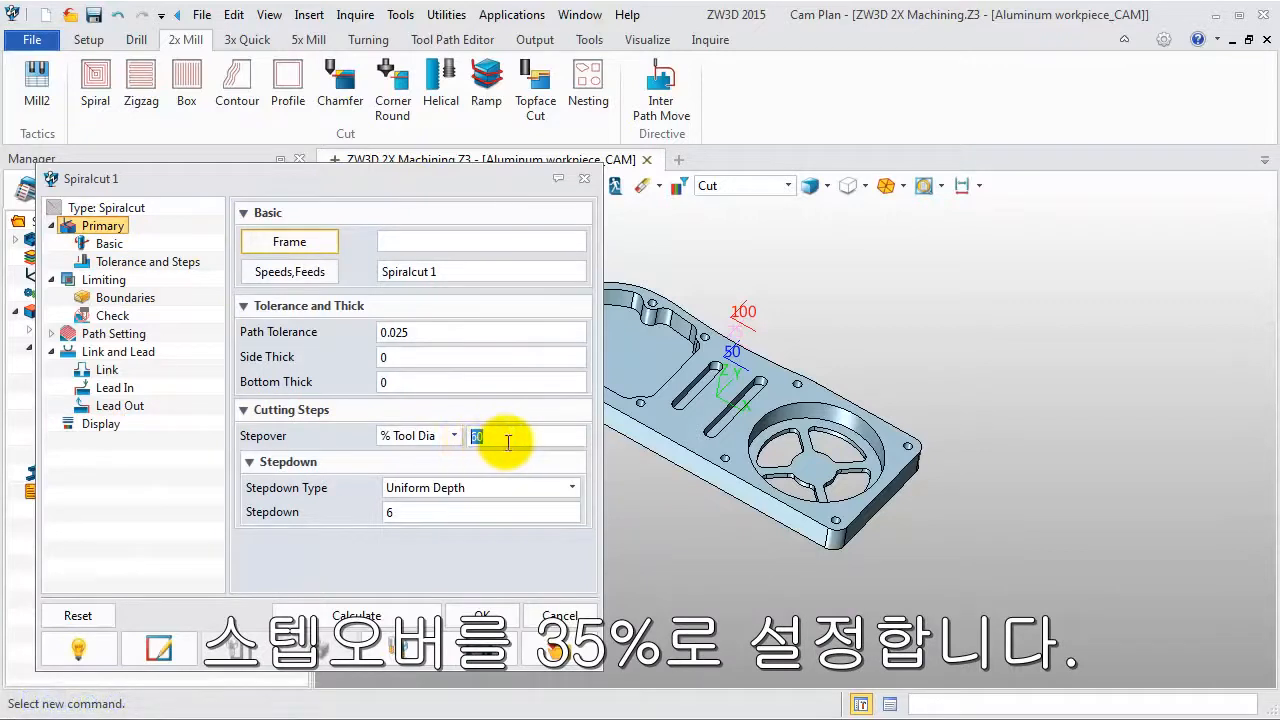
text(35)
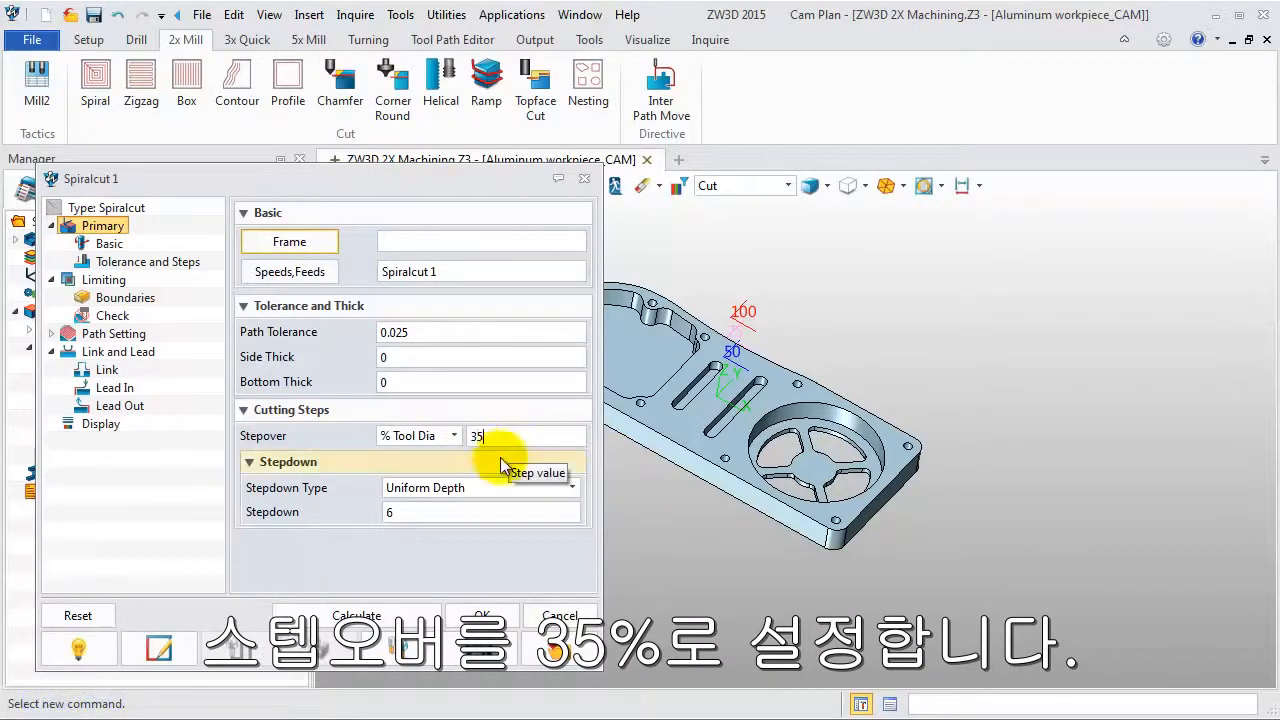
double_click(378, 513)
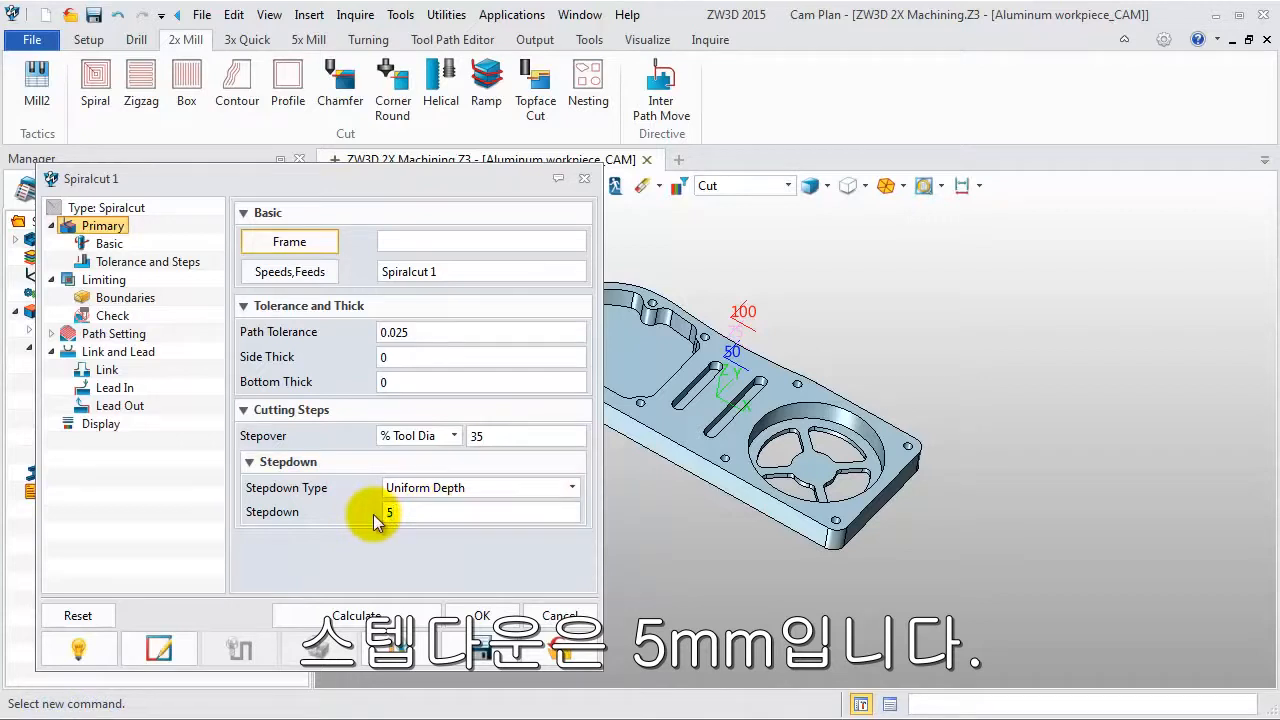
Define the spiral cut's Z limits, picking the top point on the workpiece's top face and the bottom point on the irregular pocket's floor
click(97, 284)
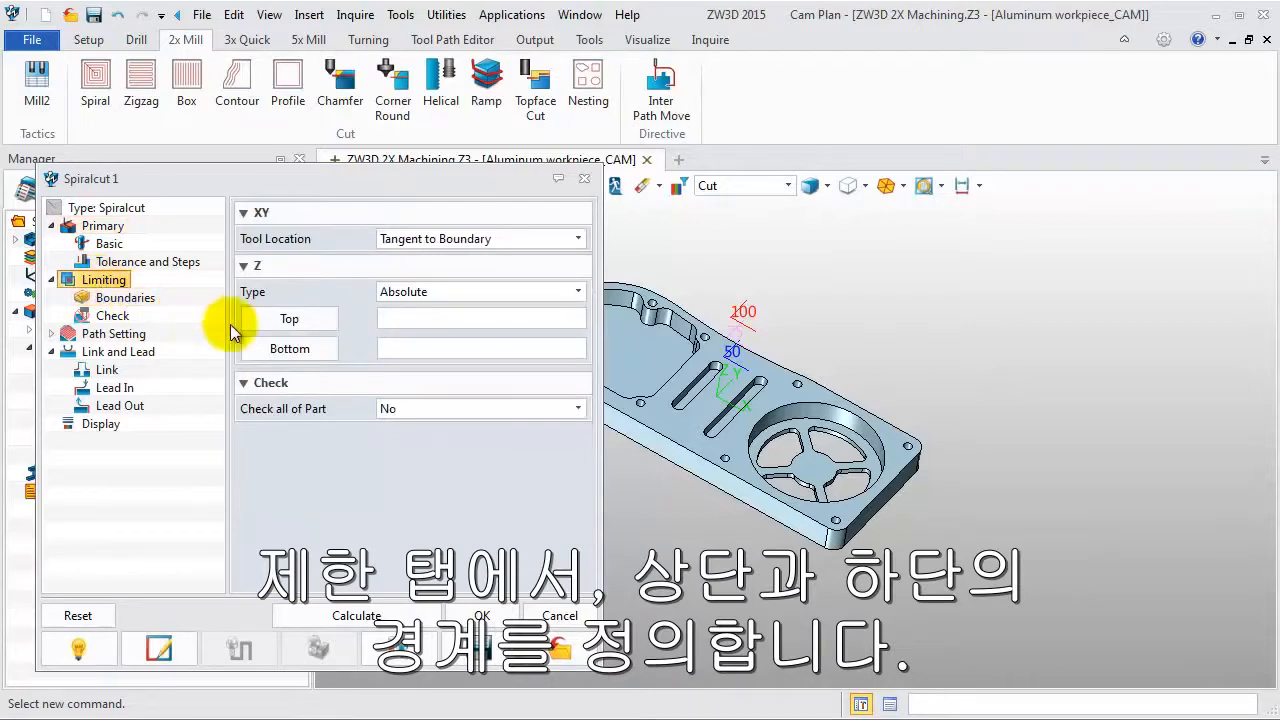
middle_drag(628, 385, 714, 394)
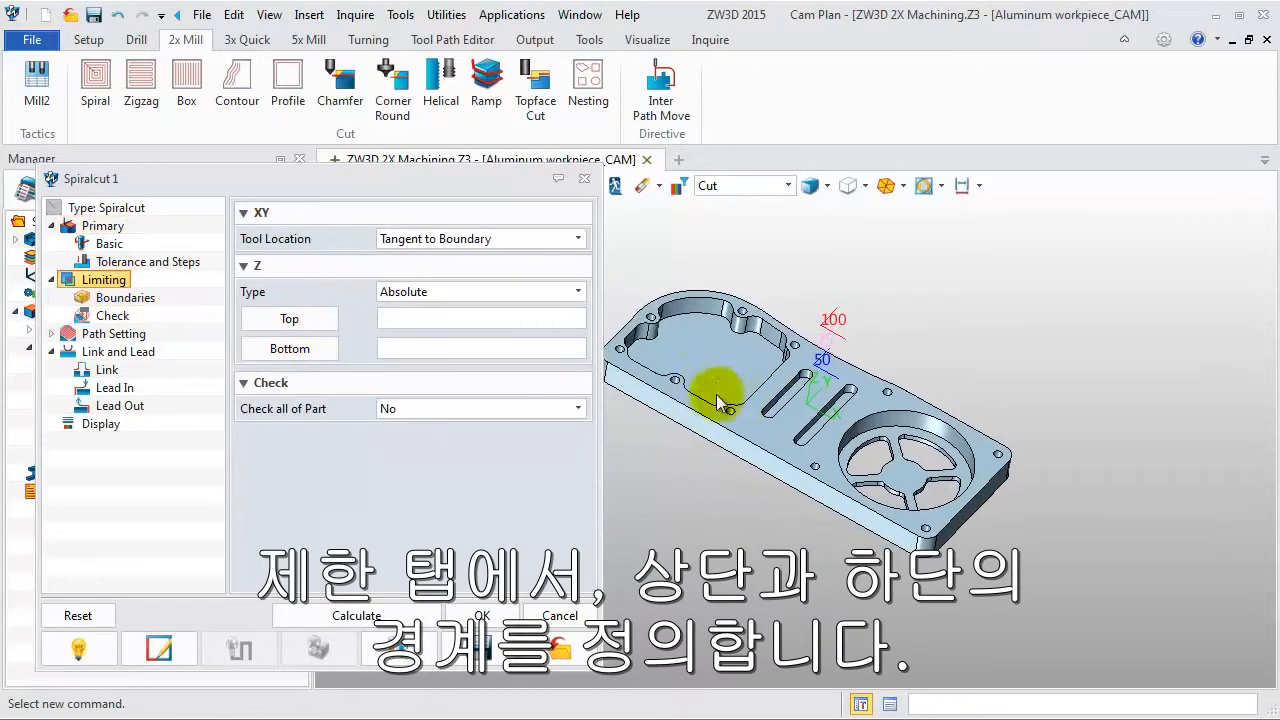
click(296, 320)
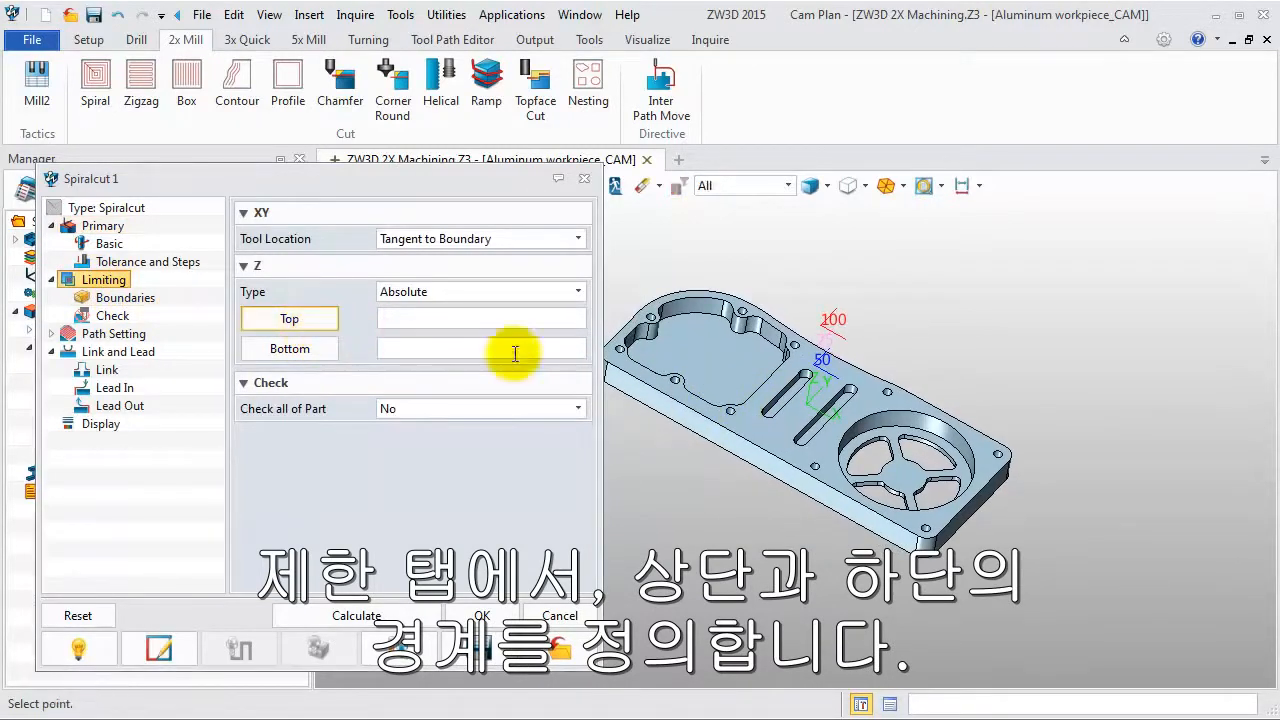
click(757, 408)
click(314, 354)
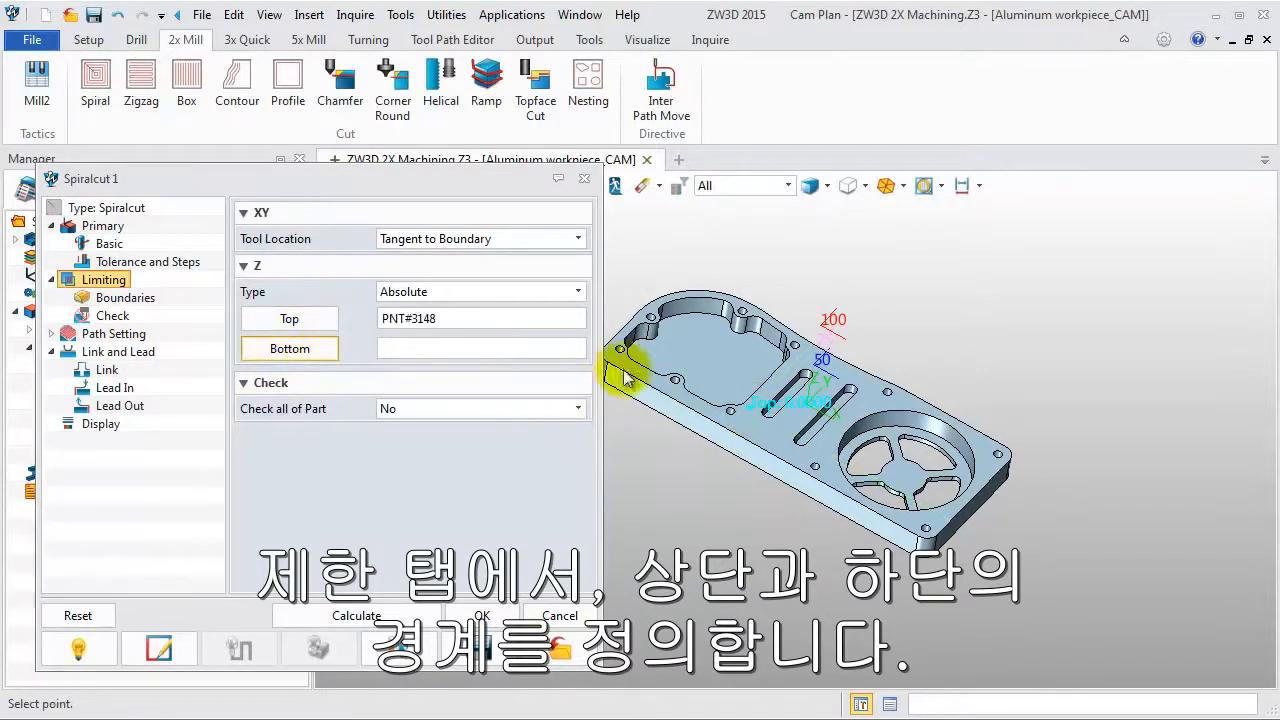
click(705, 372)
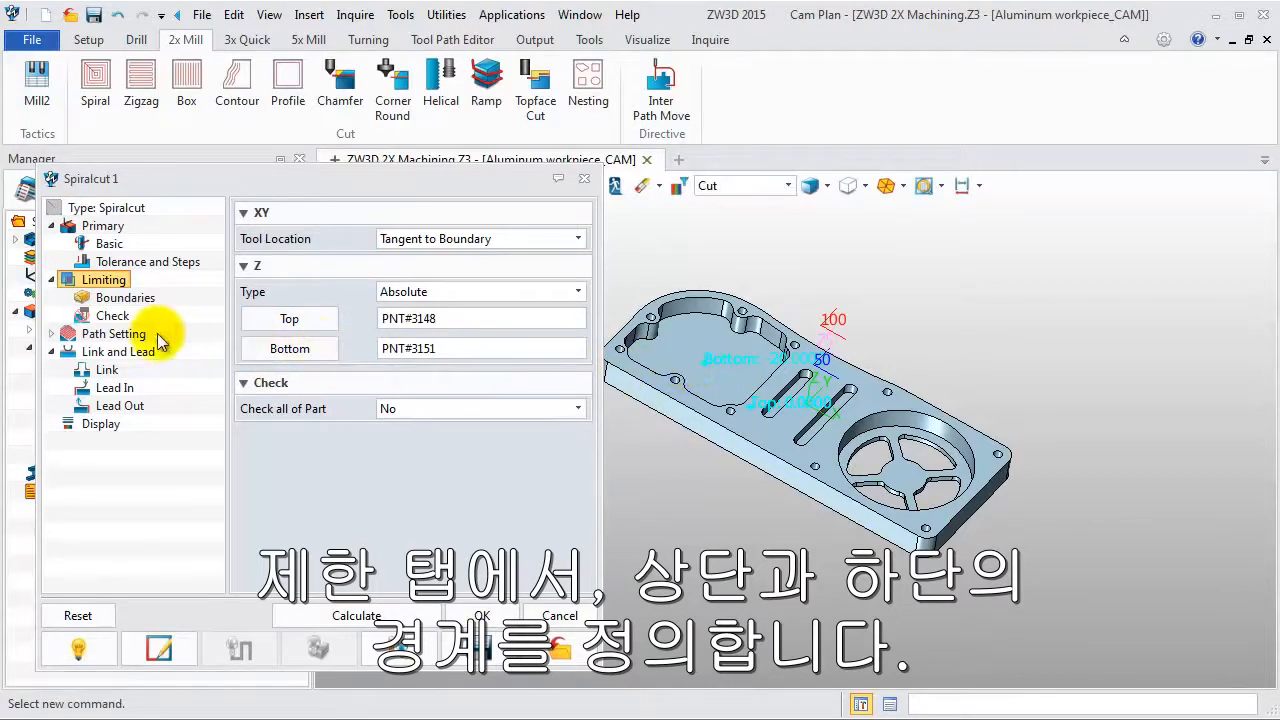
Set the spiral cut's cut order to Region First and calculate the tool path
click(128, 336)
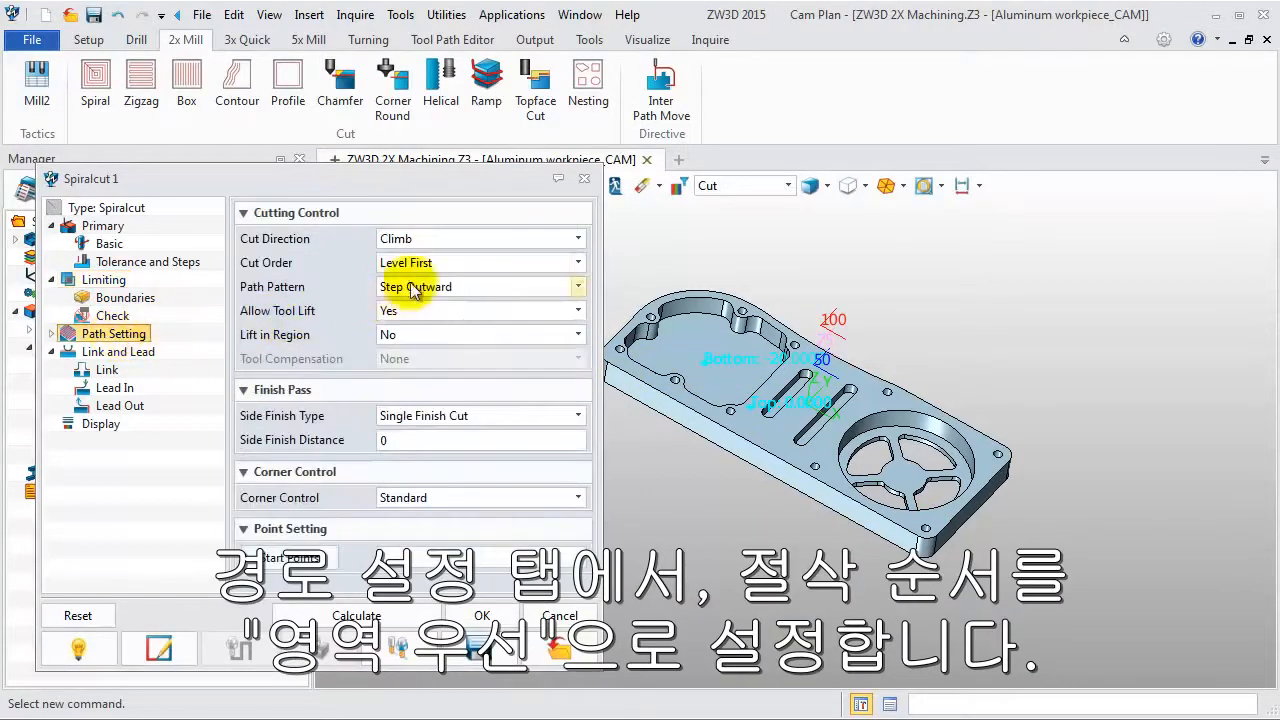
click(461, 265)
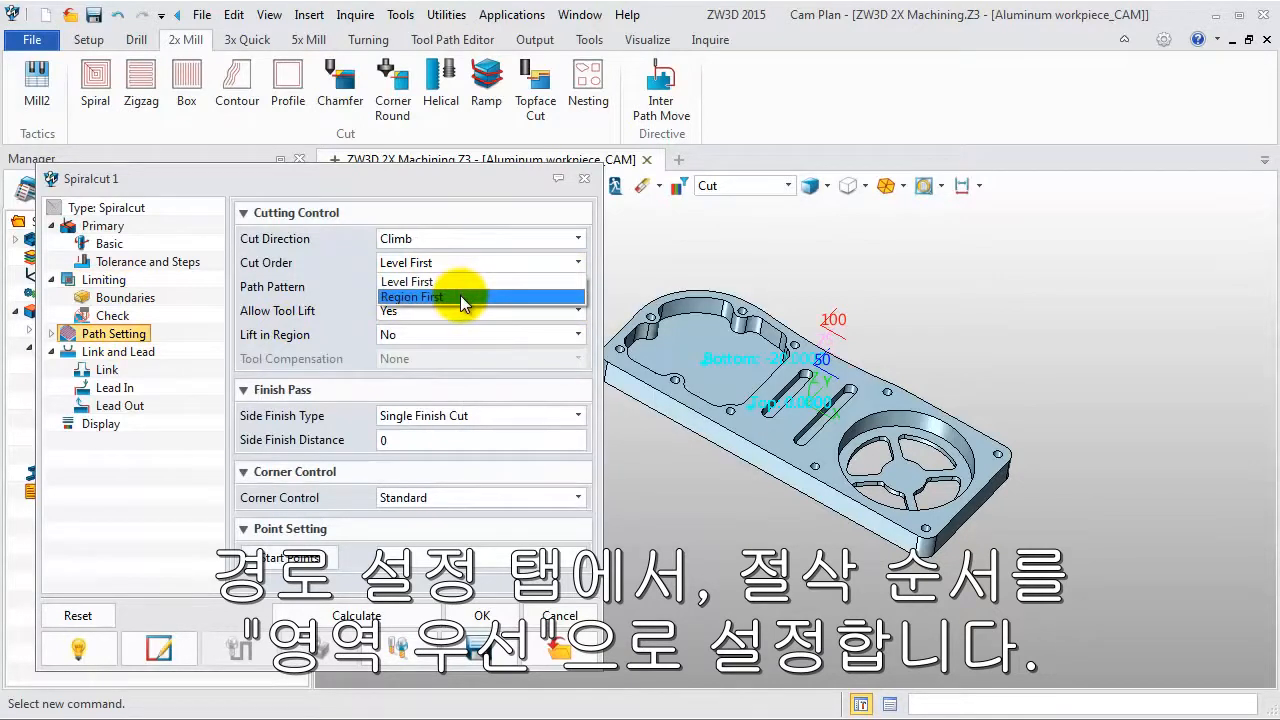
click(460, 296)
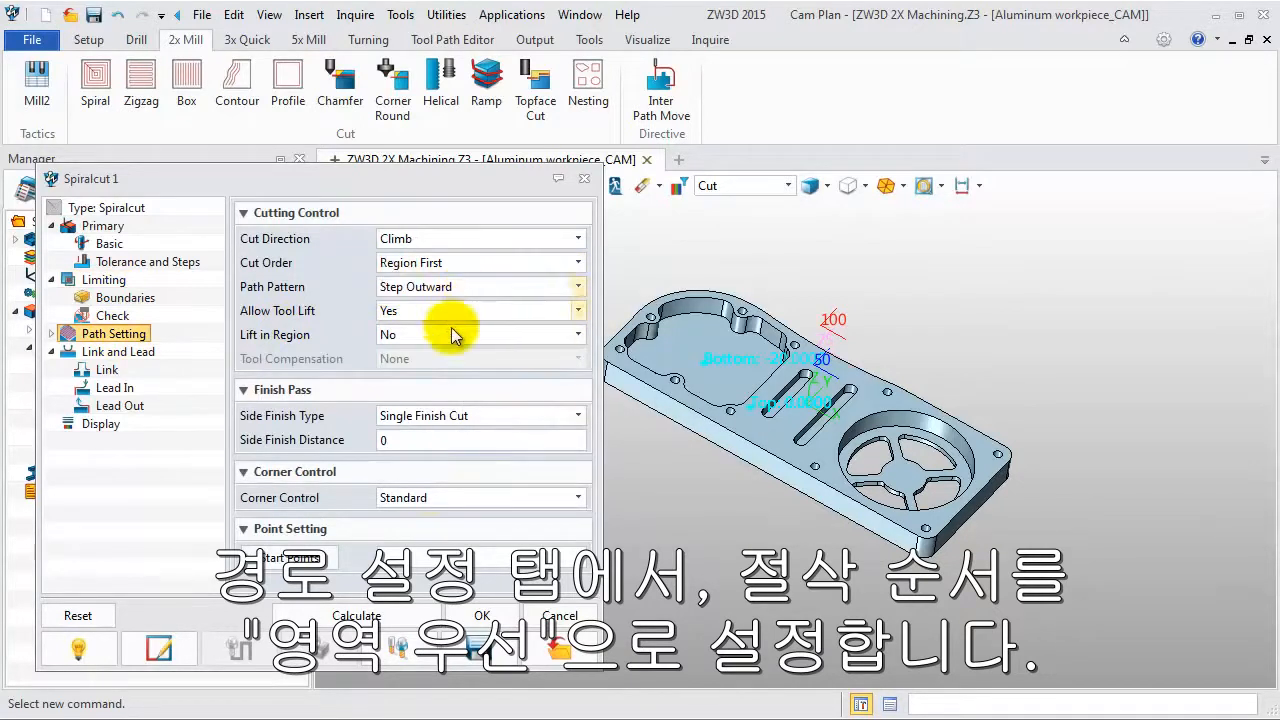
click(401, 615)
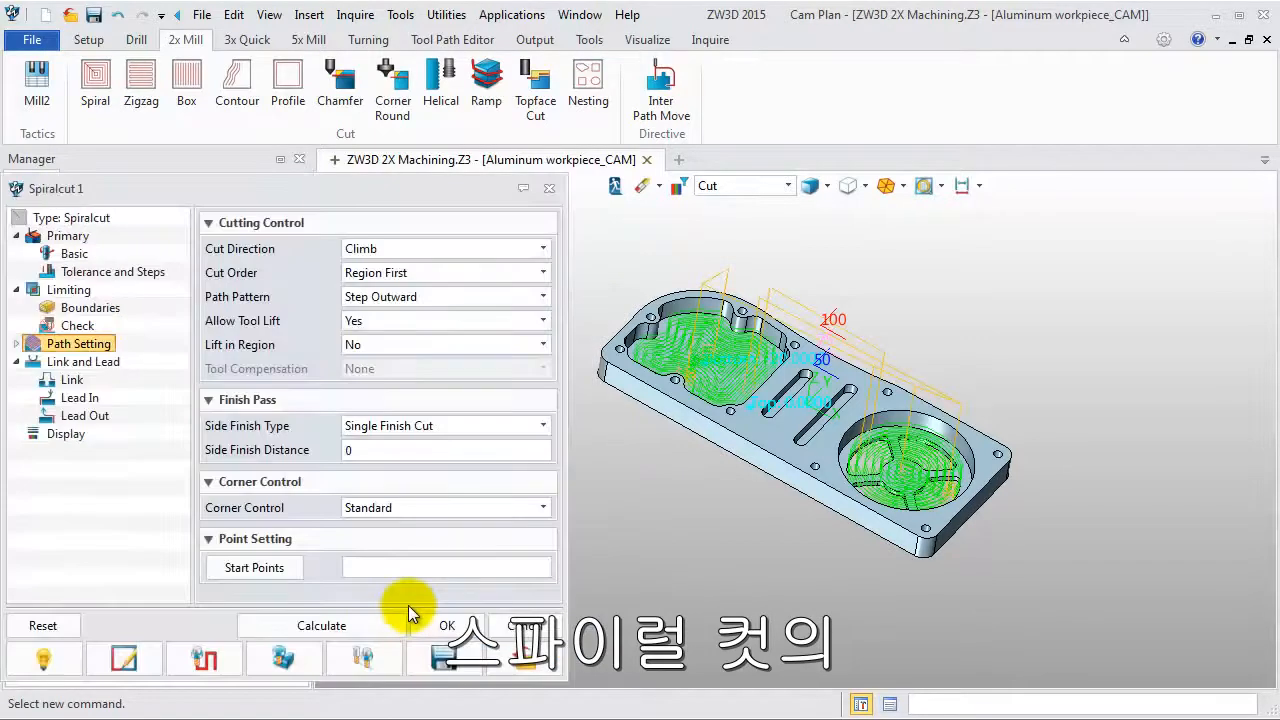
Change the spiral cut's link type to Blank Plane, recalculate the tool path, and accept the operation settings
middle_drag(721, 517, 731, 526)
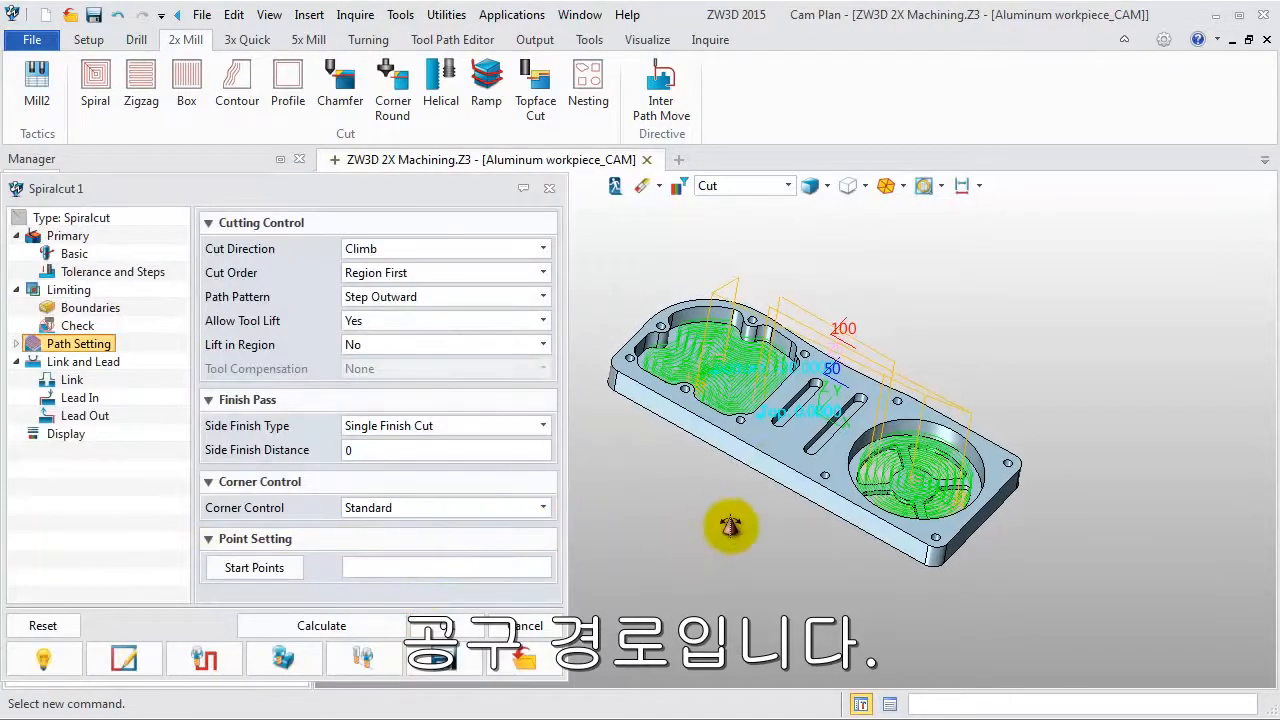
scroll(802, 425, up, 2)
scroll(784, 493, up, 1)
middle_drag(784, 493, 827, 482)
scroll(827, 482, down, 2)
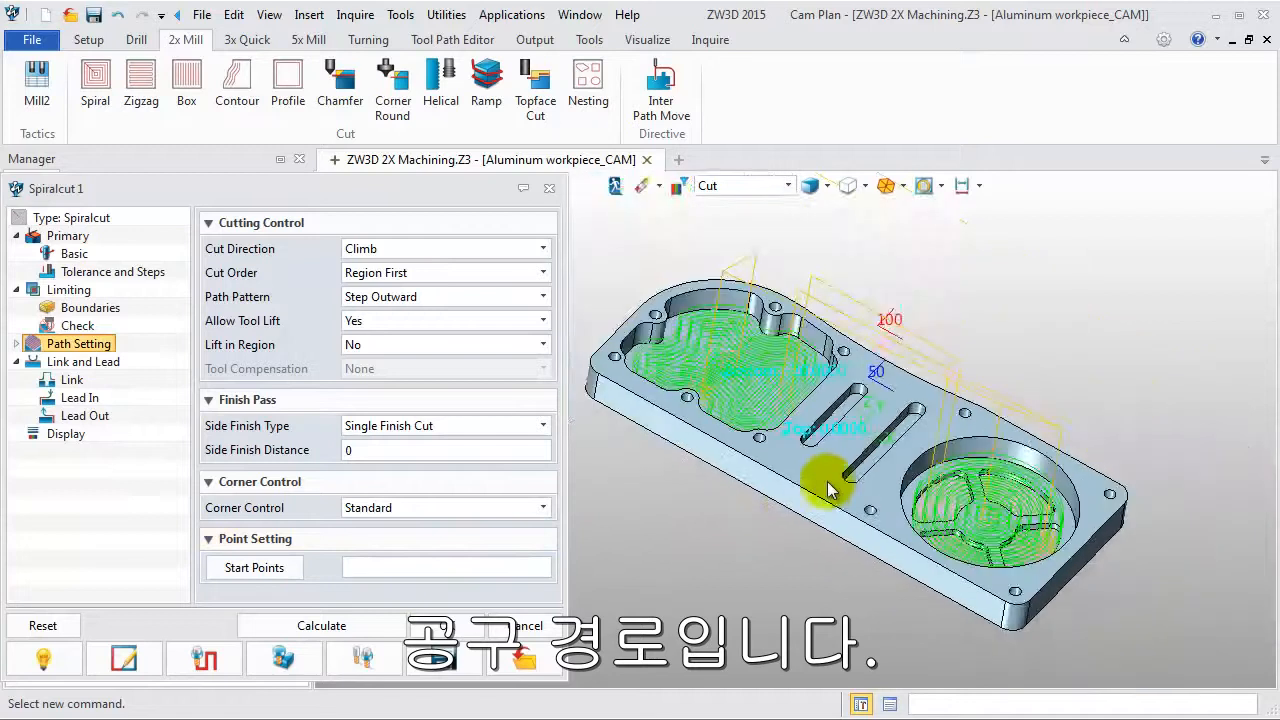
middle_drag(771, 527, 780, 512)
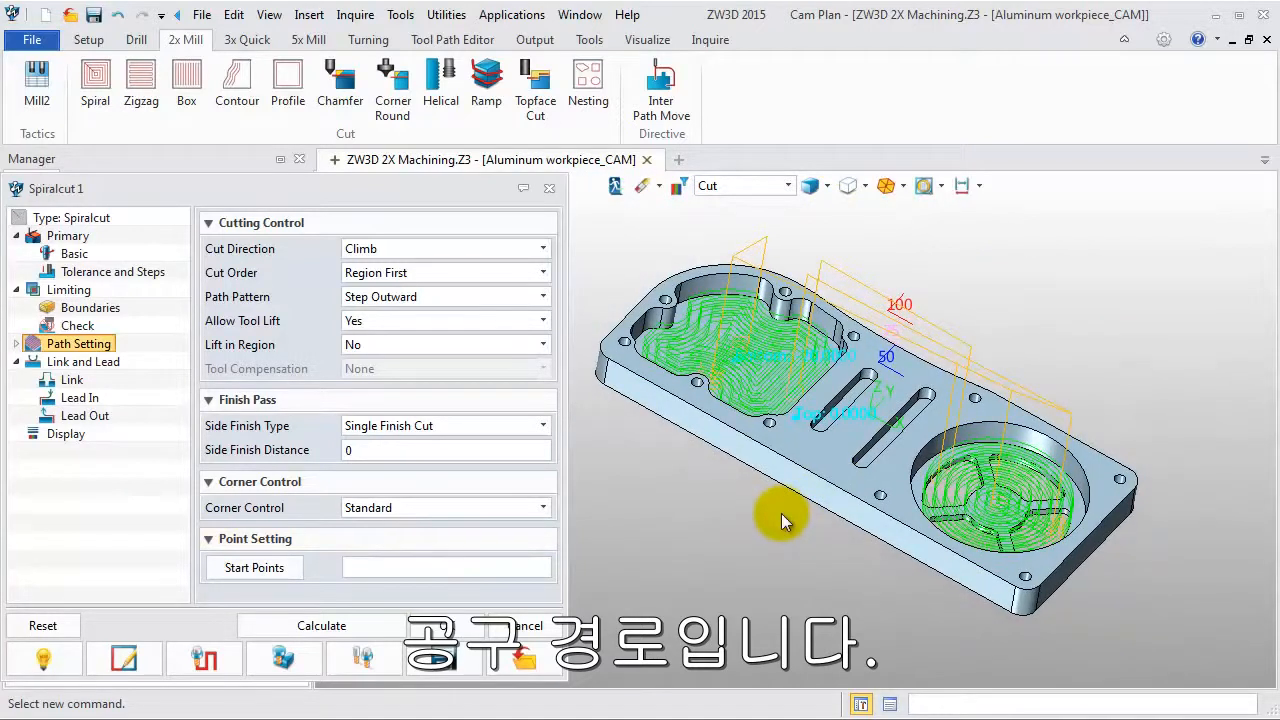
click(85, 364)
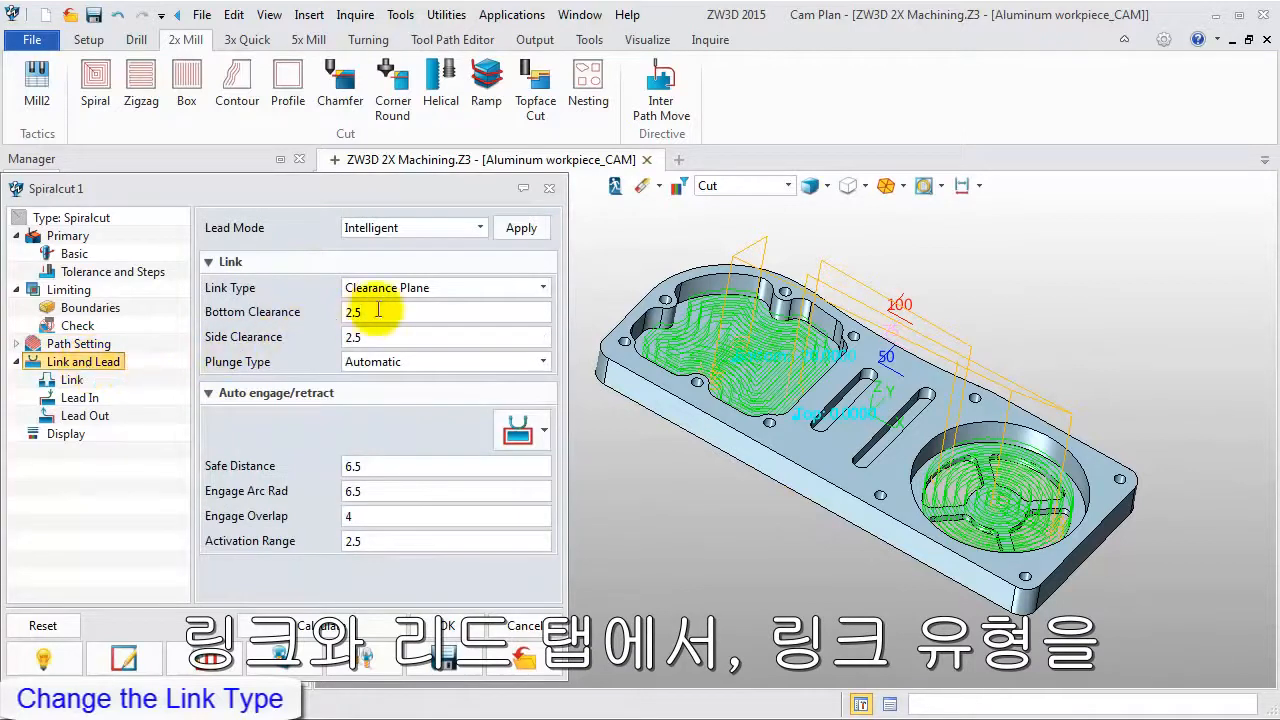
click(462, 287)
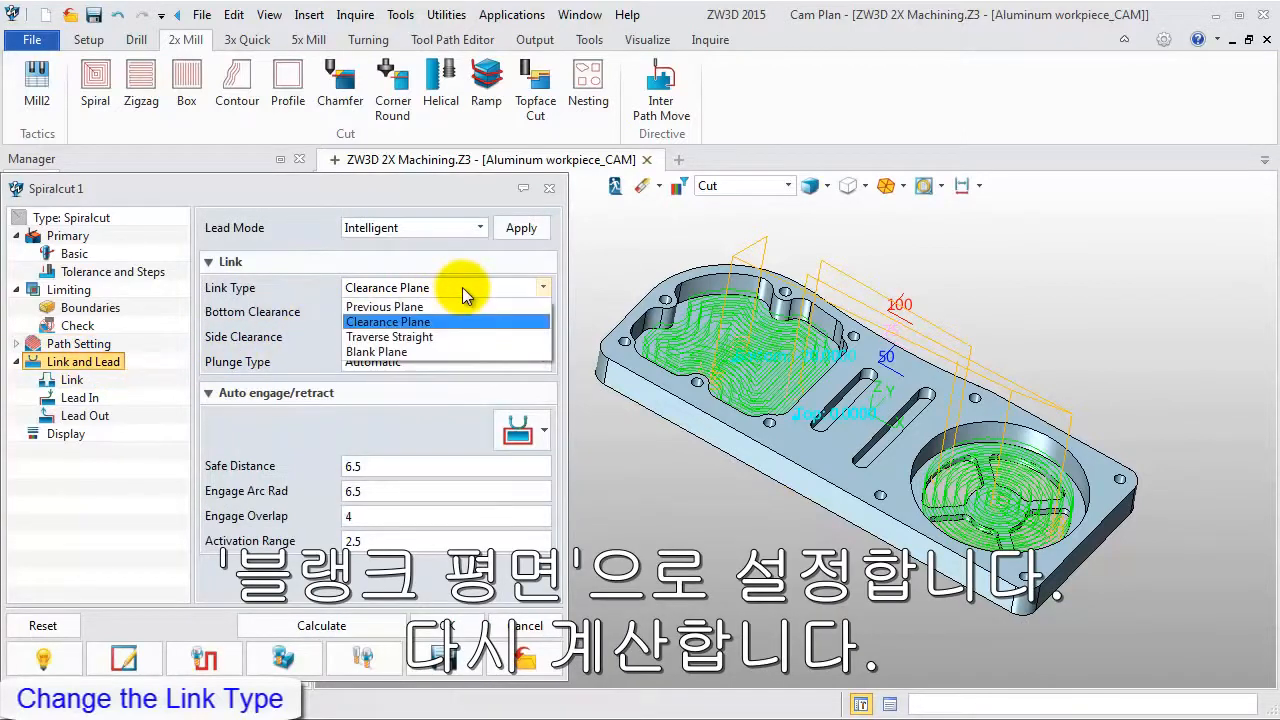
click(421, 350)
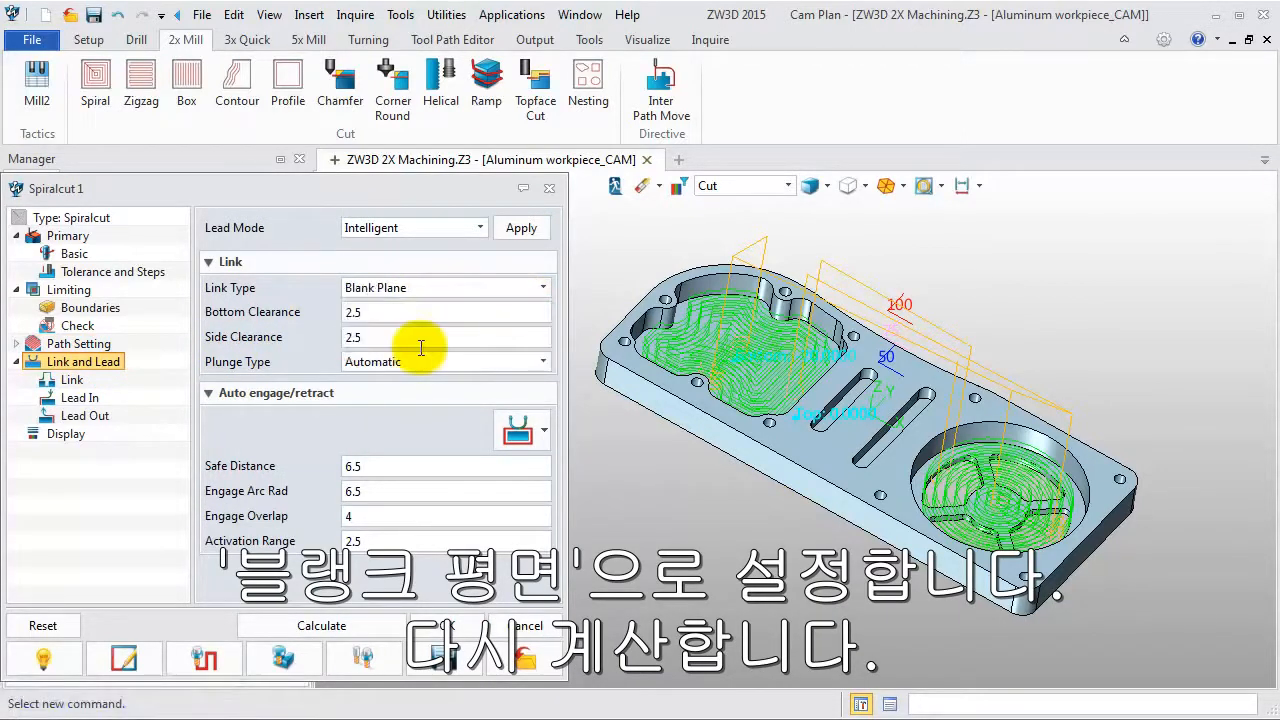
click(353, 627)
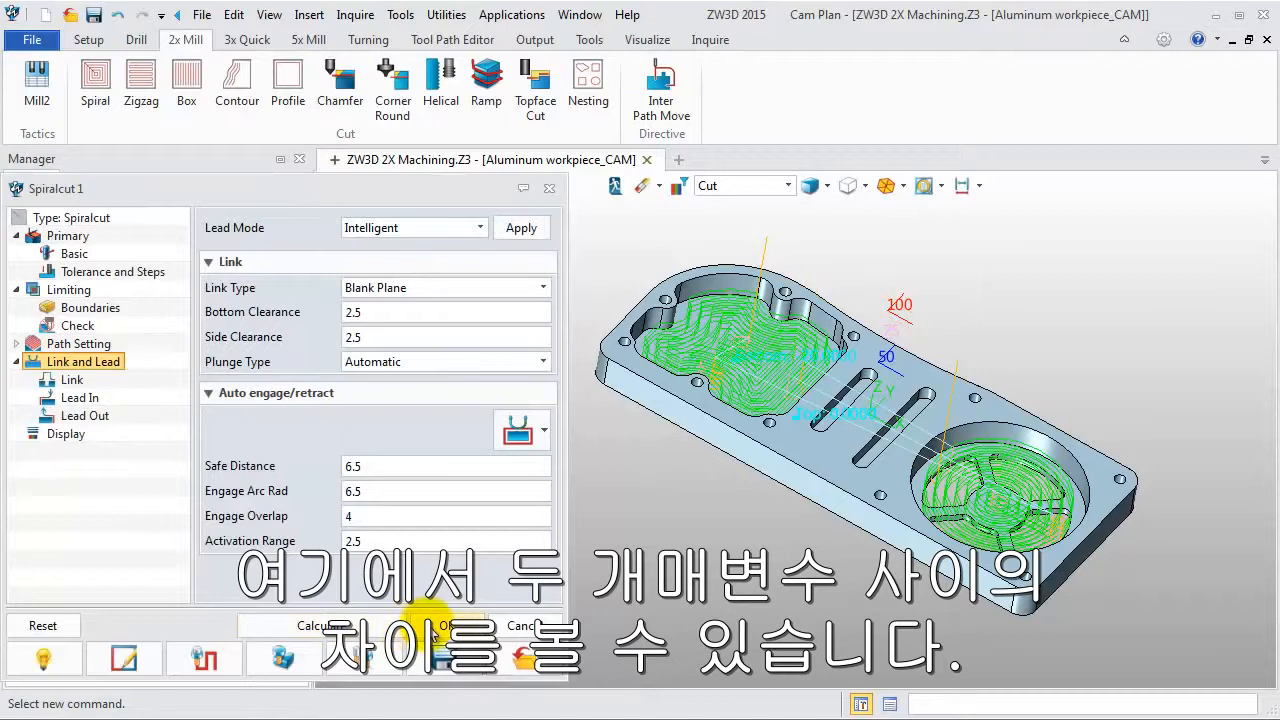
click(440, 626)
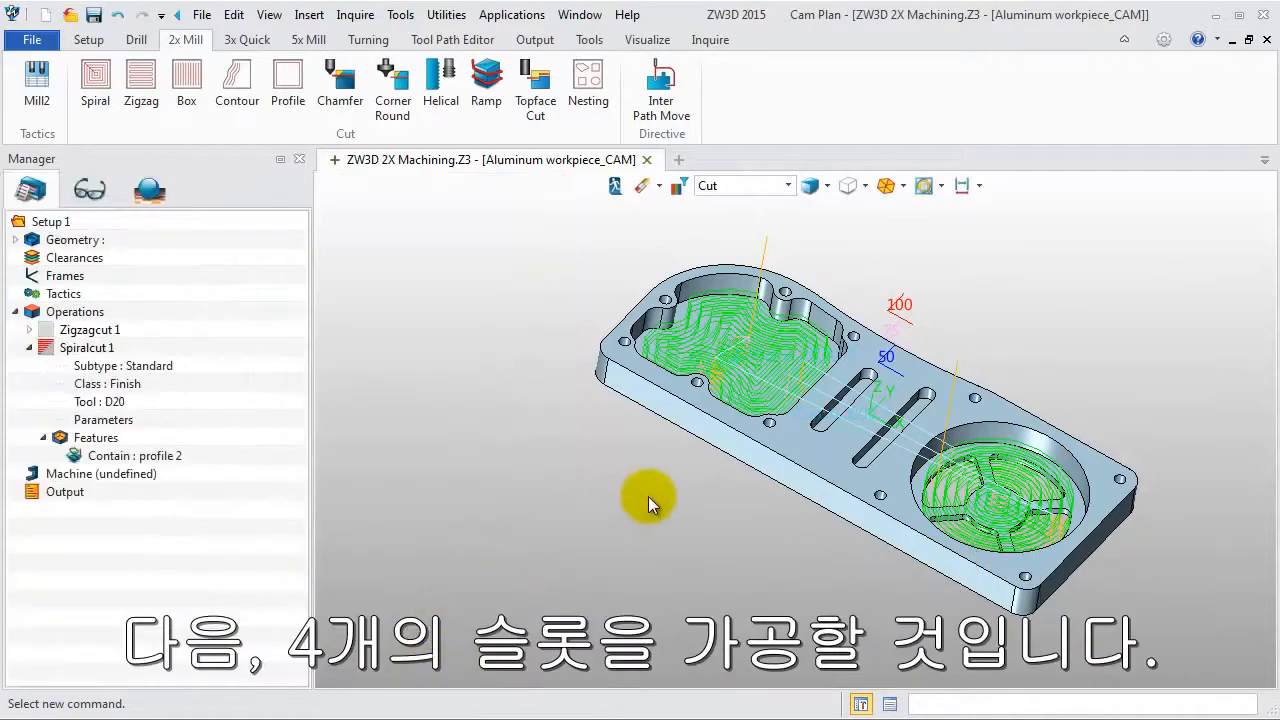
middle_drag(648, 497, 592, 479)
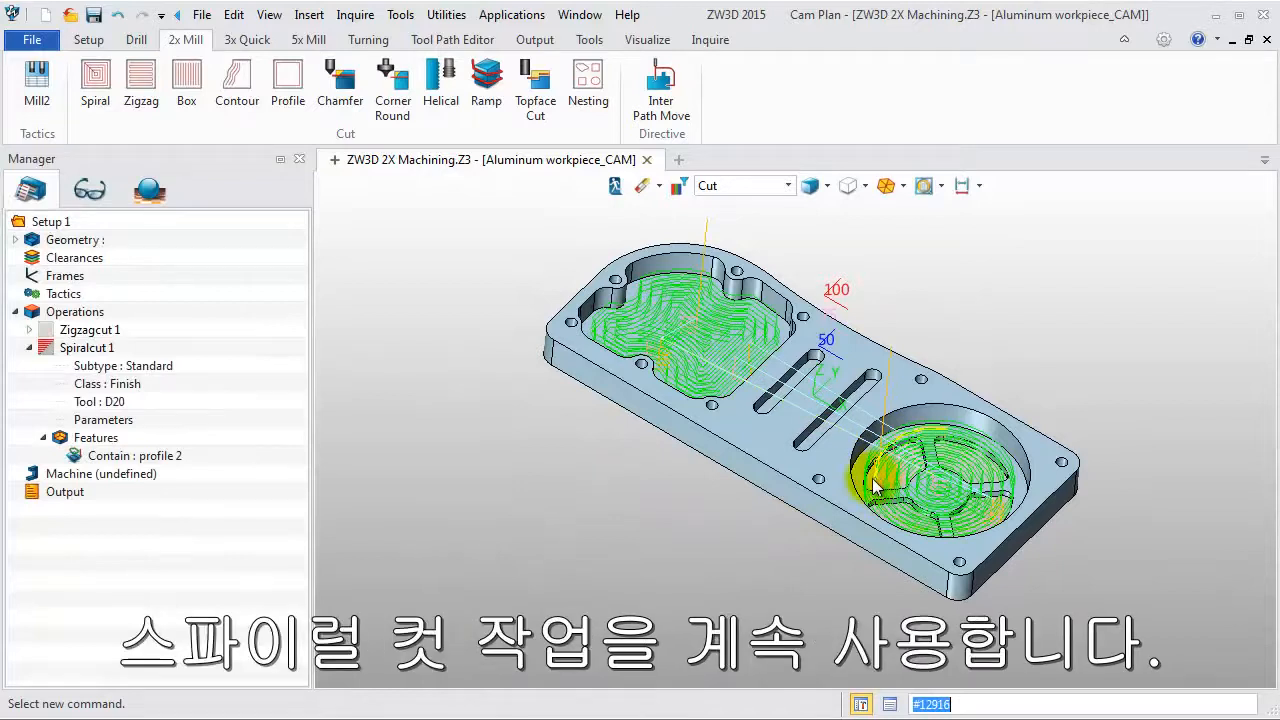
Hide the first spiral cut's tool path and duplicate that operation
click(55, 352)
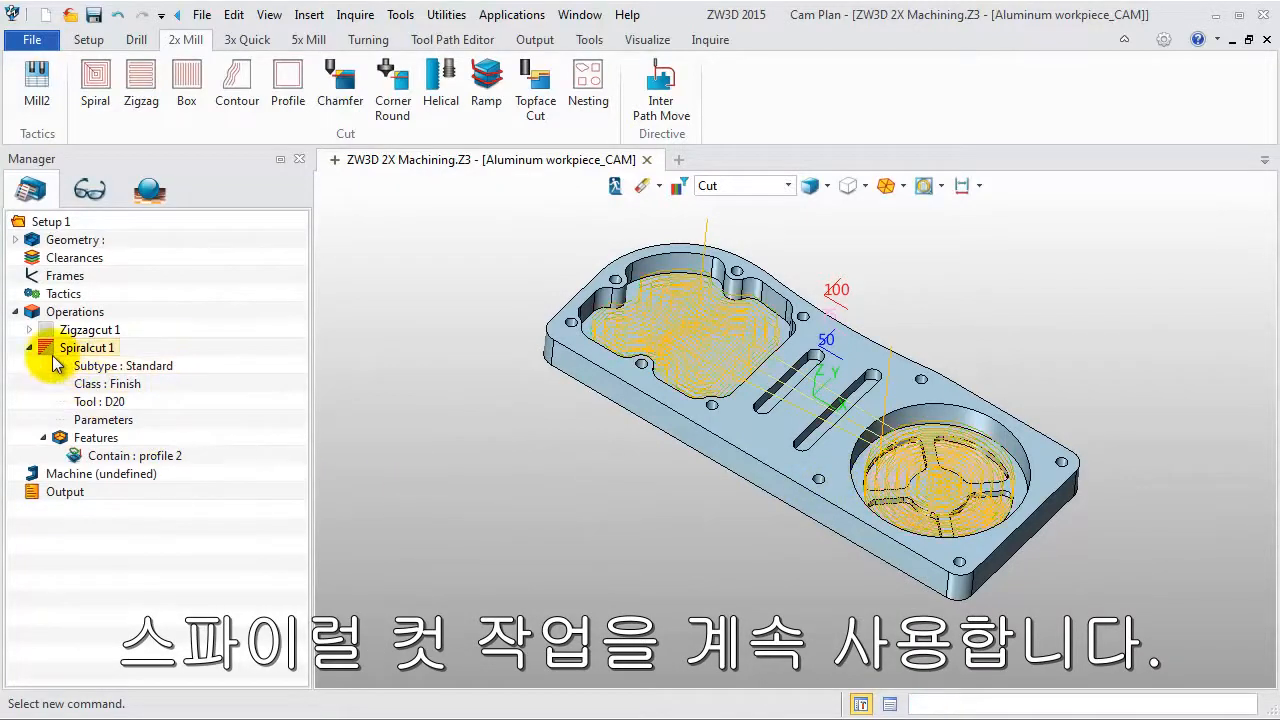
click(30, 347)
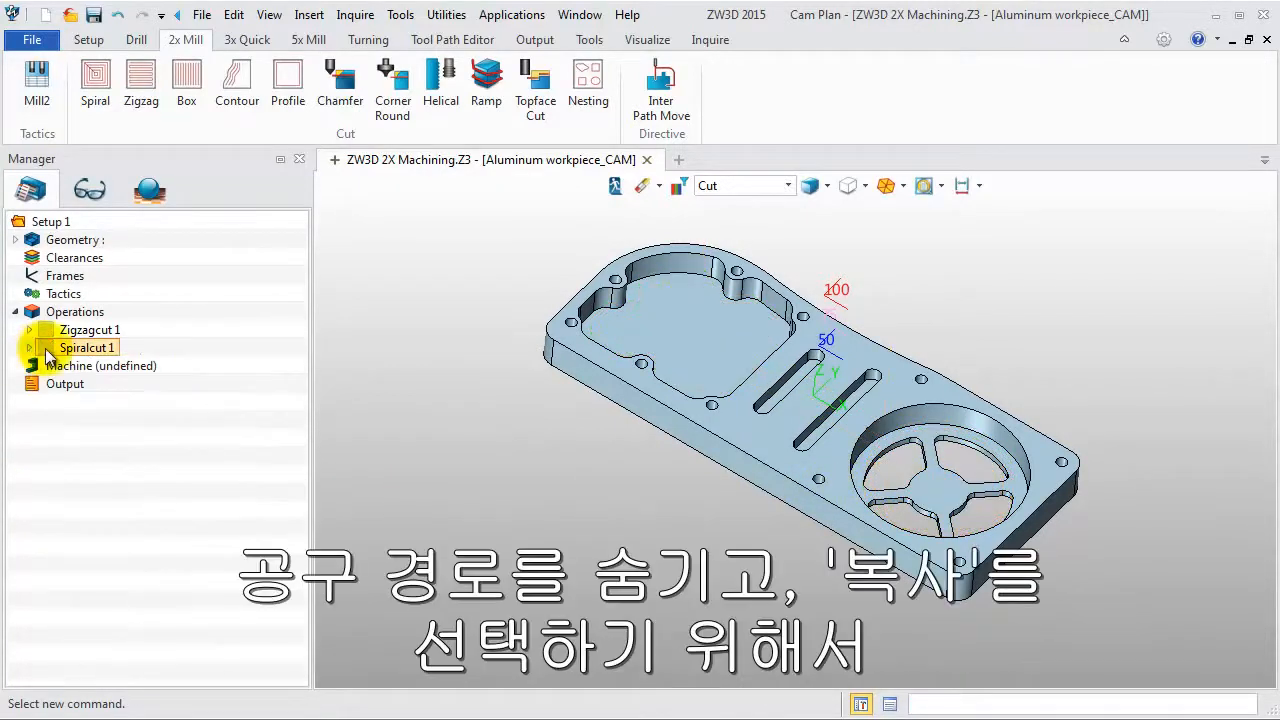
right_click(48, 357)
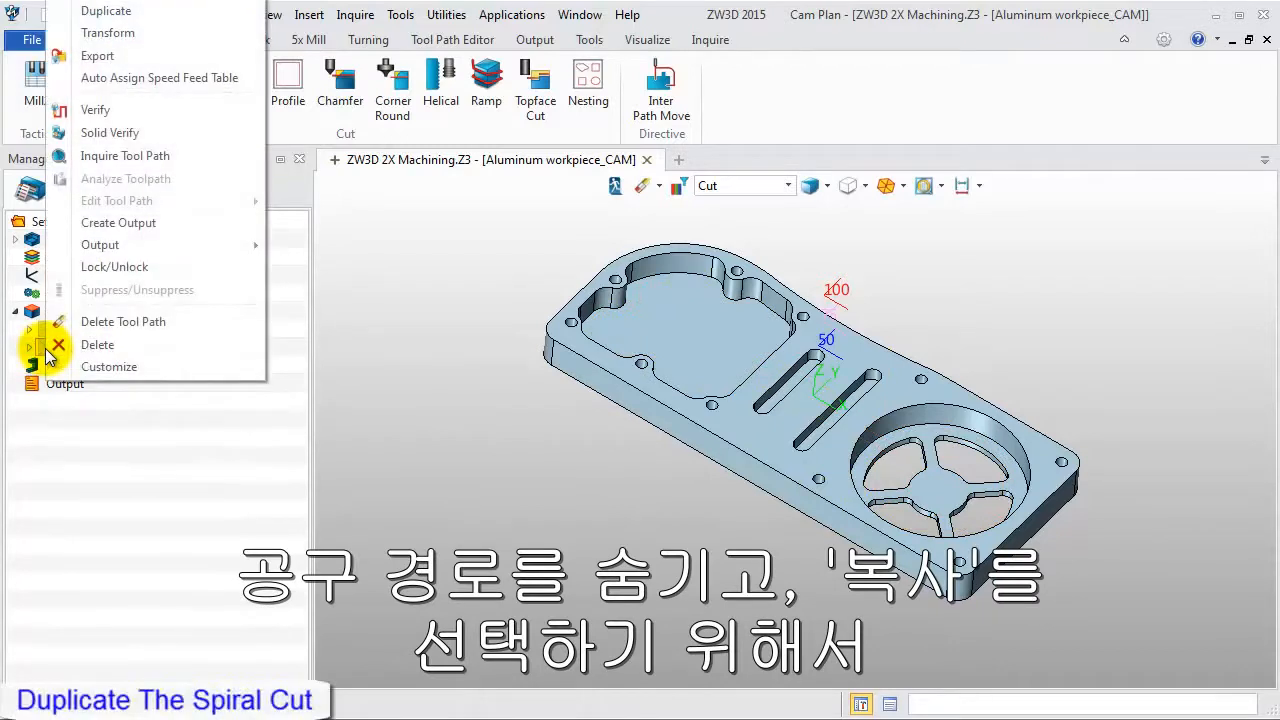
click(159, 20)
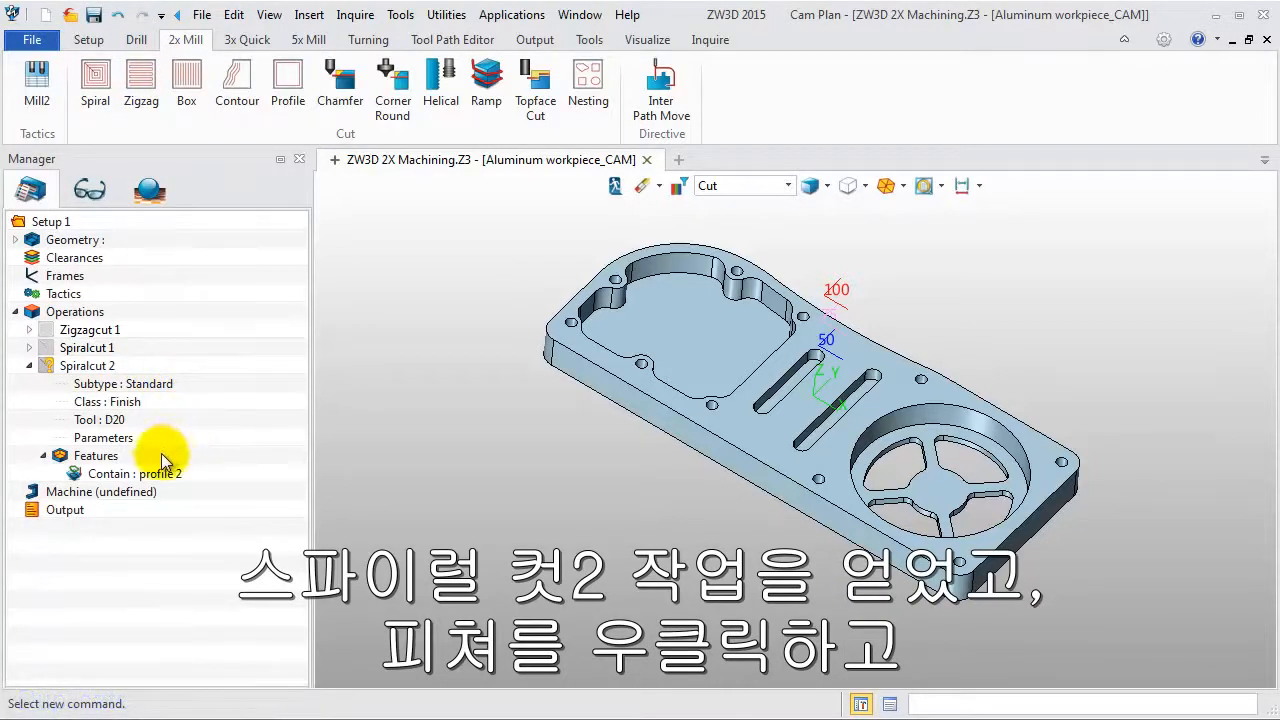
Replace the duplicated spiral cut's feature with a new Contain profile of the four openings between the circular pocket's spokes
right_click(100, 461)
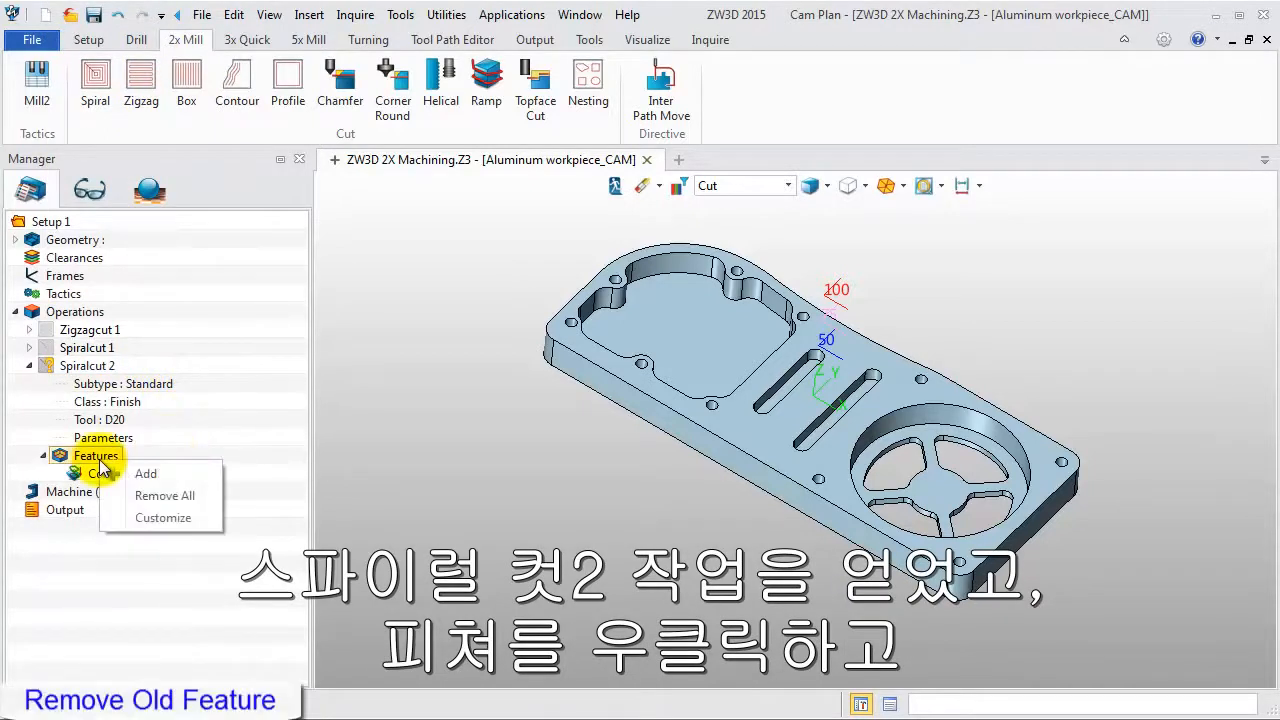
click(150, 496)
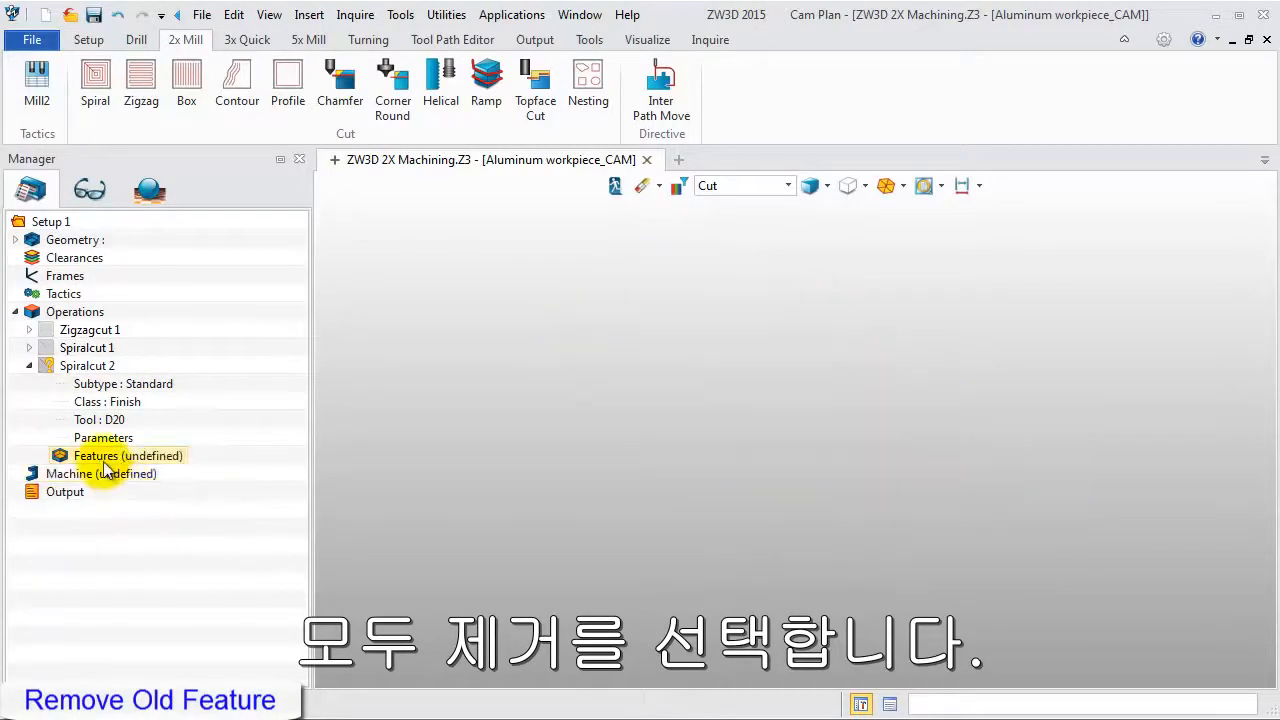
right_click(106, 468)
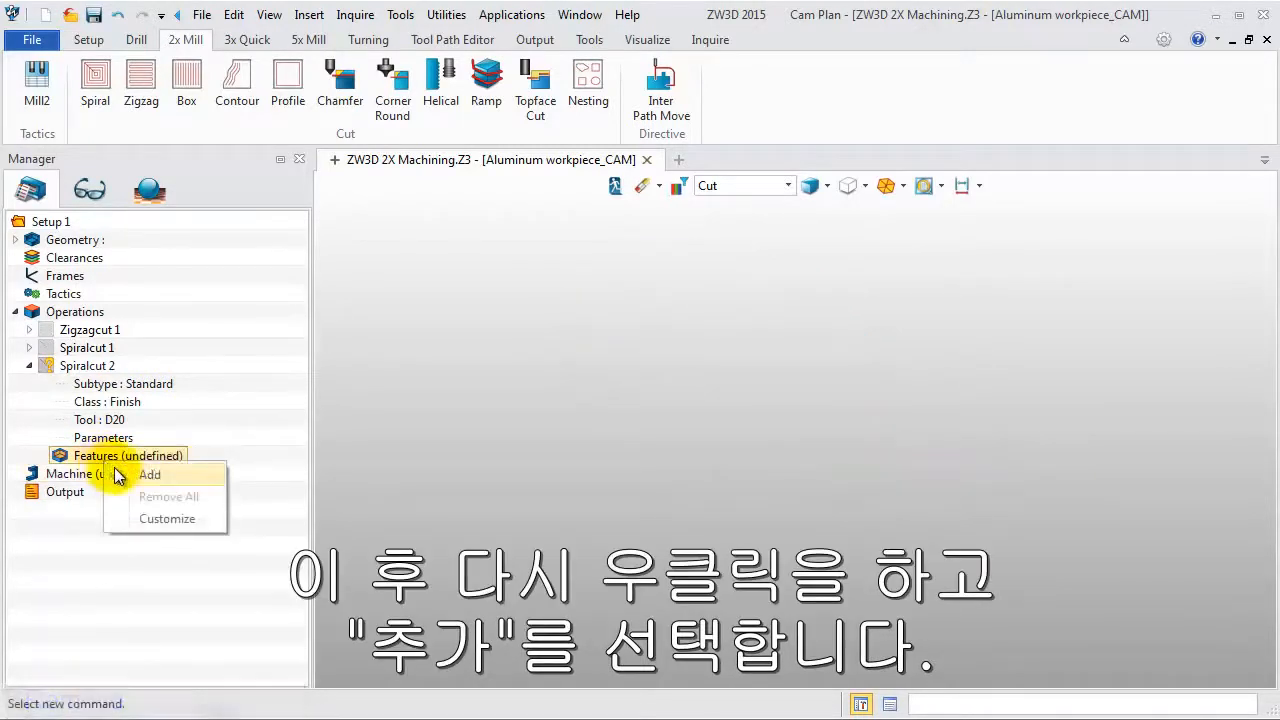
click(120, 474)
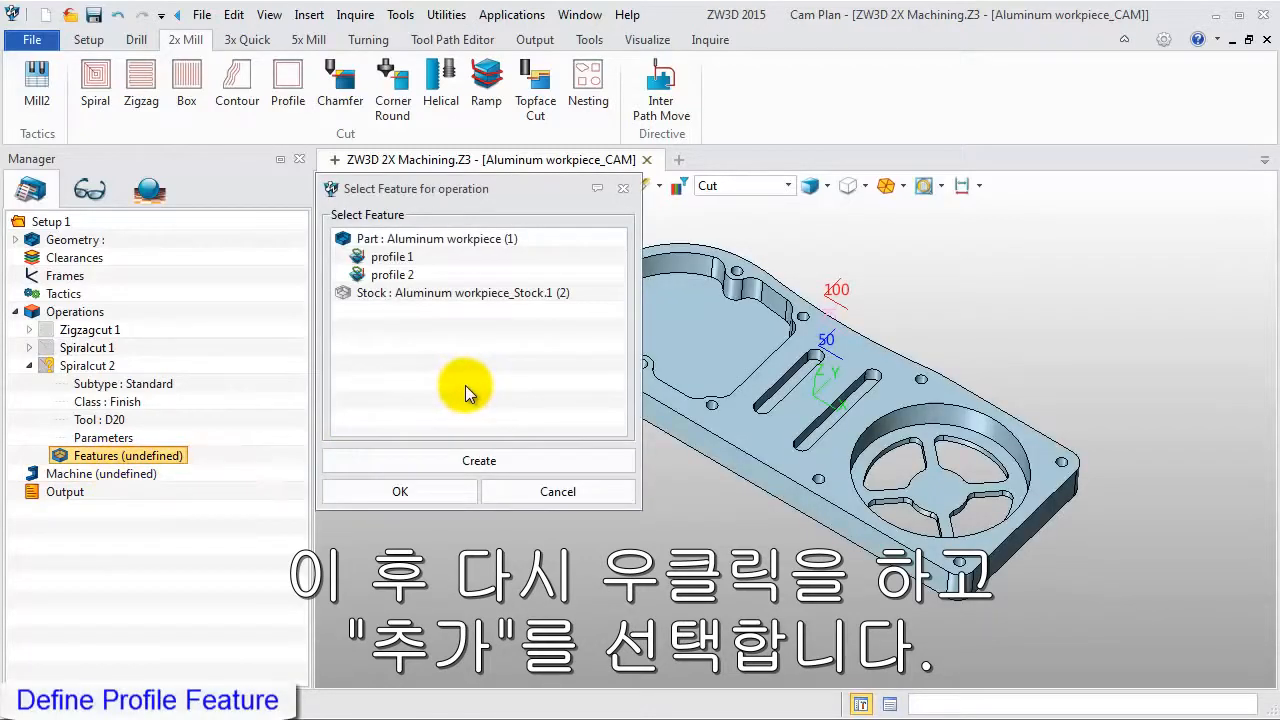
click(470, 458)
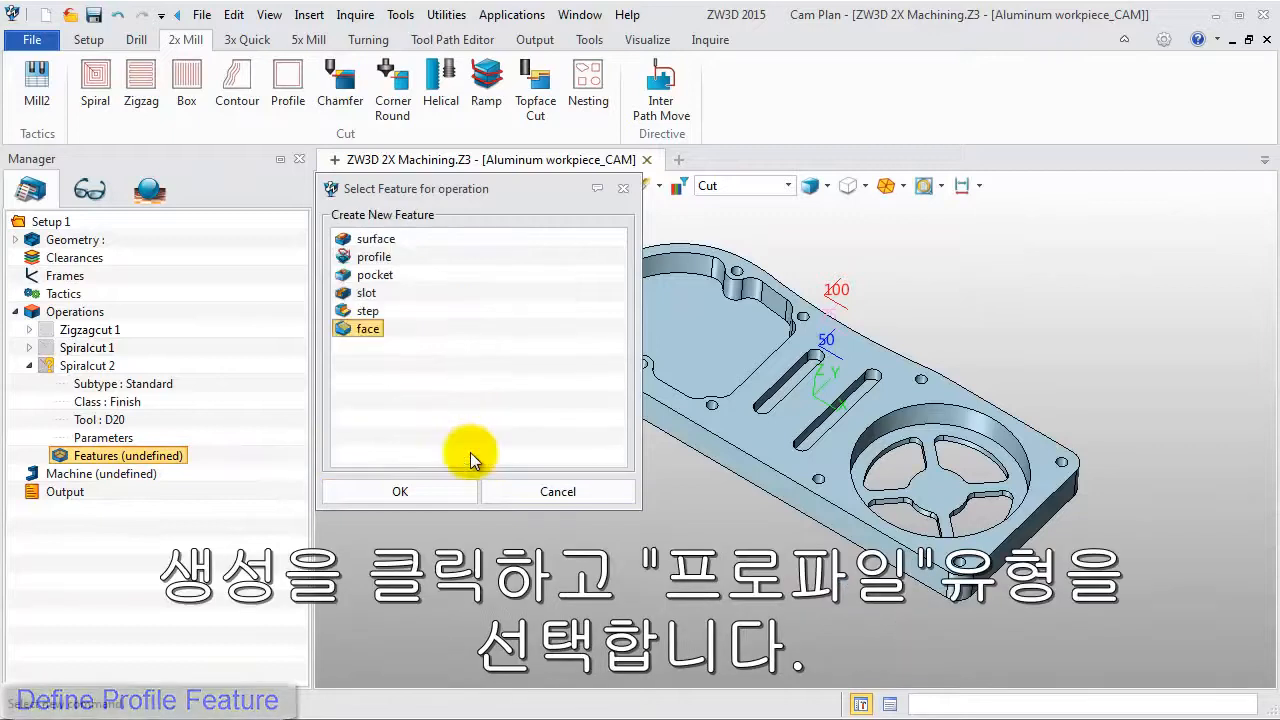
click(370, 260)
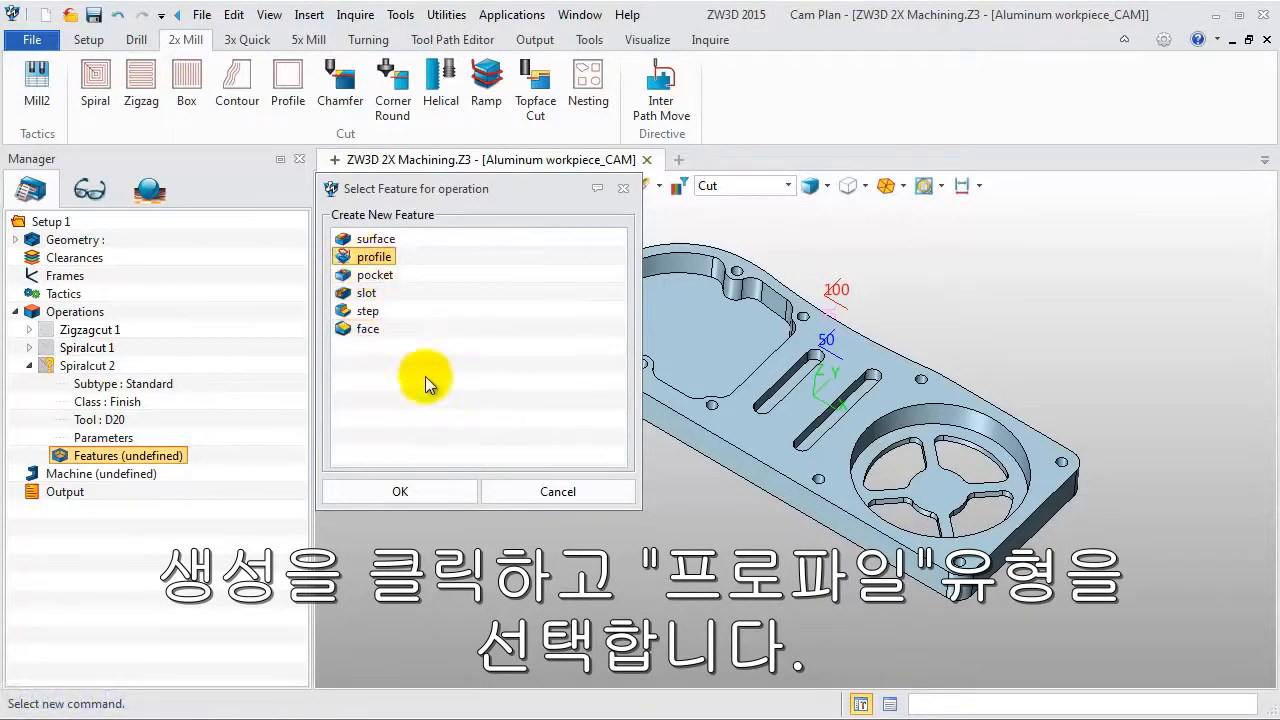
click(400, 492)
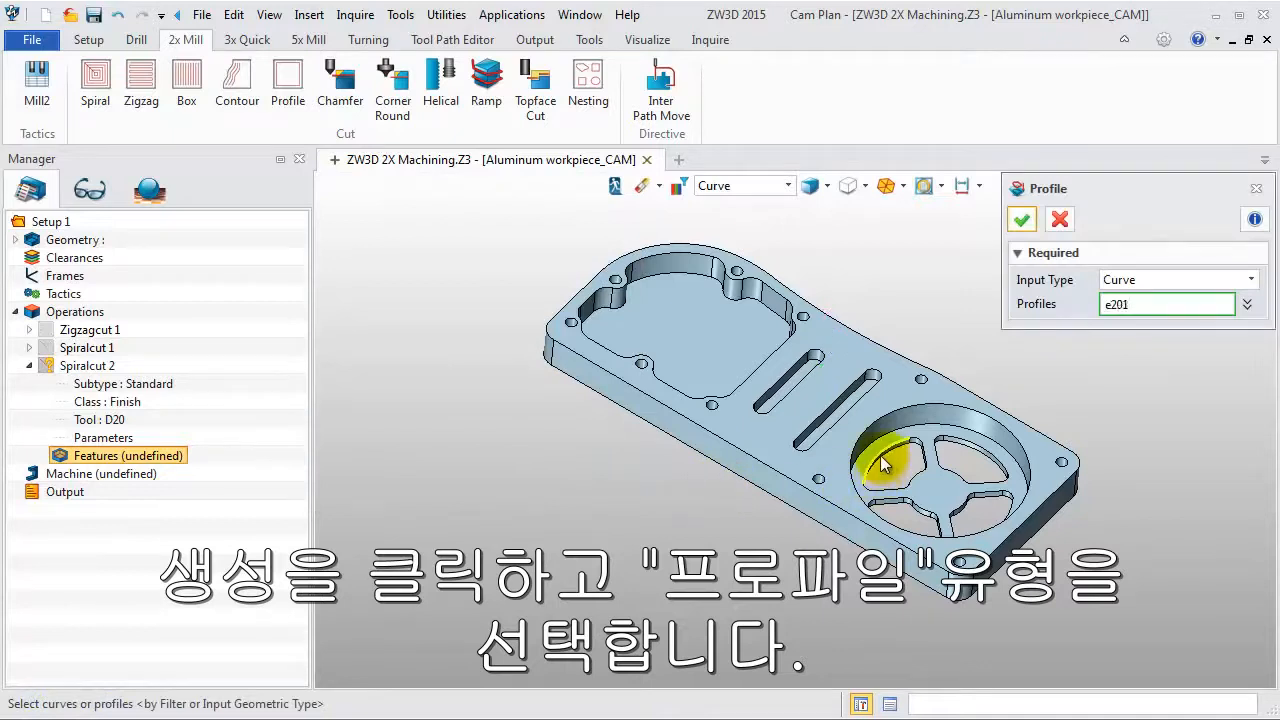
click(958, 450)
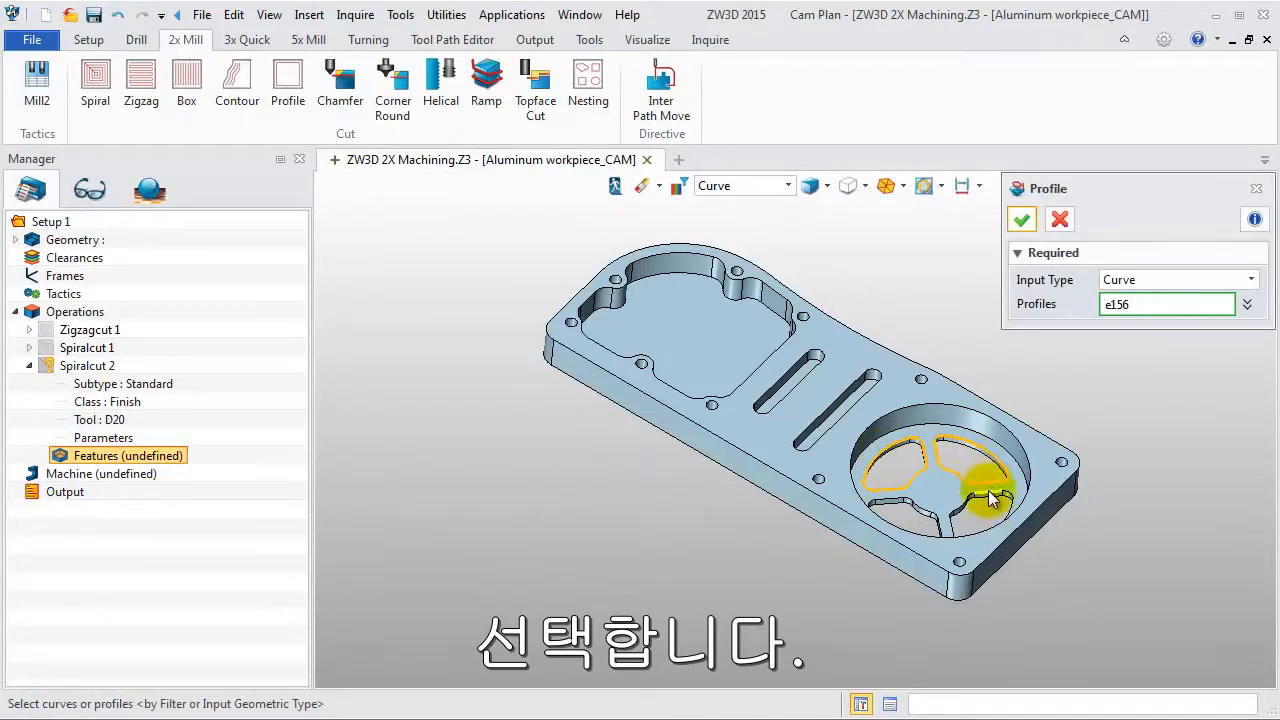
click(990, 498)
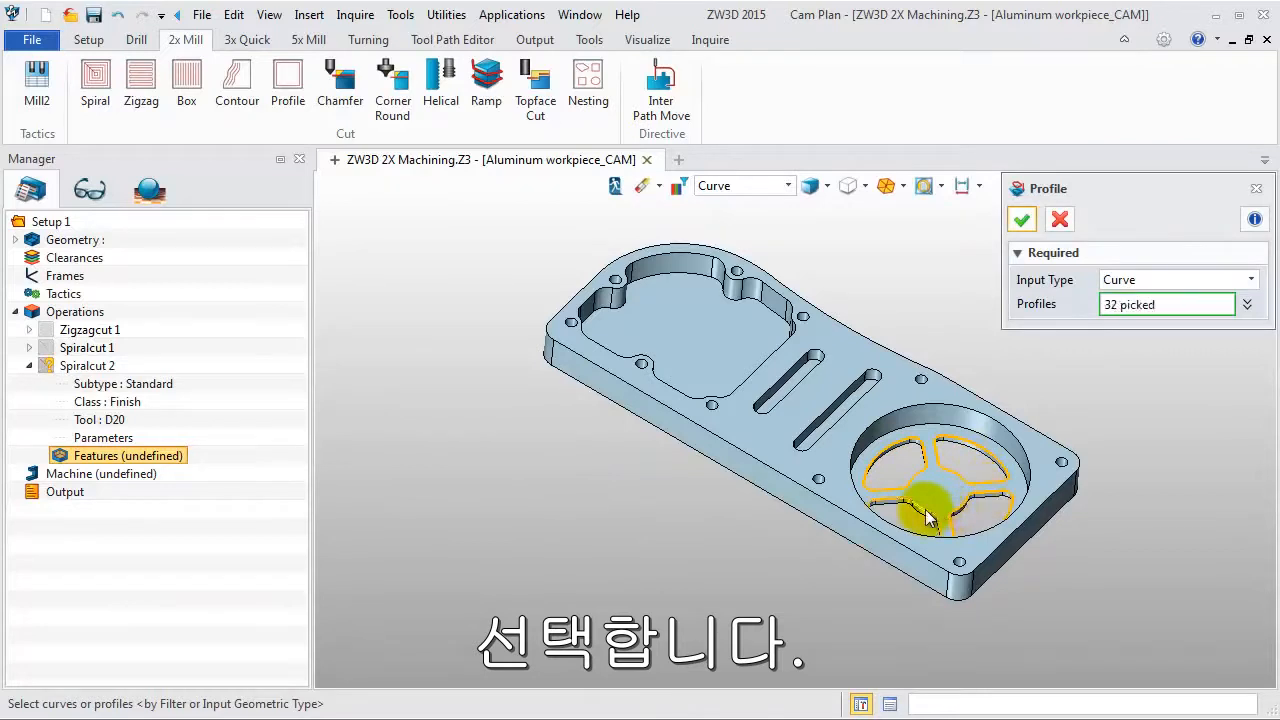
click(1020, 222)
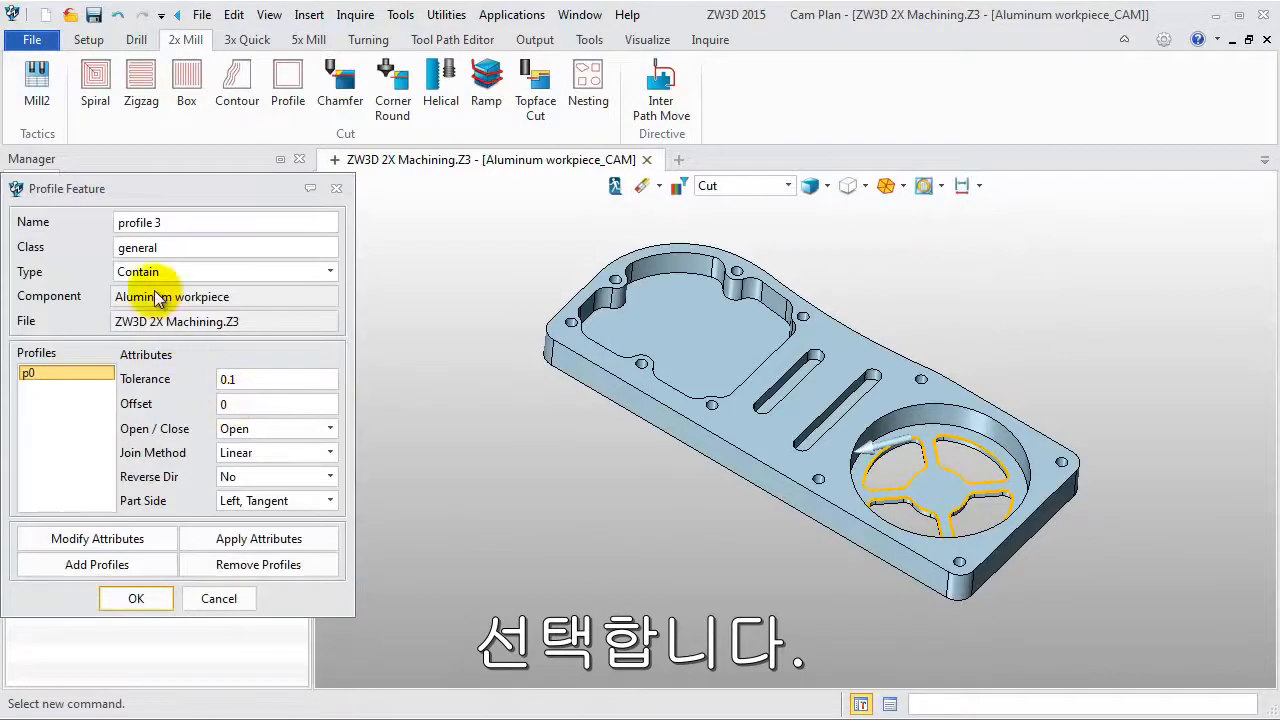
click(138, 596)
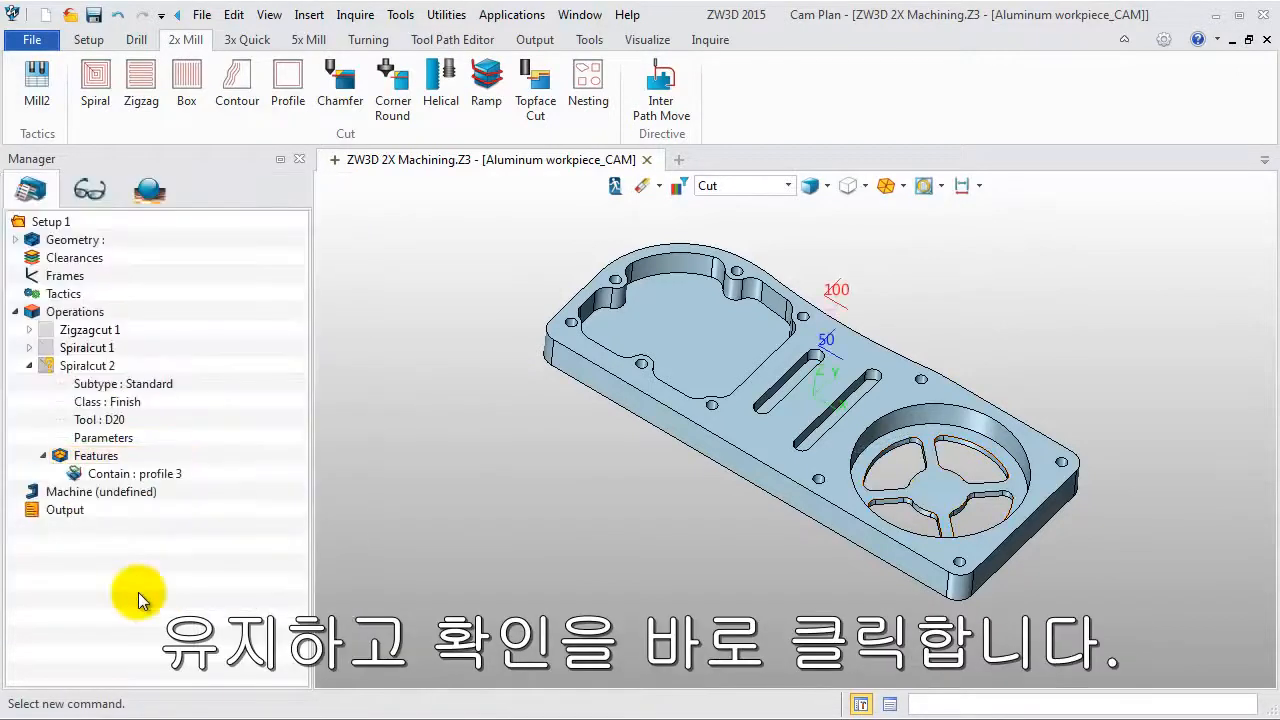
Create an end mill named D10 with radius 0 and cutter diameter 10, and use it for Spiralcut 2
right_click(100, 419)
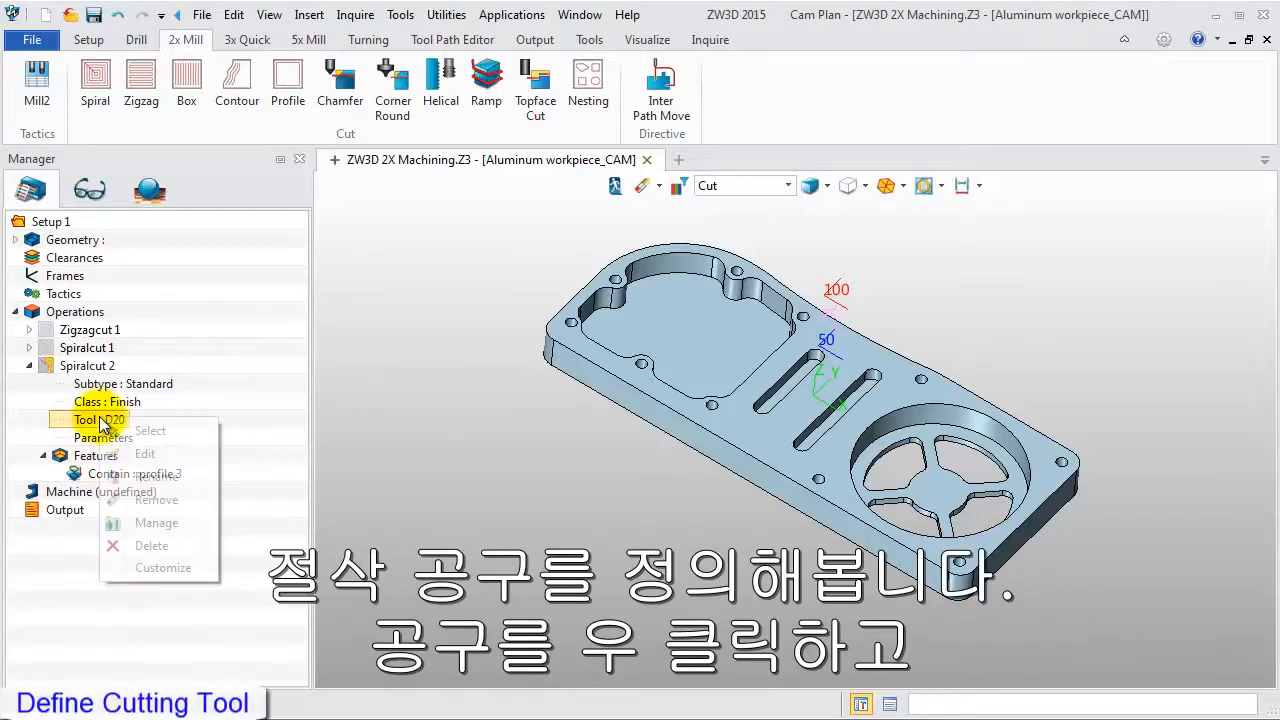
click(166, 522)
click(482, 271)
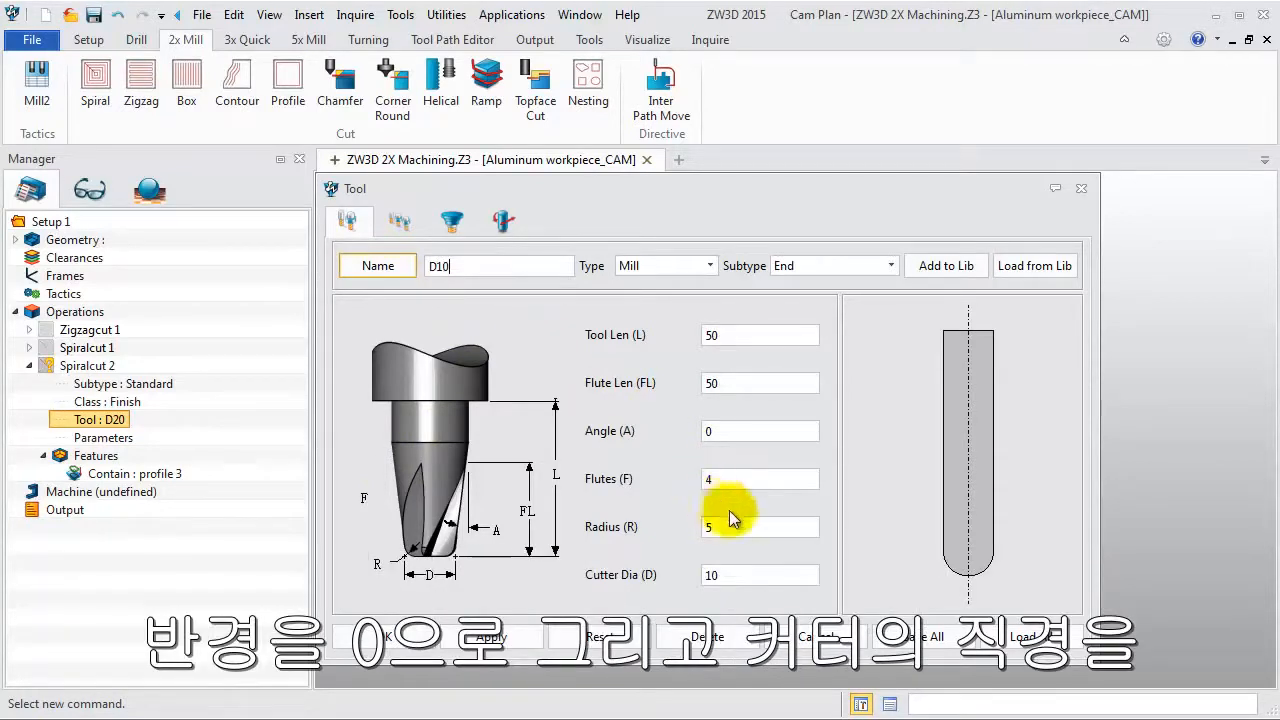
drag(748, 531, 668, 529)
text(0)
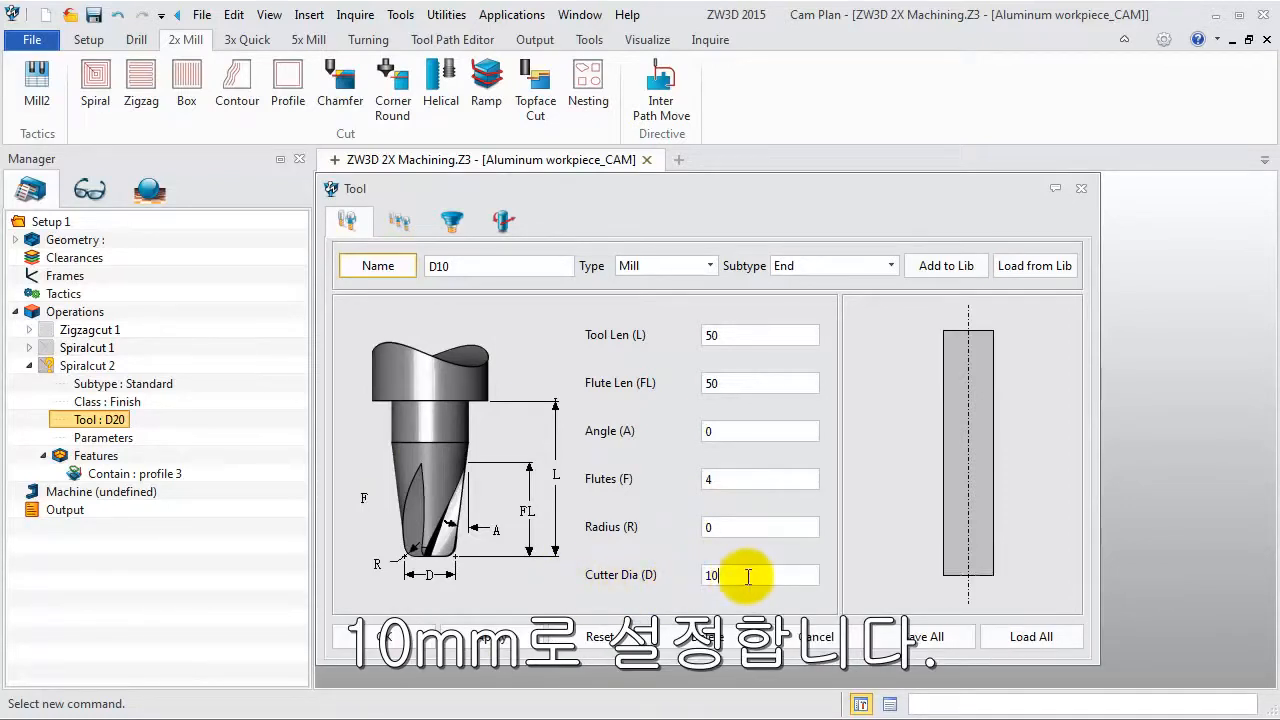
click(495, 637)
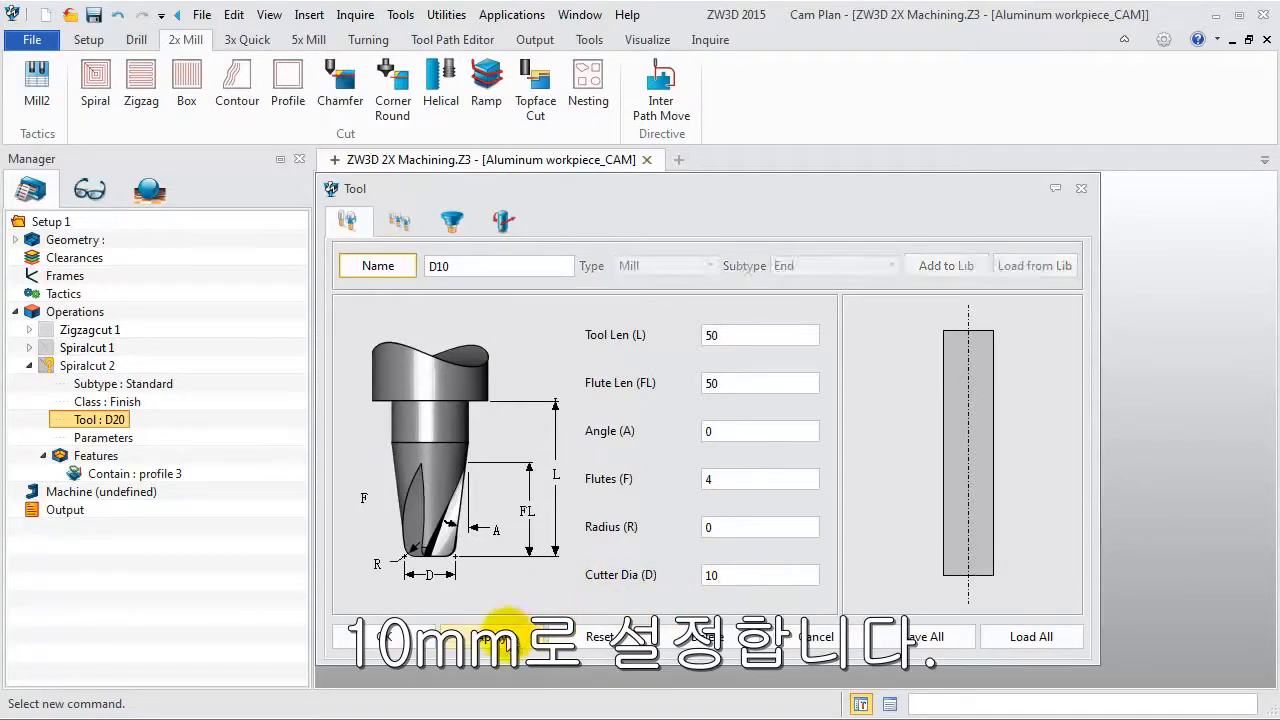
click(422, 634)
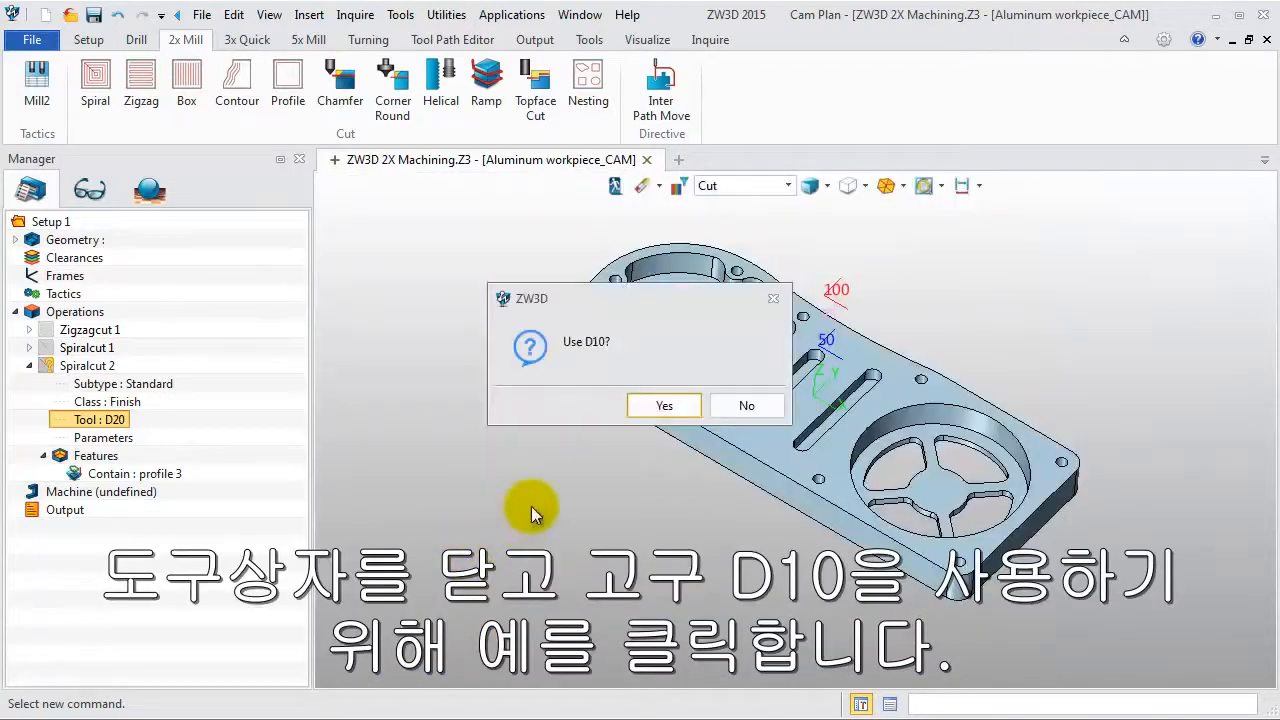
click(659, 410)
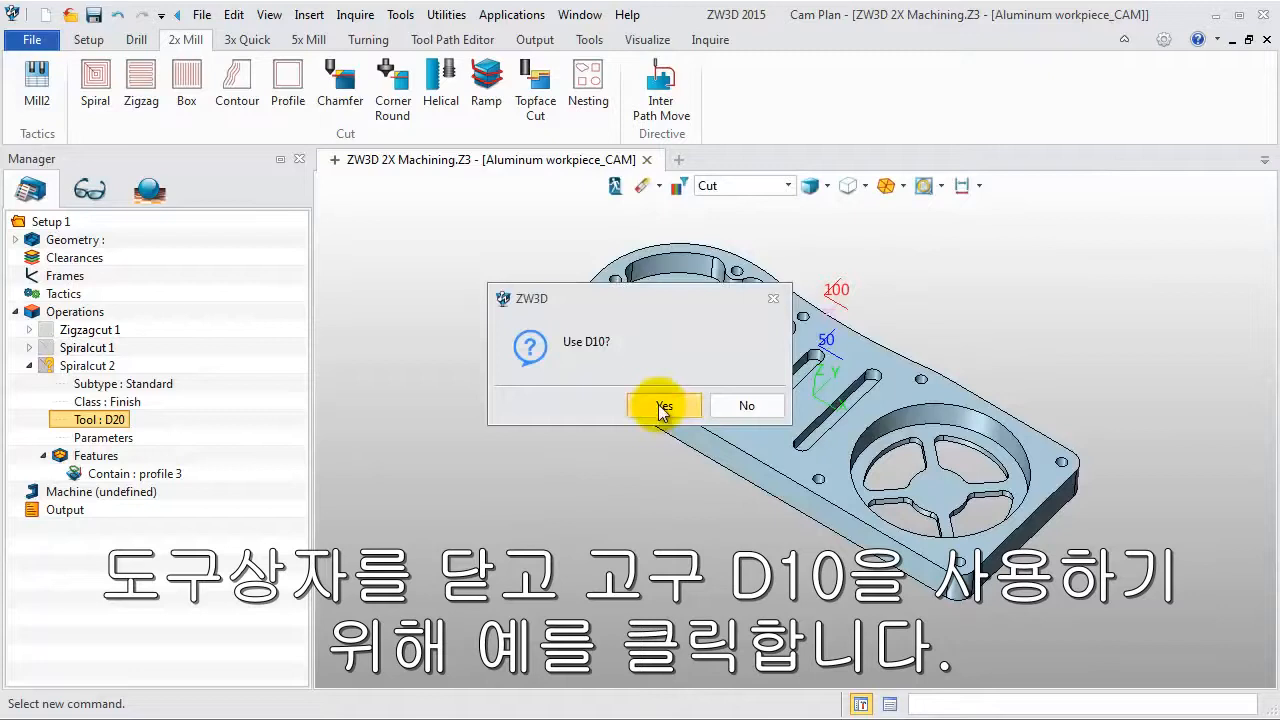
click(661, 406)
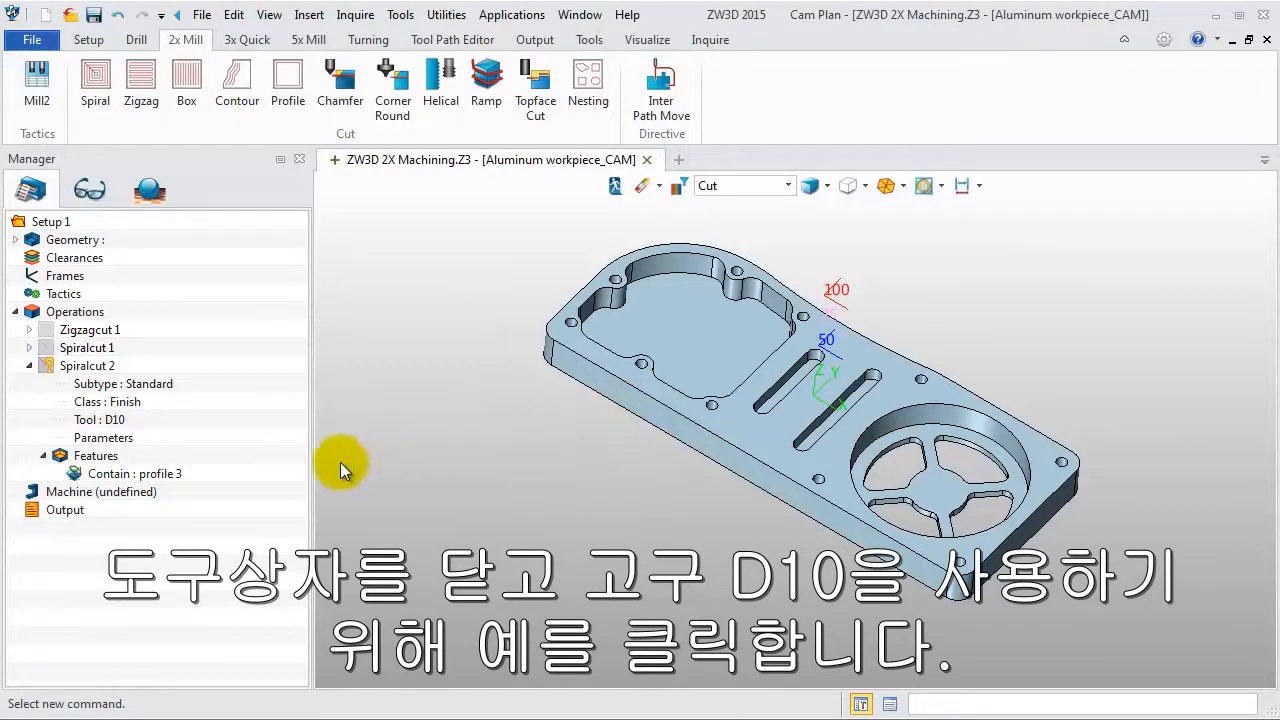
Reset Spiralcut 2's top Z limit to a point on the circular pocket's floor, on the central spoke hub
double_click(100, 438)
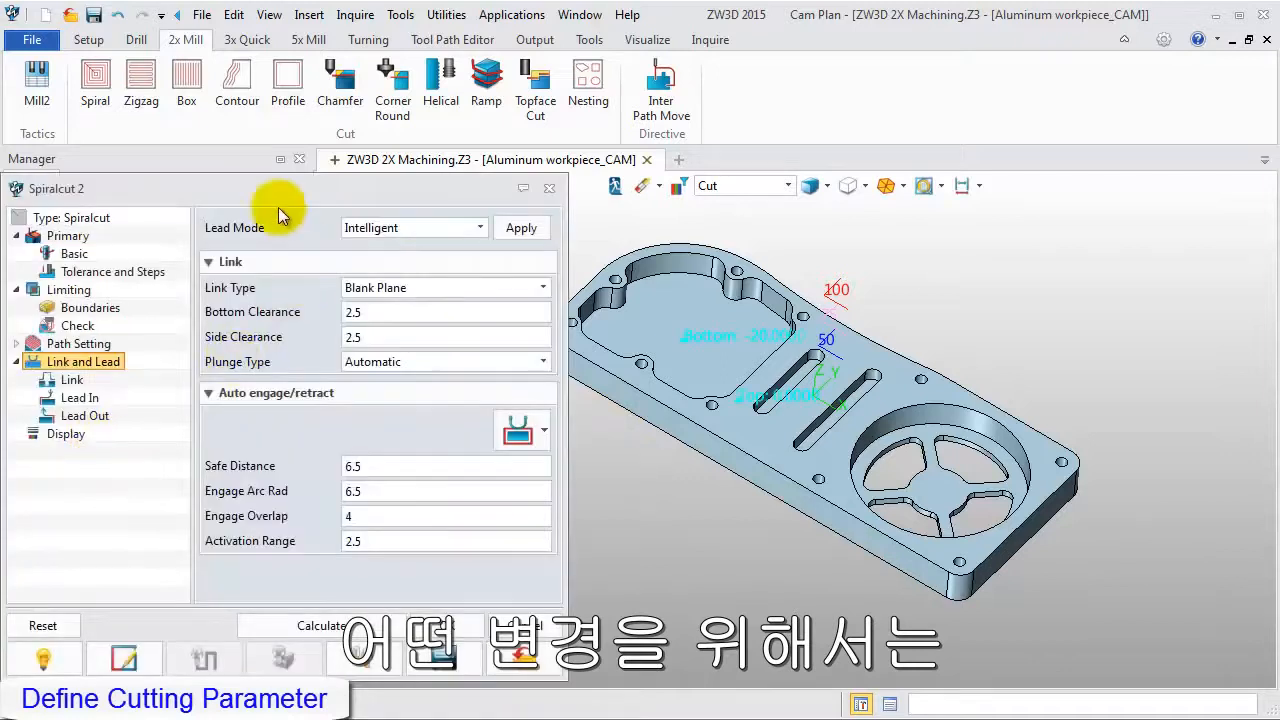
drag(278, 198, 290, 160)
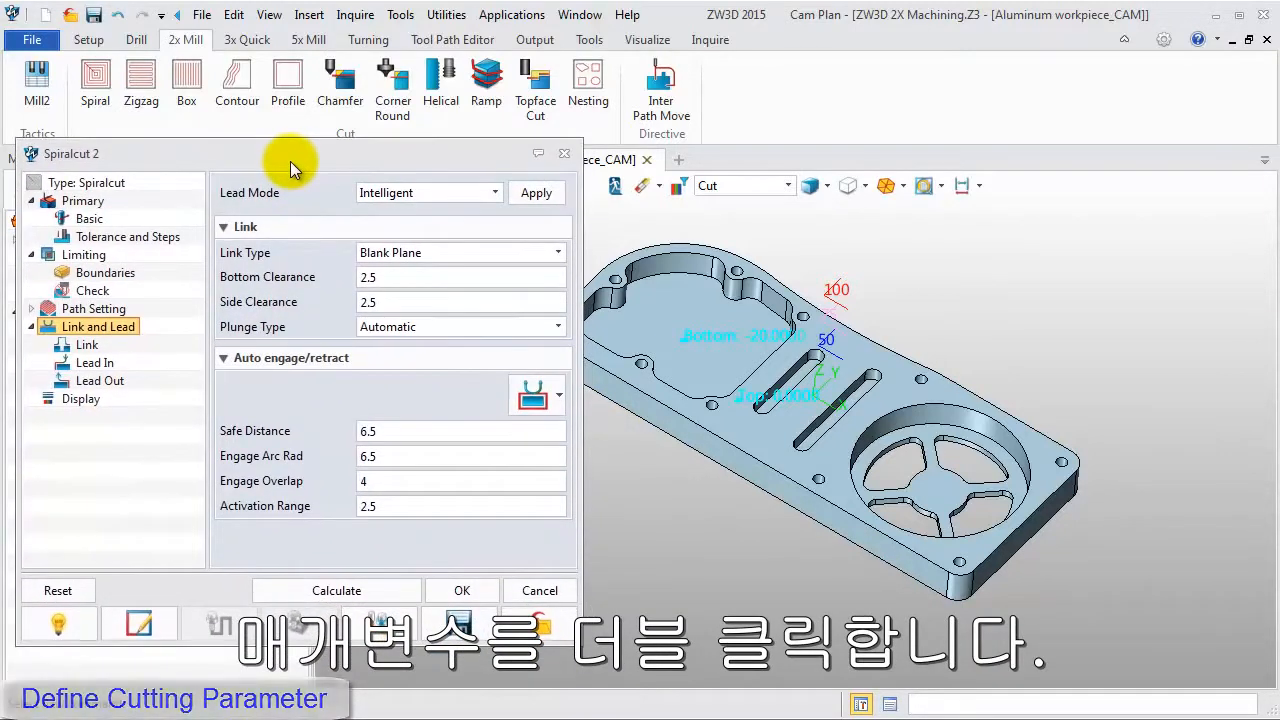
click(88, 258)
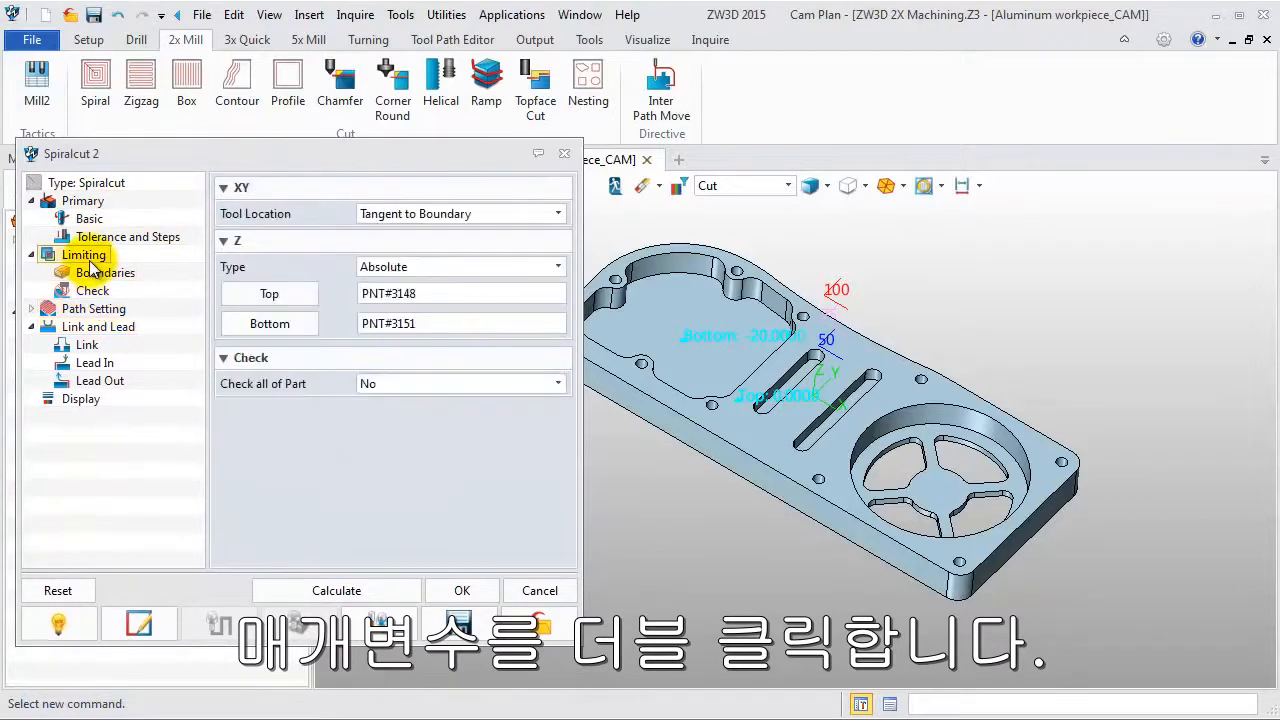
click(243, 296)
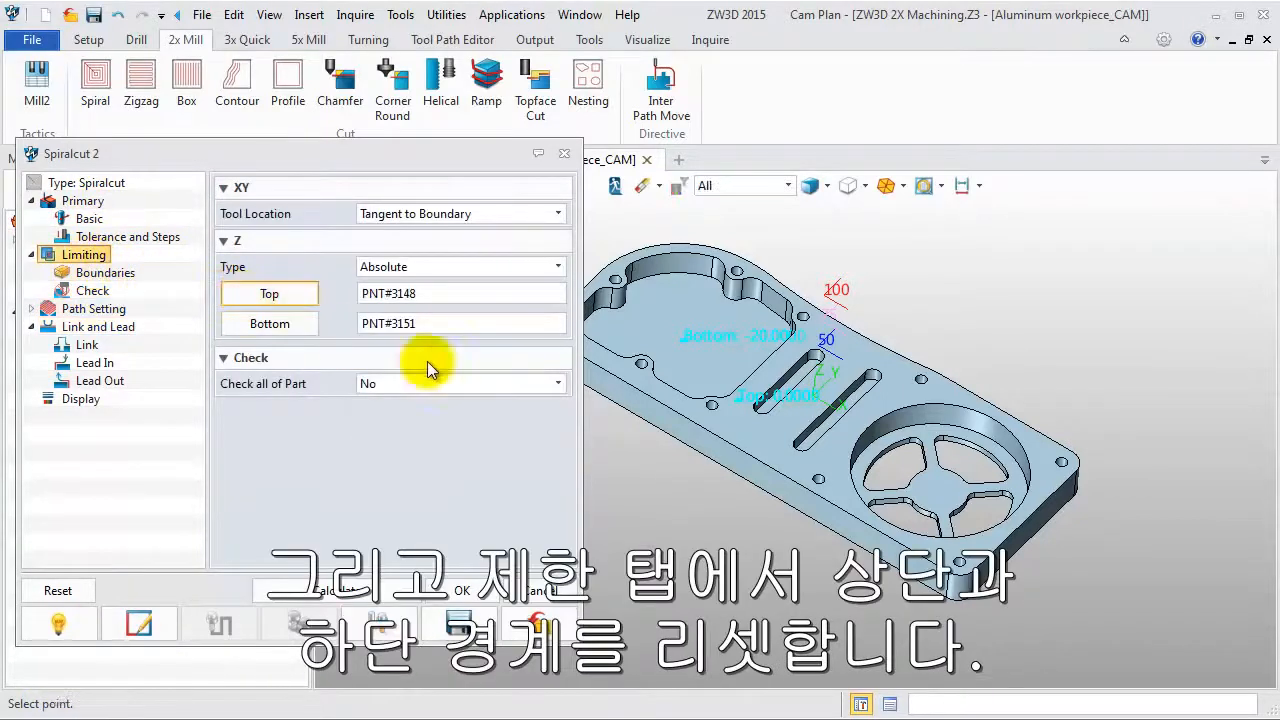
scroll(908, 485, up, 3)
click(925, 485)
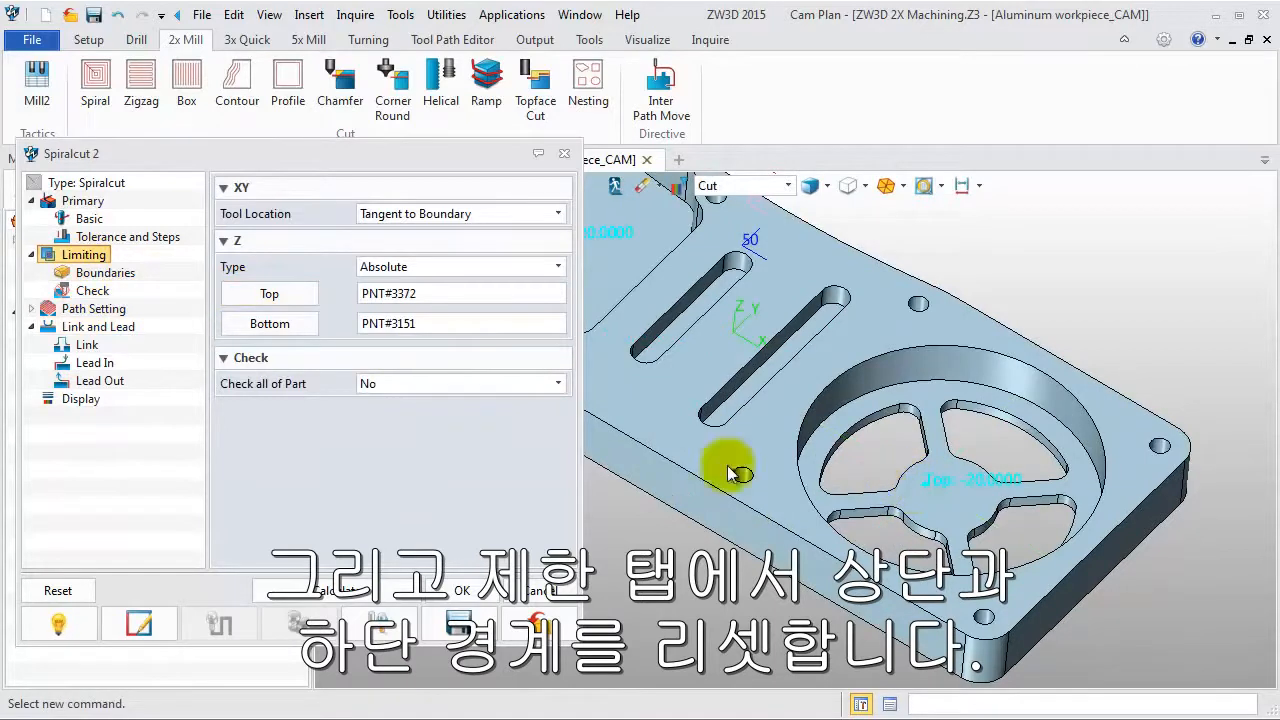
Reset Spiralcut 2's bottom Z limit to a point on the underside of the workpiece at the spoked pocket
click(270, 324)
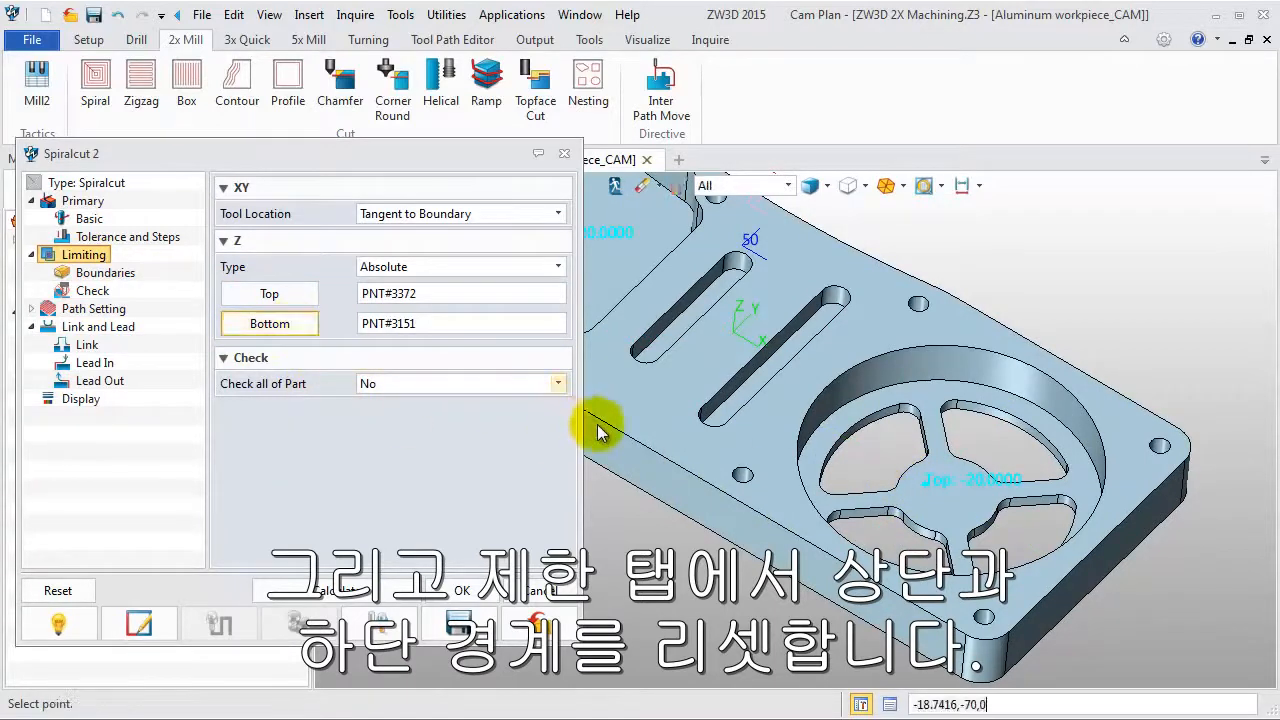
scroll(671, 471, down, 5)
right_drag(713, 438, 746, 388)
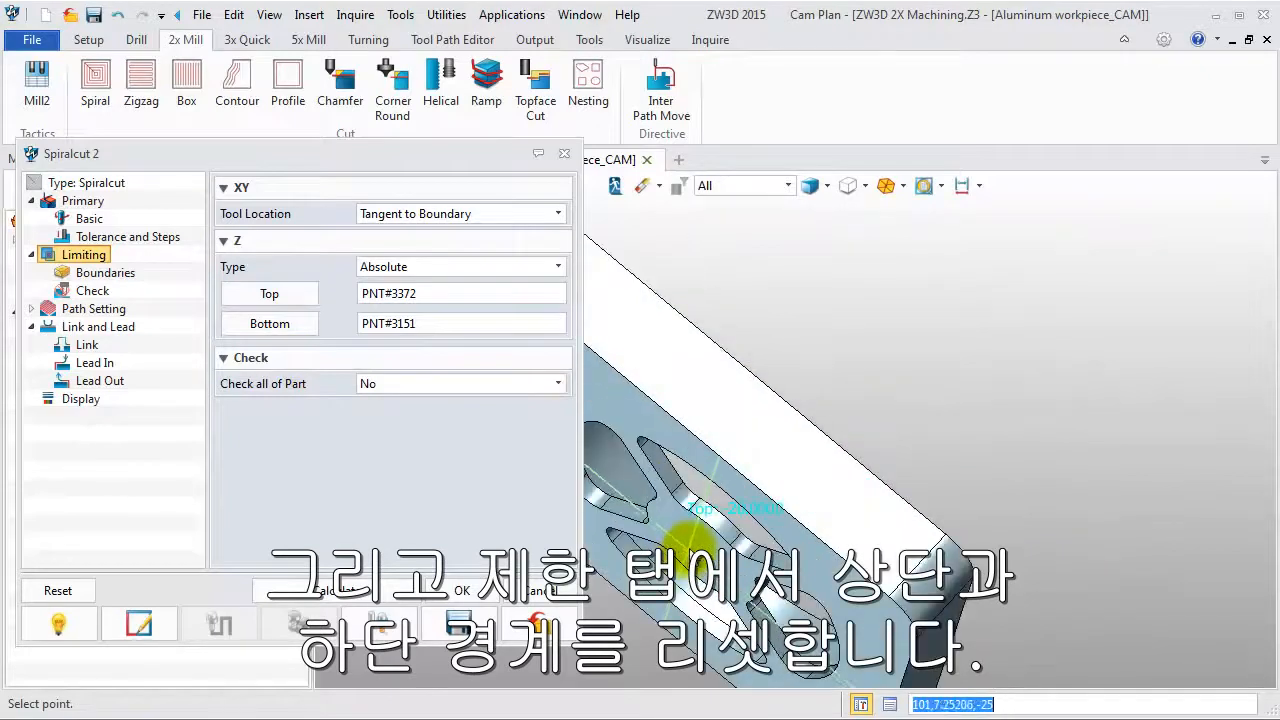
click(688, 528)
right_drag(688, 528, 651, 551)
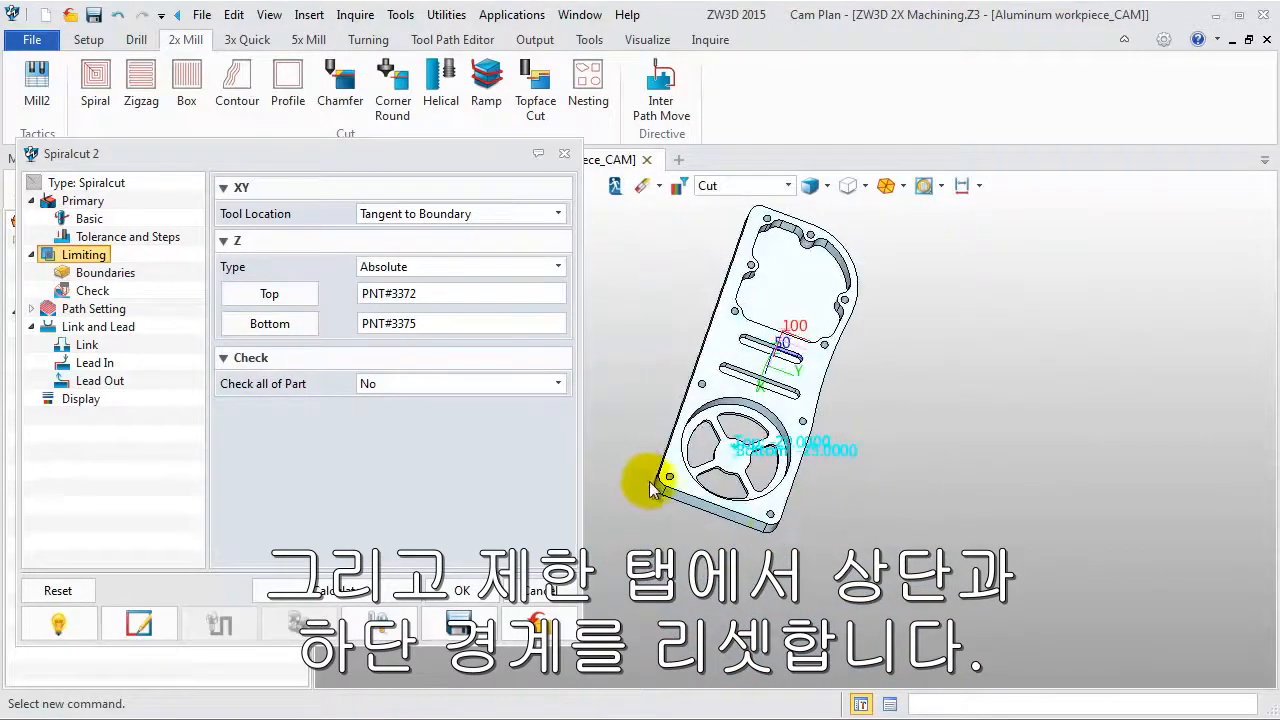
right_drag(749, 531, 839, 444)
scroll(839, 444, up, 3)
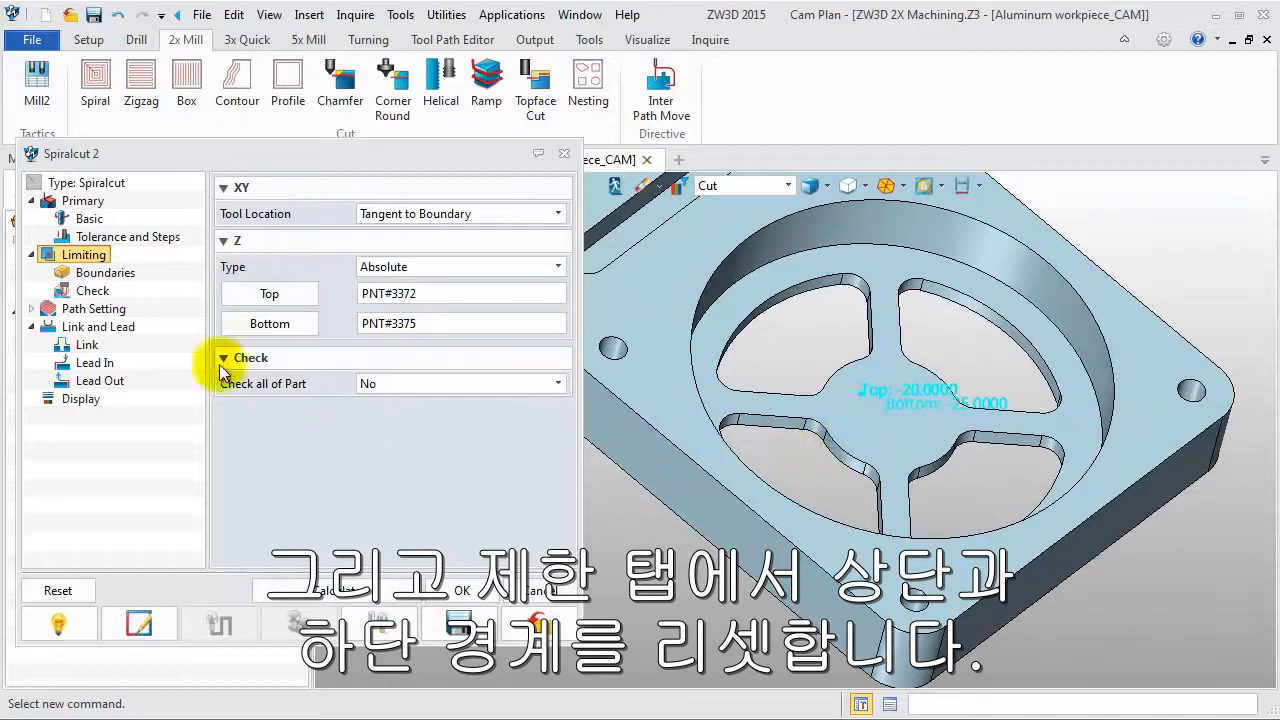
Set Spiralcut 2's side finish type to None in its path settings
click(74, 316)
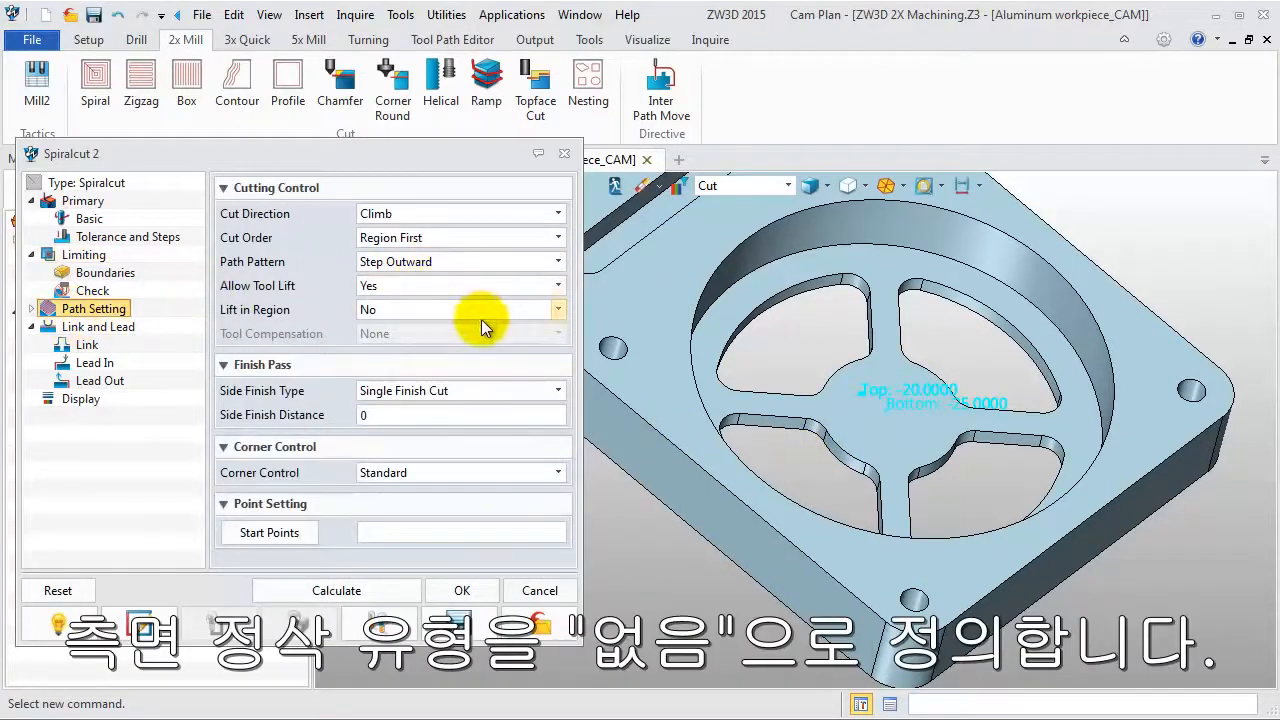
click(482, 390)
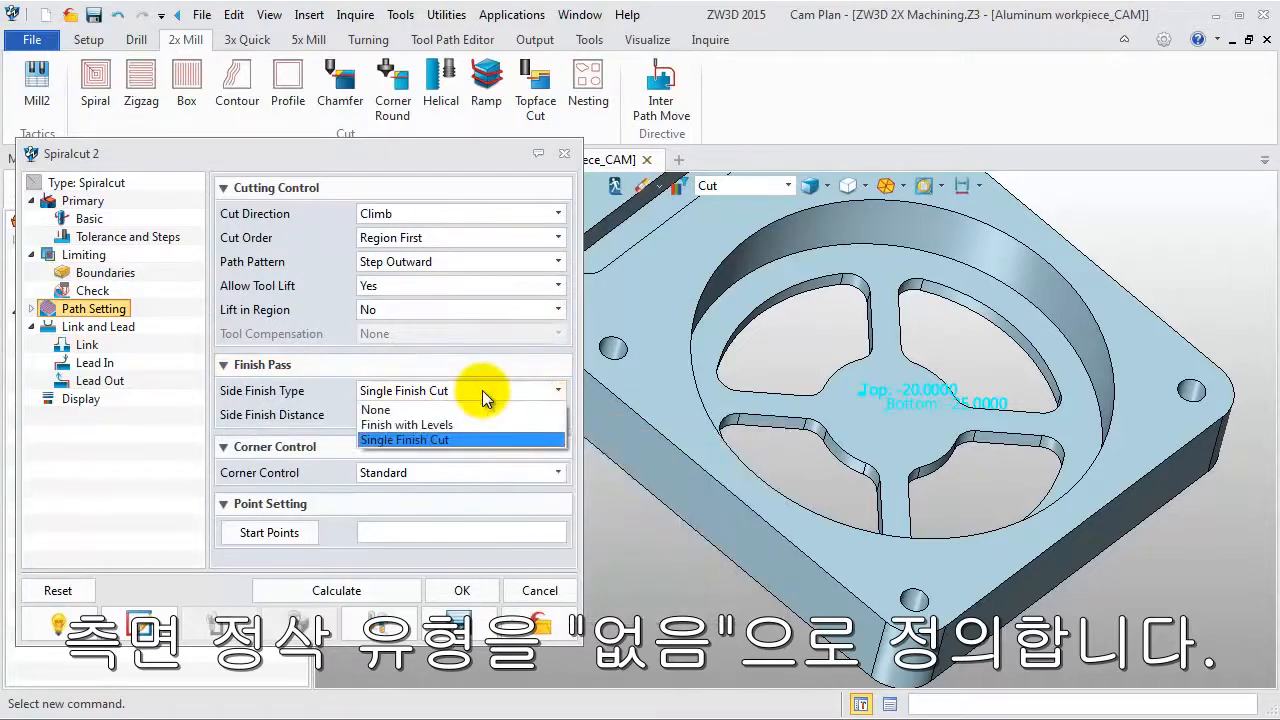
click(470, 411)
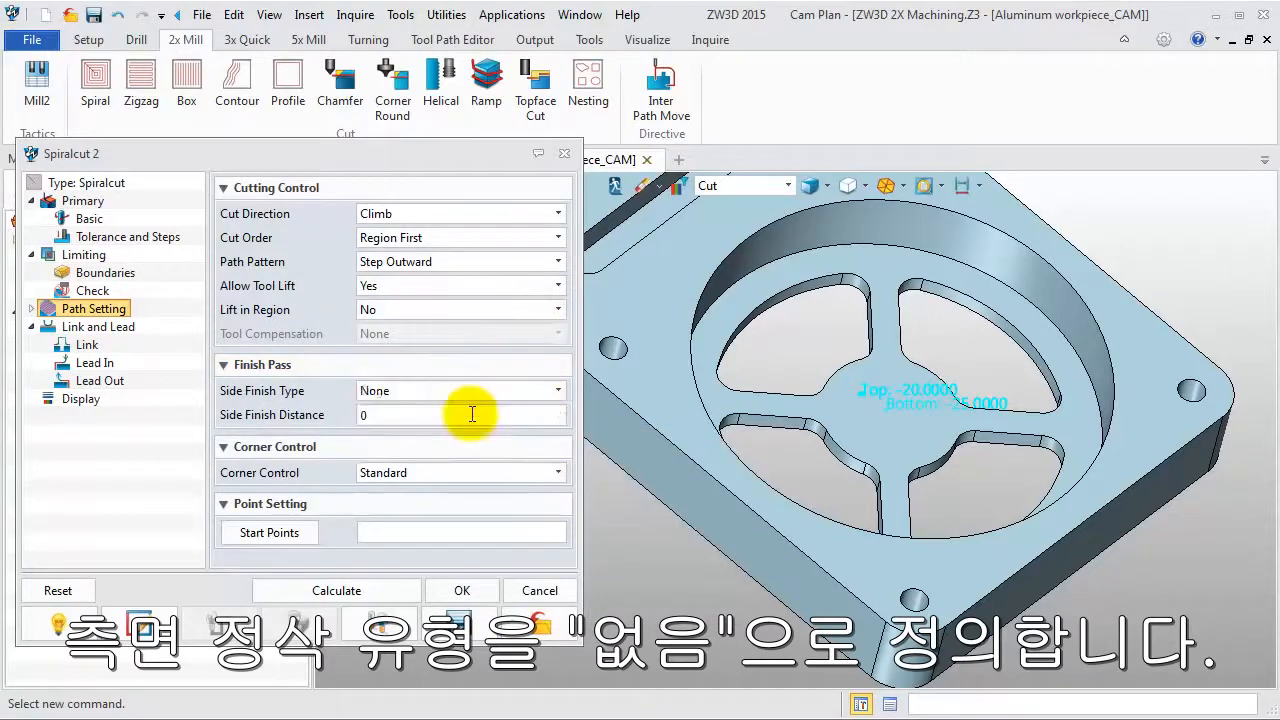
Set Spiralcut 2's auto engage/retract type to None in its link and lead settings
click(90, 326)
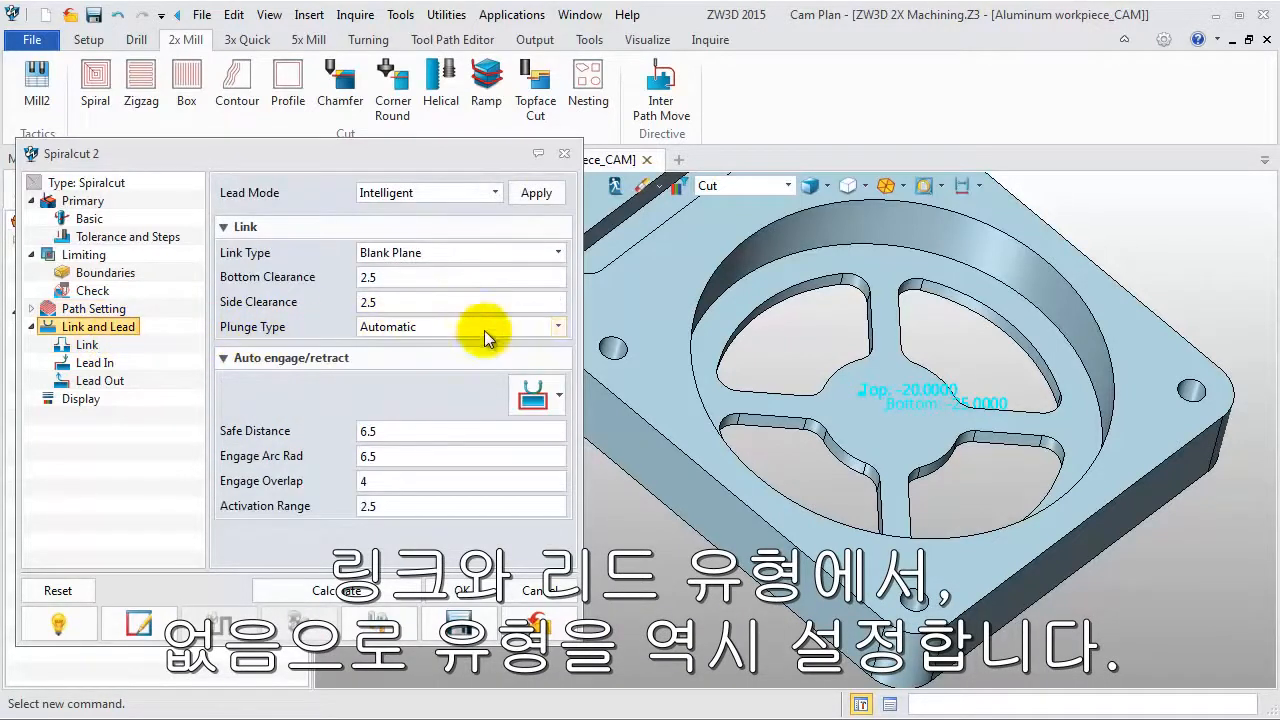
click(560, 397)
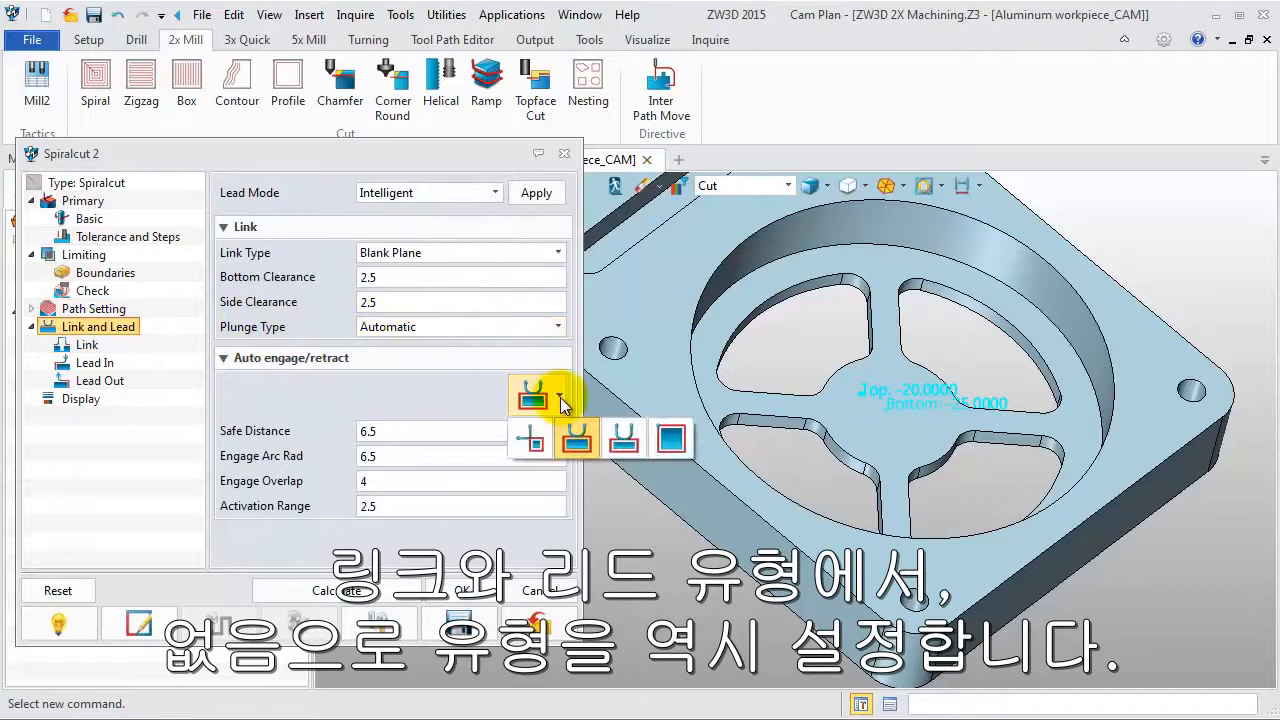
click(672, 438)
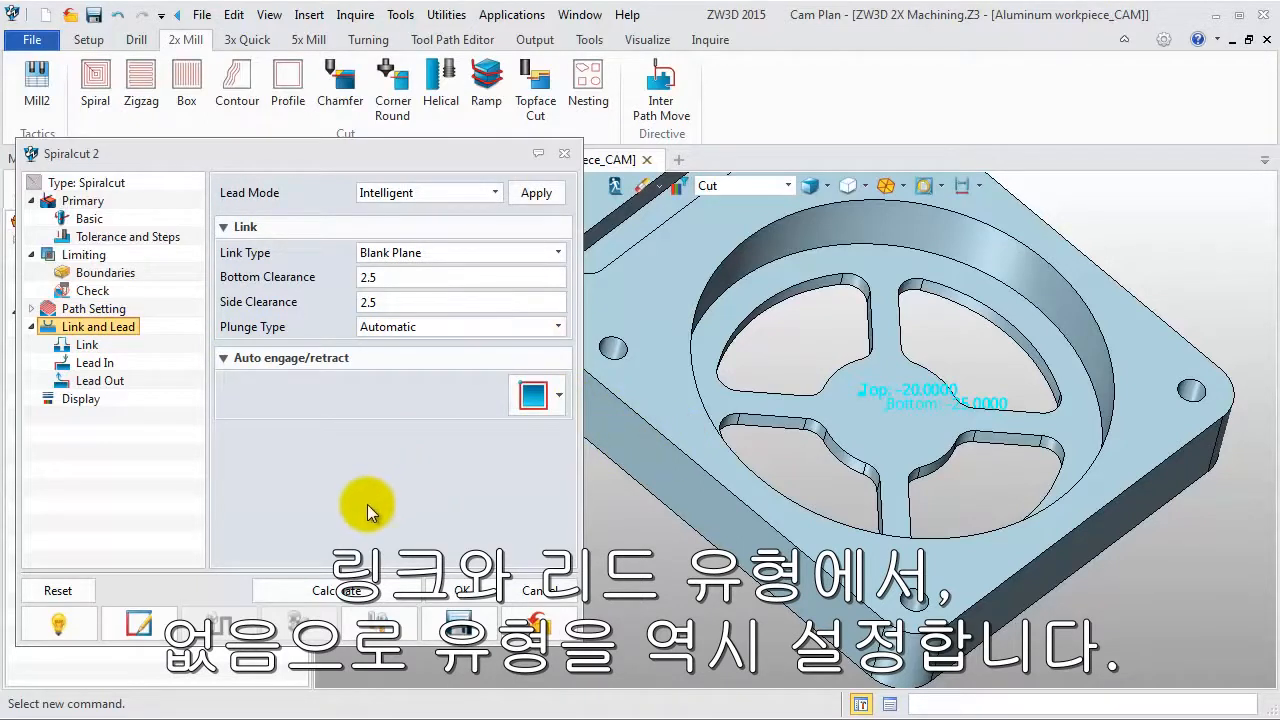
Calculate Spiralcut 2's tool path for the spoke openings, accept the operation, and hide its path and details
click(350, 591)
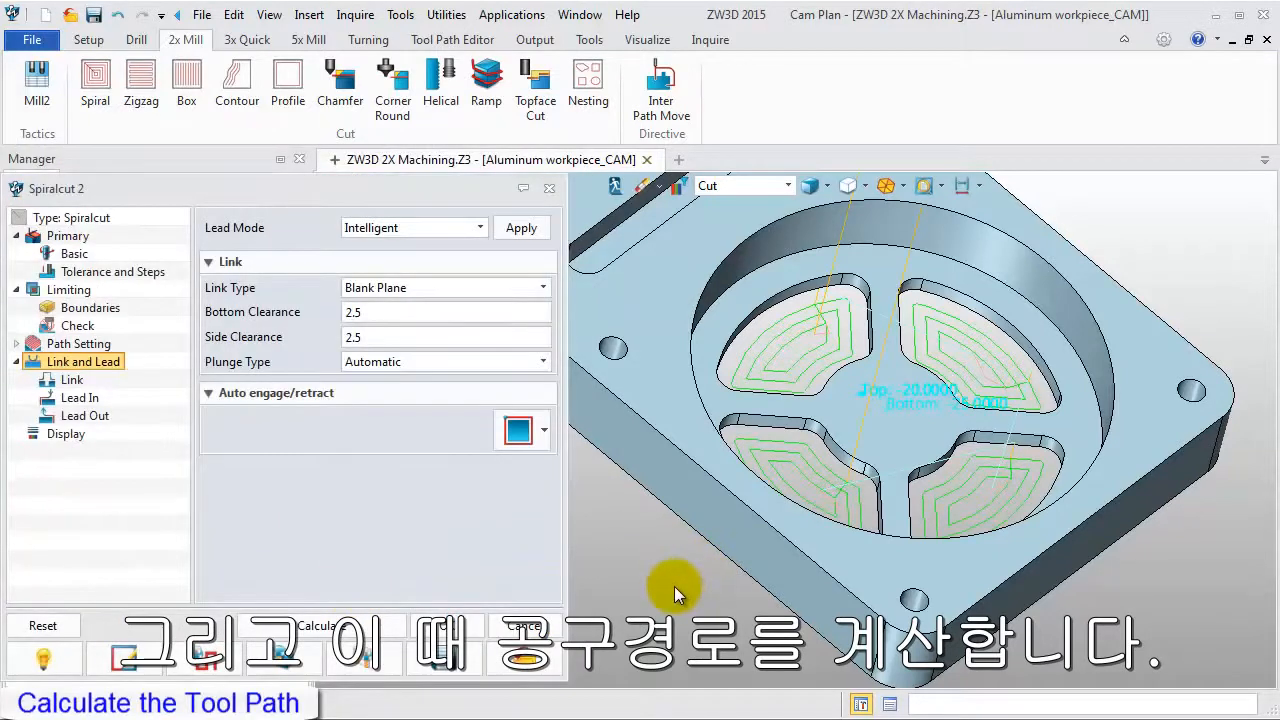
middle_drag(674, 586, 720, 554)
scroll(665, 575, down, 3)
click(465, 626)
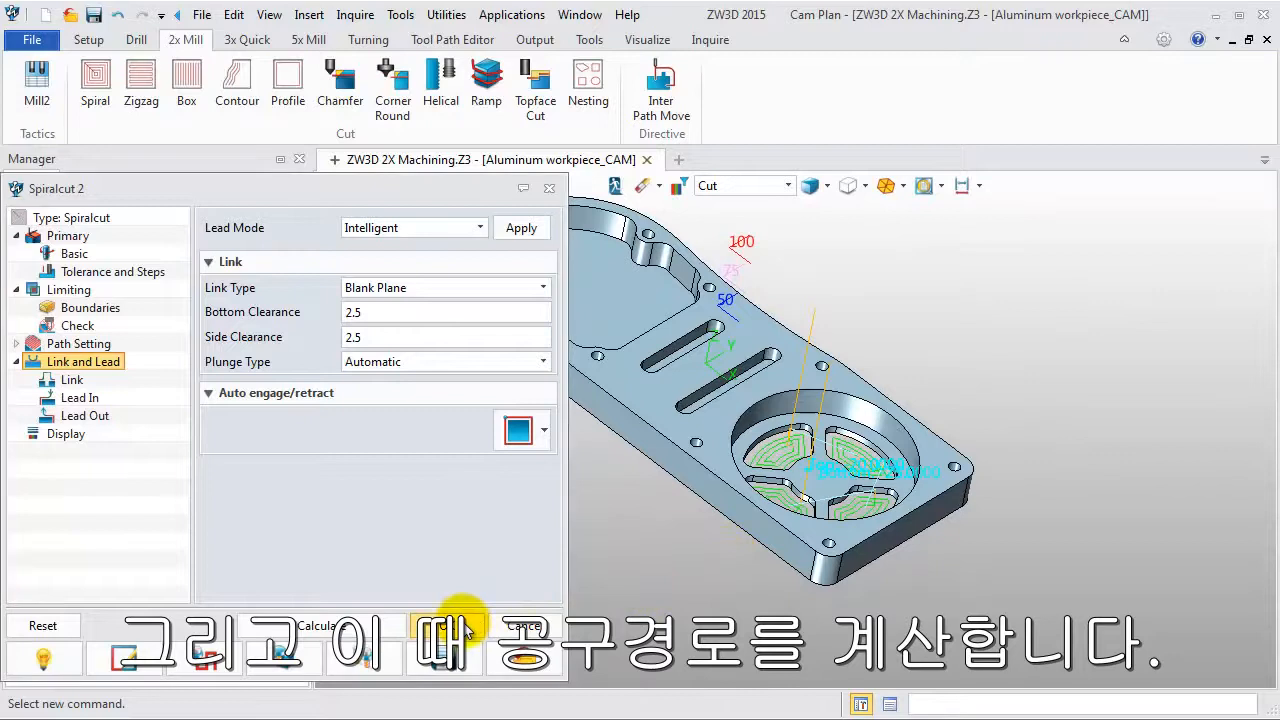
click(51, 367)
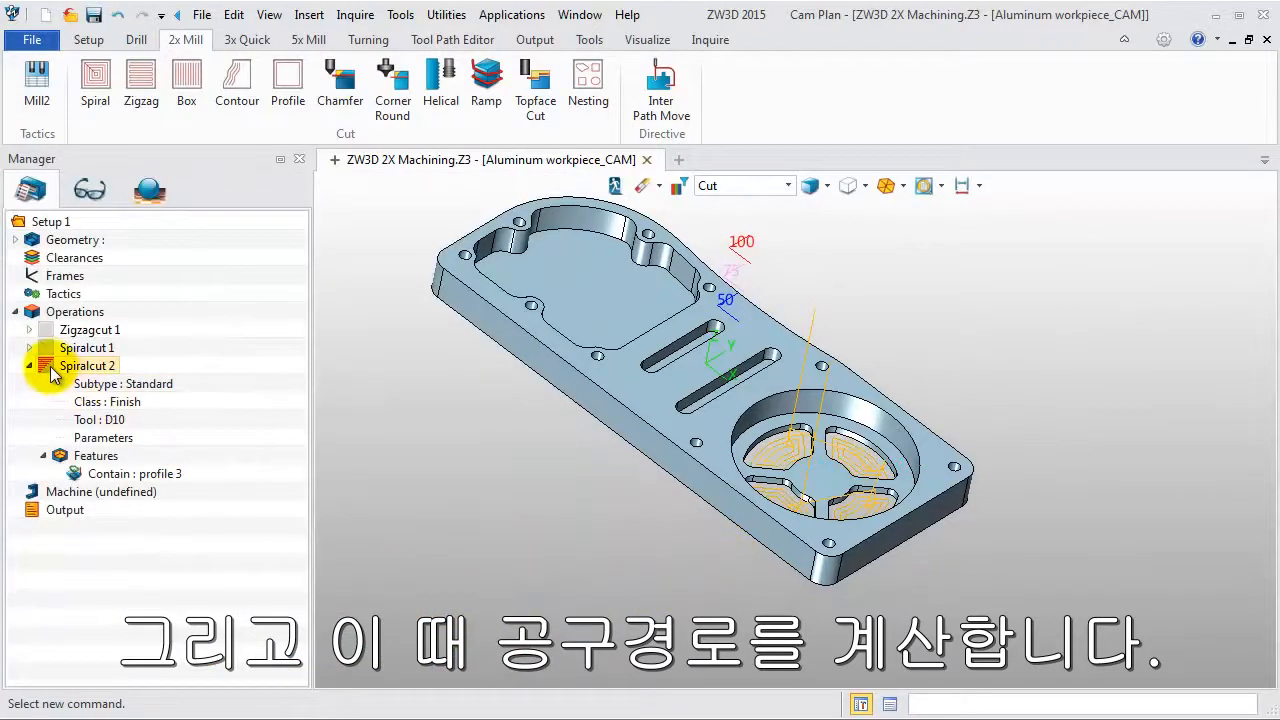
click(30, 366)
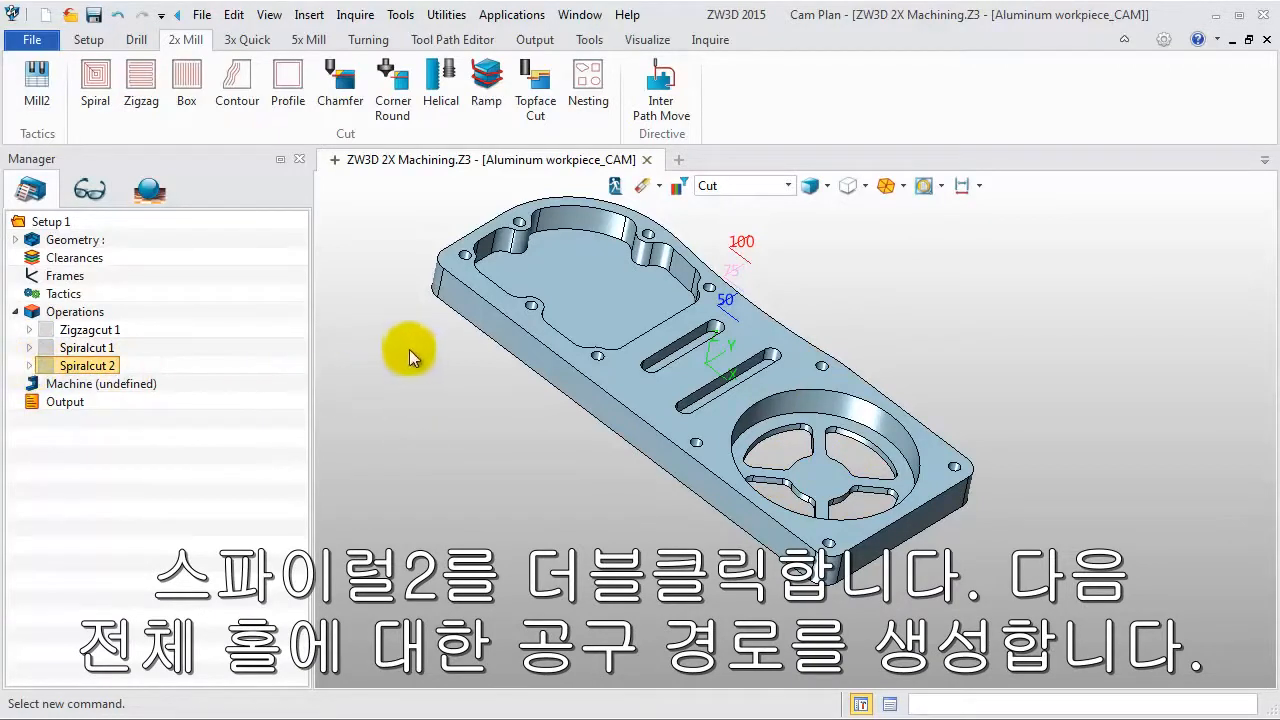
middle_drag(419, 338, 427, 347)
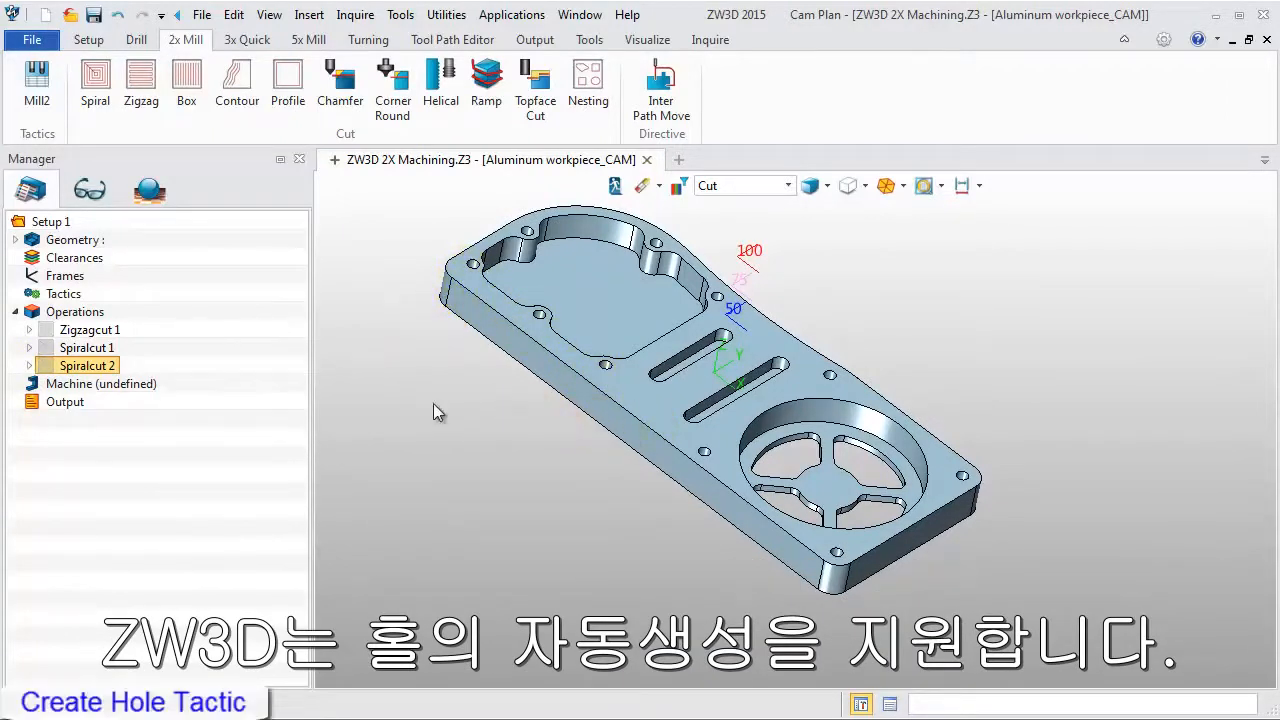
Insert a hole tactic and add the Aluminum workpiece part as its feature
right_click(57, 296)
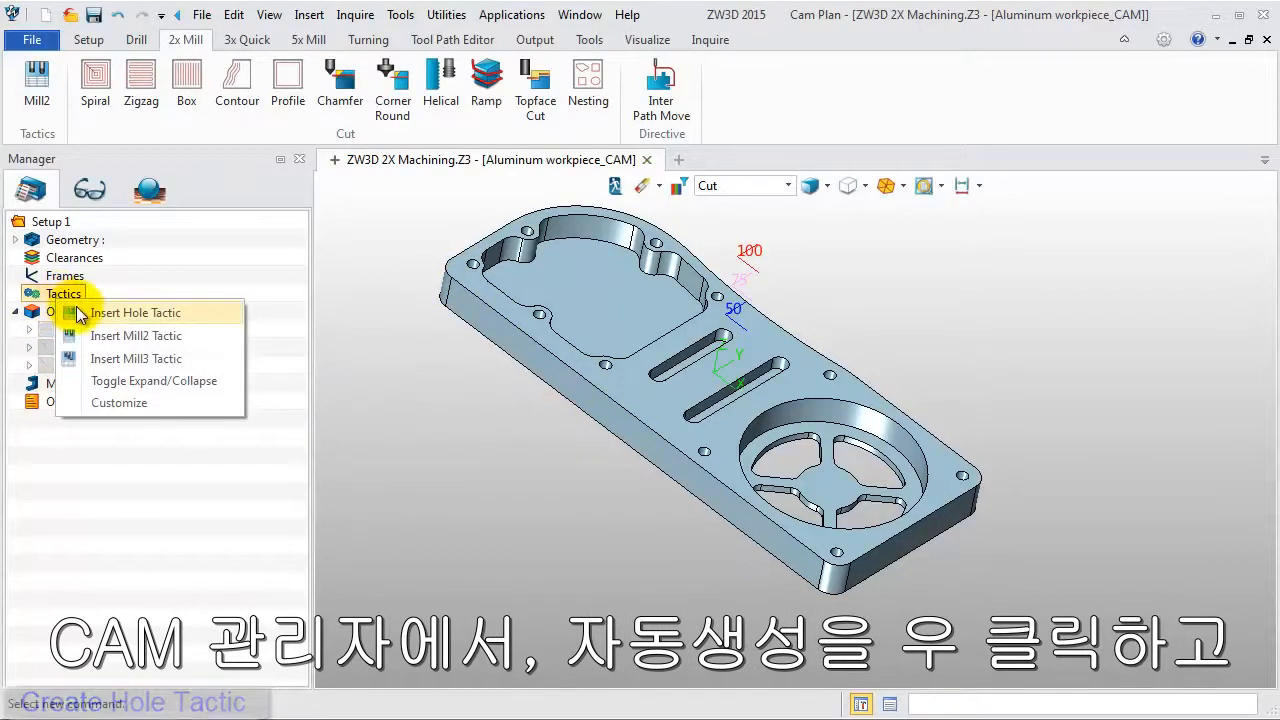
click(78, 310)
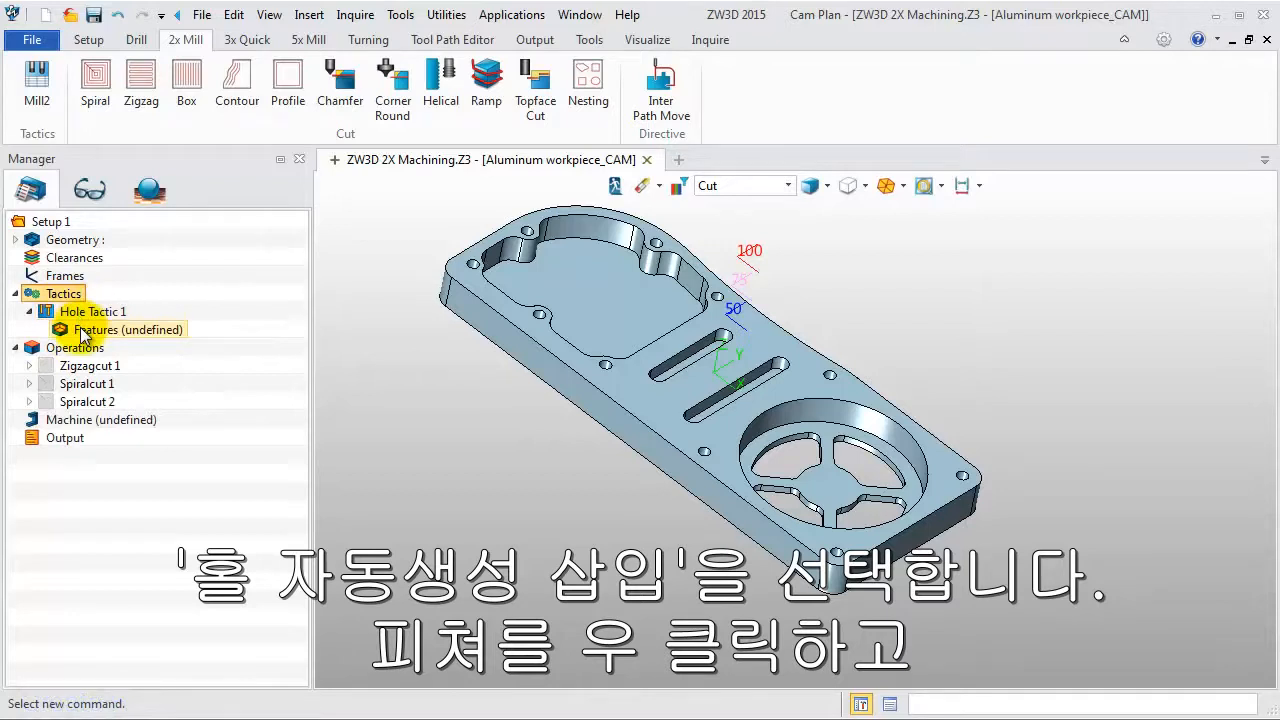
right_click(86, 334)
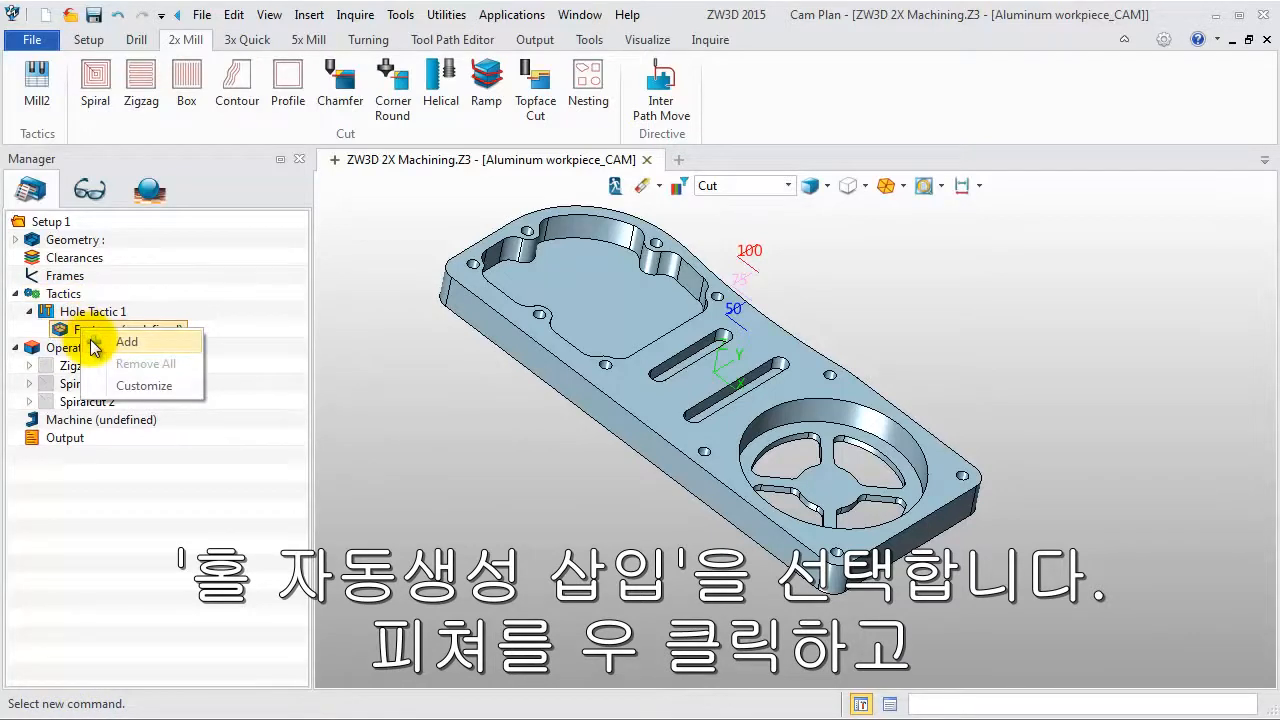
click(122, 341)
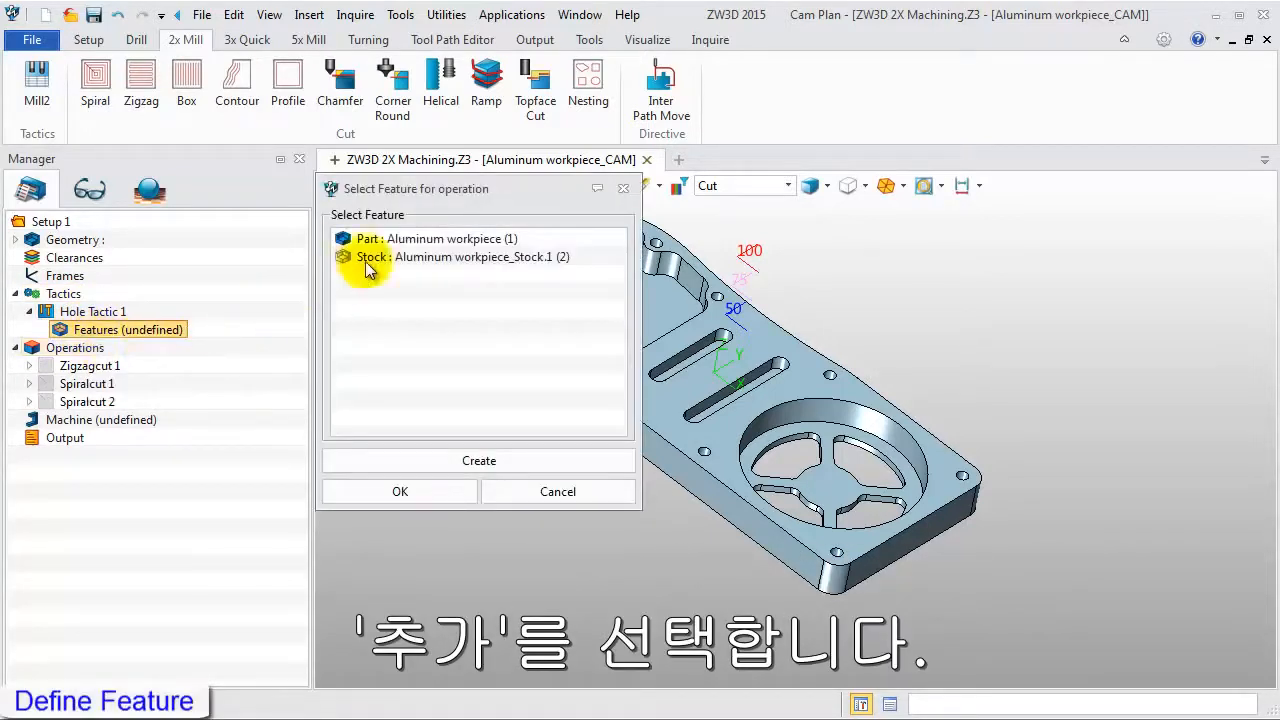
click(375, 241)
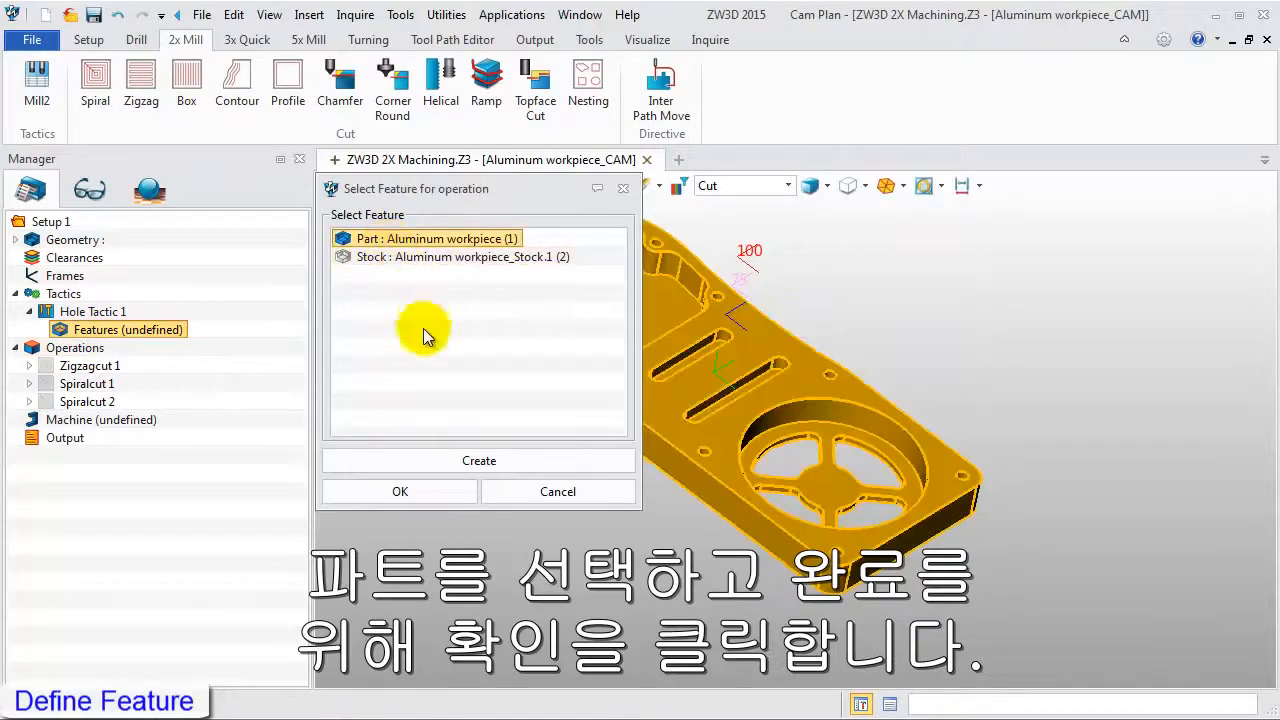
click(422, 491)
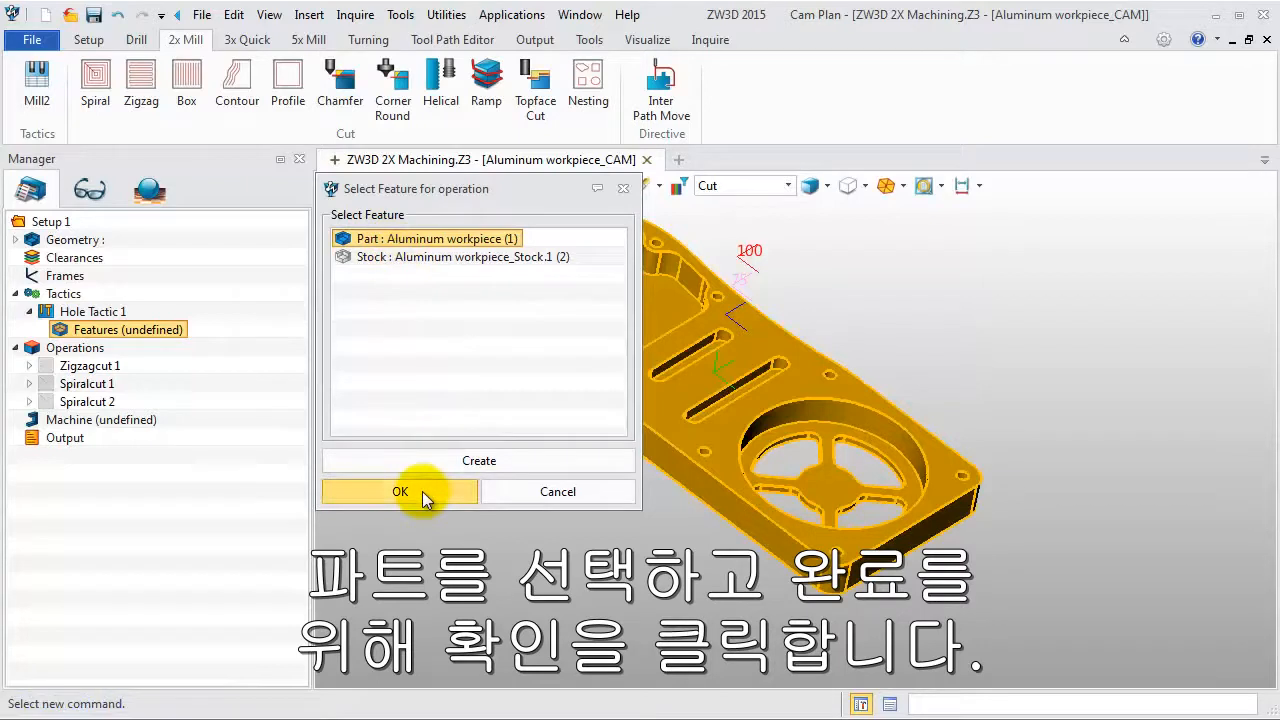
Create and calculate the drilling operations from Hole Tactic 1, and hide all tool paths
right_click(107, 320)
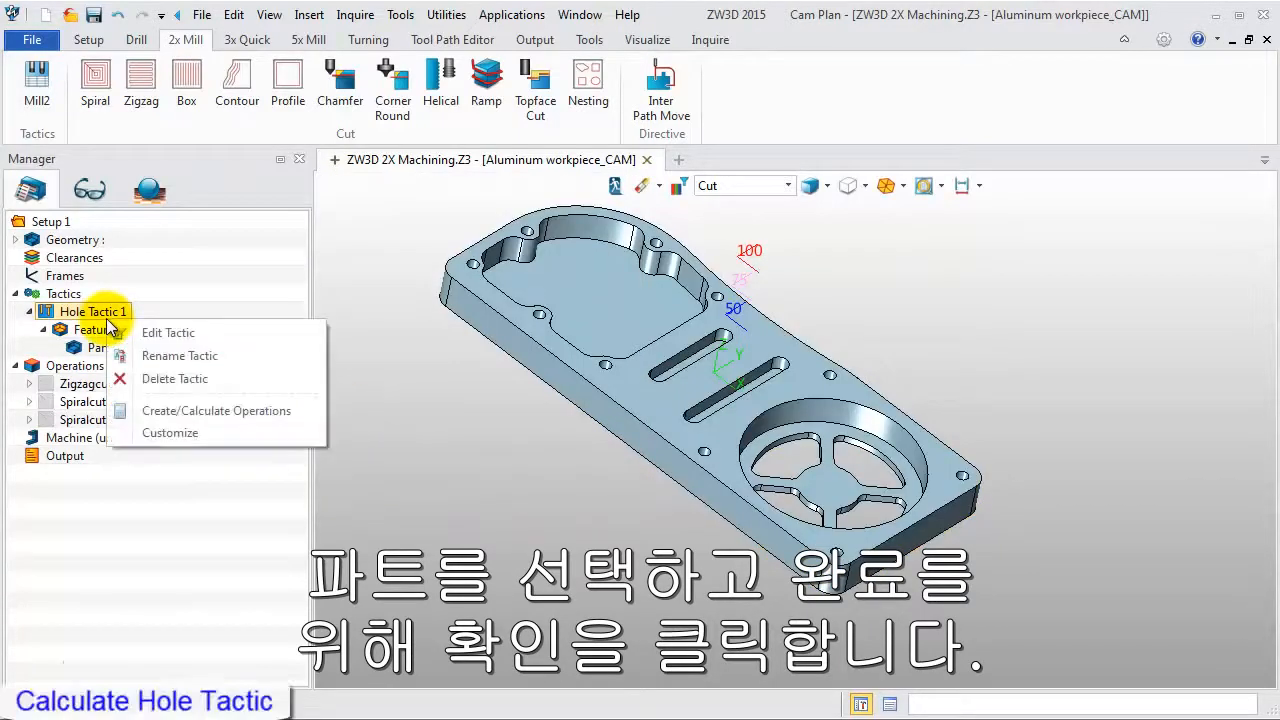
click(182, 410)
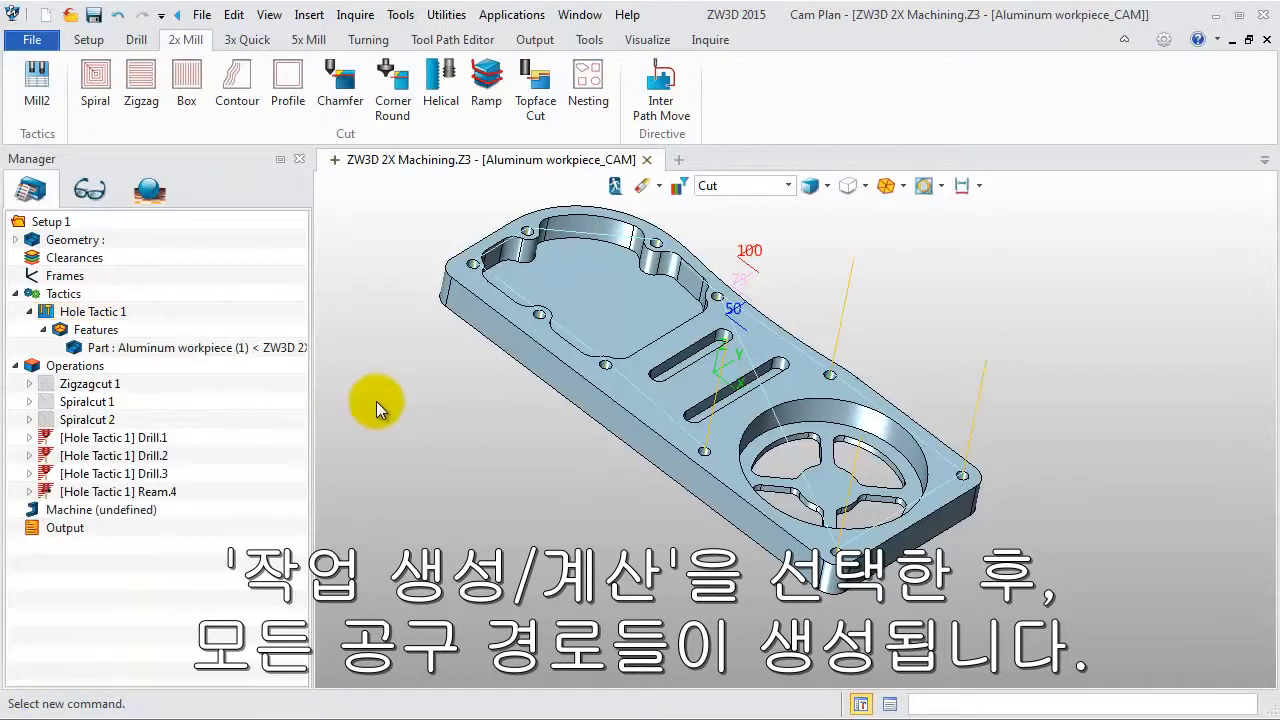
double_click(32, 368)
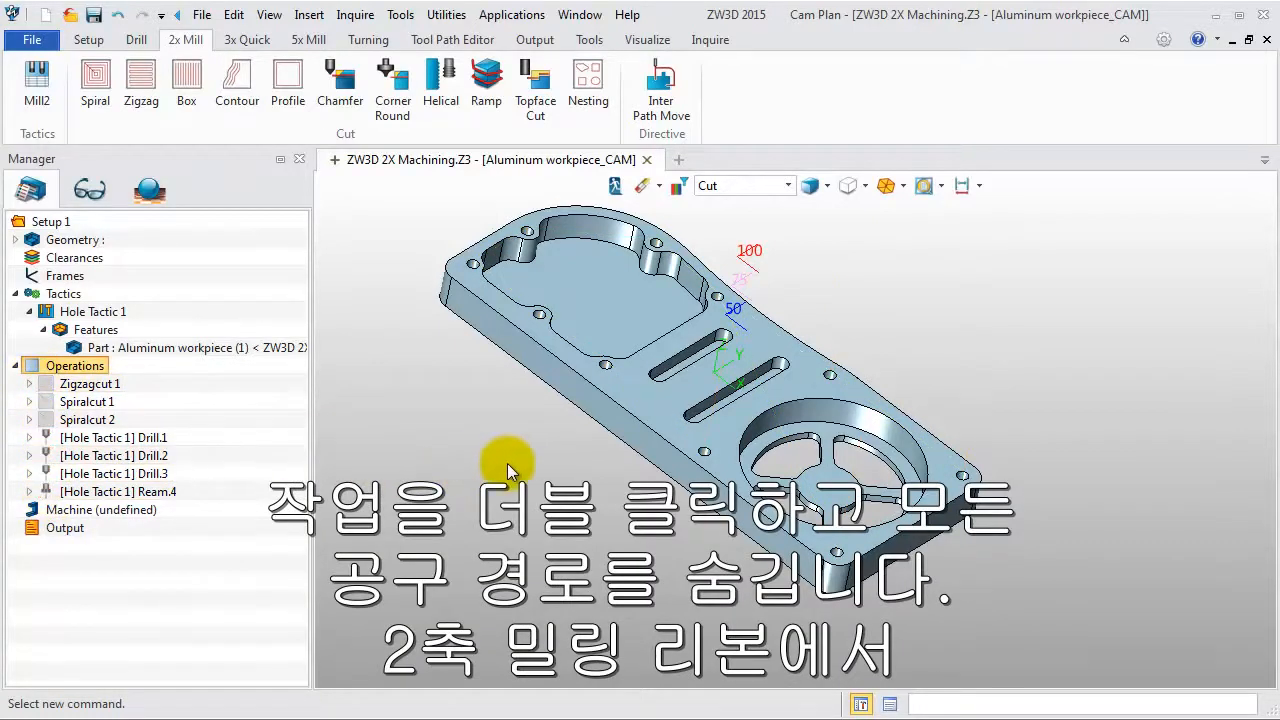
Insert a Ramp operation and start a new profile feature for it
scroll(515, 463, down, 3)
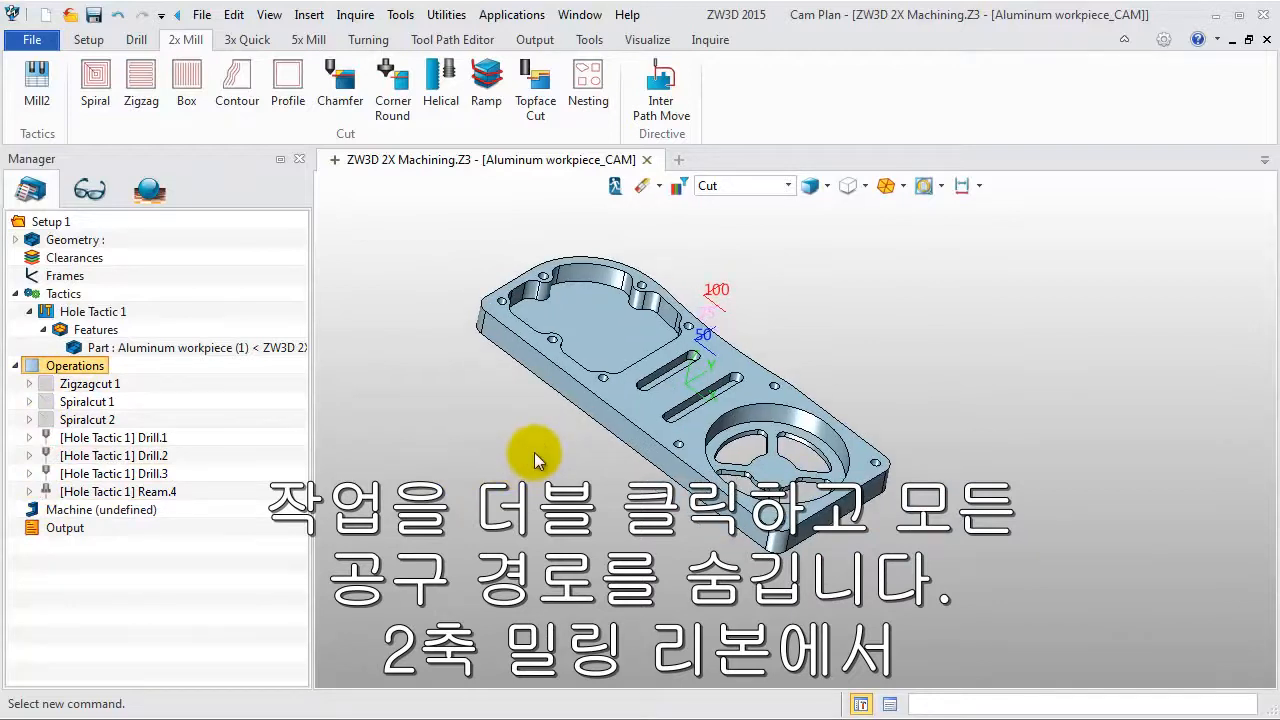
mouse_move(534, 452)
middle_down()
mouse_move(523, 440)
mouse_move(533, 443)
middle_up()
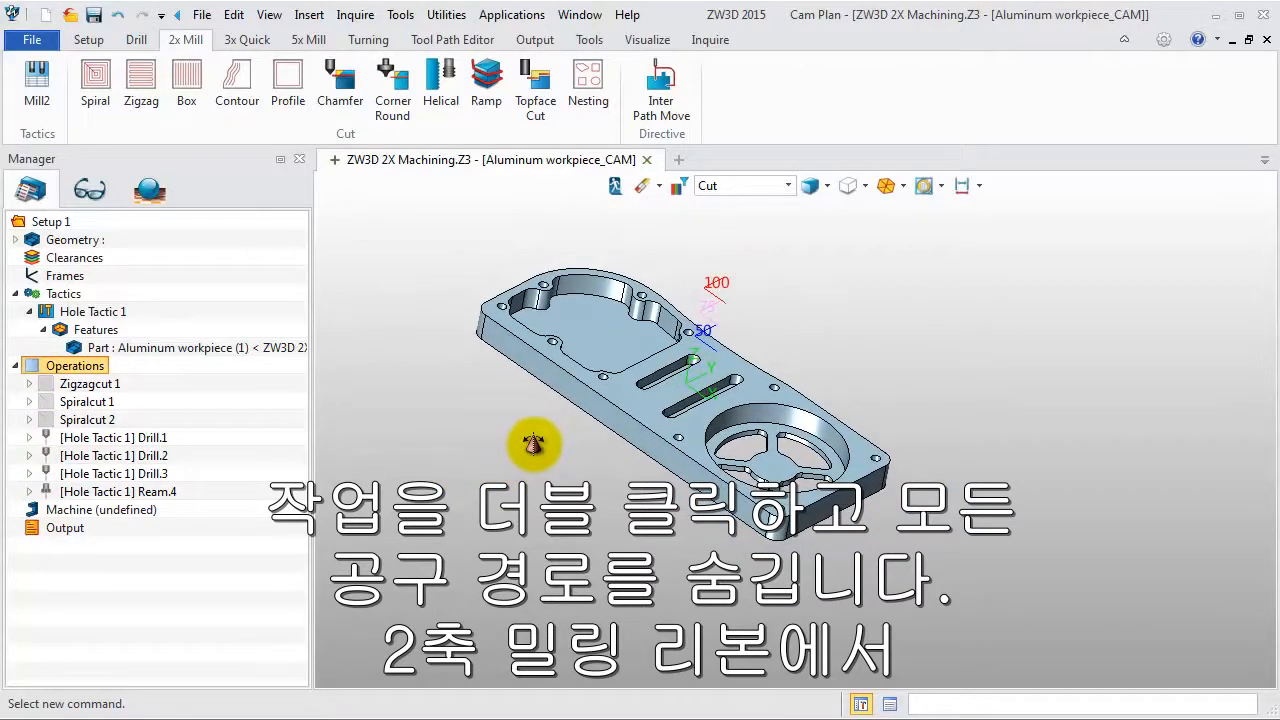
click(489, 110)
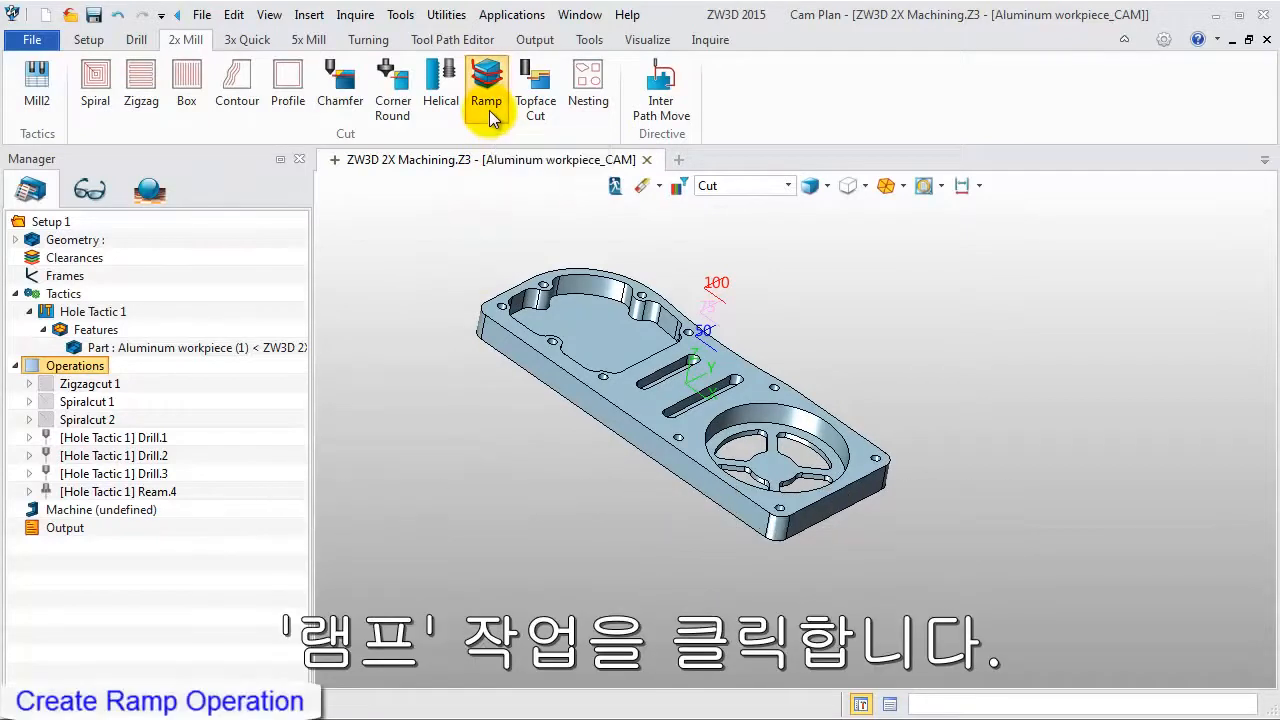
scroll(770, 366, up, 5)
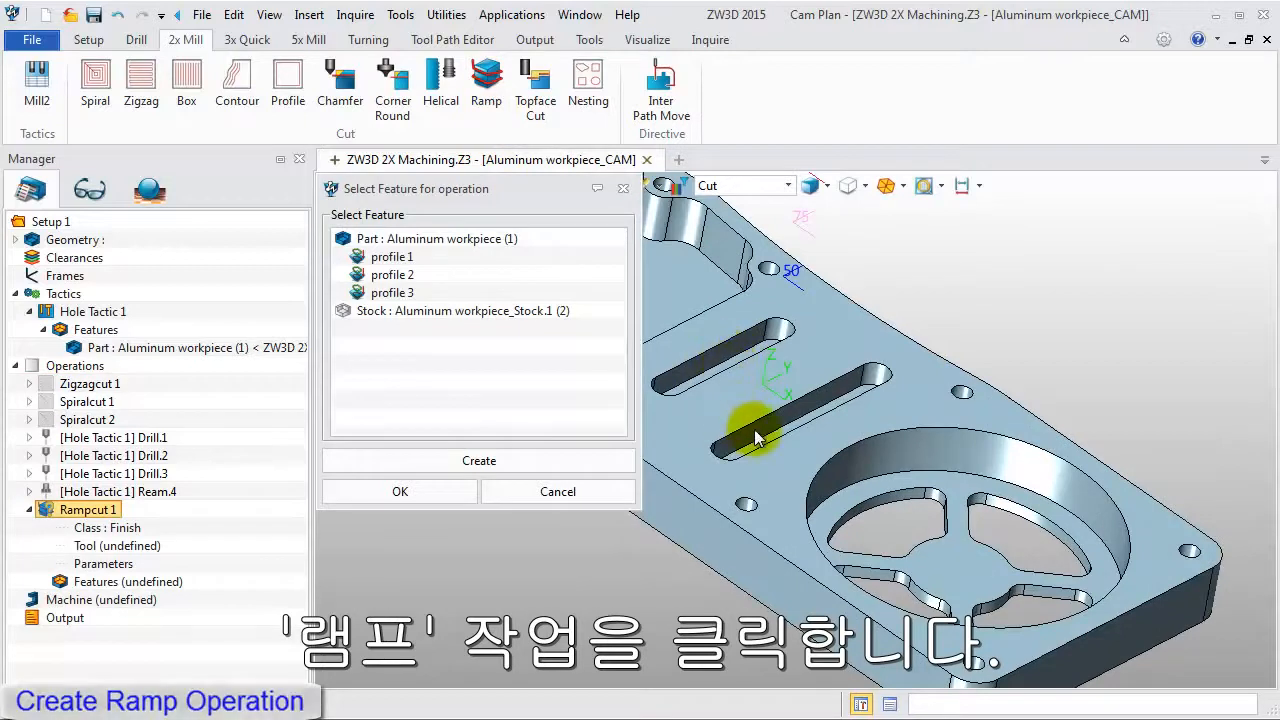
middle_drag(757, 449, 800, 432)
scroll(810, 428, down, 3)
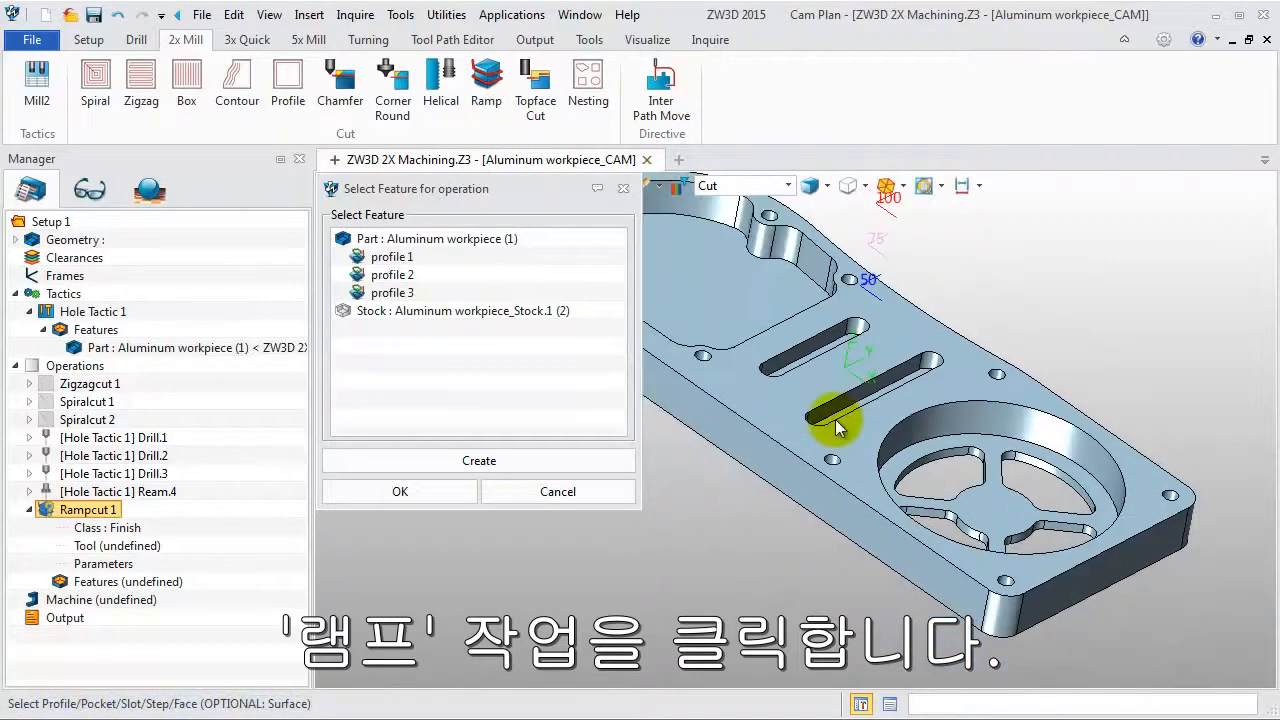
click(418, 467)
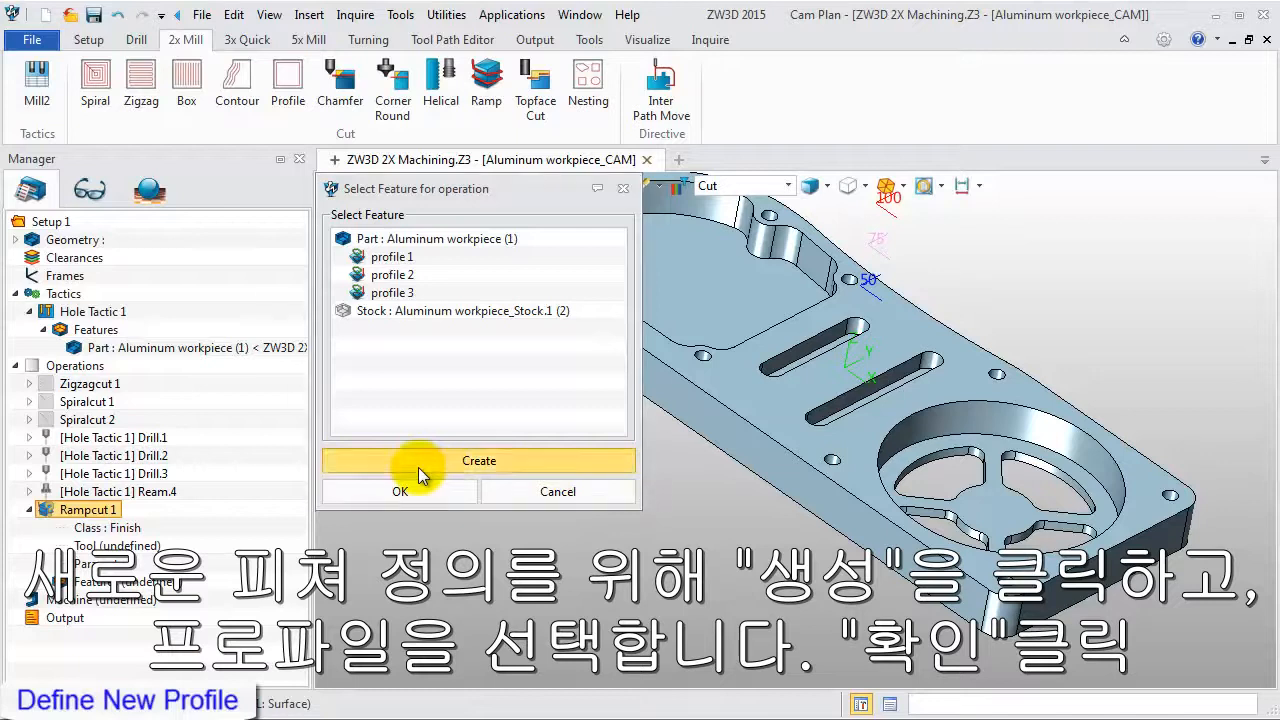
click(375, 277)
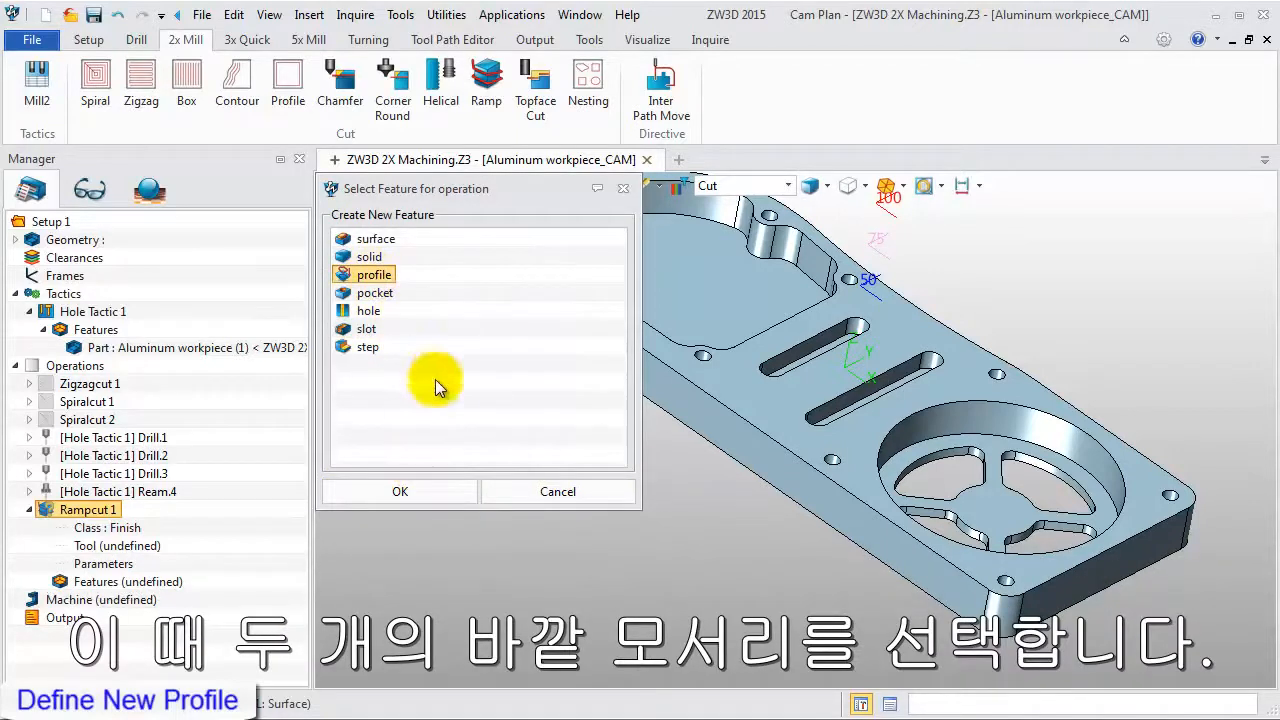
click(417, 494)
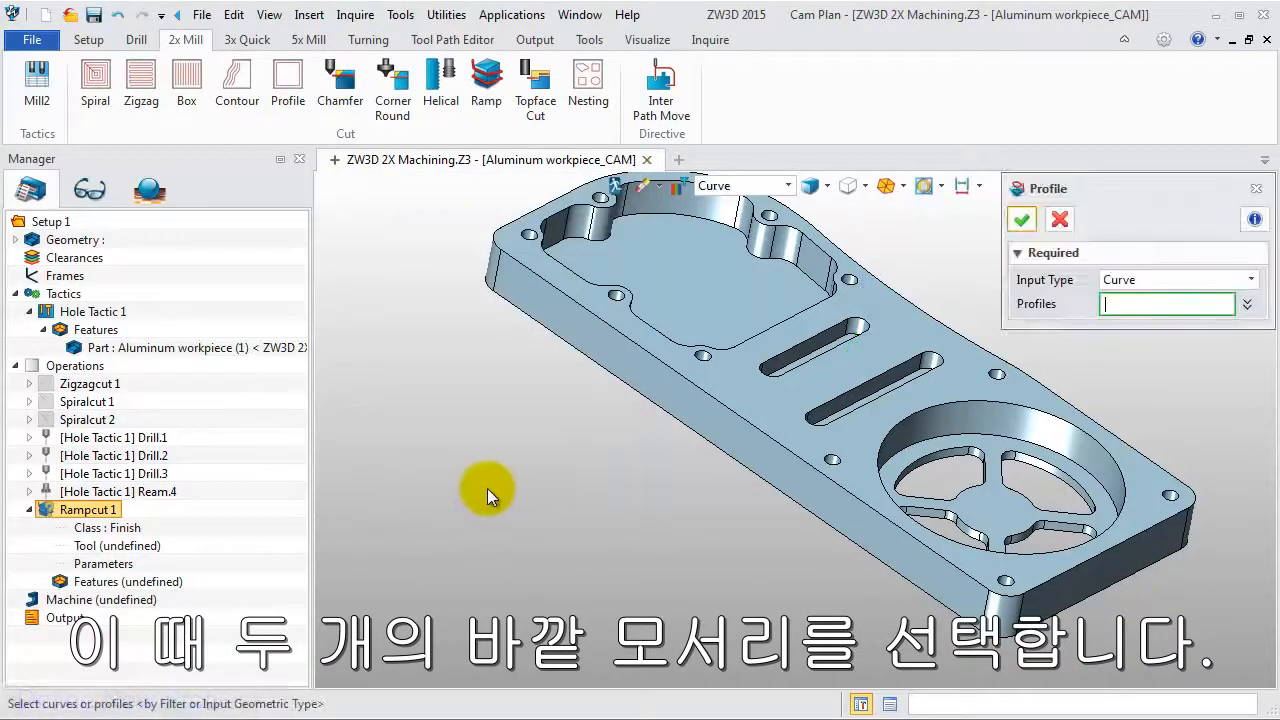
Pick the top edge loops of both straight slots as the profile and accept the feature with type Contain
click(790, 362)
click(790, 350)
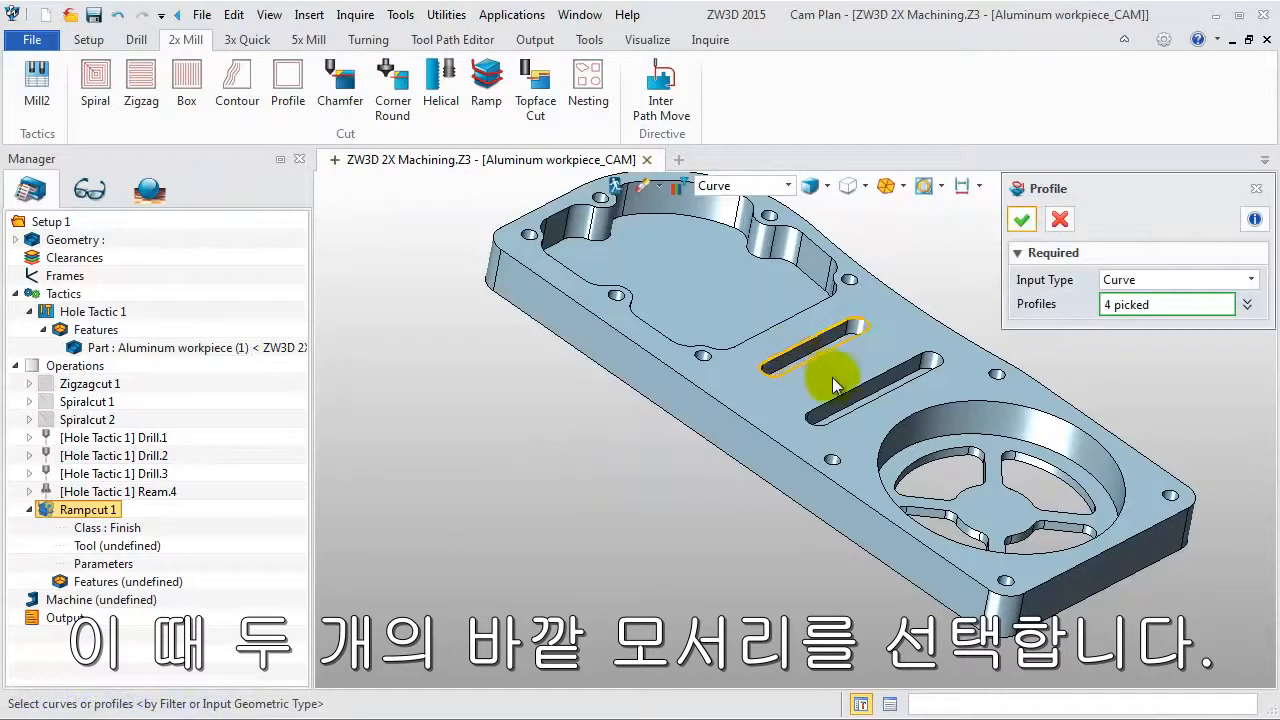
click(848, 384)
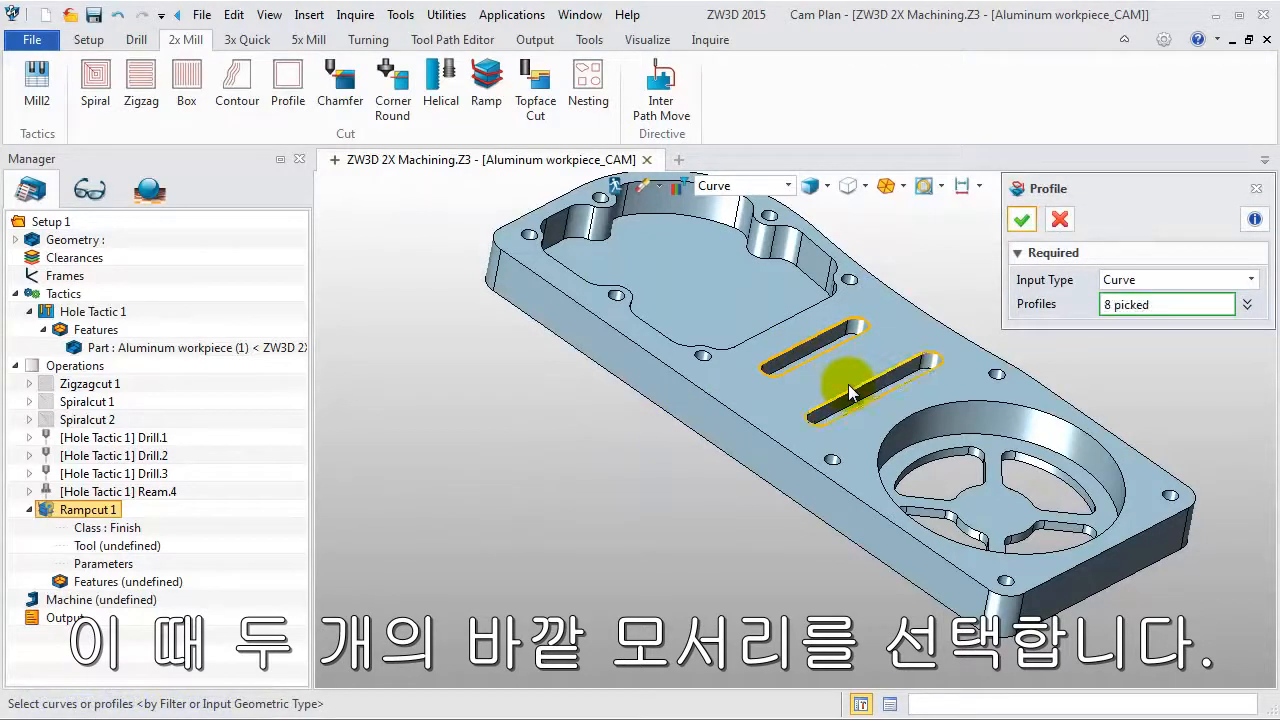
click(1013, 223)
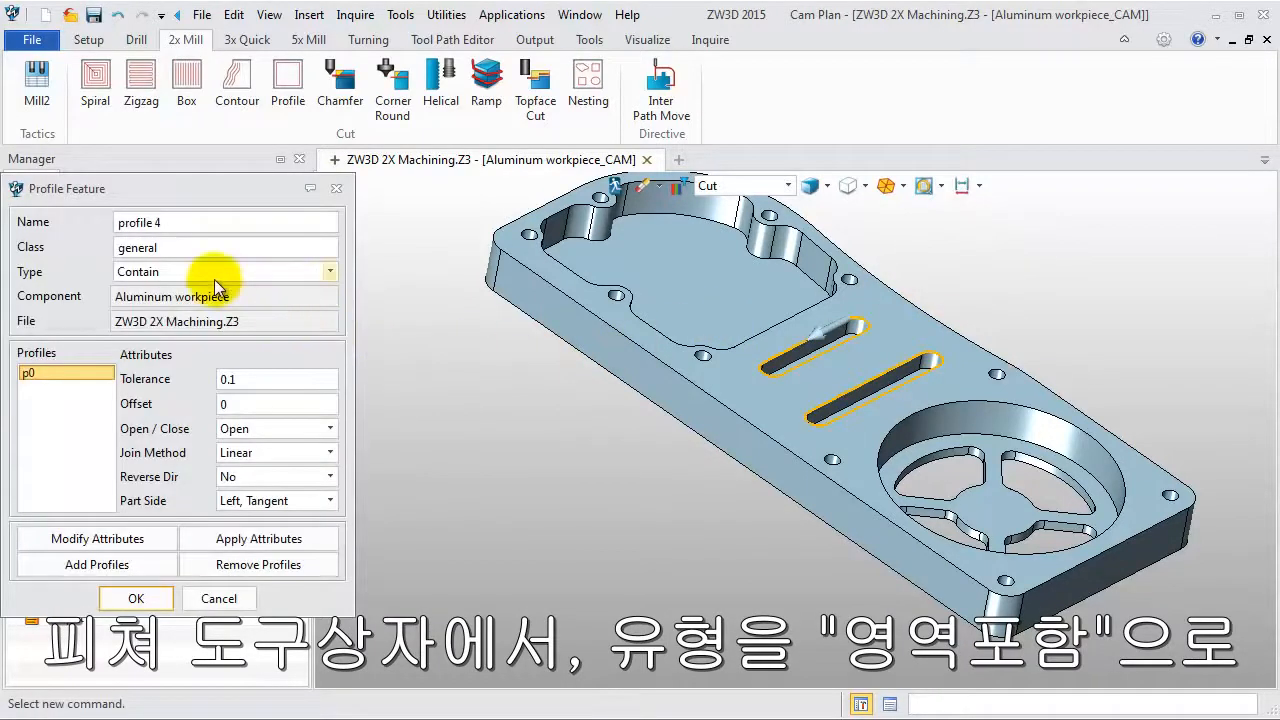
click(137, 599)
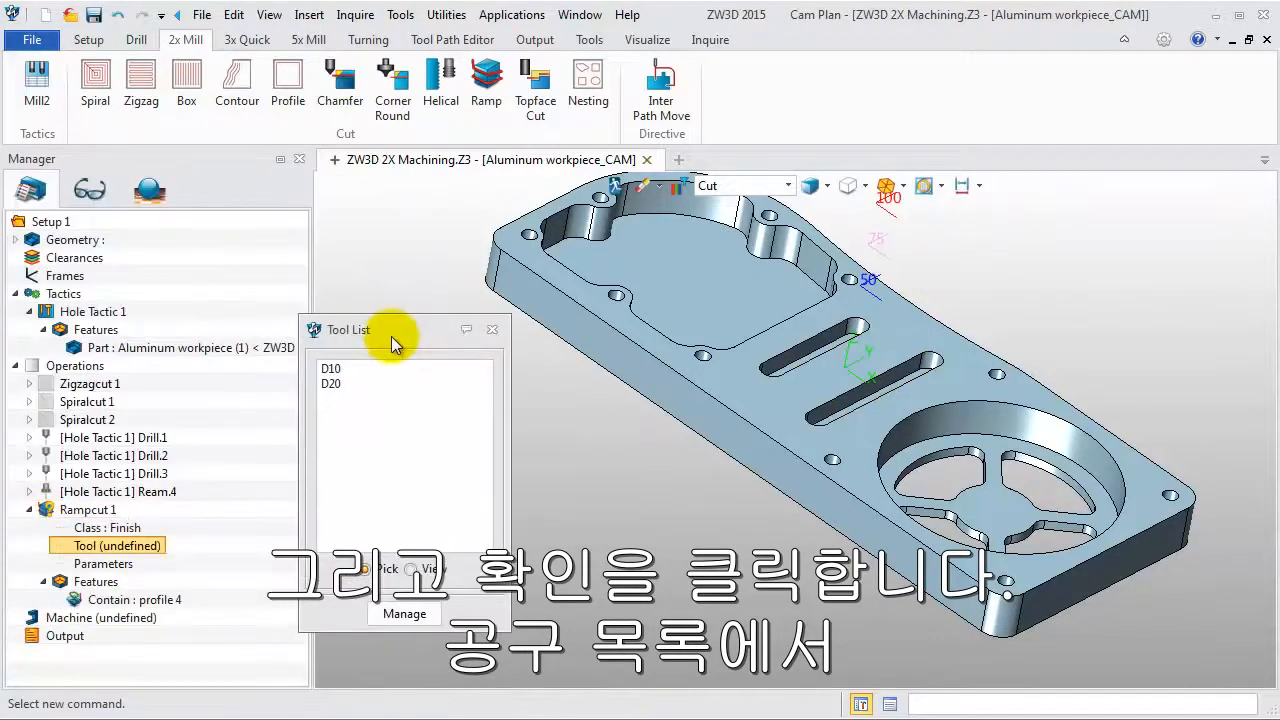
Assign the existing D10 tool to Rampcut 1 without calculating the operation yet
click(365, 366)
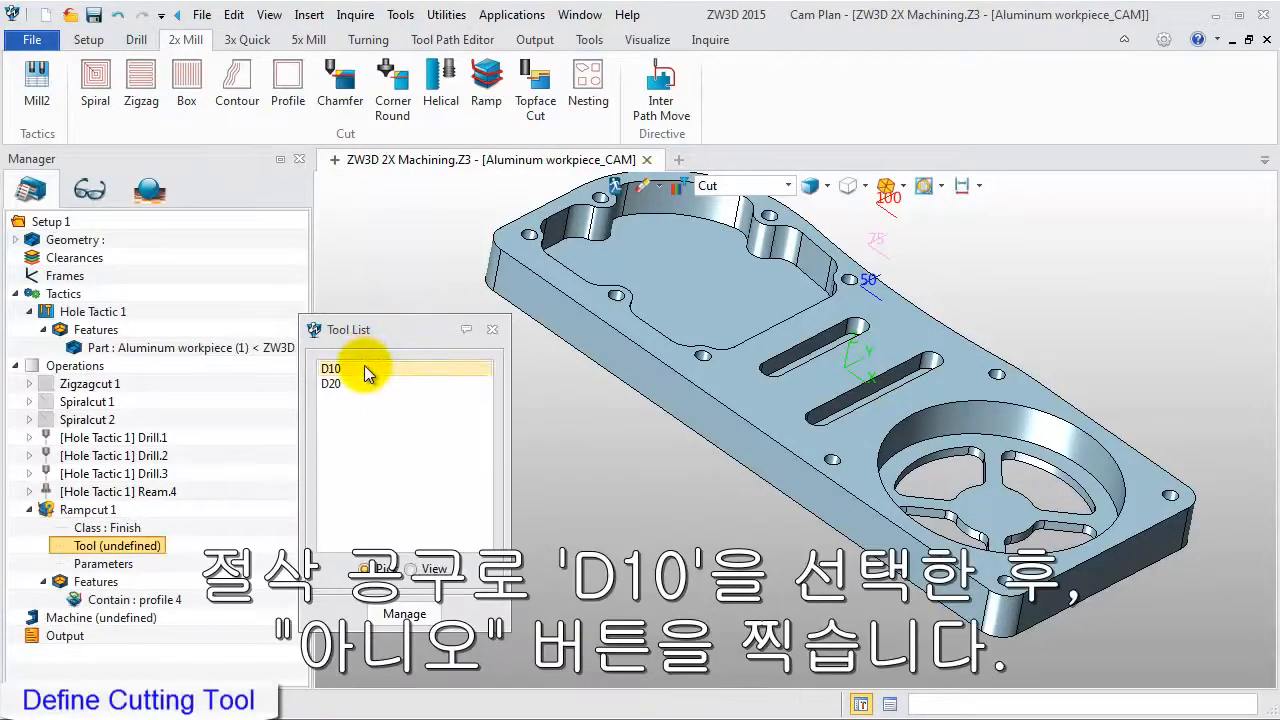
double_click(364, 367)
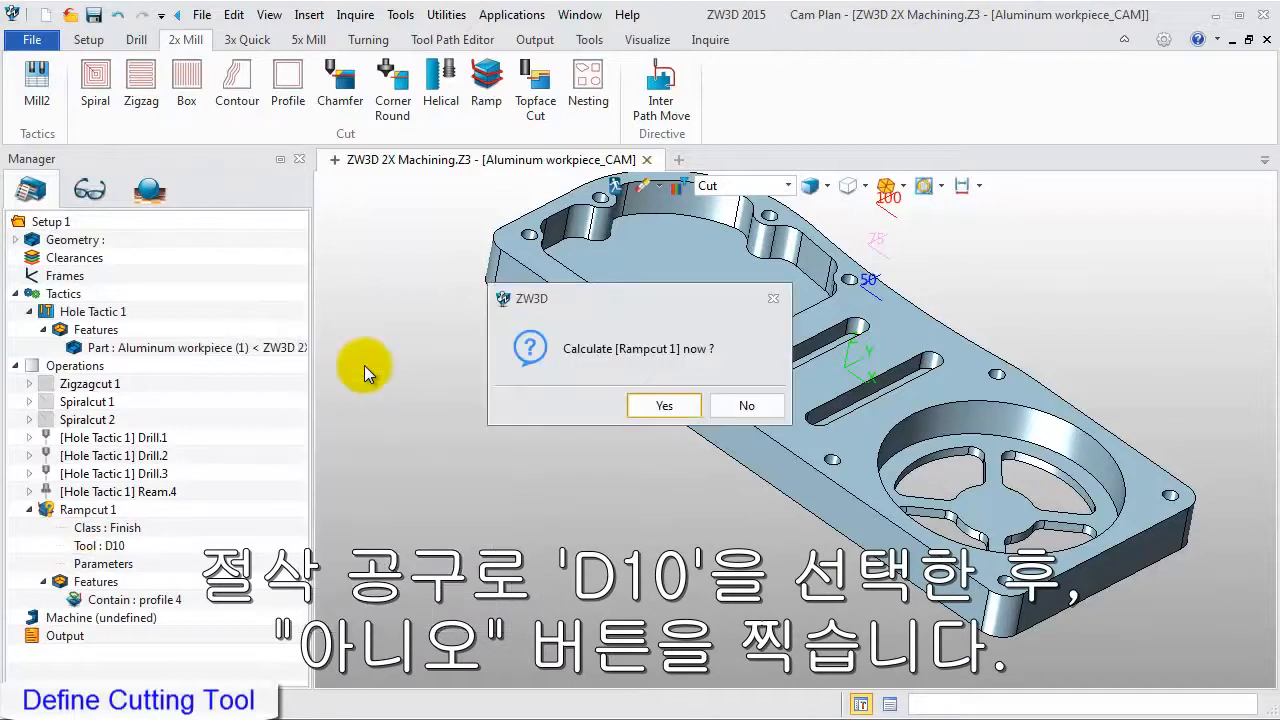
click(740, 406)
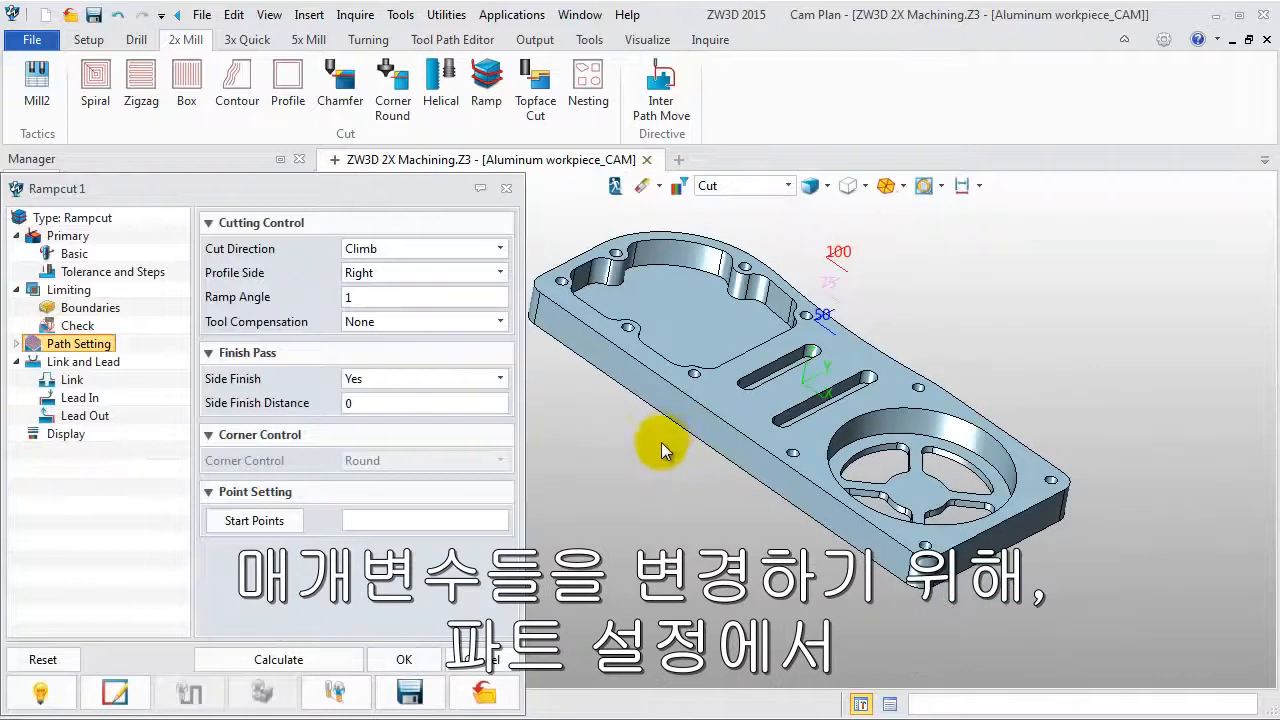
Set Rampcut 1's profile side to Left in its path settings
middle_drag(661, 442, 695, 442)
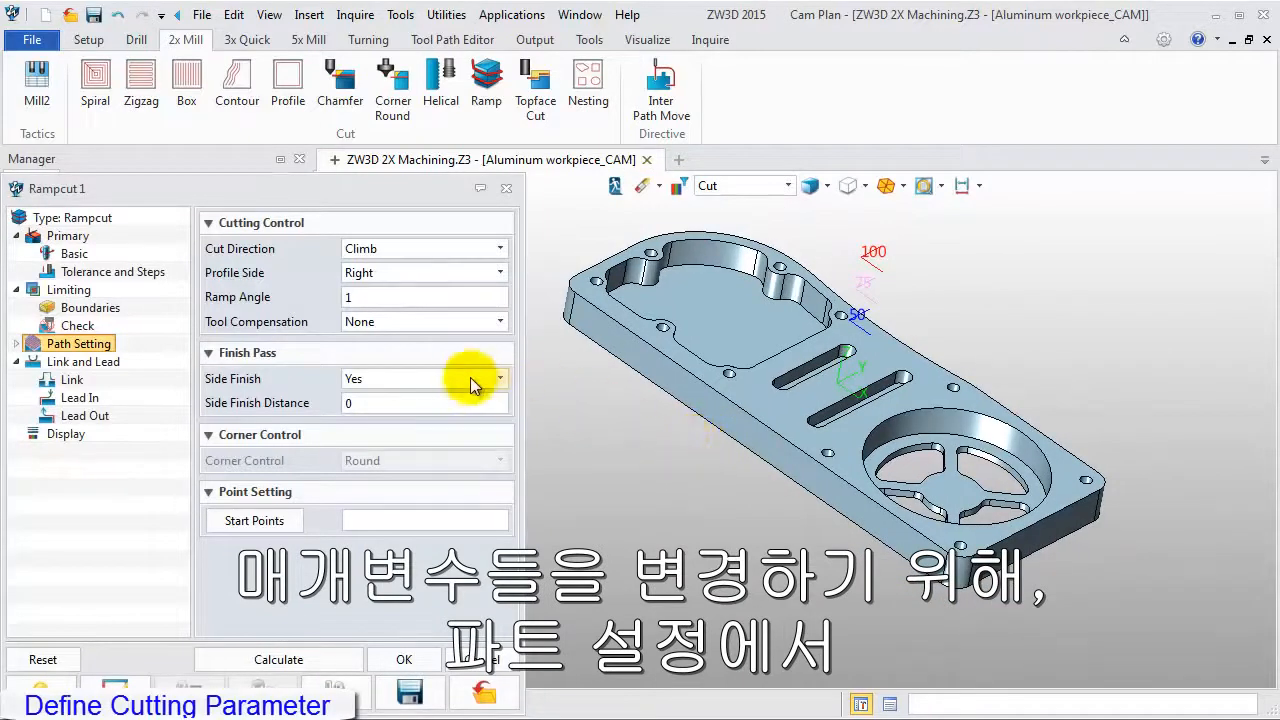
click(448, 280)
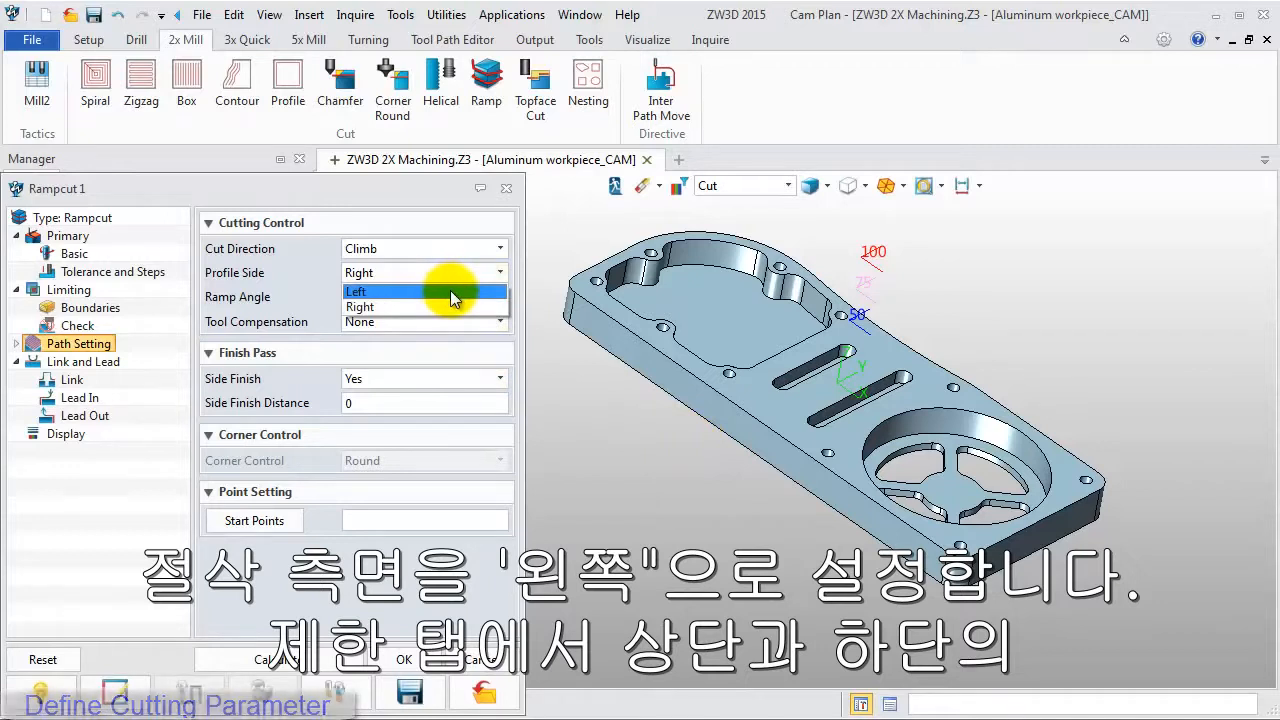
click(450, 291)
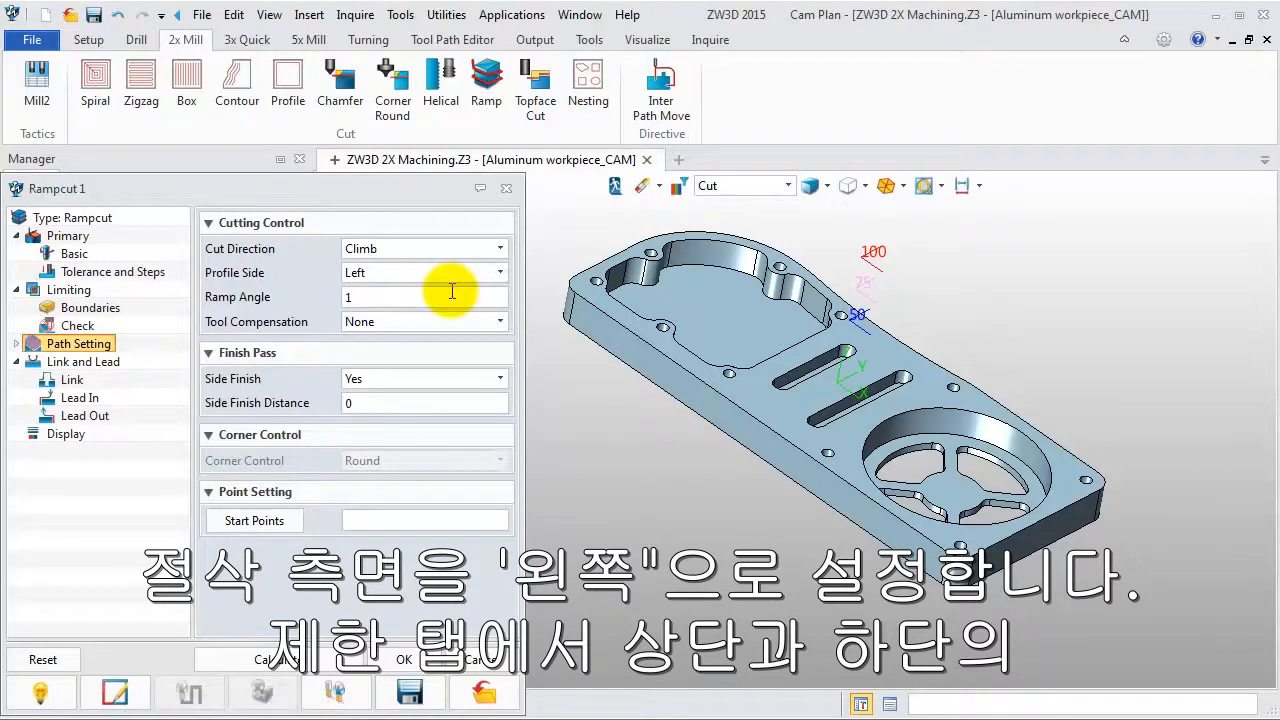
Set Rampcut 1's Z limits by picking a point on a slot's upper edge for Top and its lower edge for Bottom
click(82, 290)
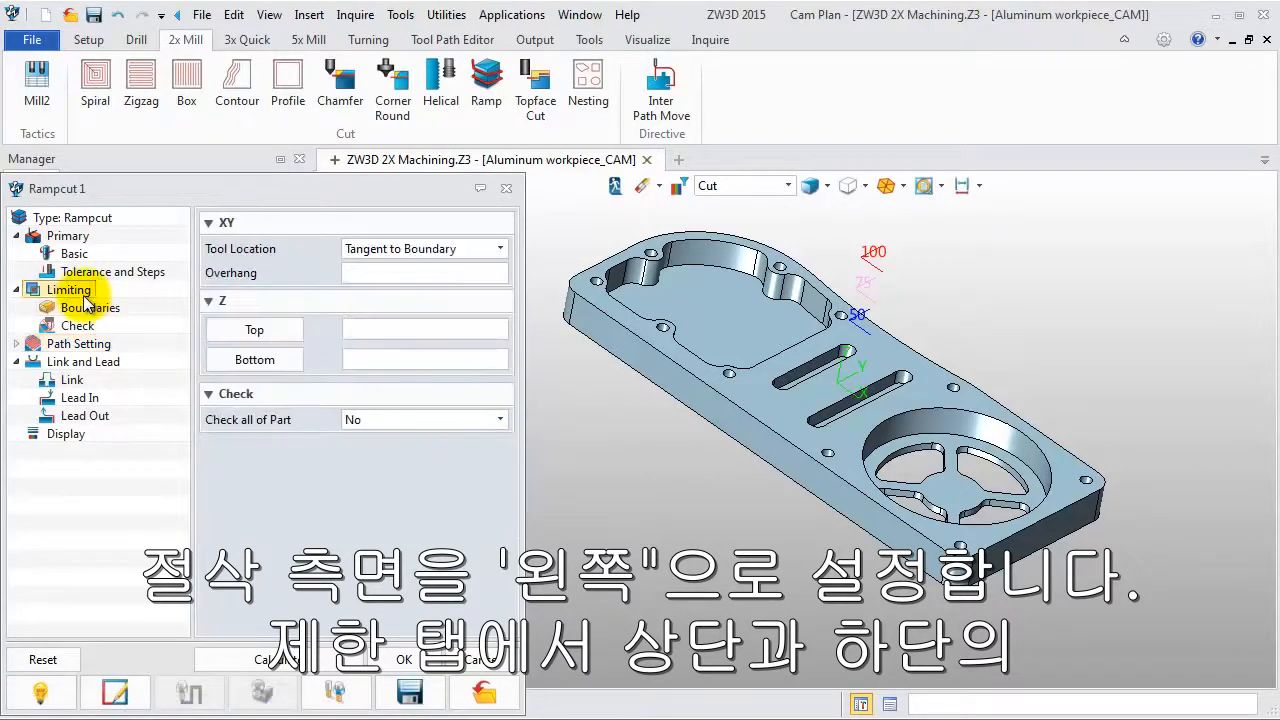
click(245, 331)
scroll(806, 397, up, 3)
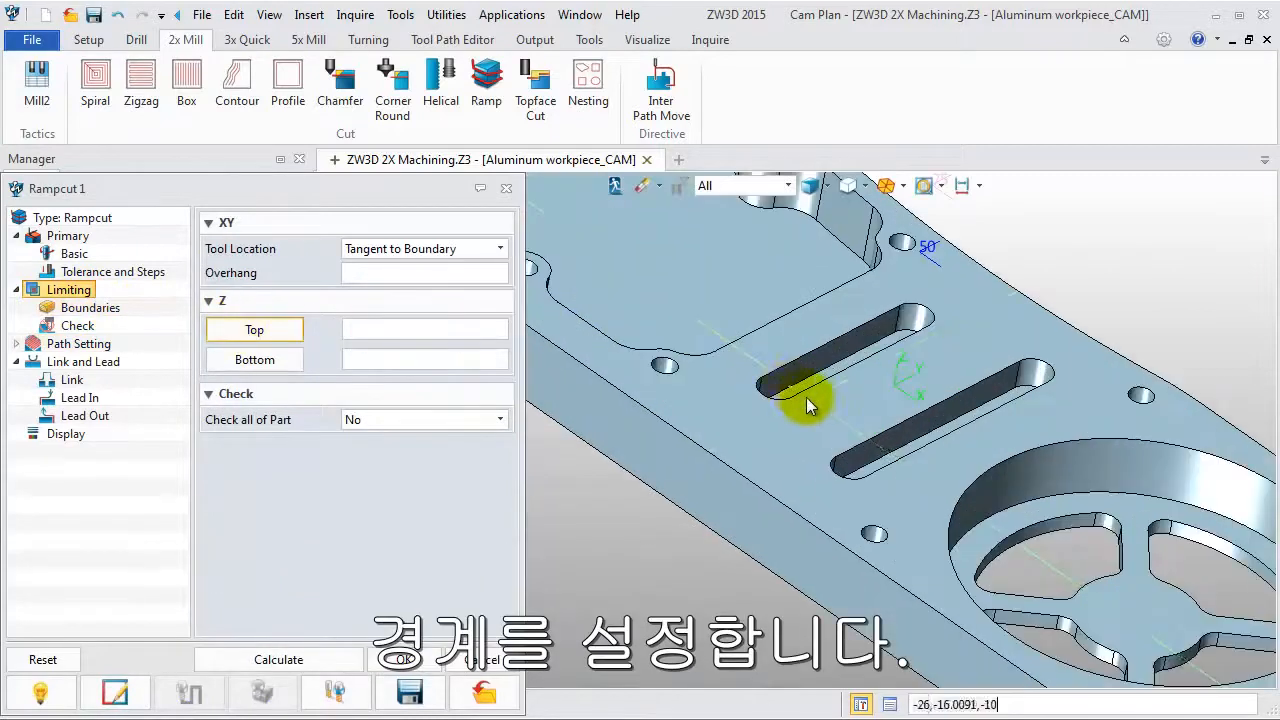
click(811, 399)
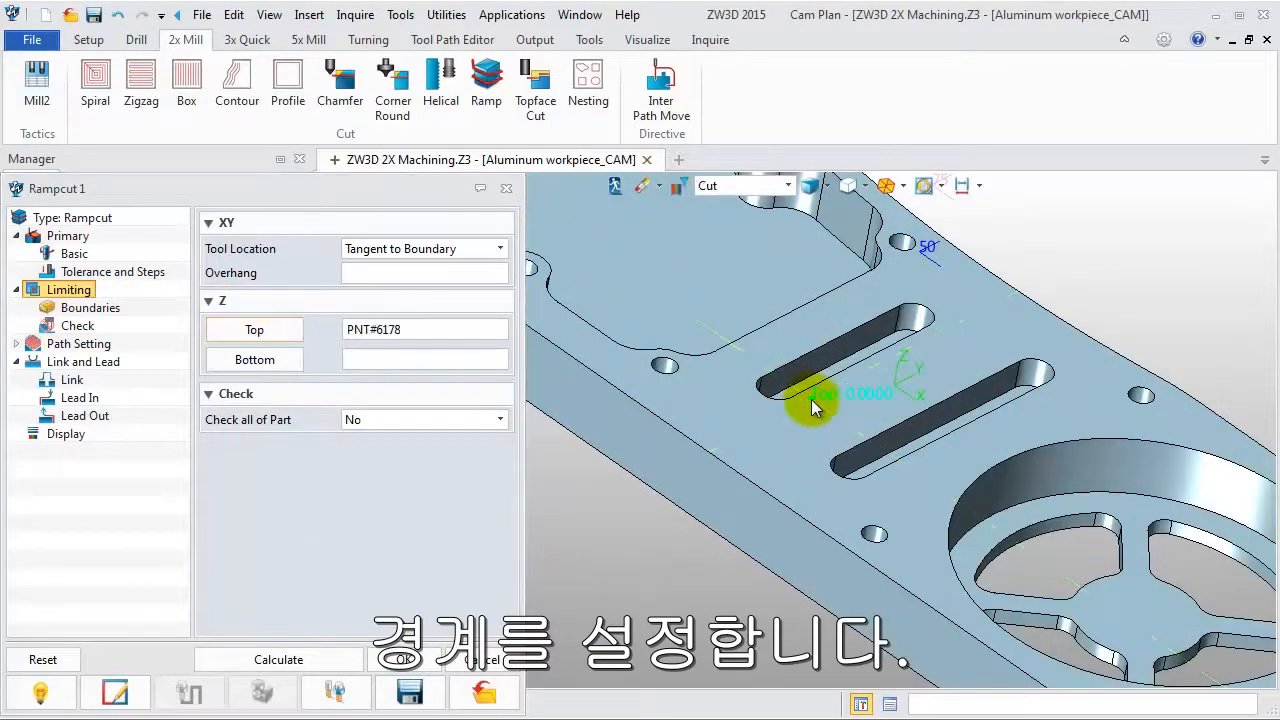
click(285, 364)
scroll(761, 390, up, 5)
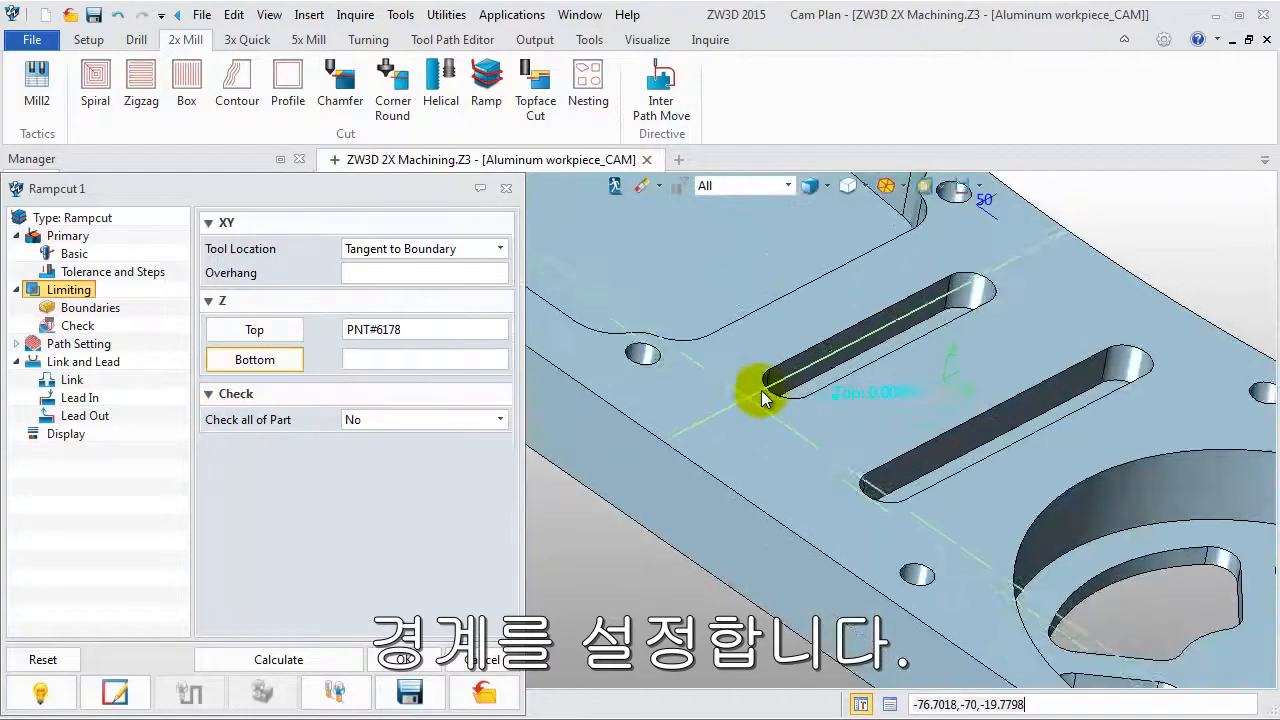
click(871, 389)
scroll(873, 392, down, 5)
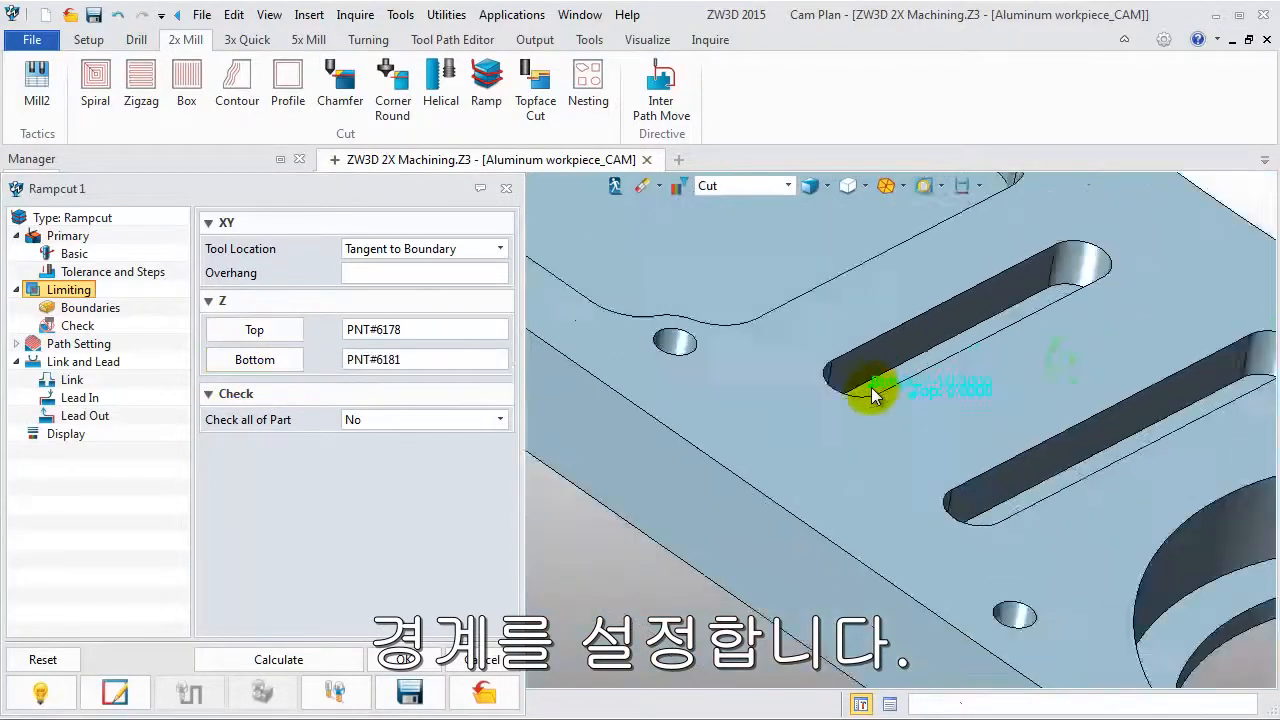
middle_drag(840, 408, 717, 402)
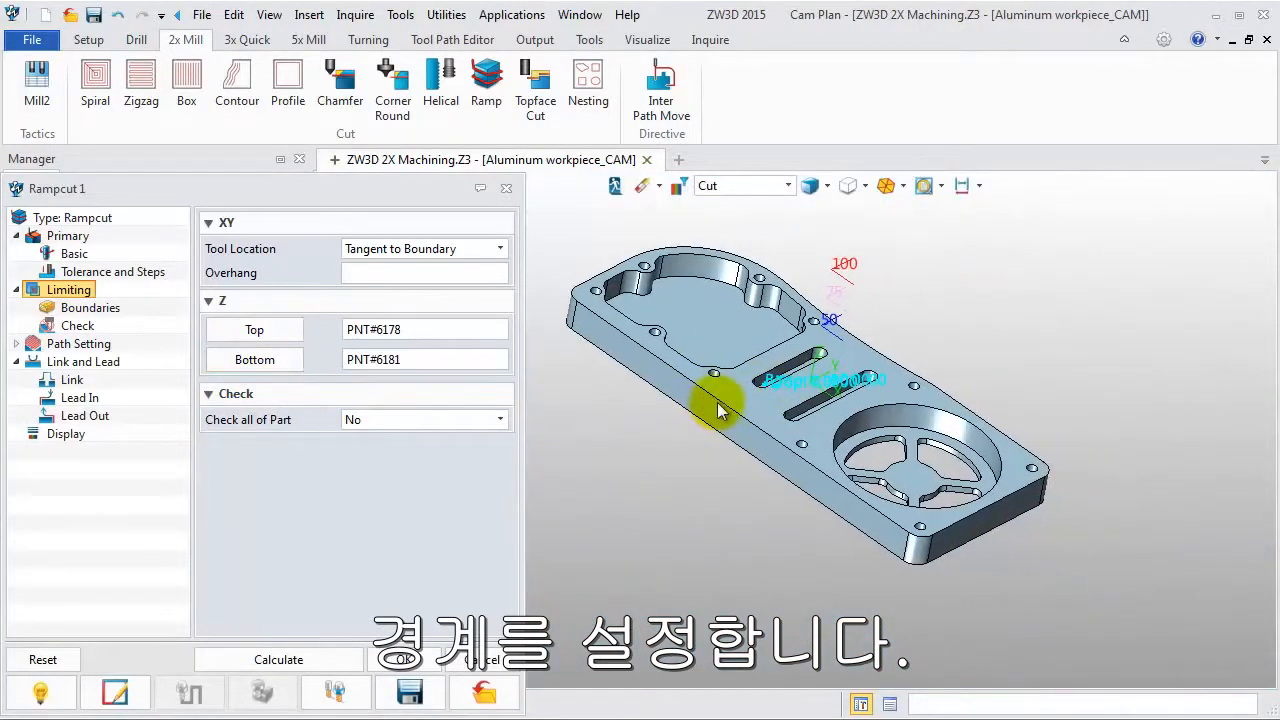
Calculate the Rampcut 1 toolpath for the two slots, accept the operation and hide its toolpath
click(318, 660)
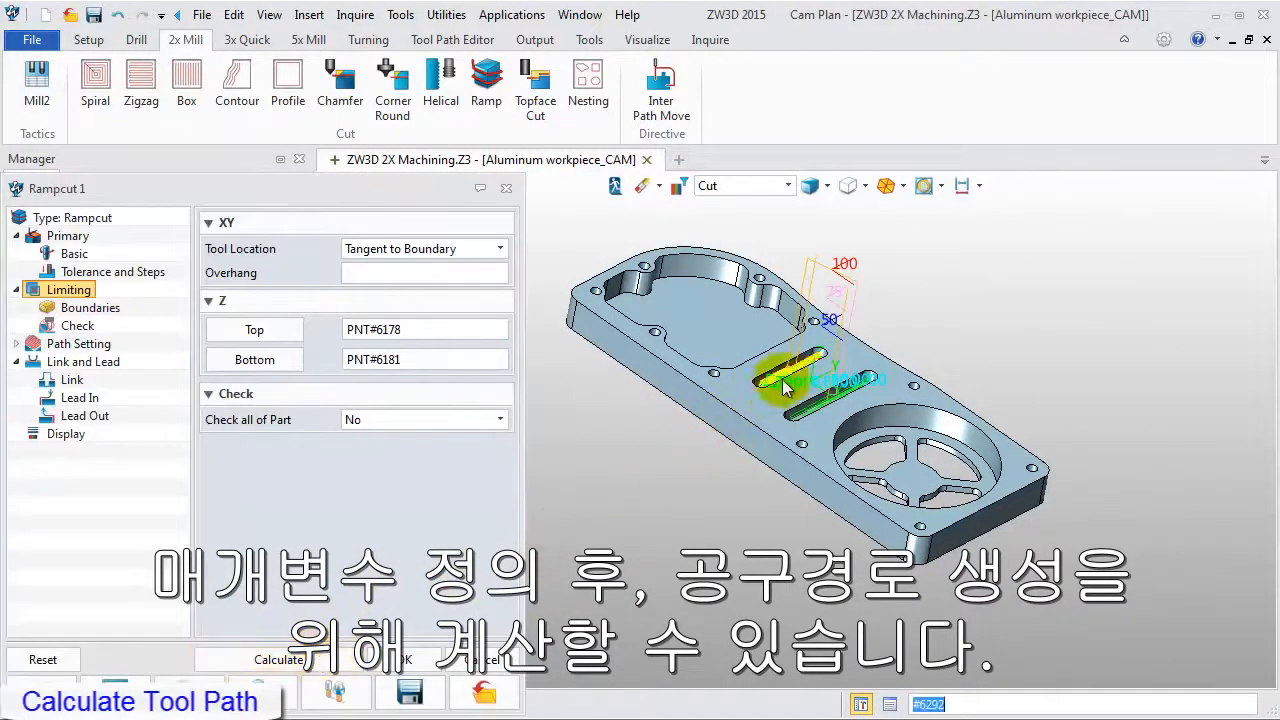
scroll(782, 379, up, 5)
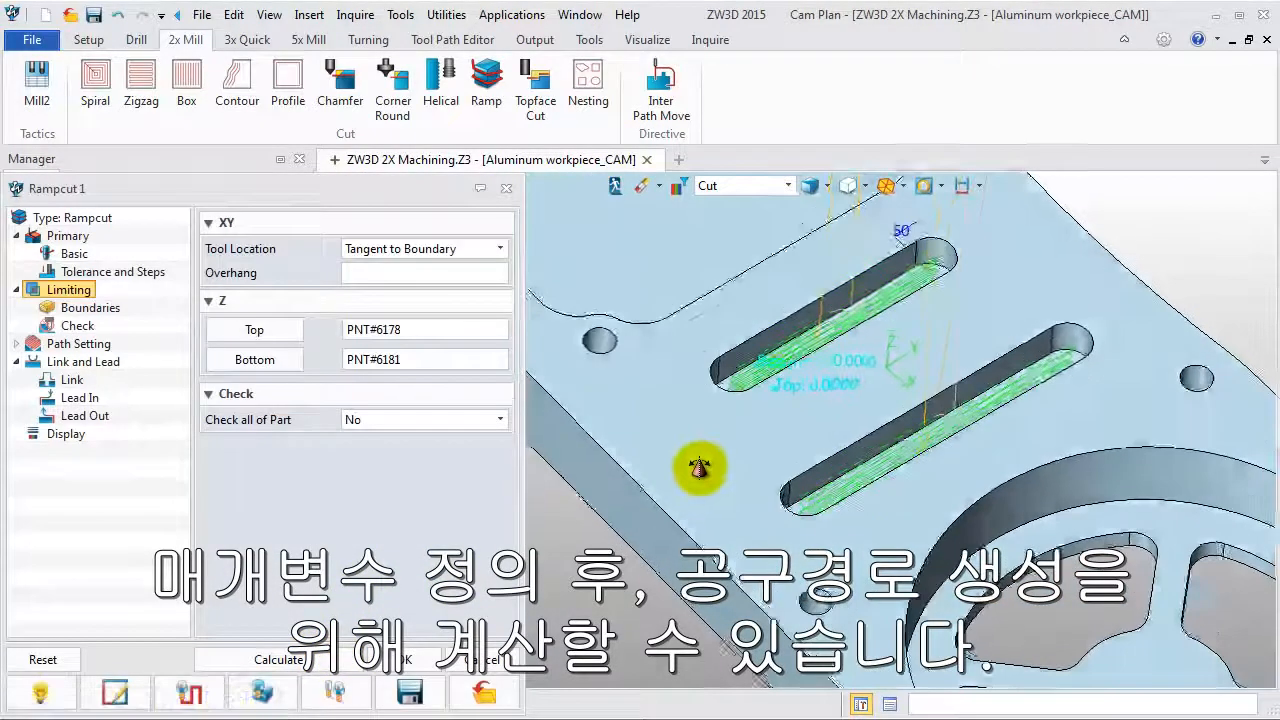
middle_drag(699, 467, 729, 446)
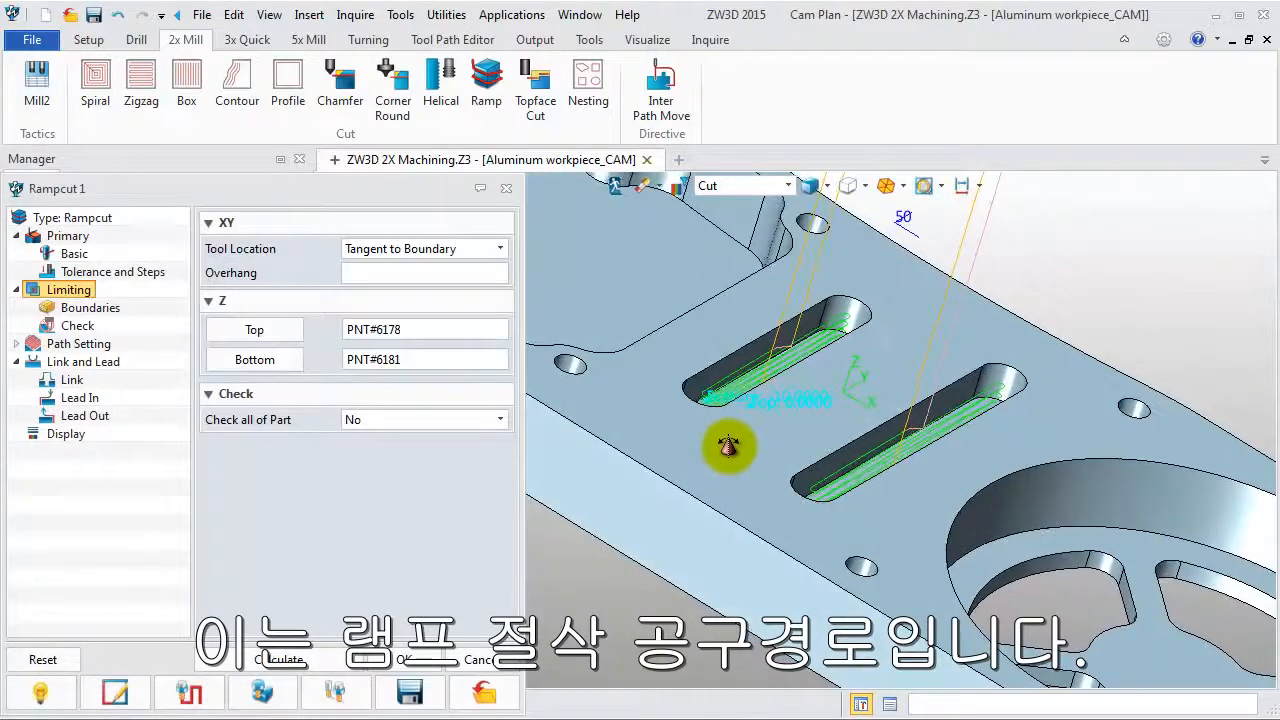
scroll(715, 462, down, 2)
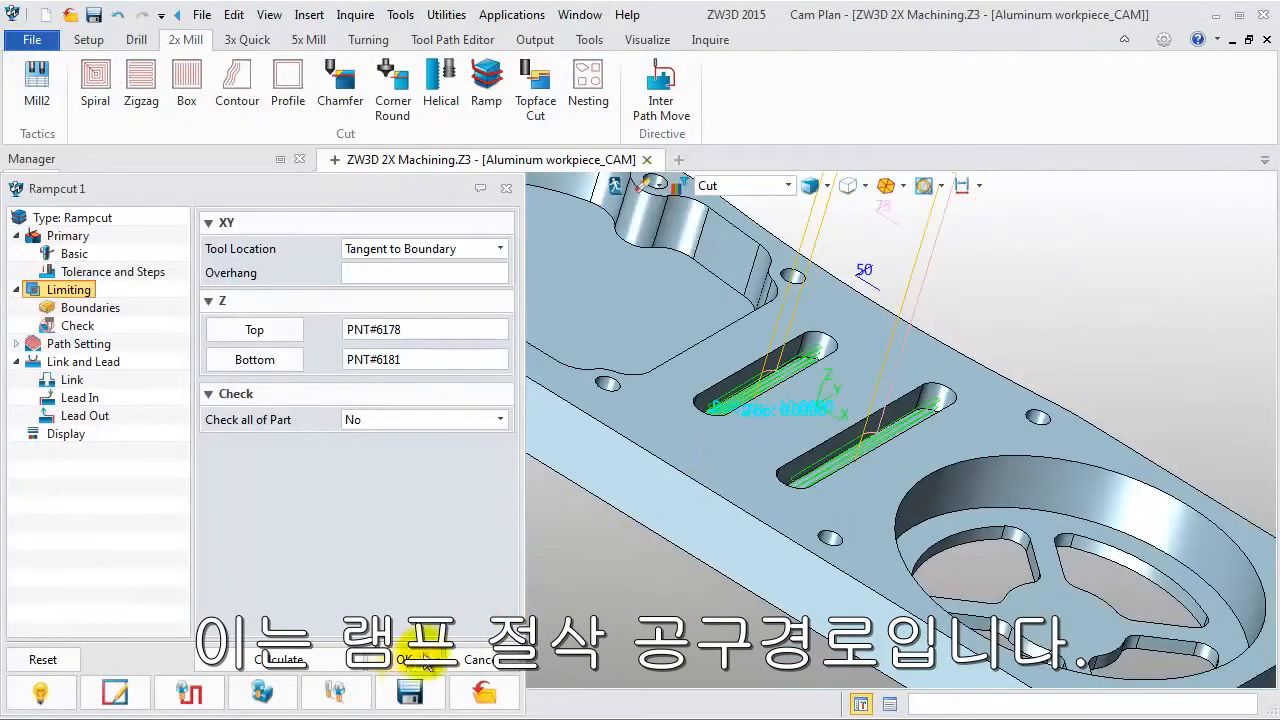
click(409, 688)
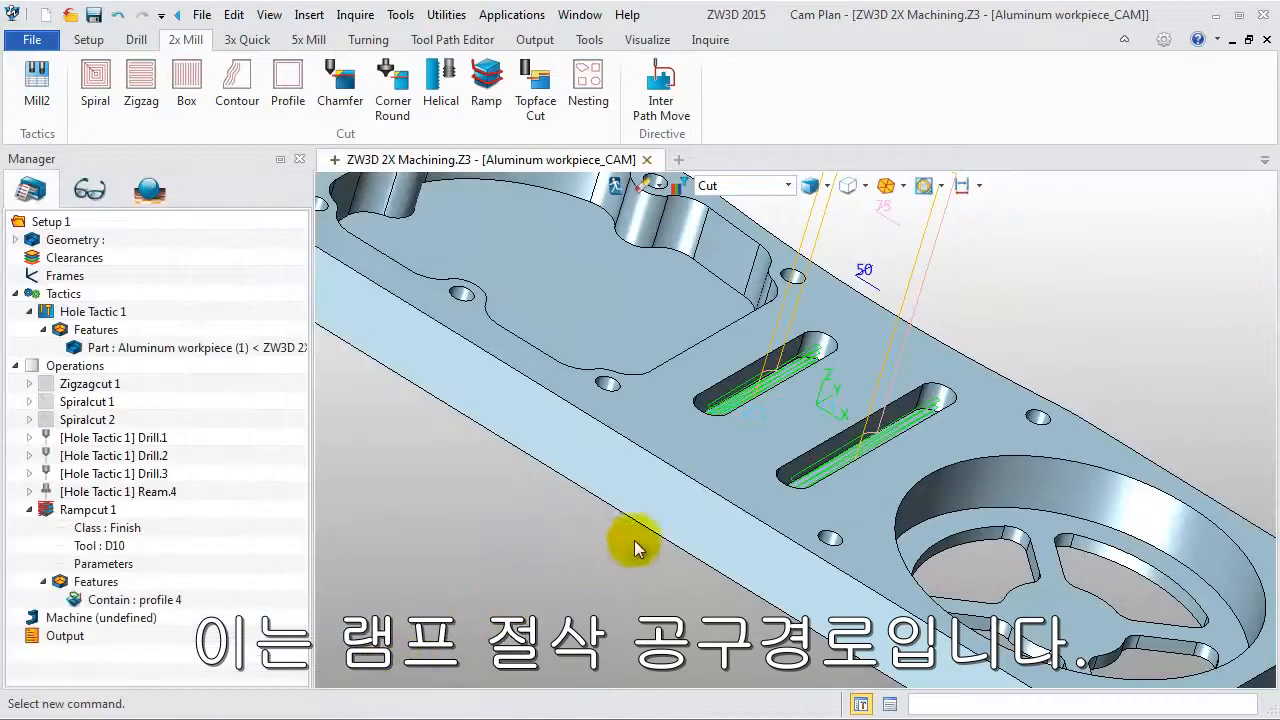
double_click(42, 509)
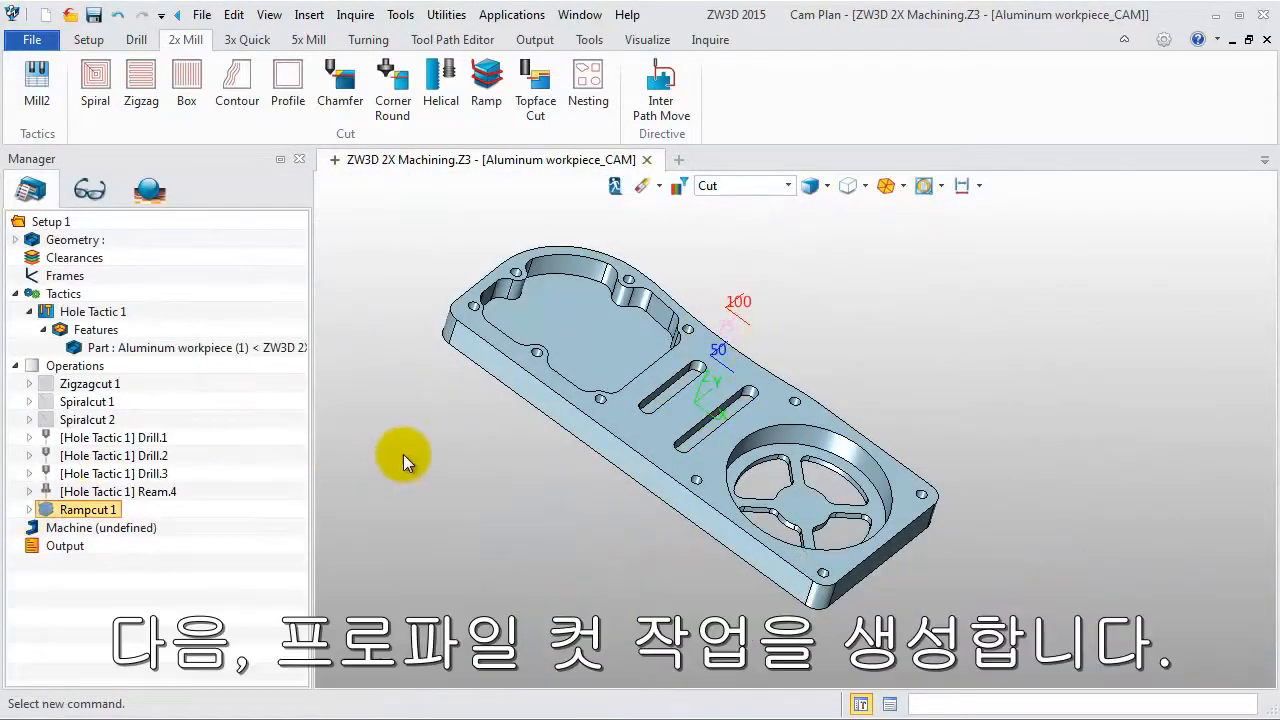
Insert a Profile operation on the existing profile 1 feature and assign tool D10 to it without calculating
click(285, 115)
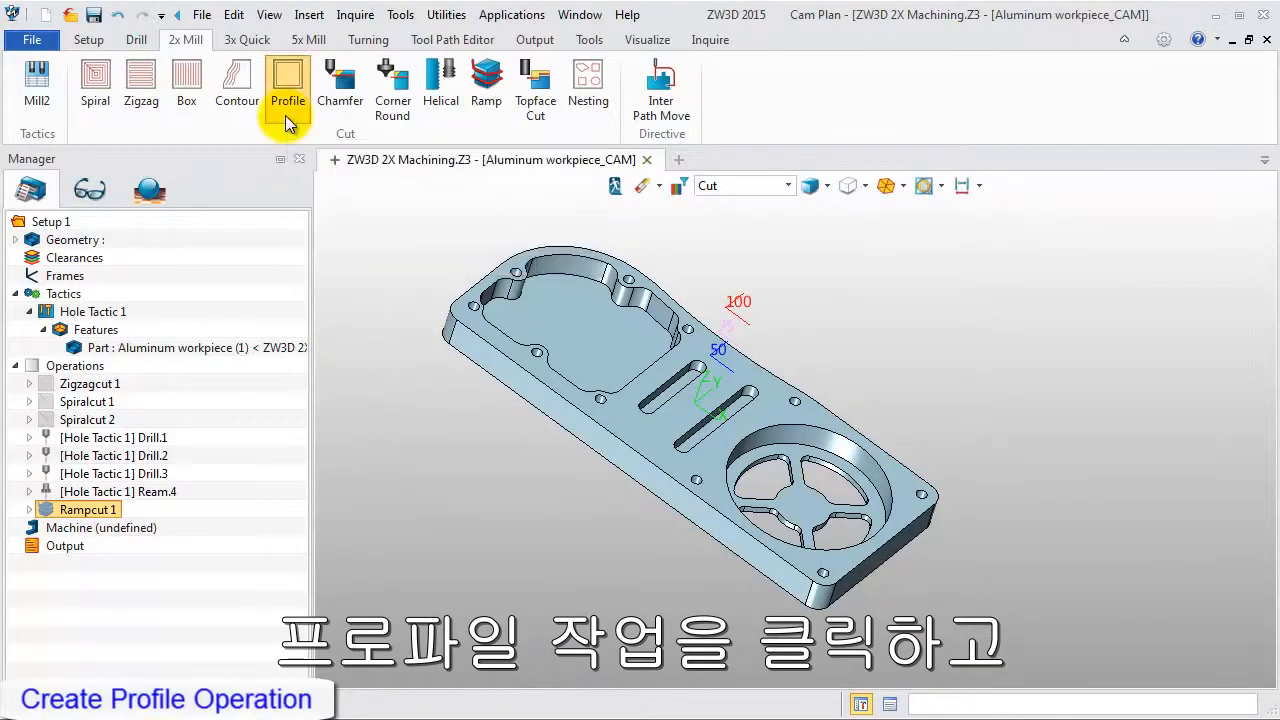
middle_drag(769, 440, 810, 439)
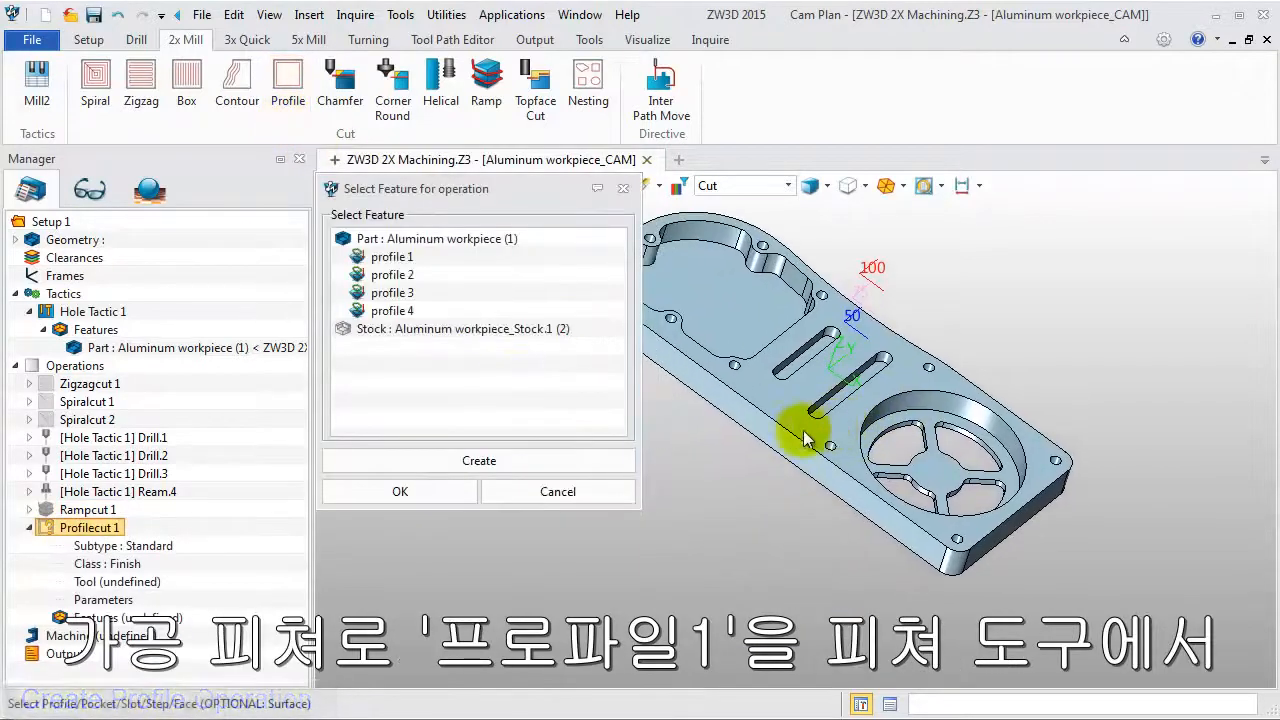
scroll(796, 442, down, 1)
scroll(738, 425, down, 1)
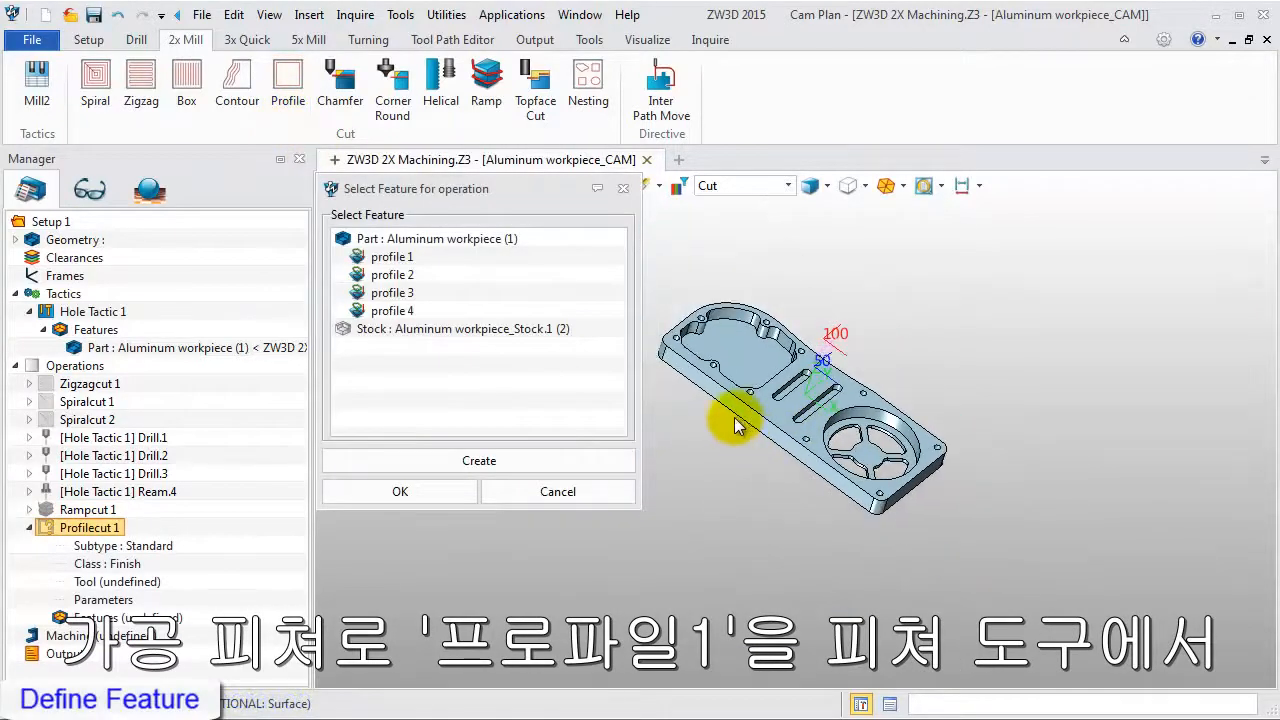
click(402, 262)
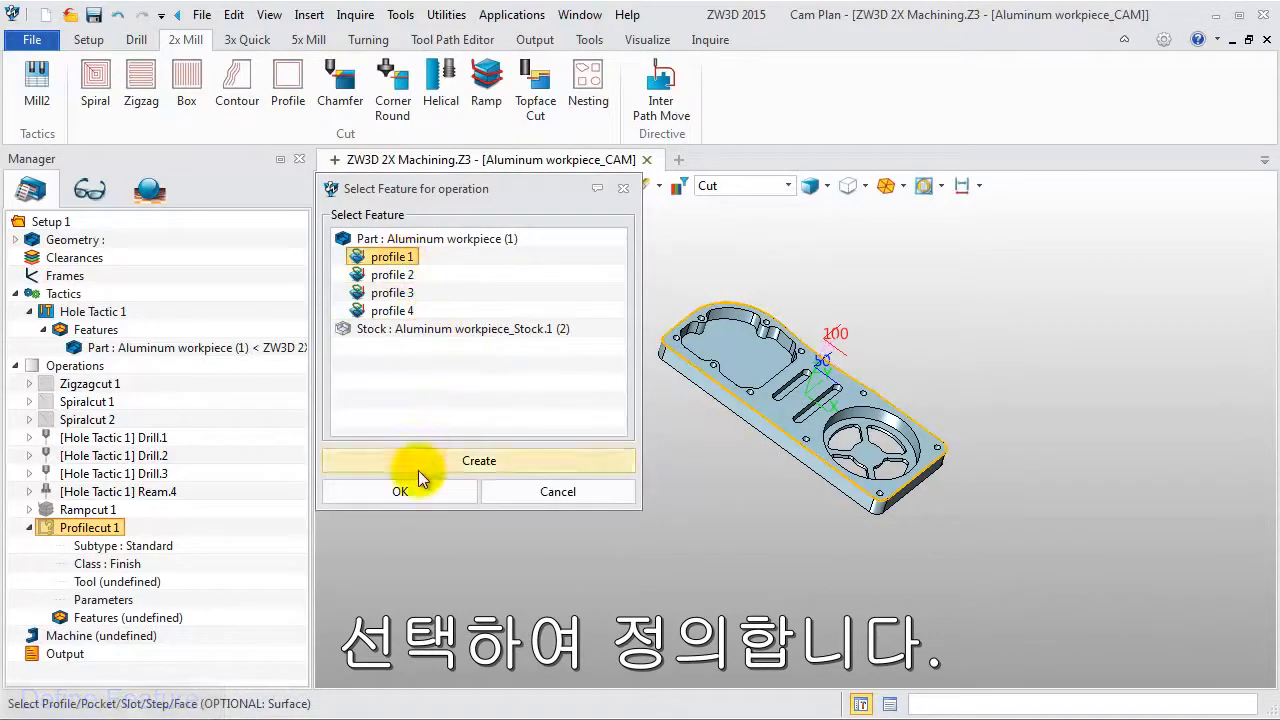
click(400, 492)
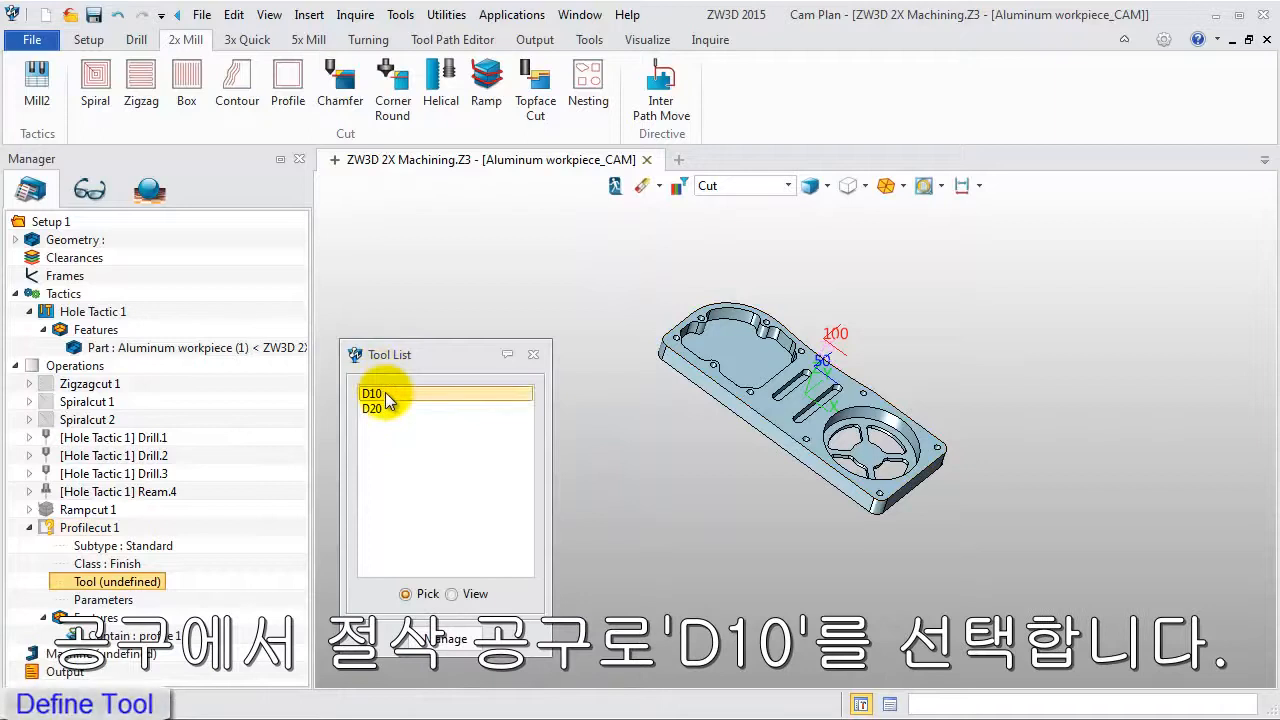
double_click(385, 394)
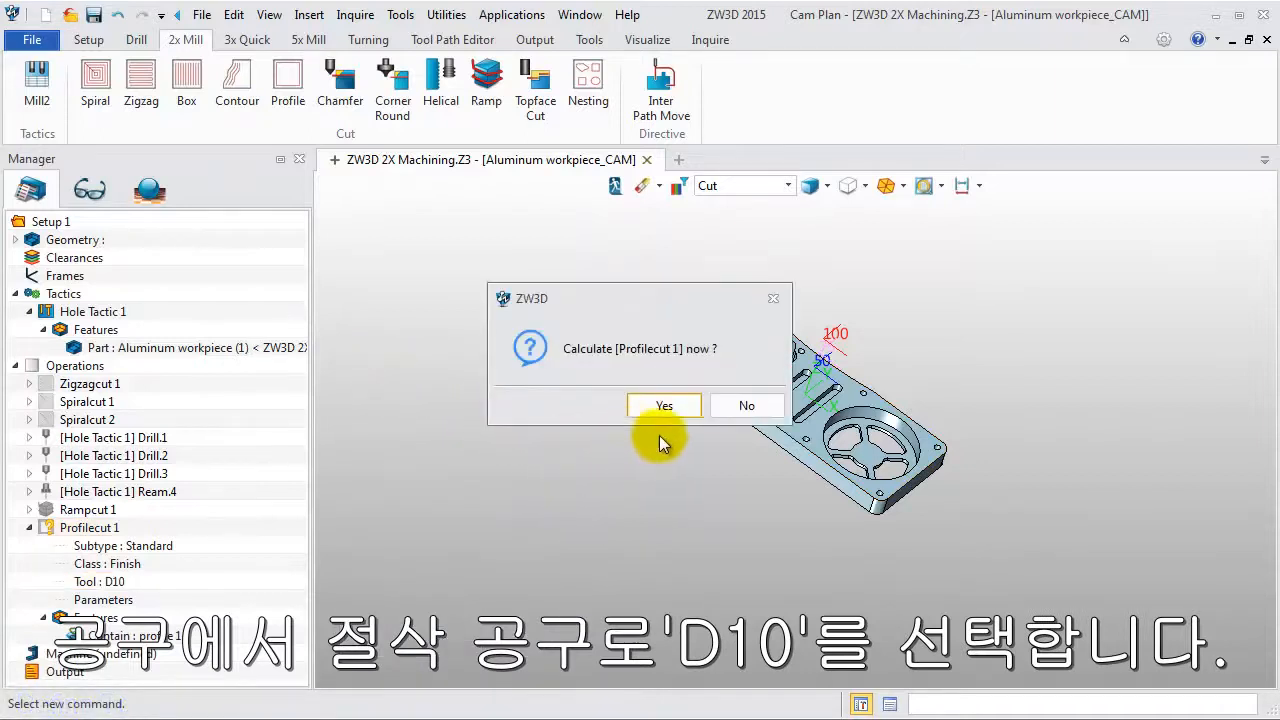
click(732, 414)
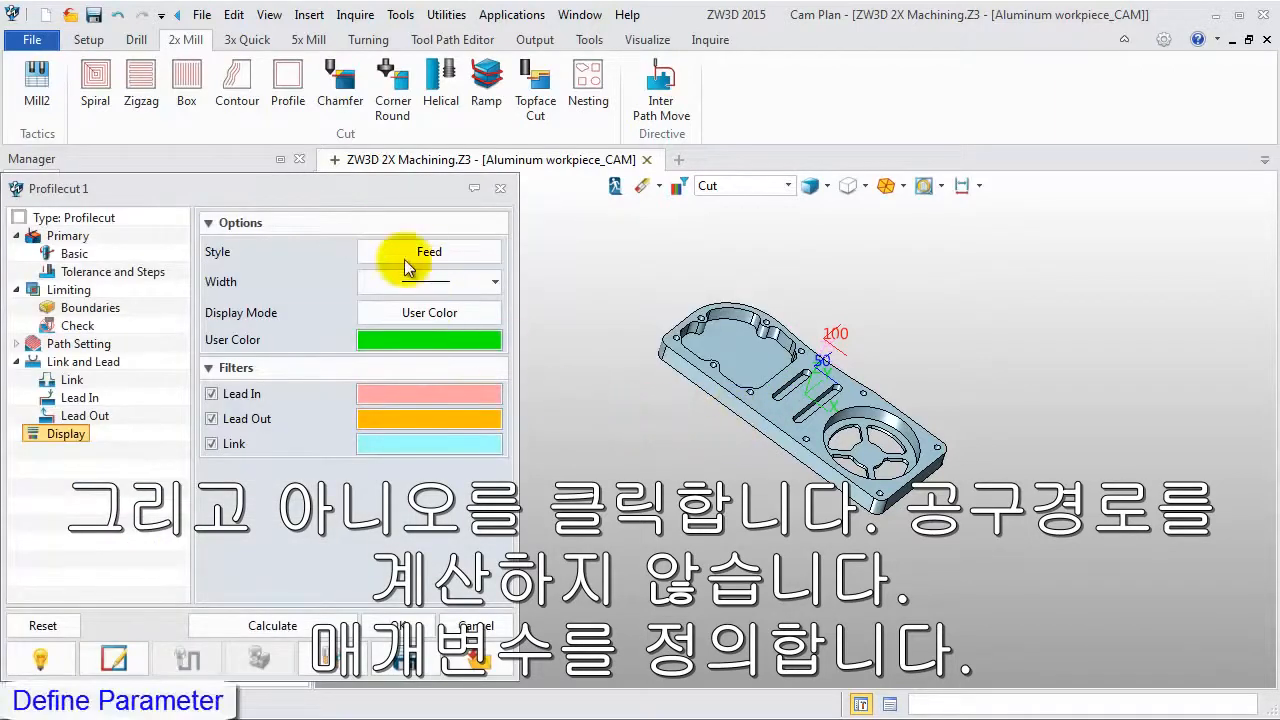
Set Profilecut 1's absolute bottom Z limit by picking a point on the underside of the part
drag(322, 196, 412, 169)
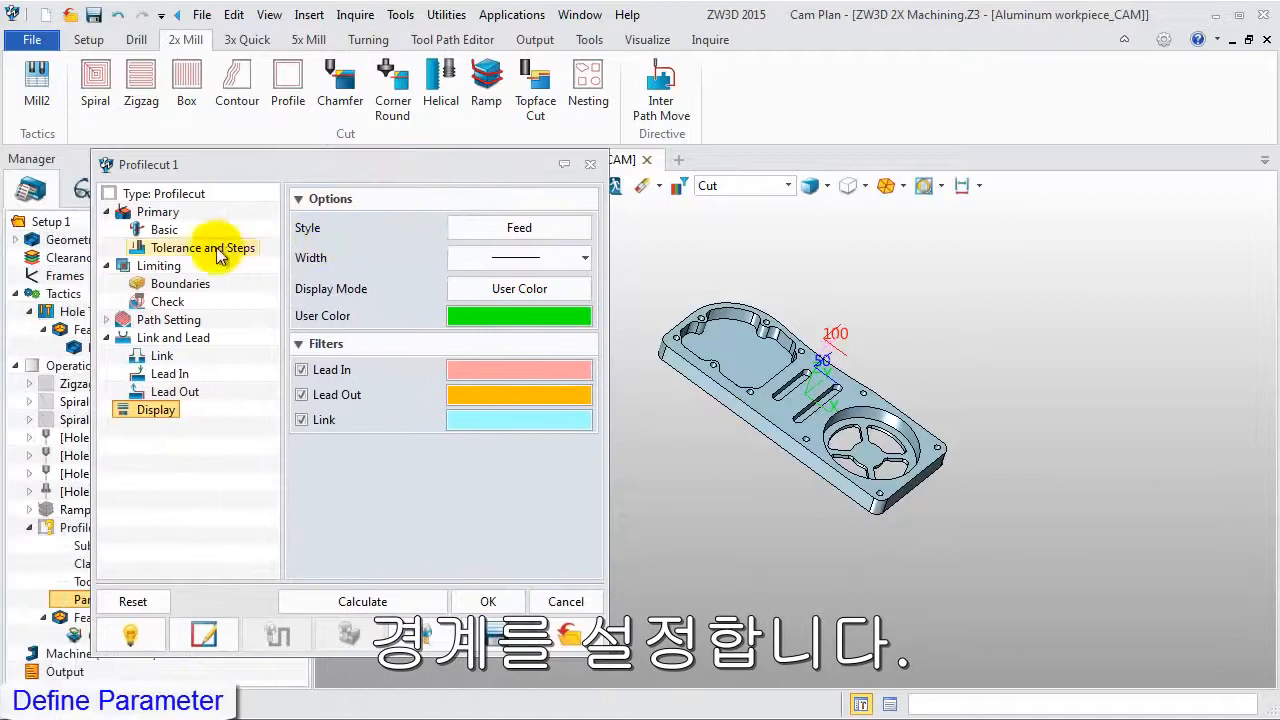
click(165, 266)
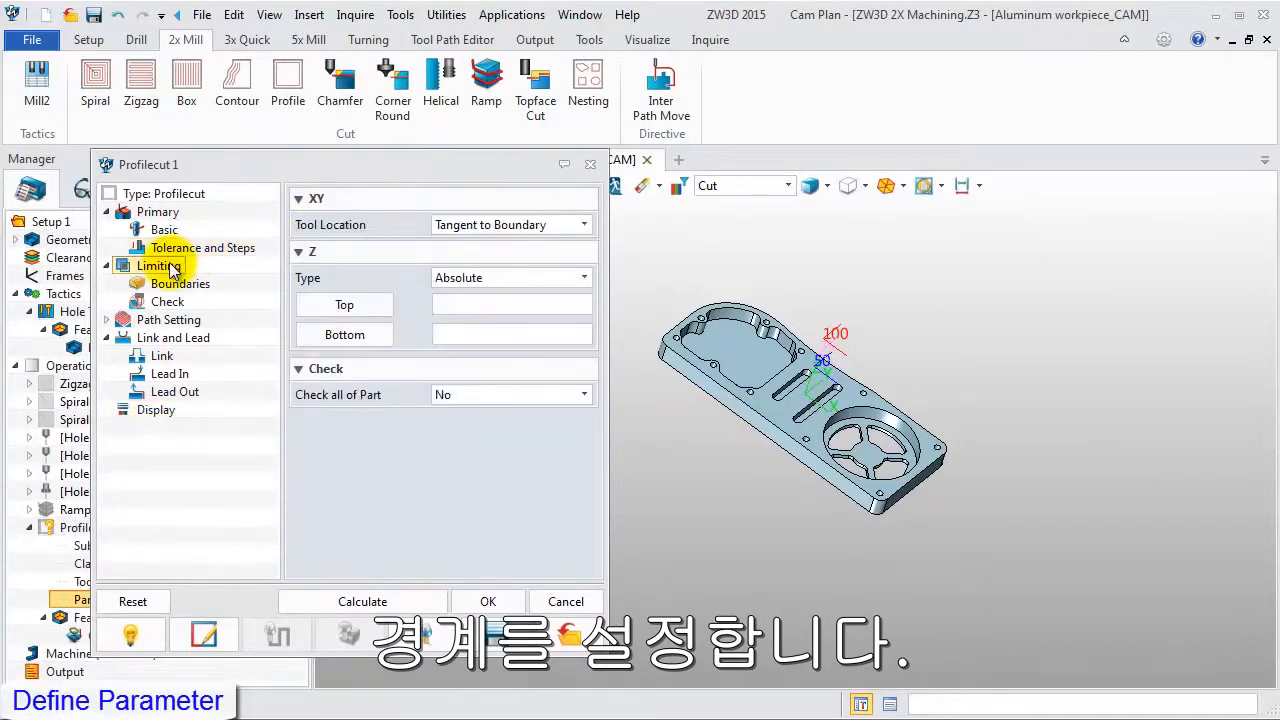
click(360, 334)
scroll(772, 445, up, 3)
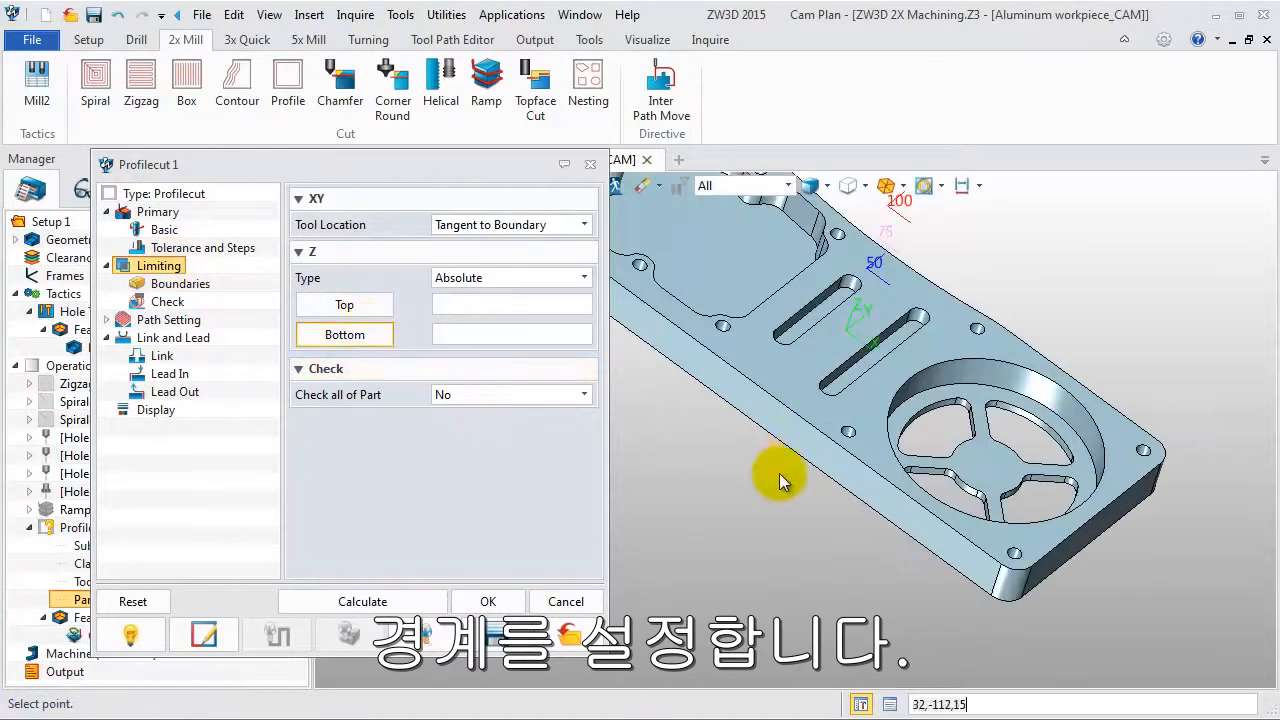
middle_drag(779, 473, 862, 376)
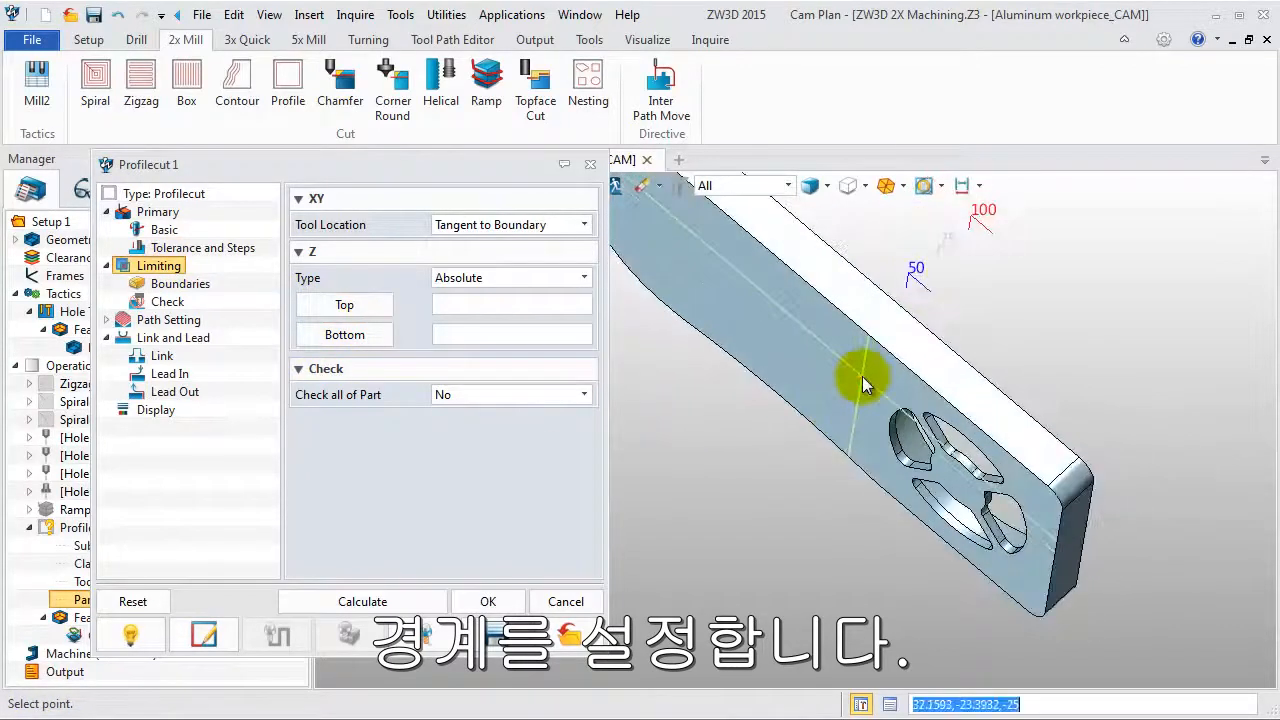
click(862, 376)
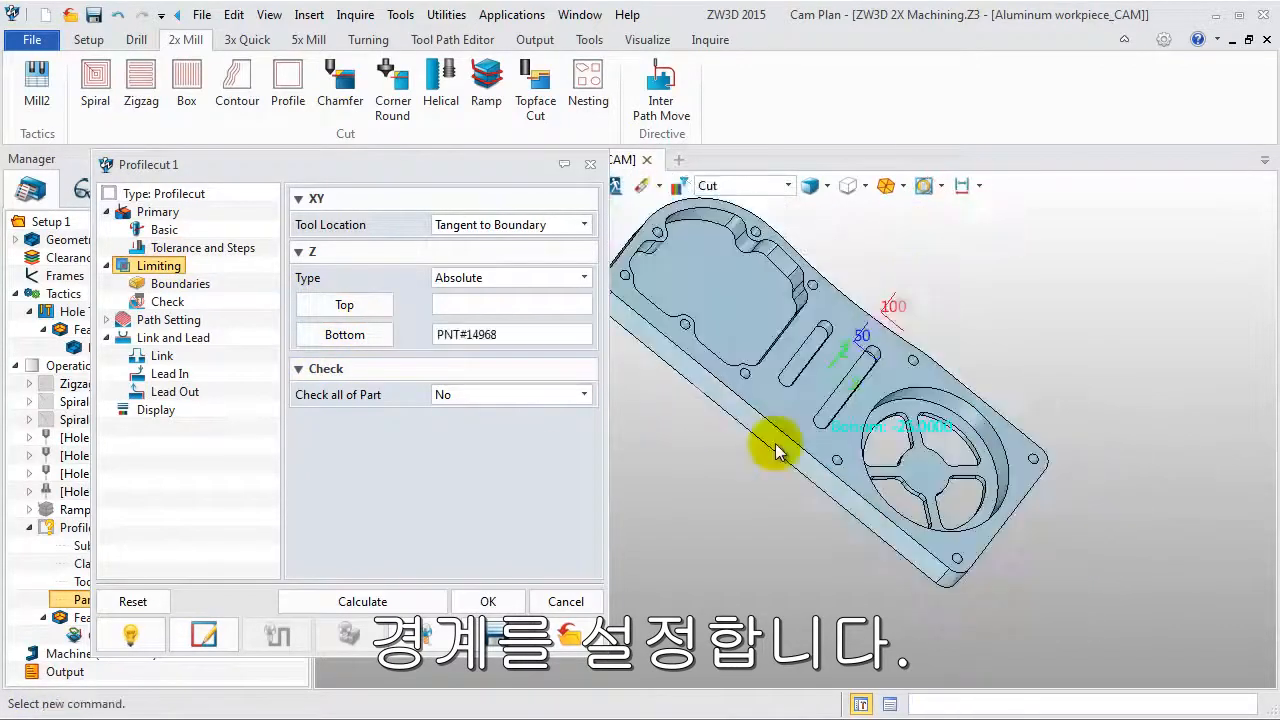
Set Profilecut 1's profile side to Right in its path settings
click(170, 322)
click(500, 274)
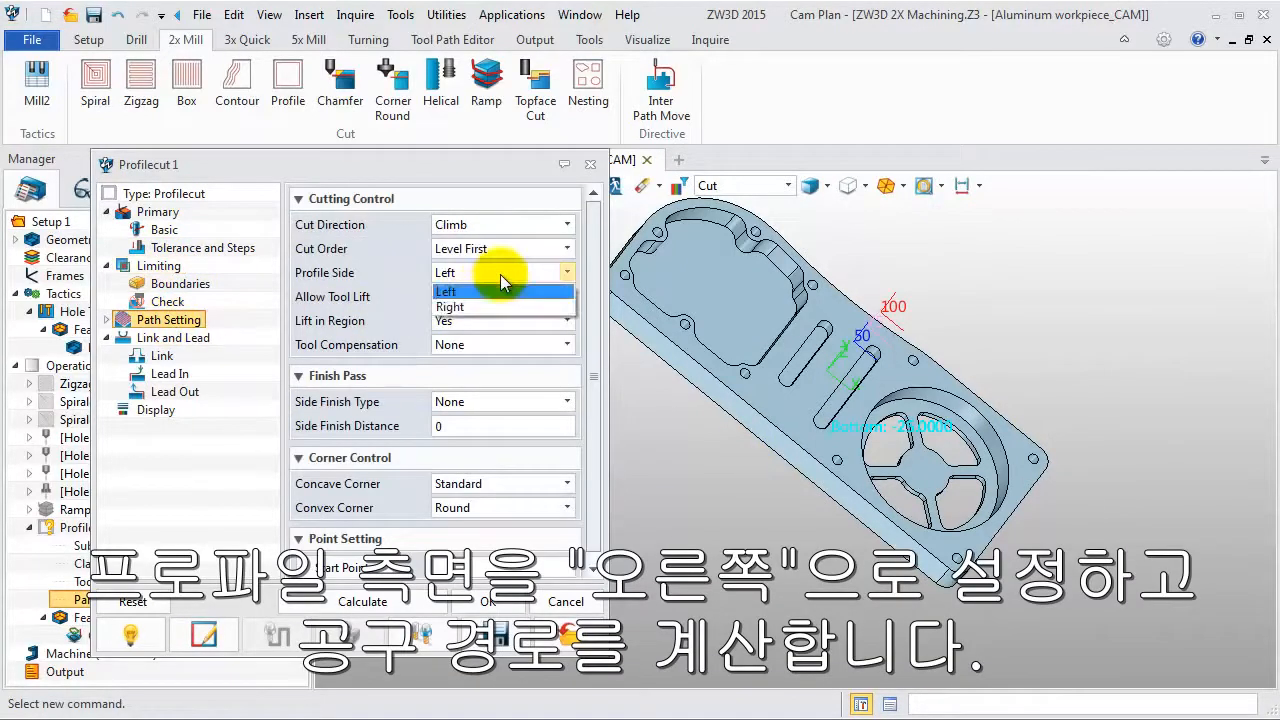
click(498, 305)
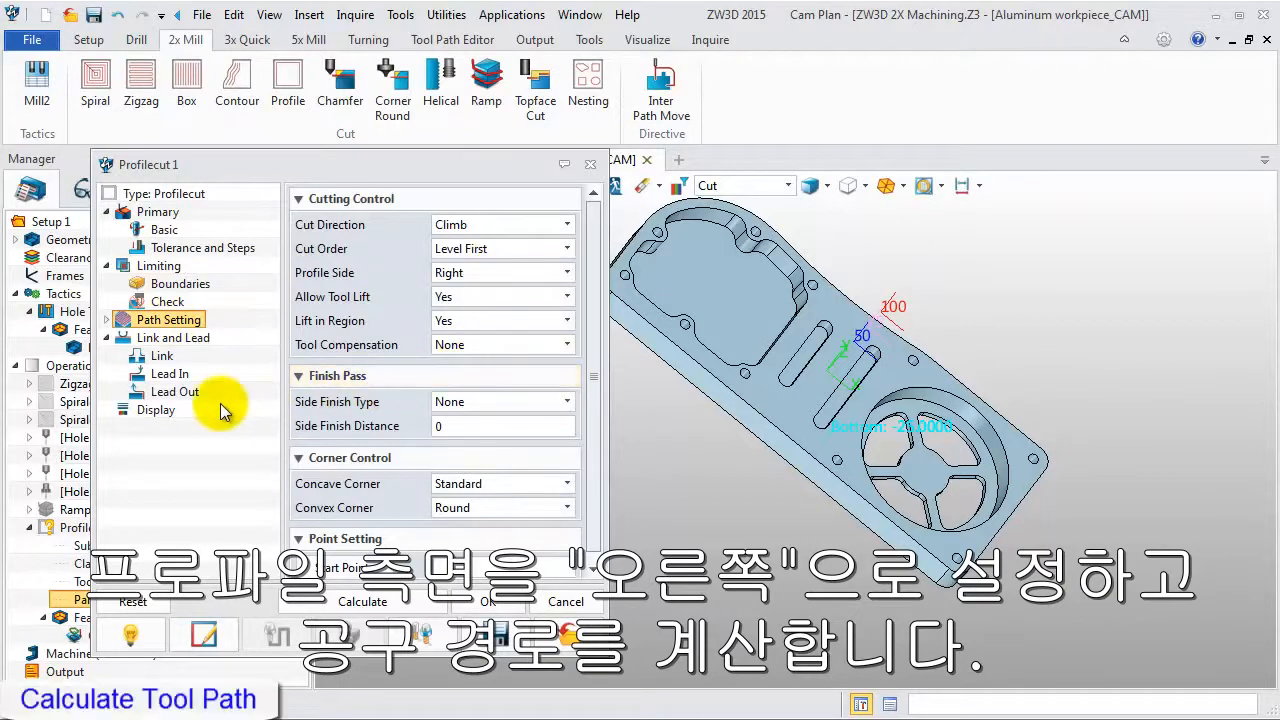
Calculate the Profilecut 1 toolpath around the part's outer contour and accept the operation
click(315, 604)
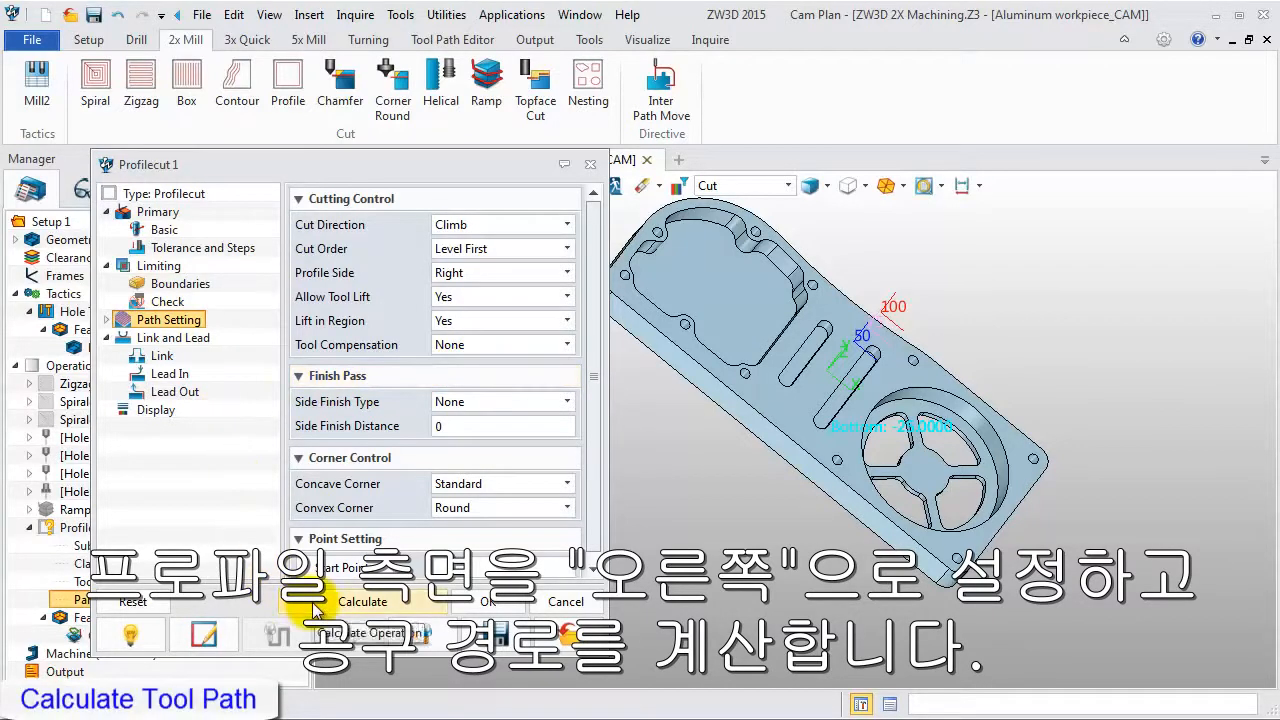
right_drag(750, 486, 706, 470)
scroll(706, 470, up, 4)
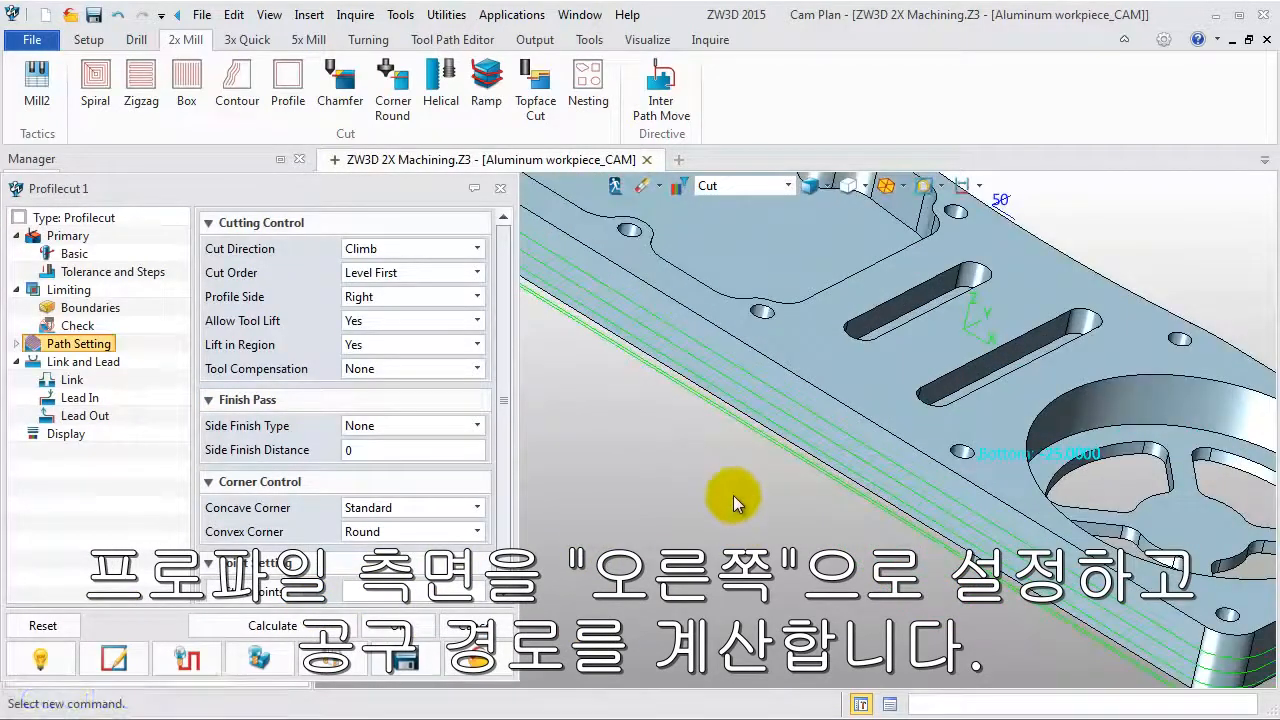
scroll(733, 495, down, 3)
middle_drag(734, 497, 746, 490)
right_drag(746, 489, 747, 486)
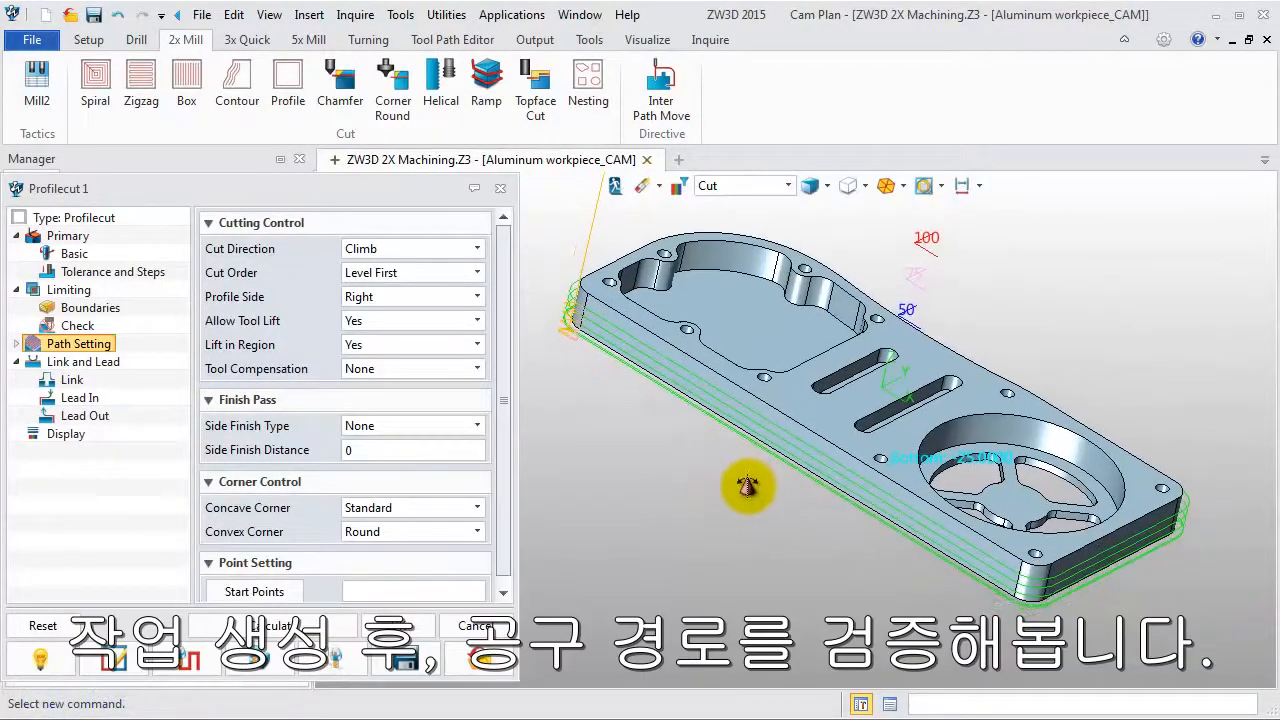
click(412, 627)
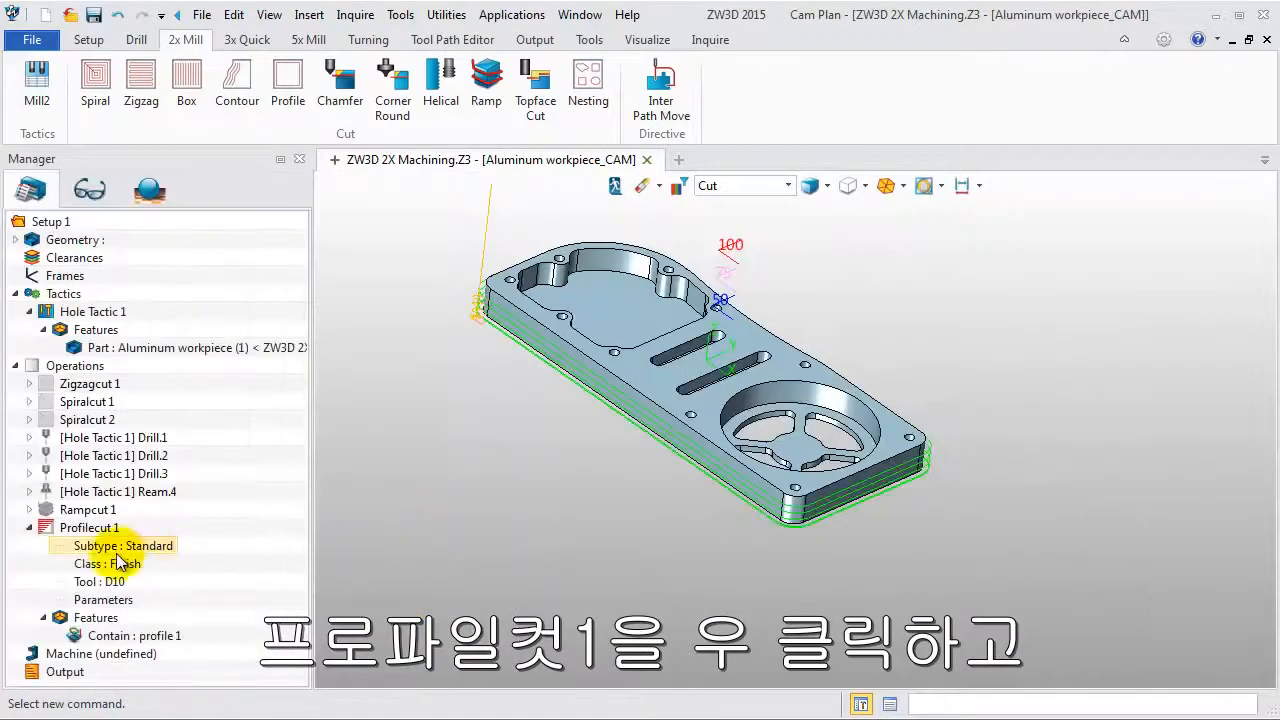
Verify the Profilecut 1 toolpath by playing the tool motion forward and pausing it partway along the path
right_click(68, 530)
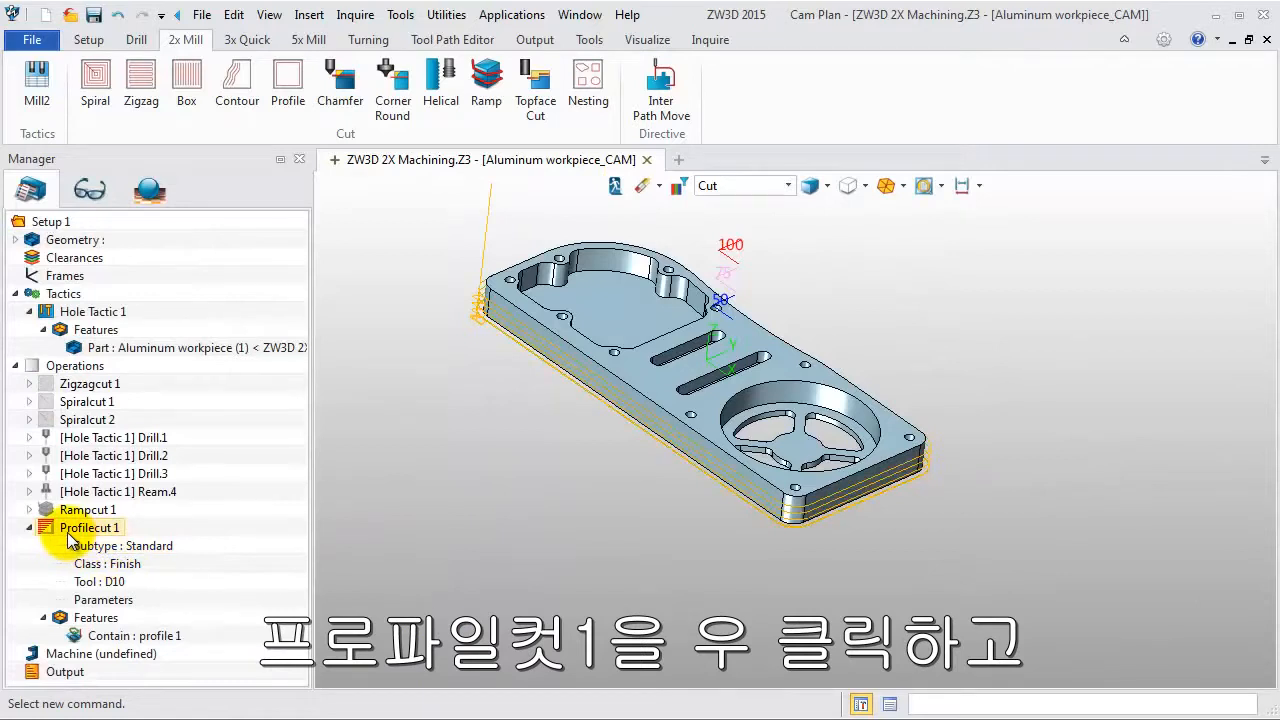
right_click(68, 538)
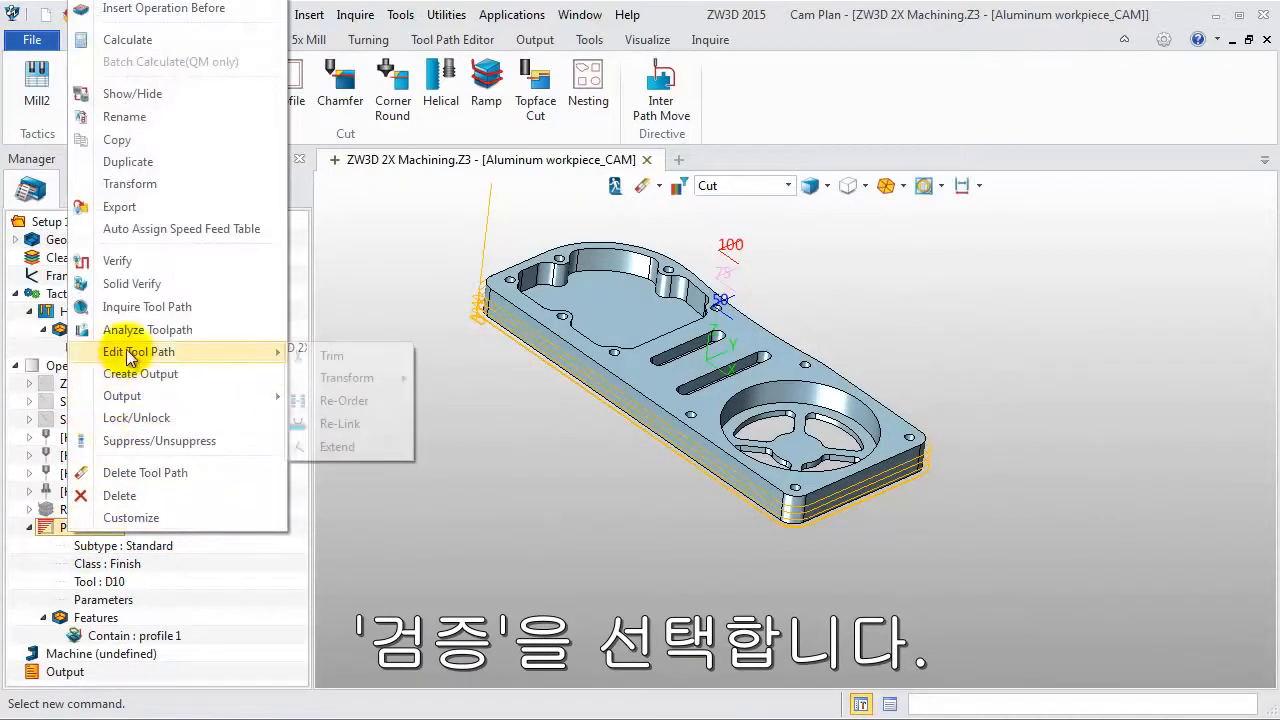
click(131, 268)
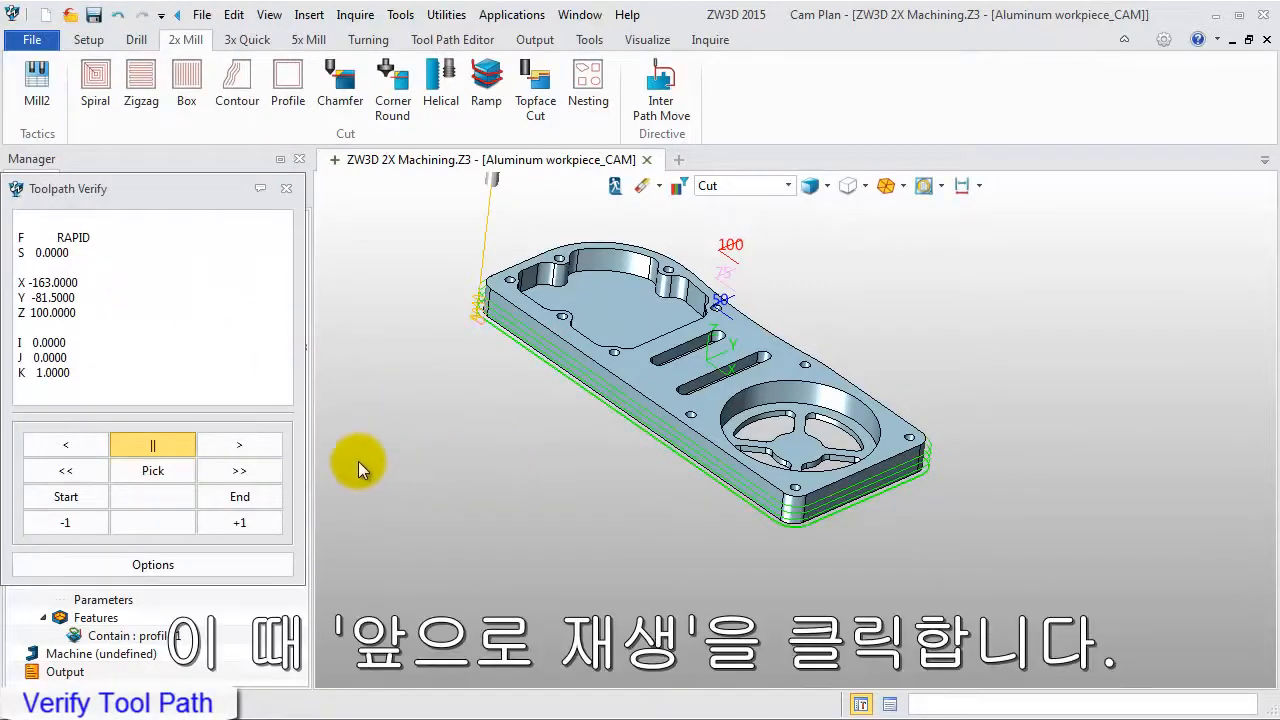
click(212, 450)
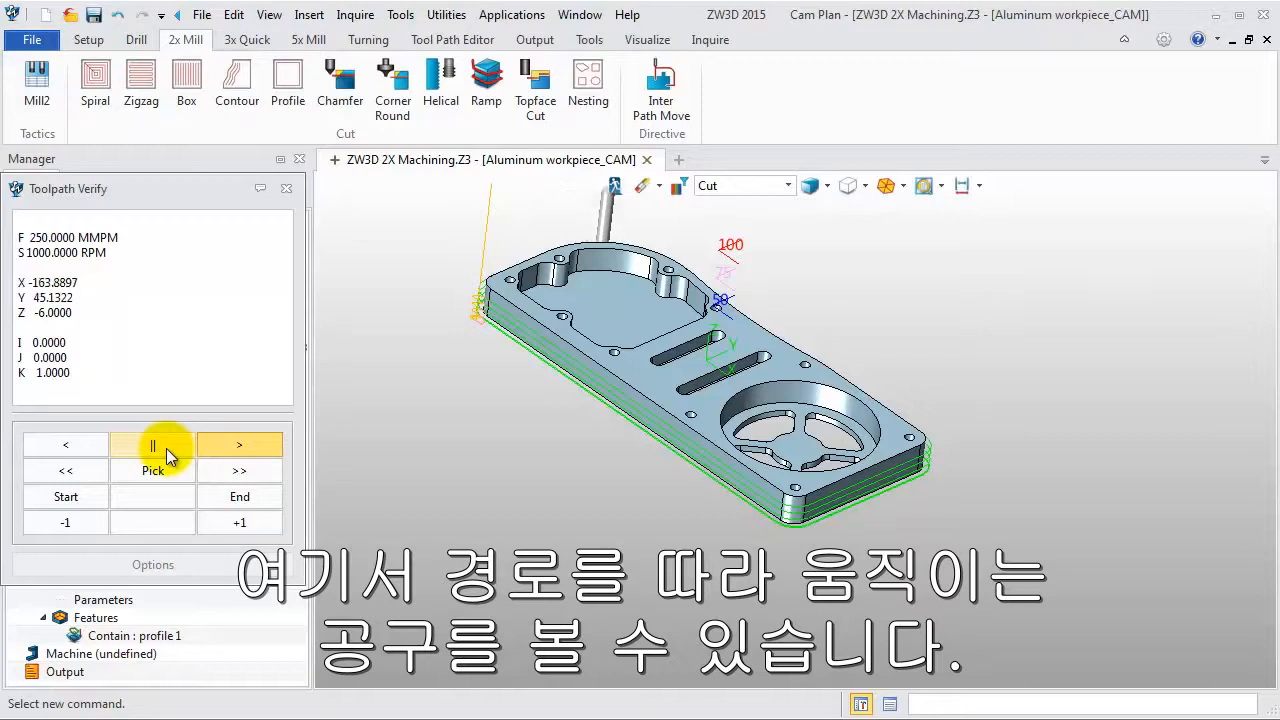
click(166, 448)
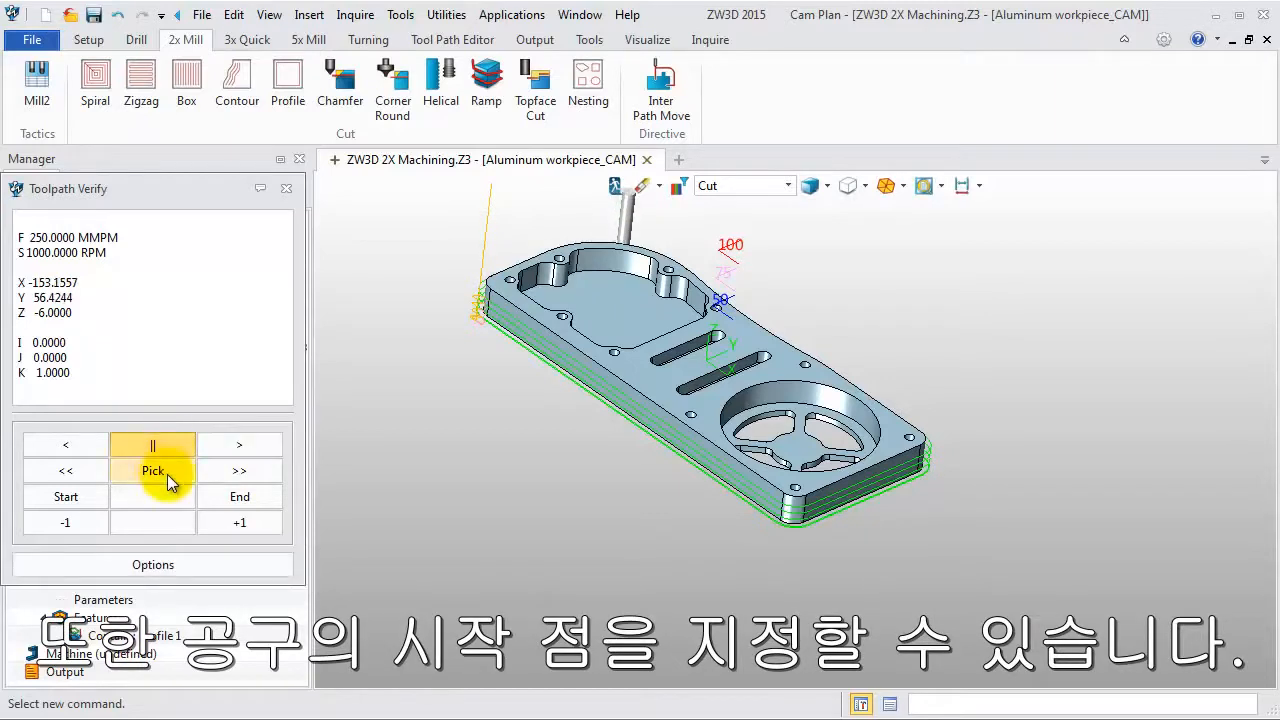
Replay Profilecut 1's tool motion from a start point picked on the part's short end edge, pause it, and end the toolpath verification
click(167, 474)
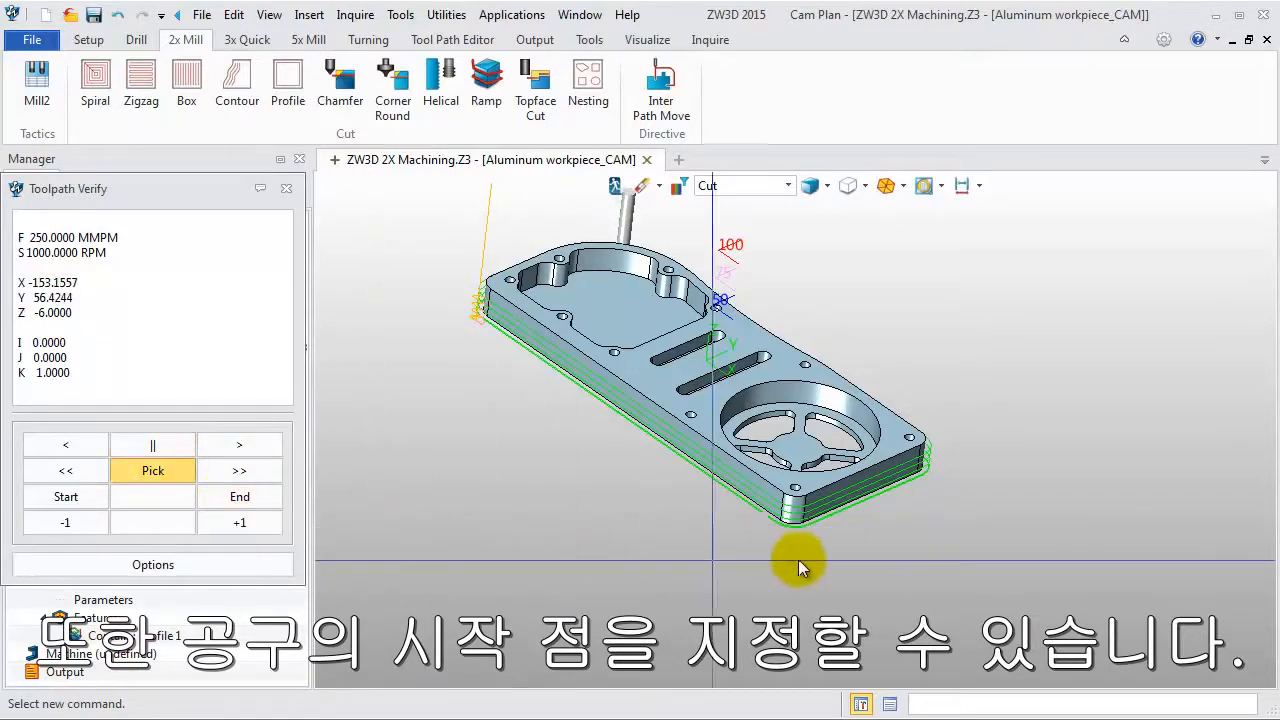
click(863, 497)
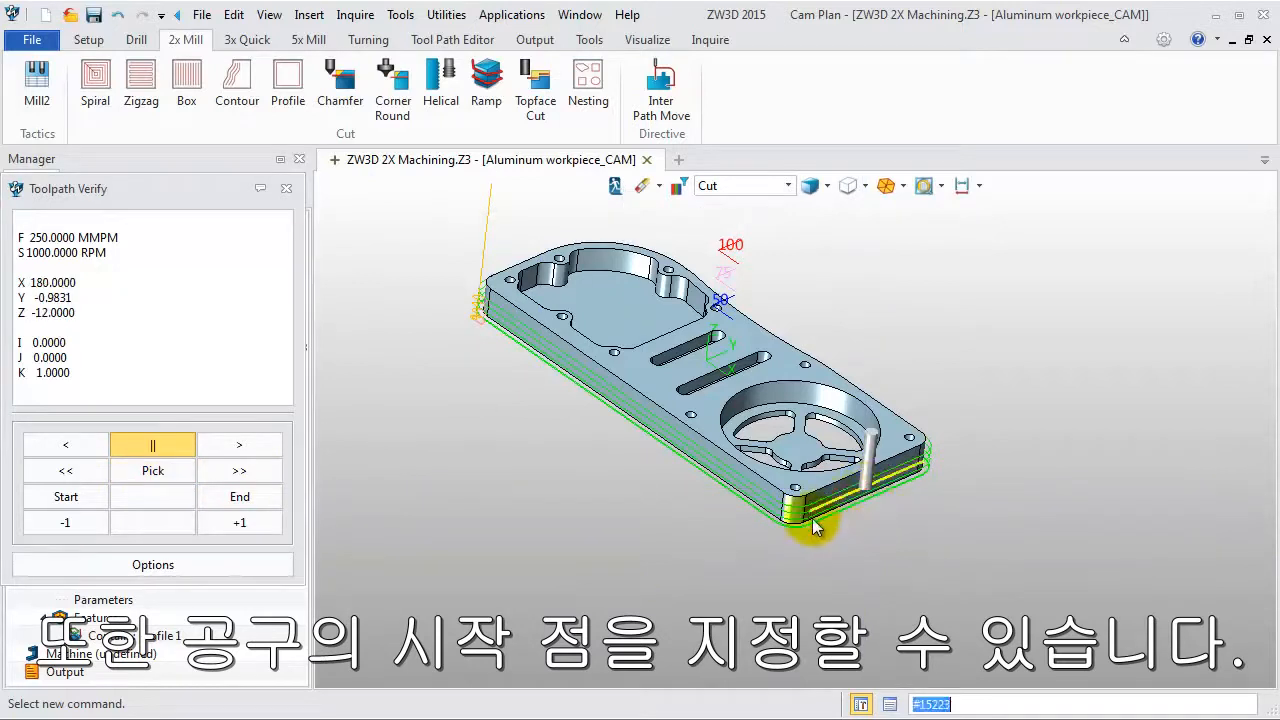
click(233, 450)
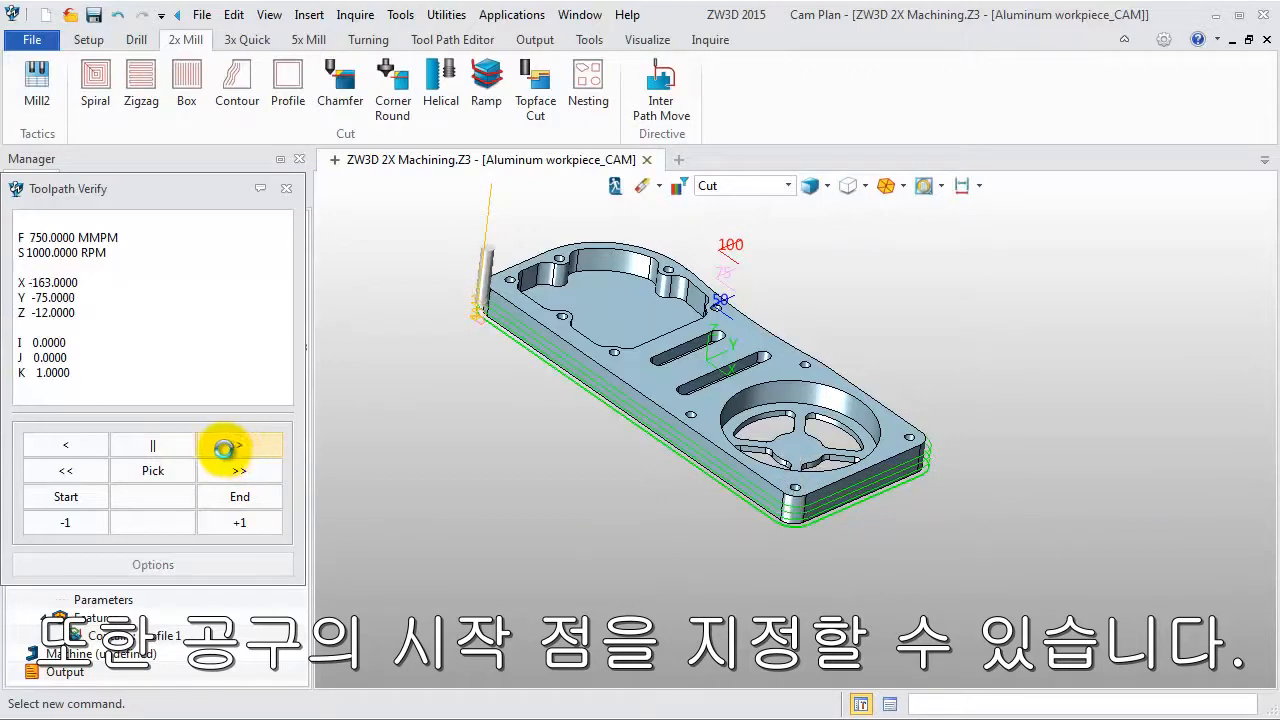
click(183, 450)
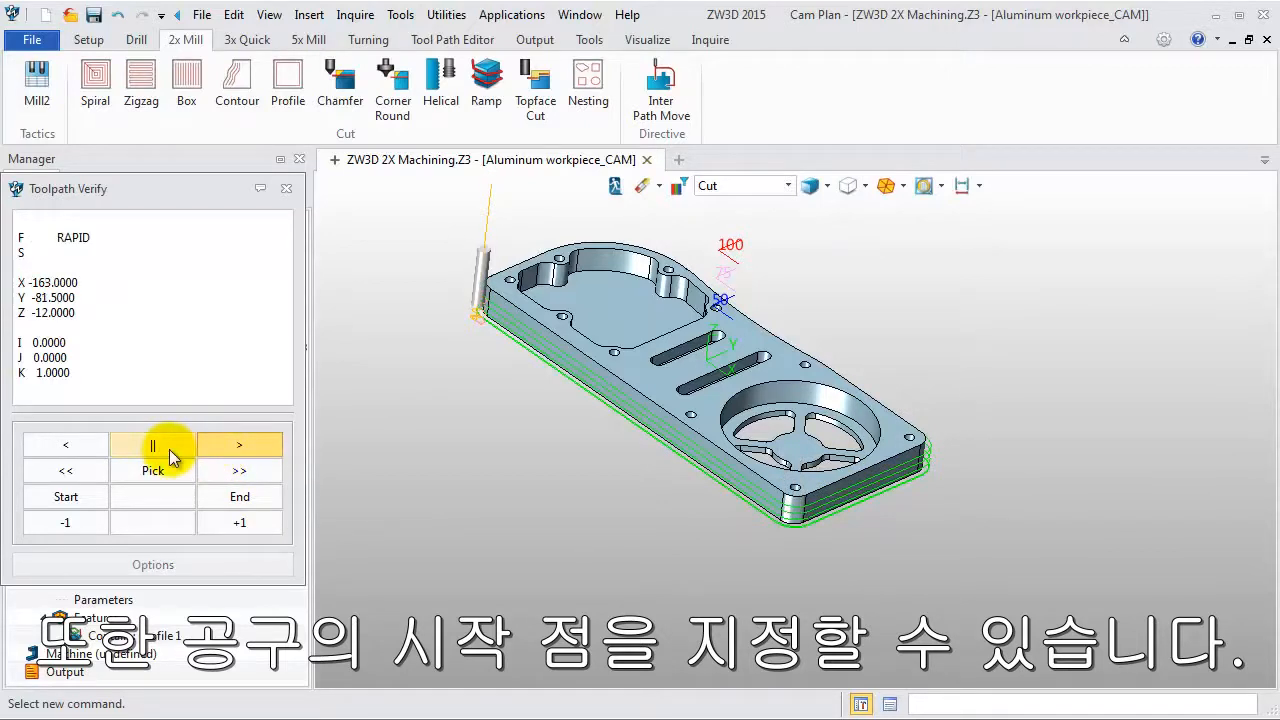
click(287, 190)
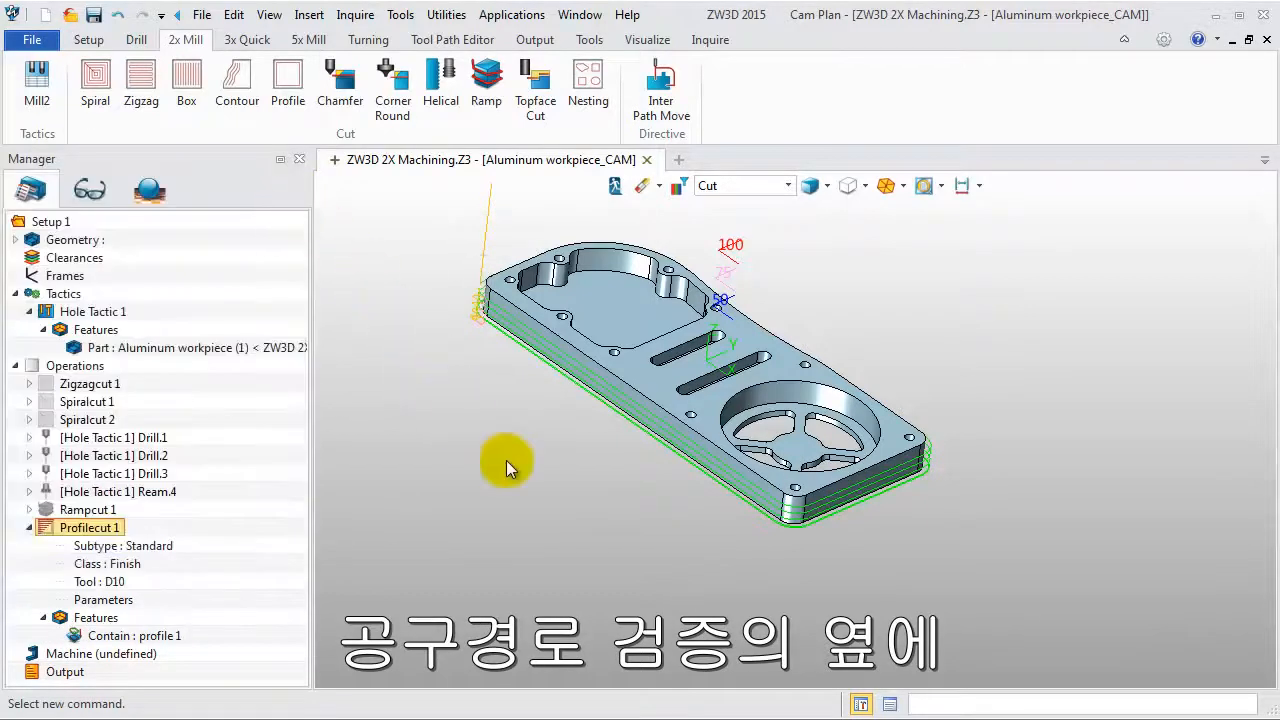
Start a Solid Verify session for all operations and run the material-removal simulation on the stock into Spiralcut 1
scroll(518, 470, down, 3)
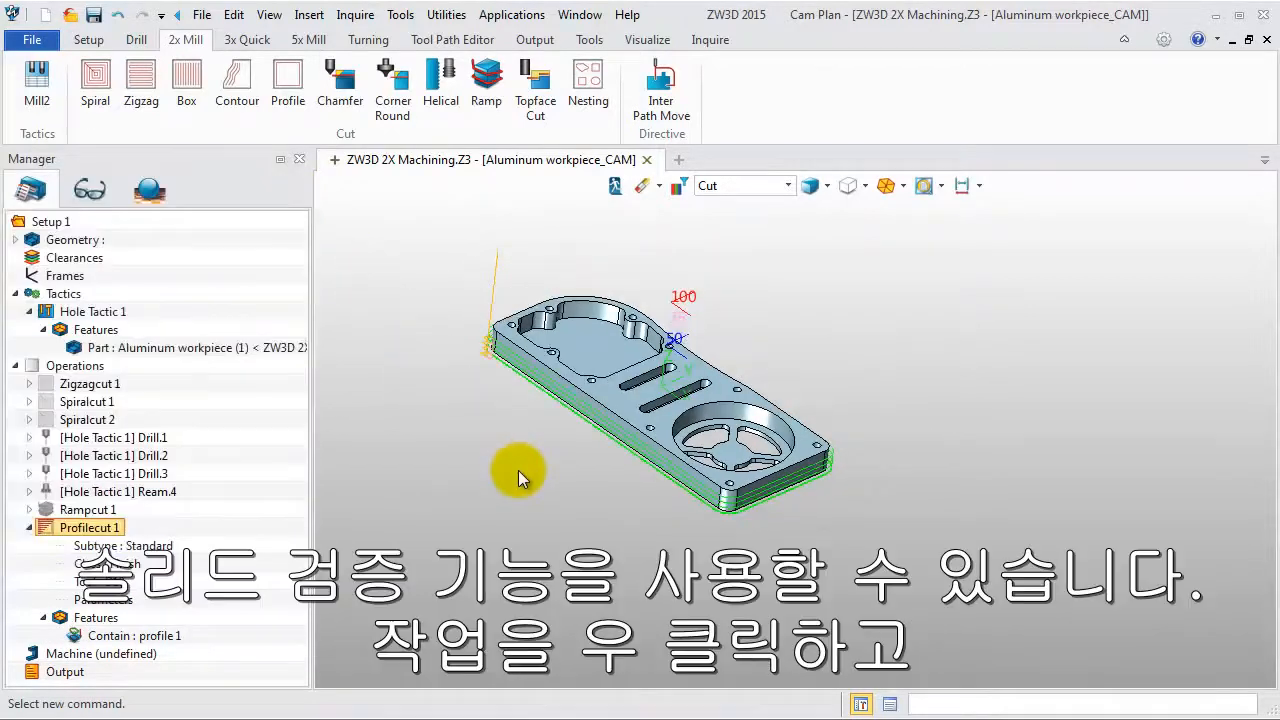
right_click(75, 372)
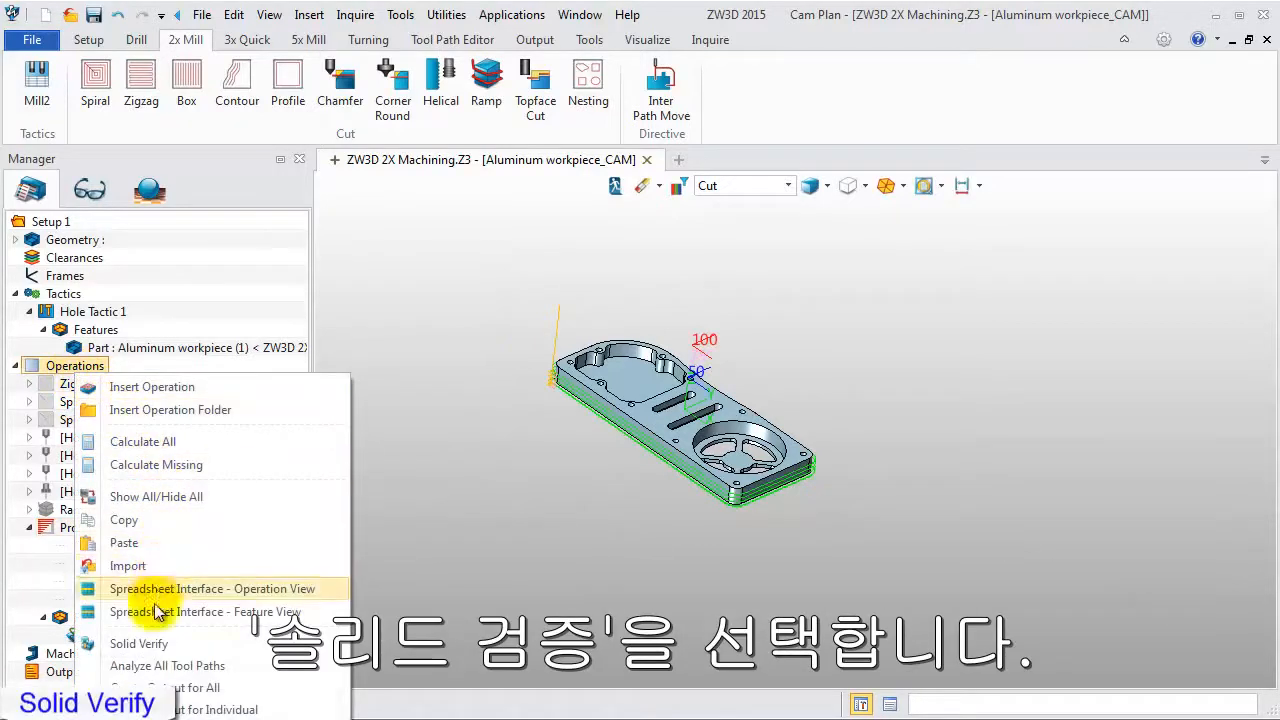
click(150, 643)
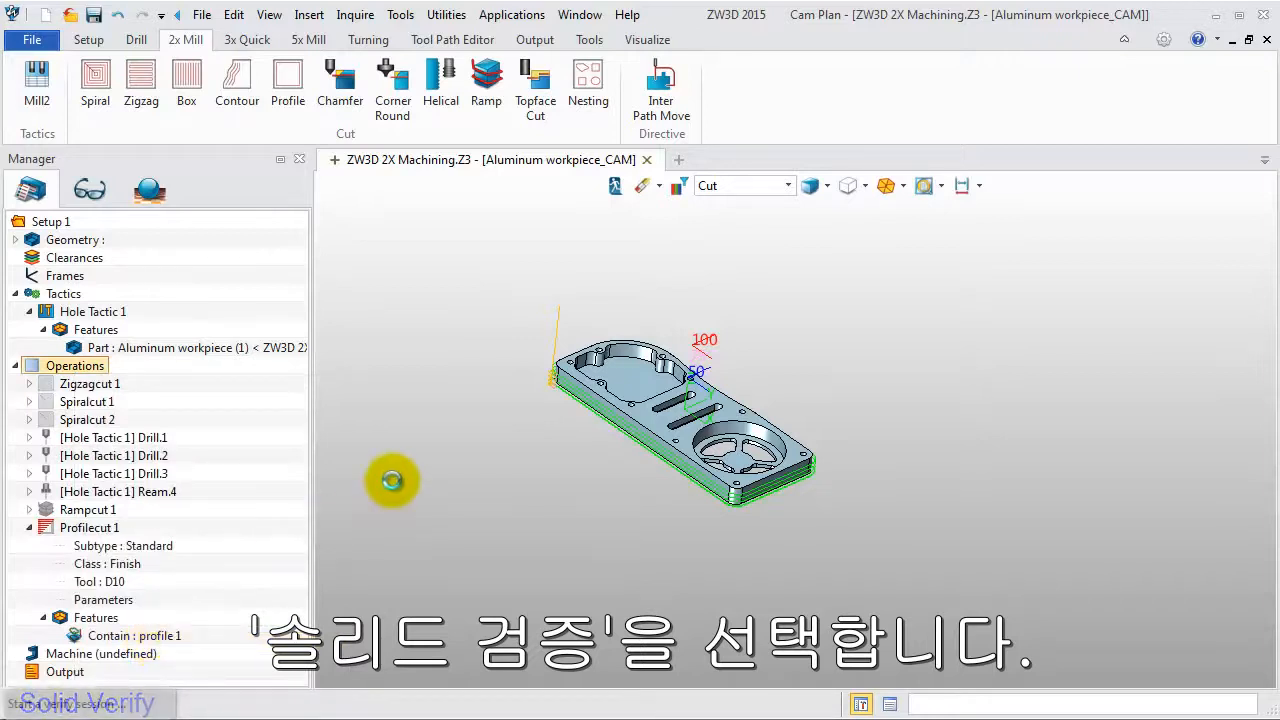
drag(178, 165, 189, 41)
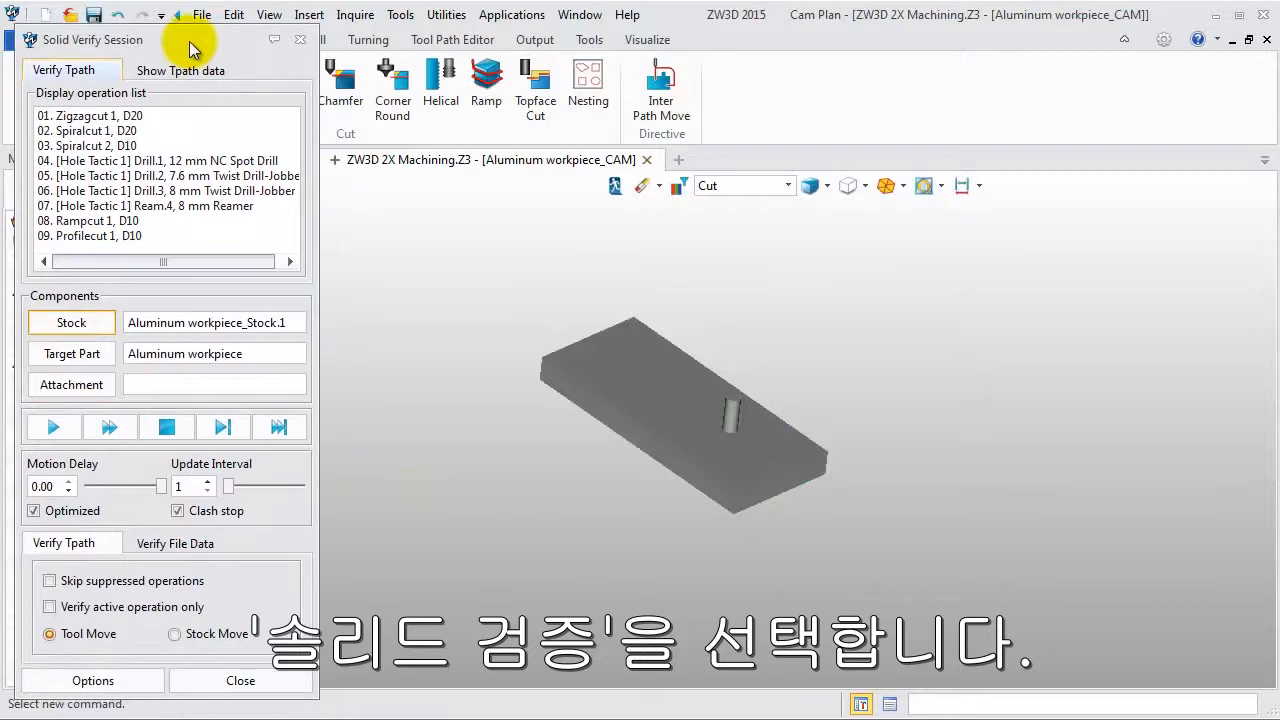
click(64, 435)
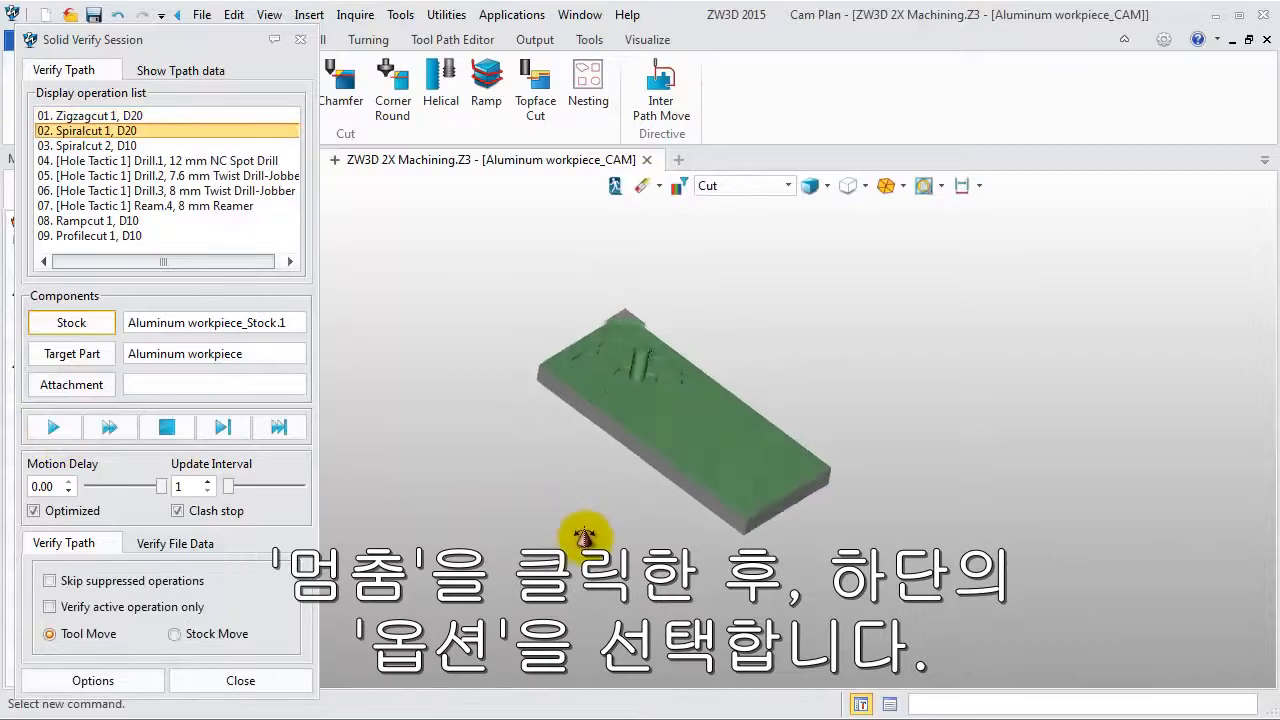
right_drag(584, 538, 562, 527)
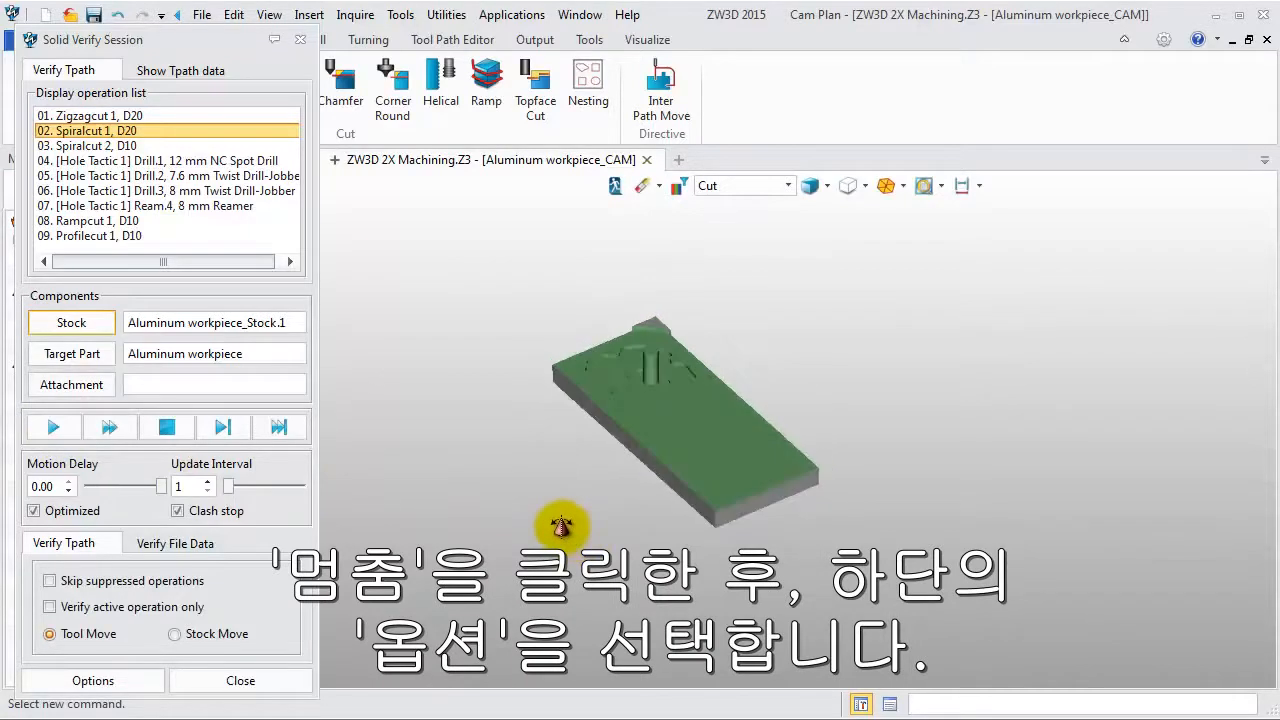
Run the Visual analysis from the simulation options to check the remaining material on the stock, and close the options
click(130, 680)
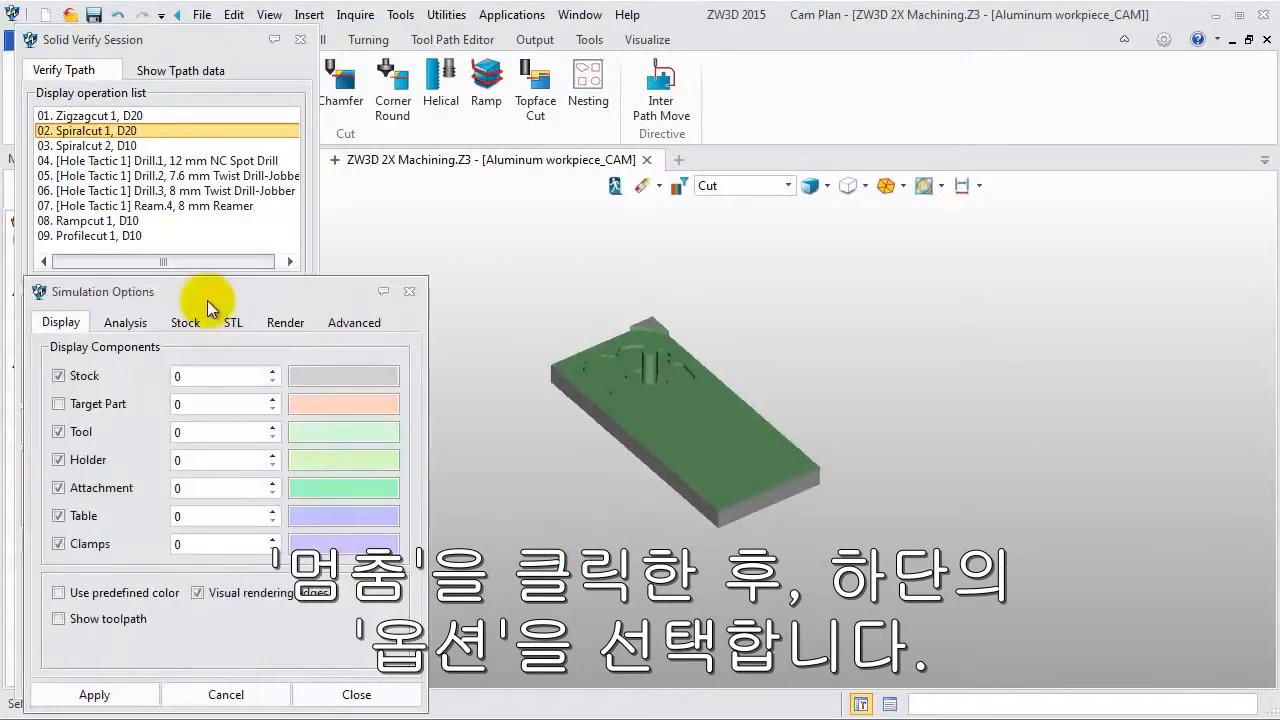
click(125, 323)
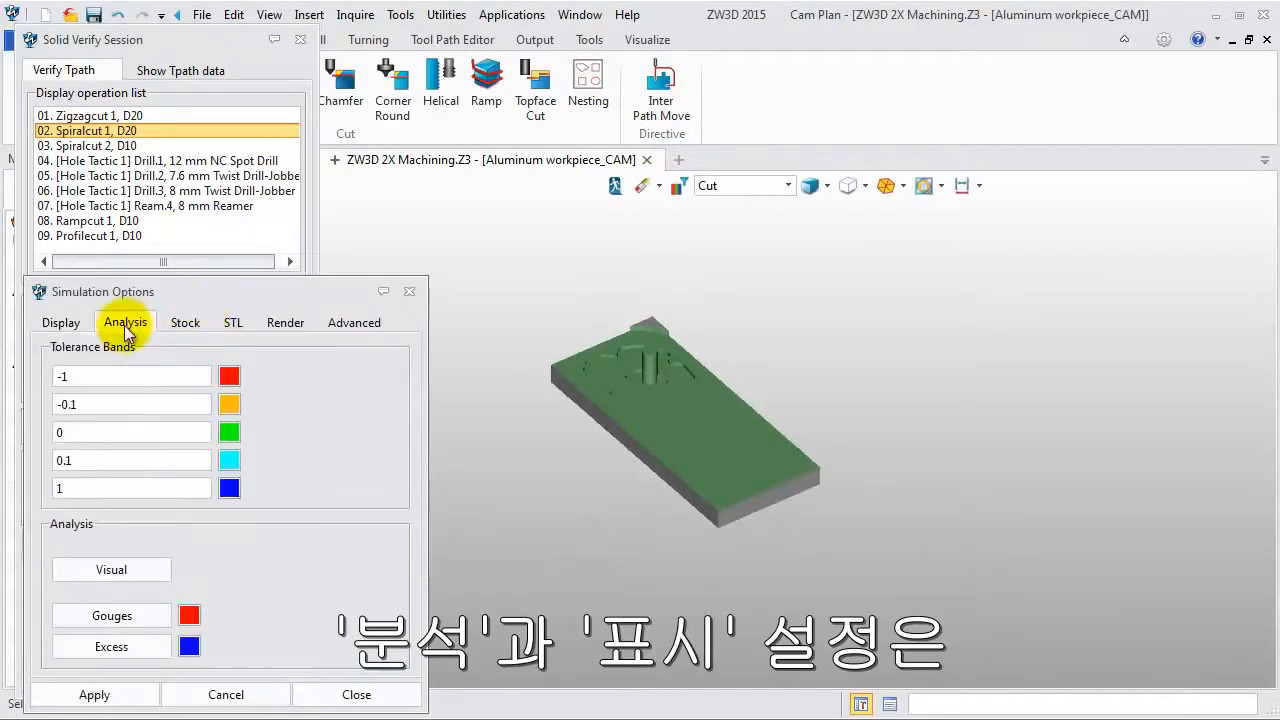
click(136, 578)
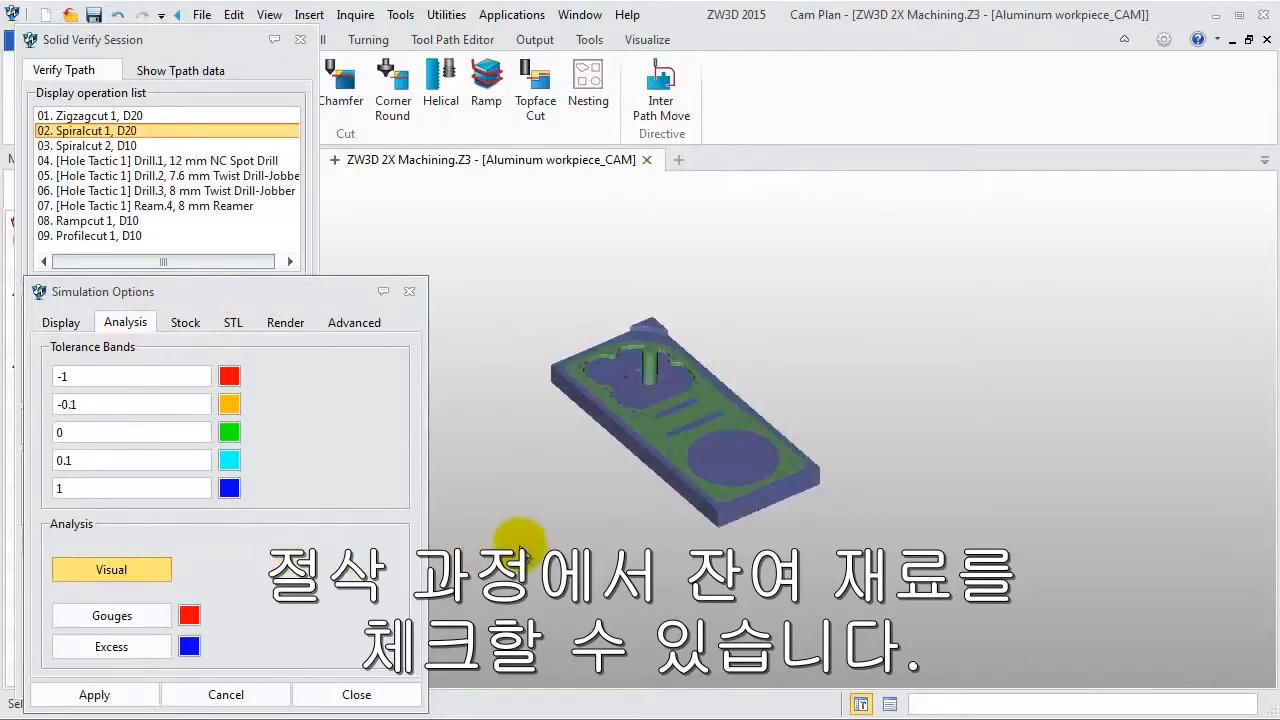
middle_drag(568, 514, 598, 569)
scroll(611, 503, up, 3)
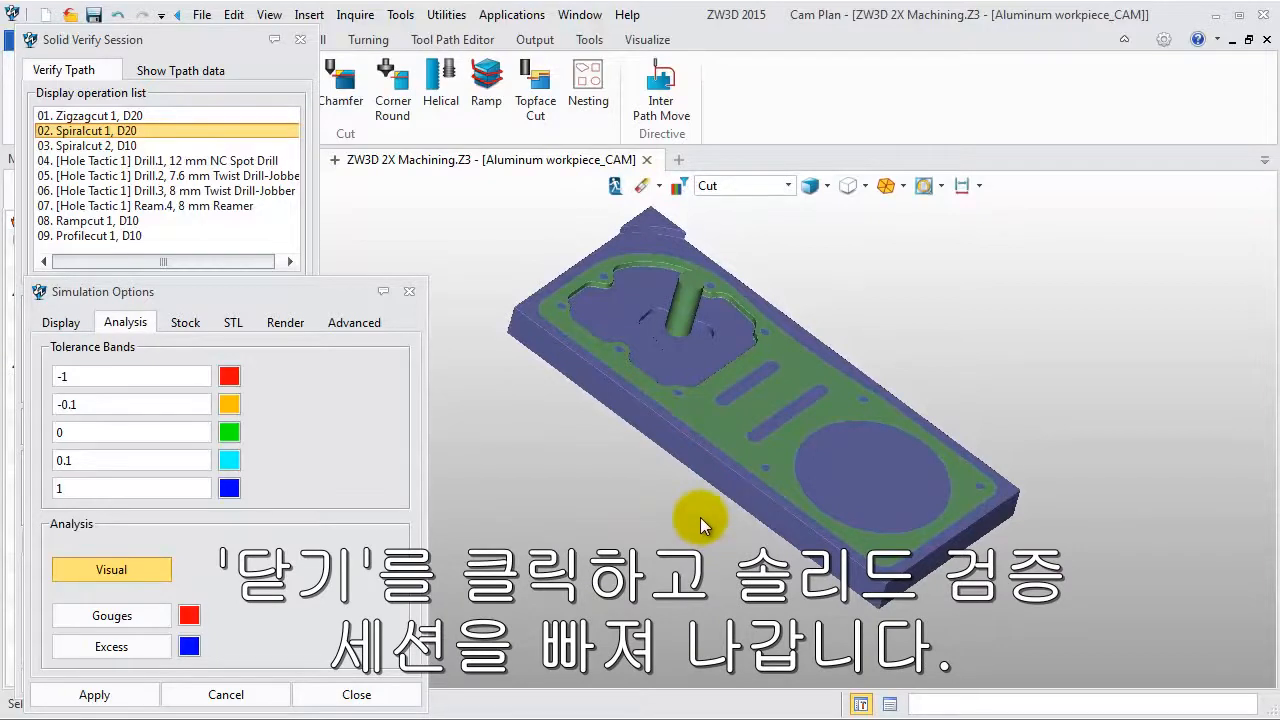
click(335, 695)
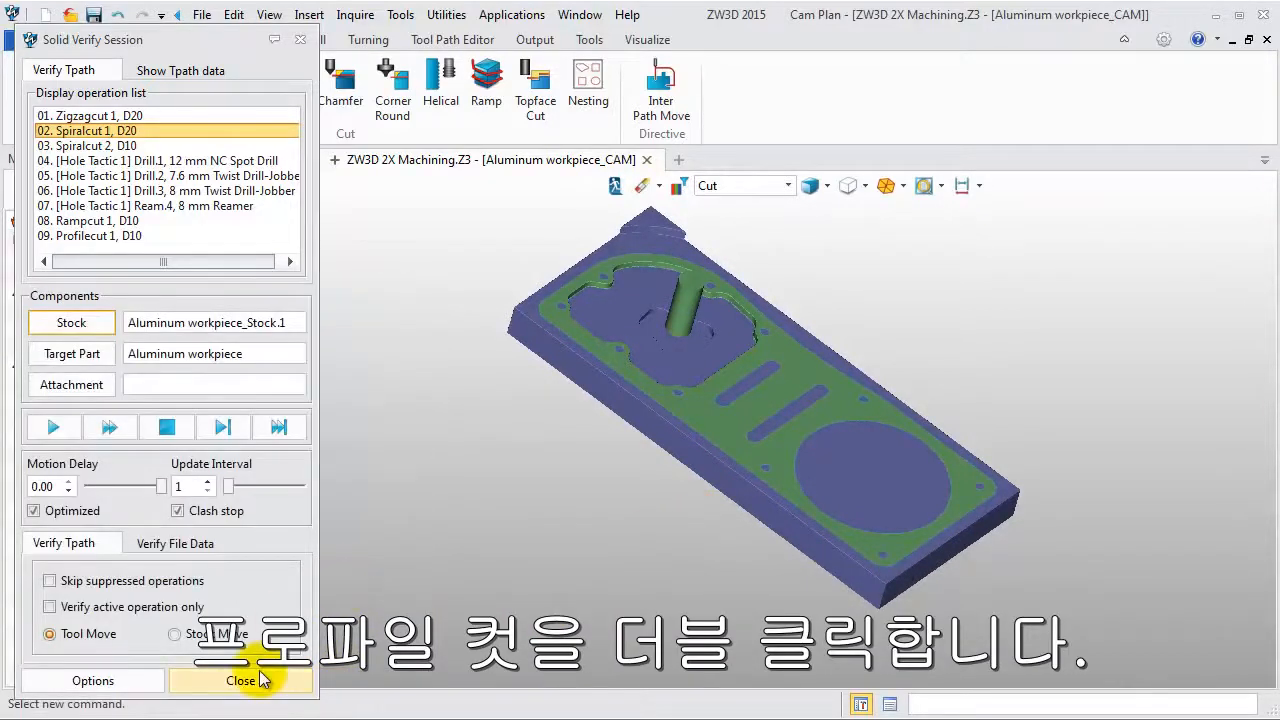
Exit the Solid Verify session, and collapse Profilecut 1 and hide its toolpath
click(245, 680)
click(30, 527)
click(46, 527)
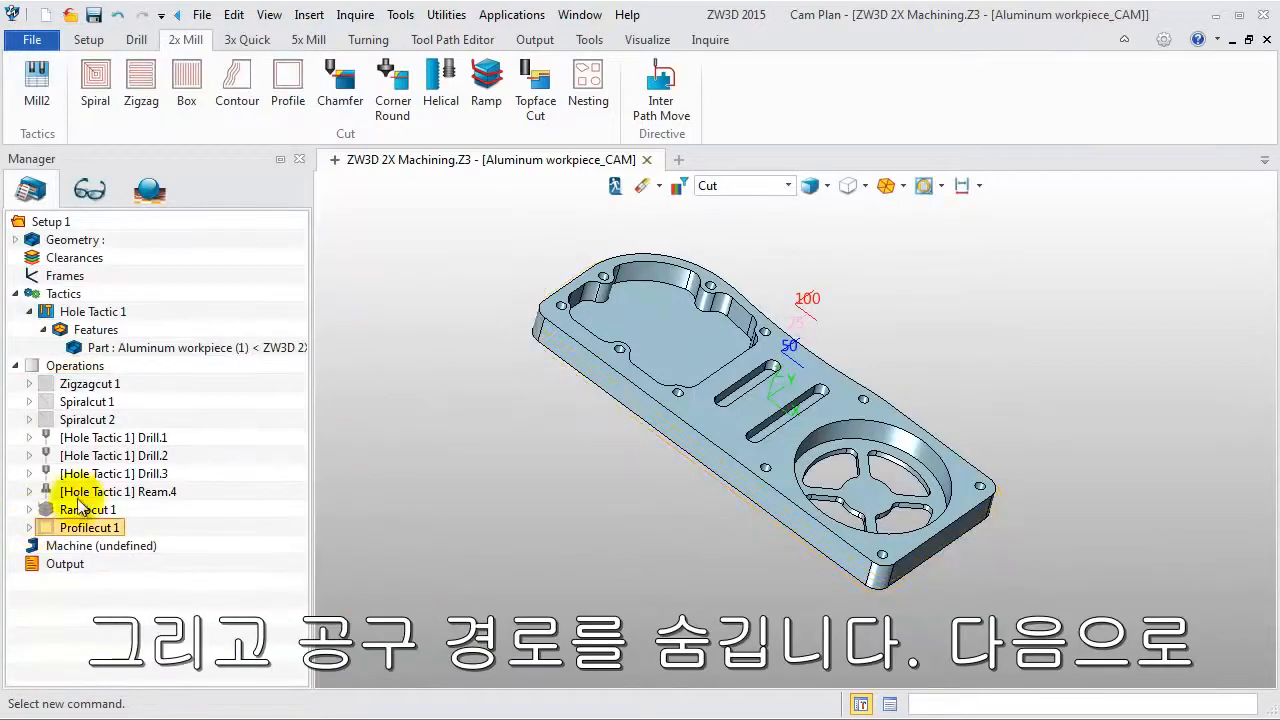
Define the machine as "3X milling" with the FanucBasic post configuration, keeping the other settings at their defaults
double_click(128, 556)
drag(510, 139, 455, 18)
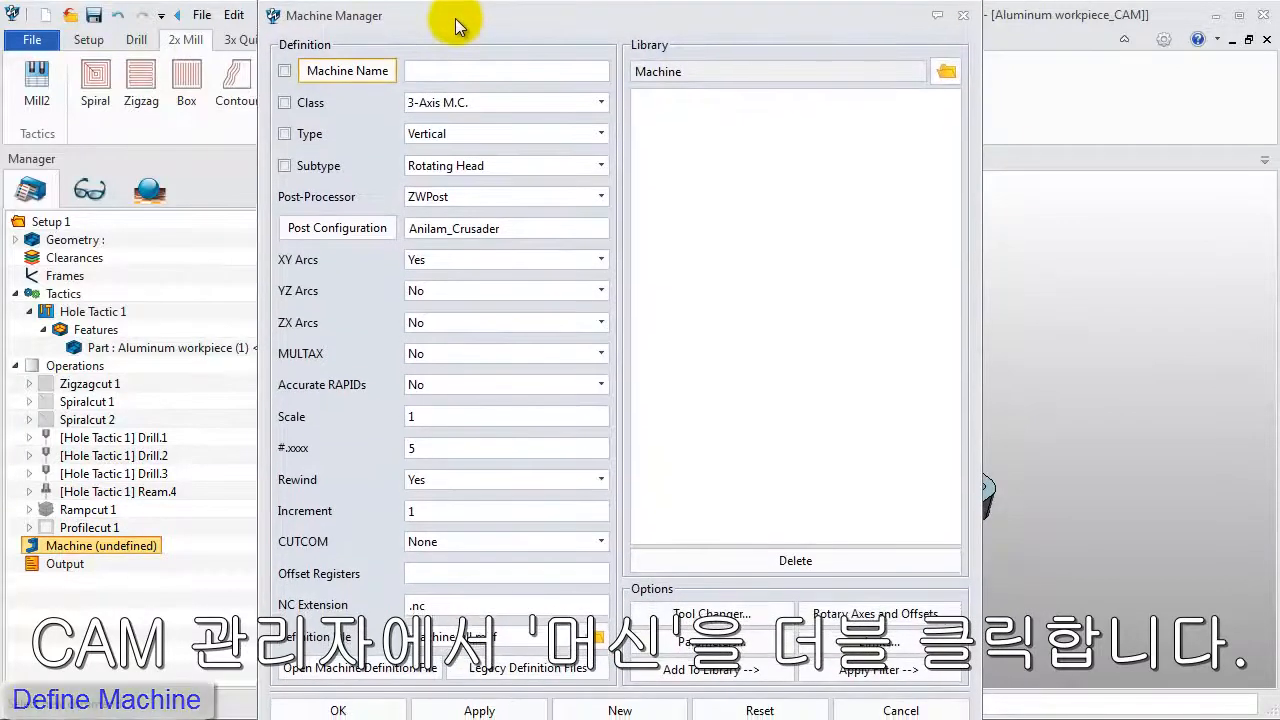
click(443, 67)
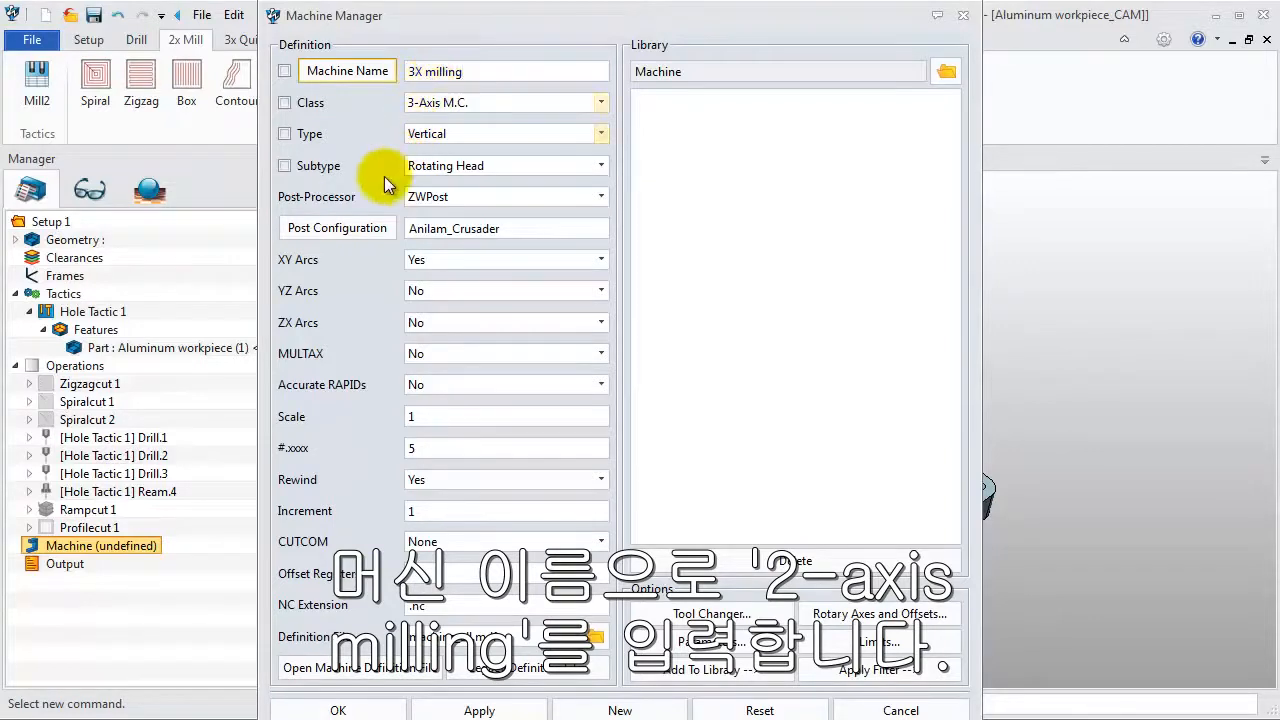
click(359, 229)
drag(441, 242, 495, 182)
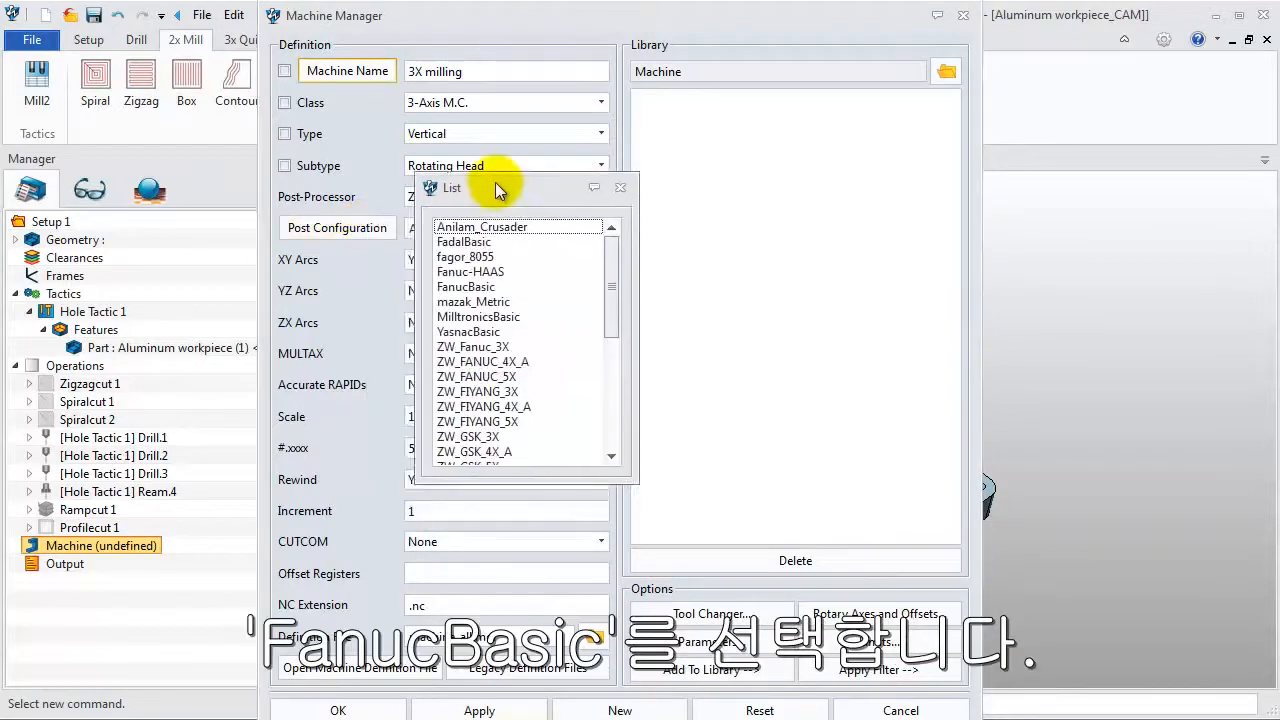
double_click(471, 283)
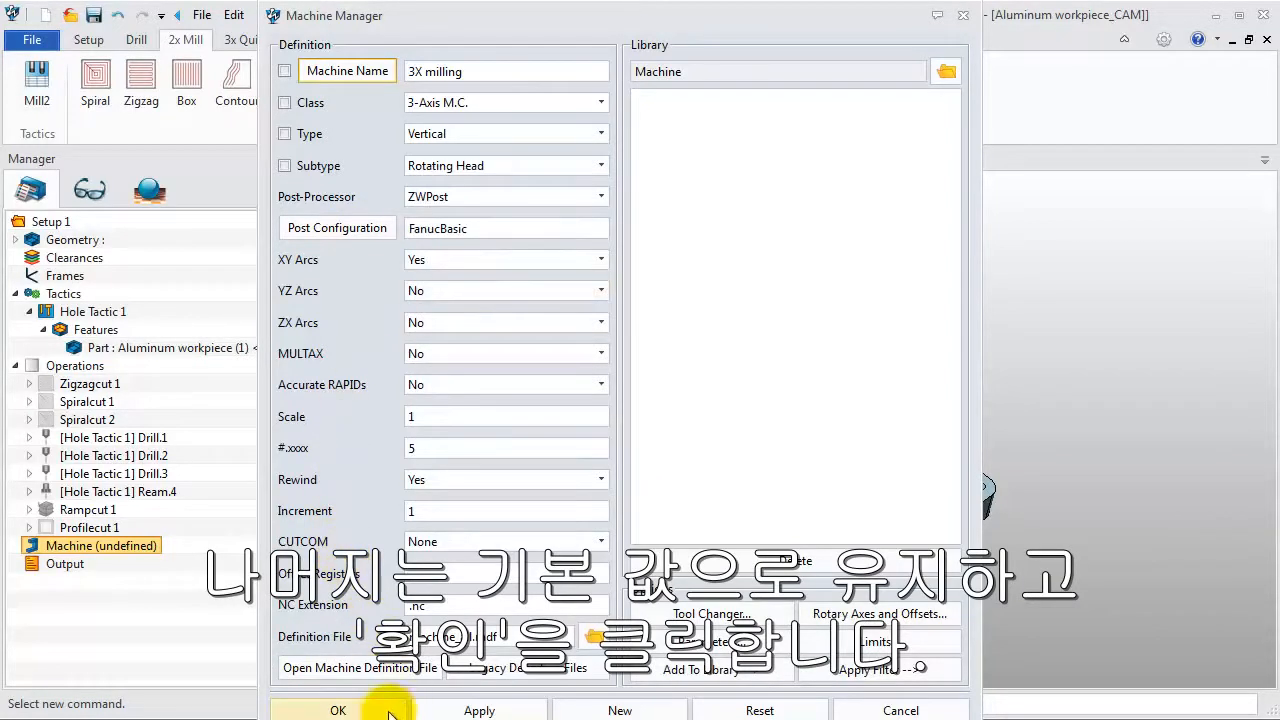
click(338, 710)
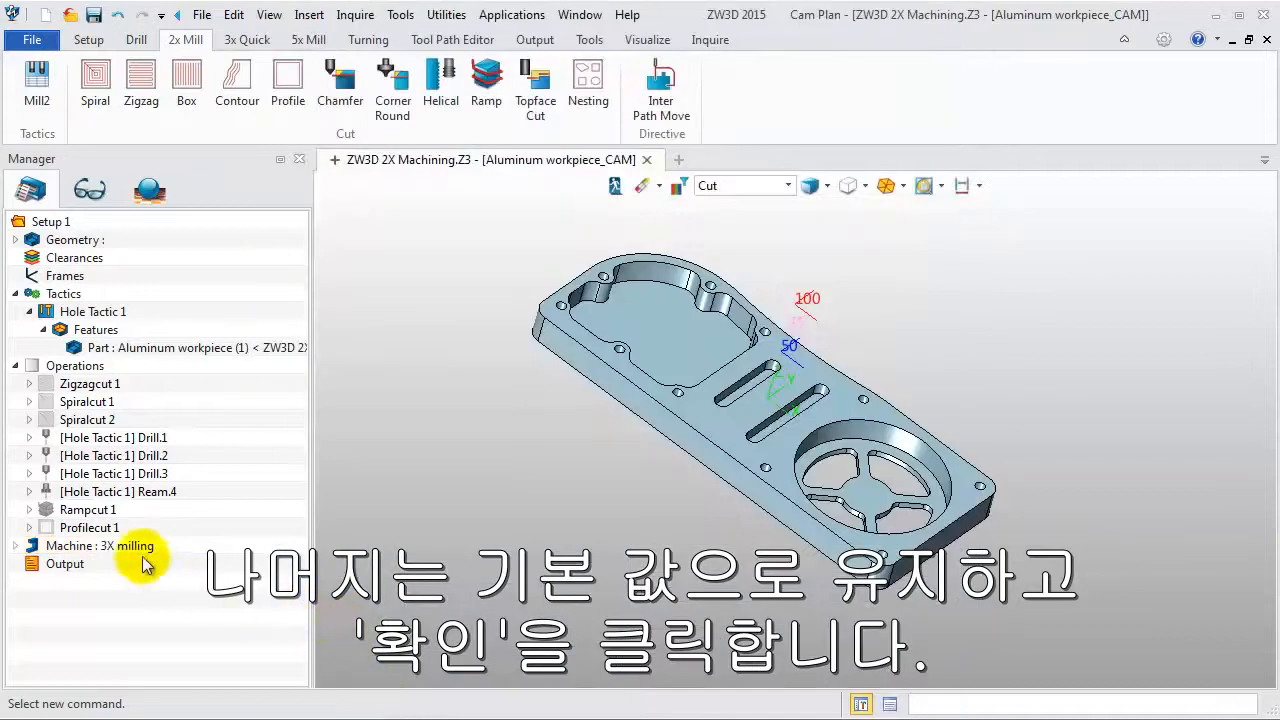
Create one output for all operations and review the operations listed under P0001
right_click(57, 375)
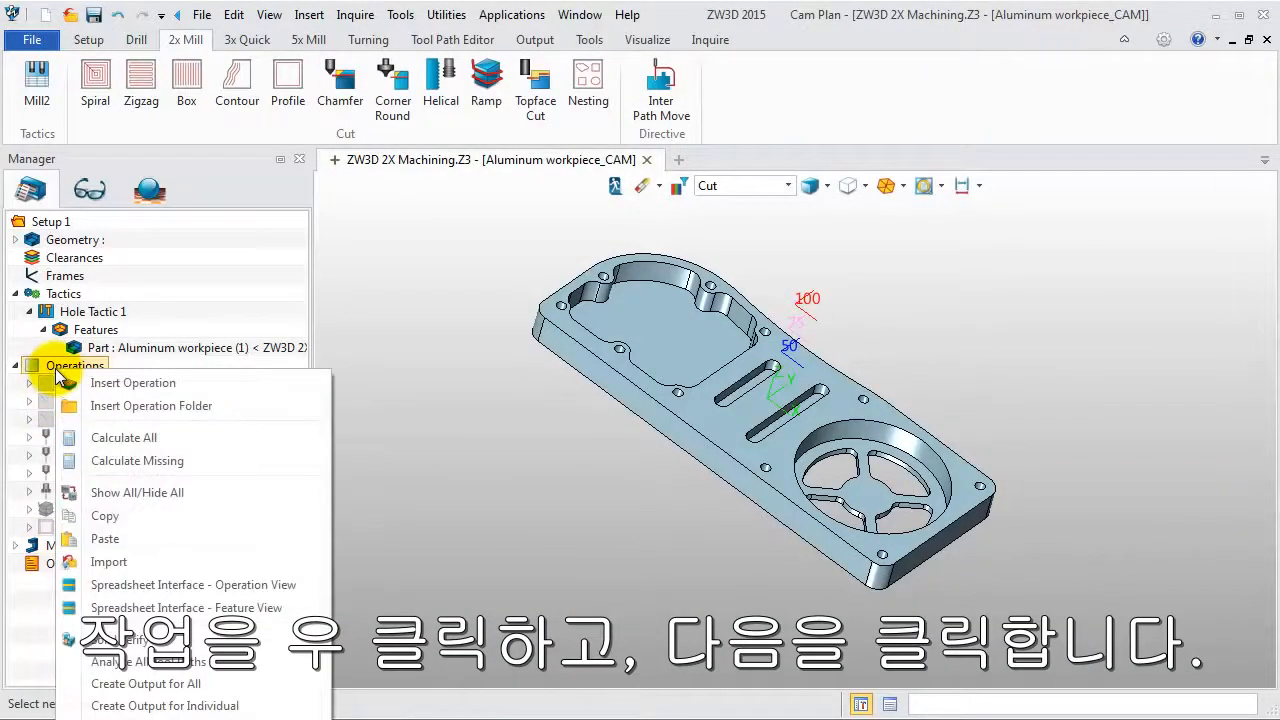
click(195, 686)
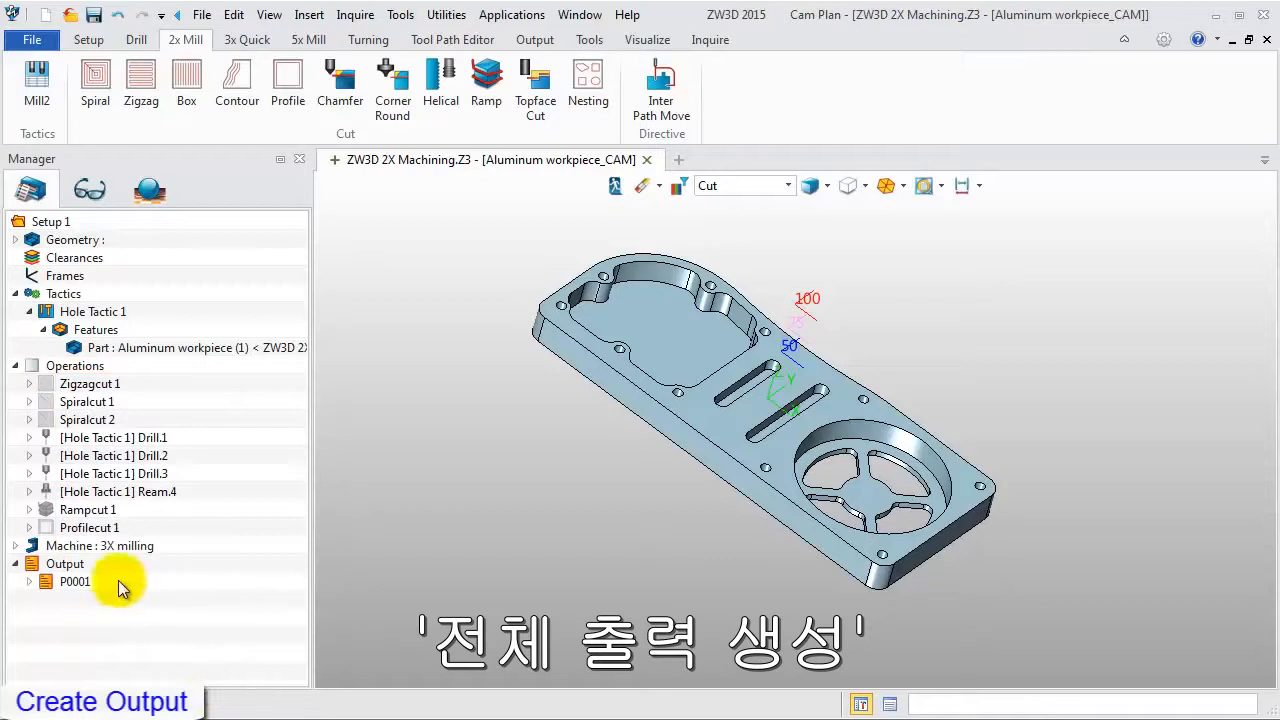
click(29, 582)
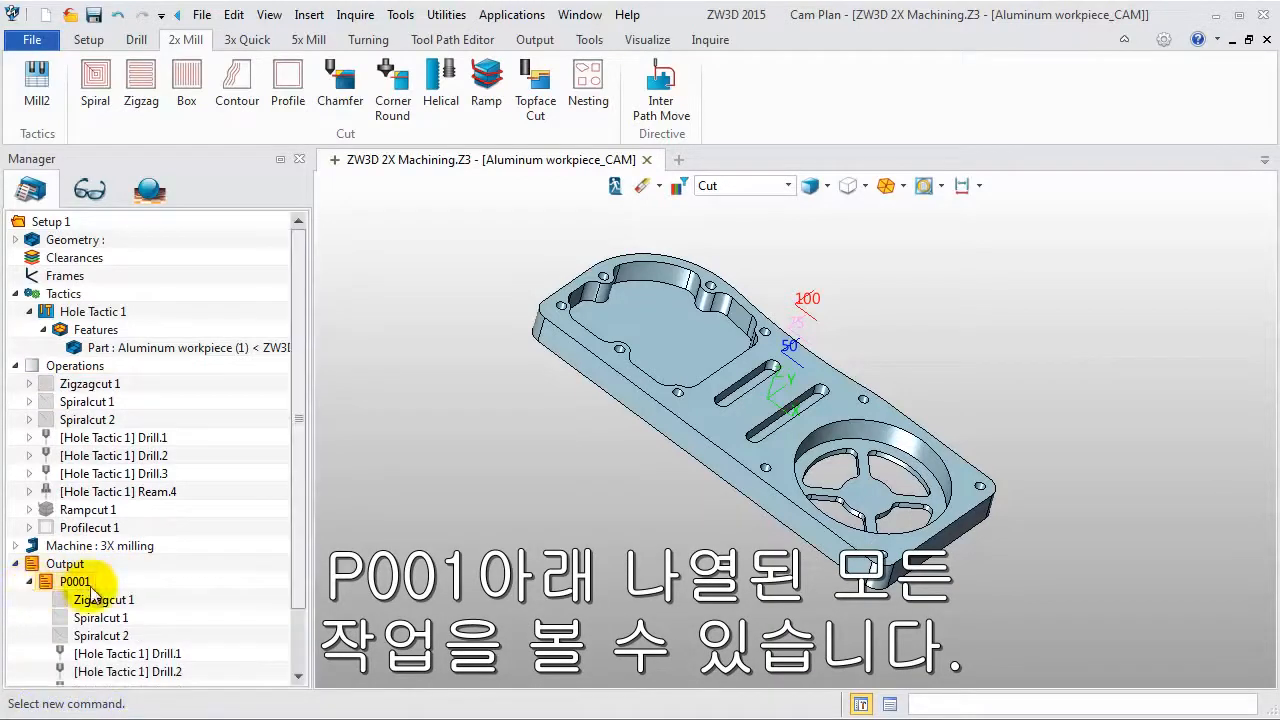
scroll(97, 593, down, 2)
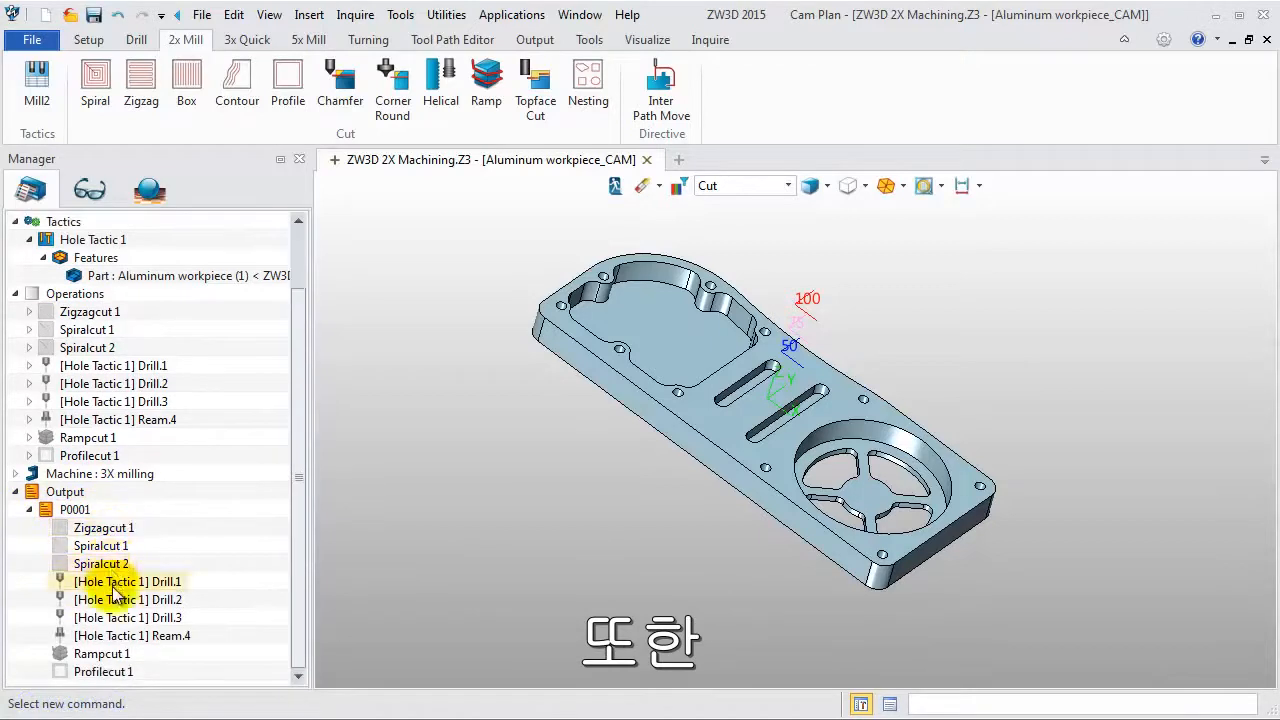
click(29, 511)
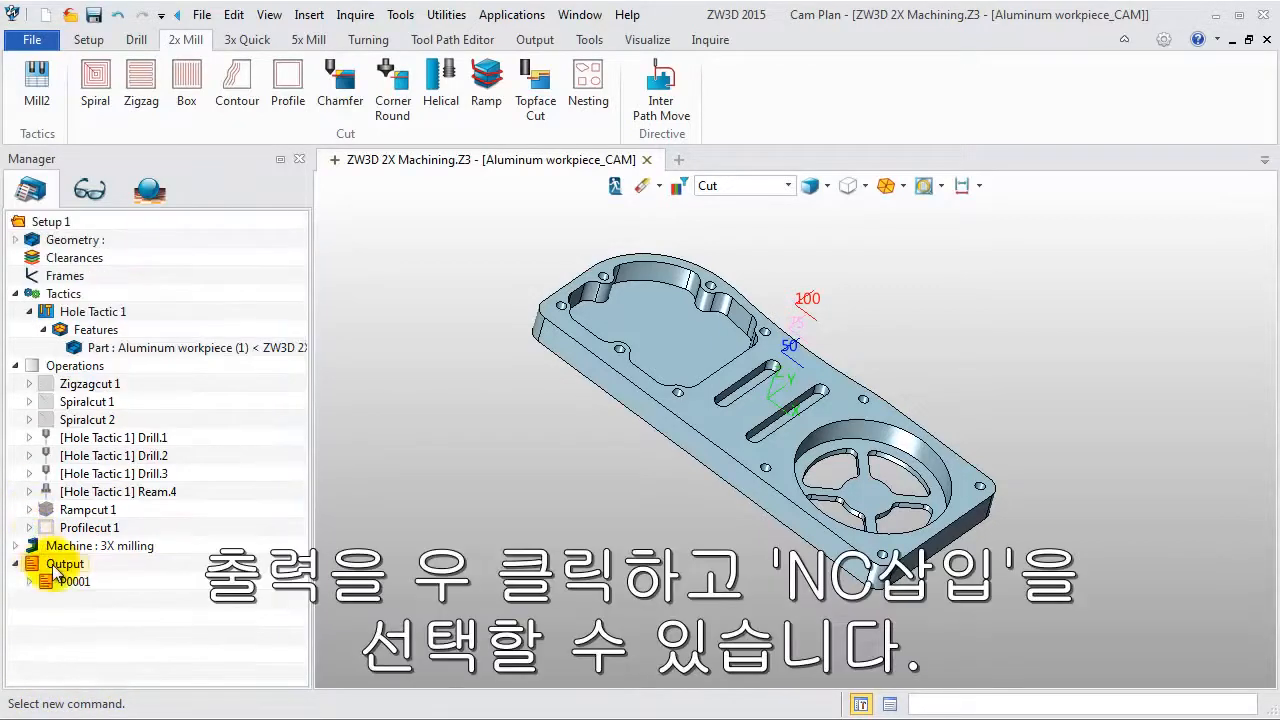
Insert a new NC item under Output and add the Zigzagcut 1 and Spiralcut 1 operations to it
right_click(57, 571)
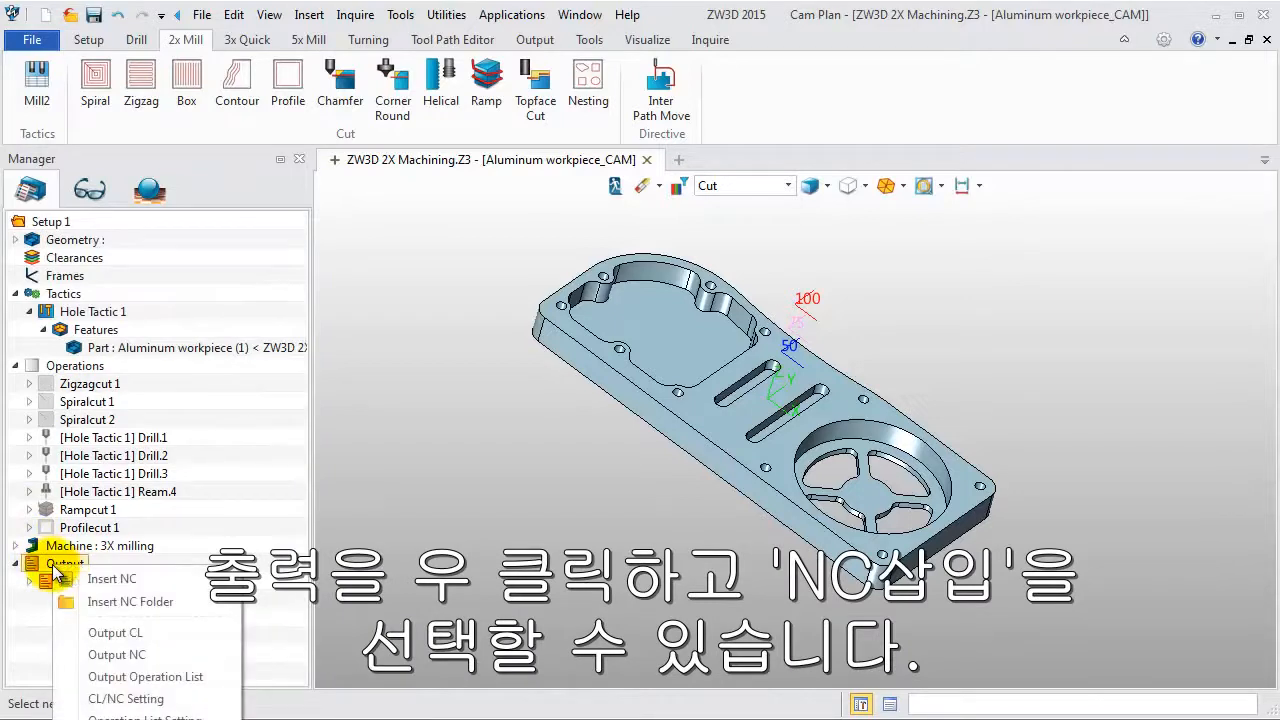
click(100, 579)
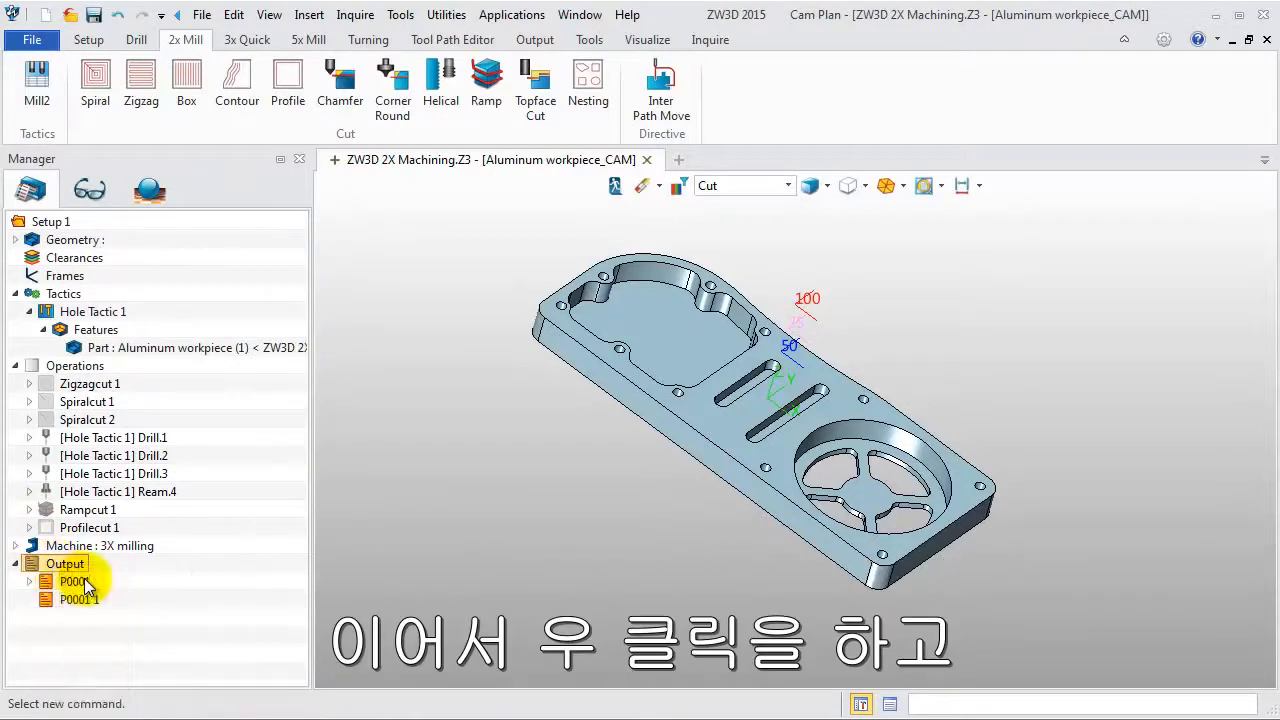
right_click(64, 599)
click(80, 613)
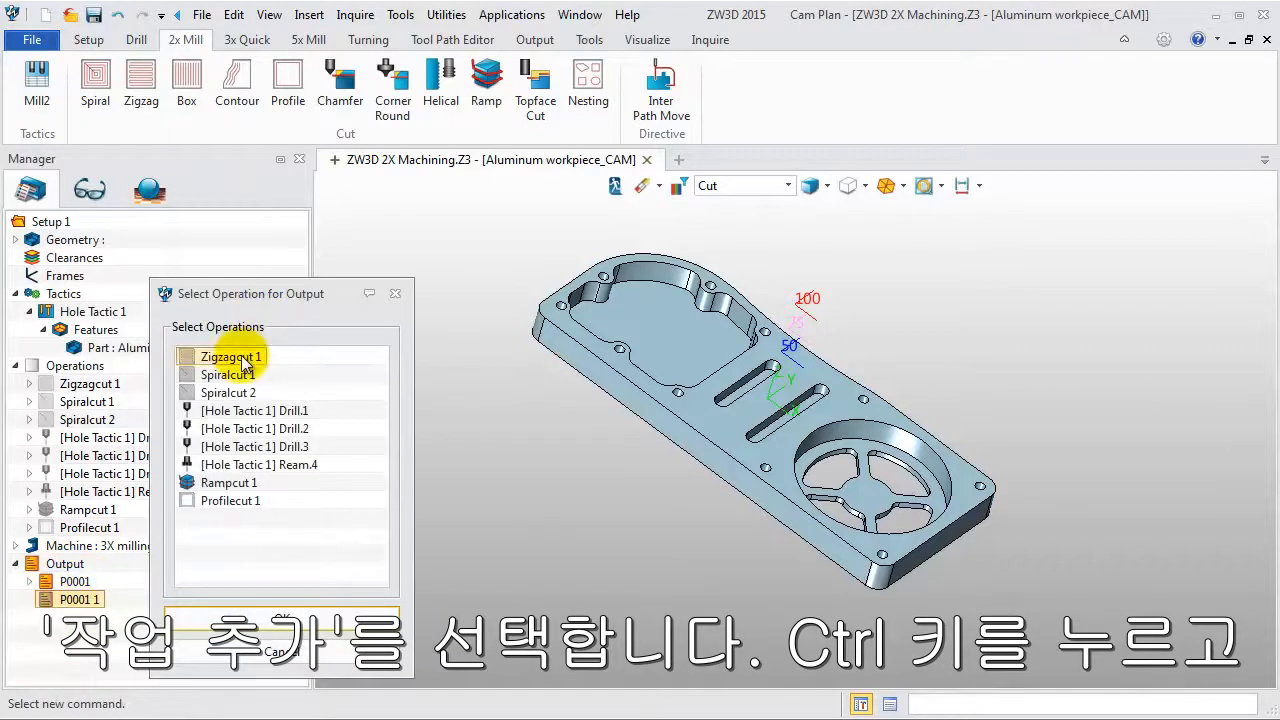
ctrl+click(232, 378)
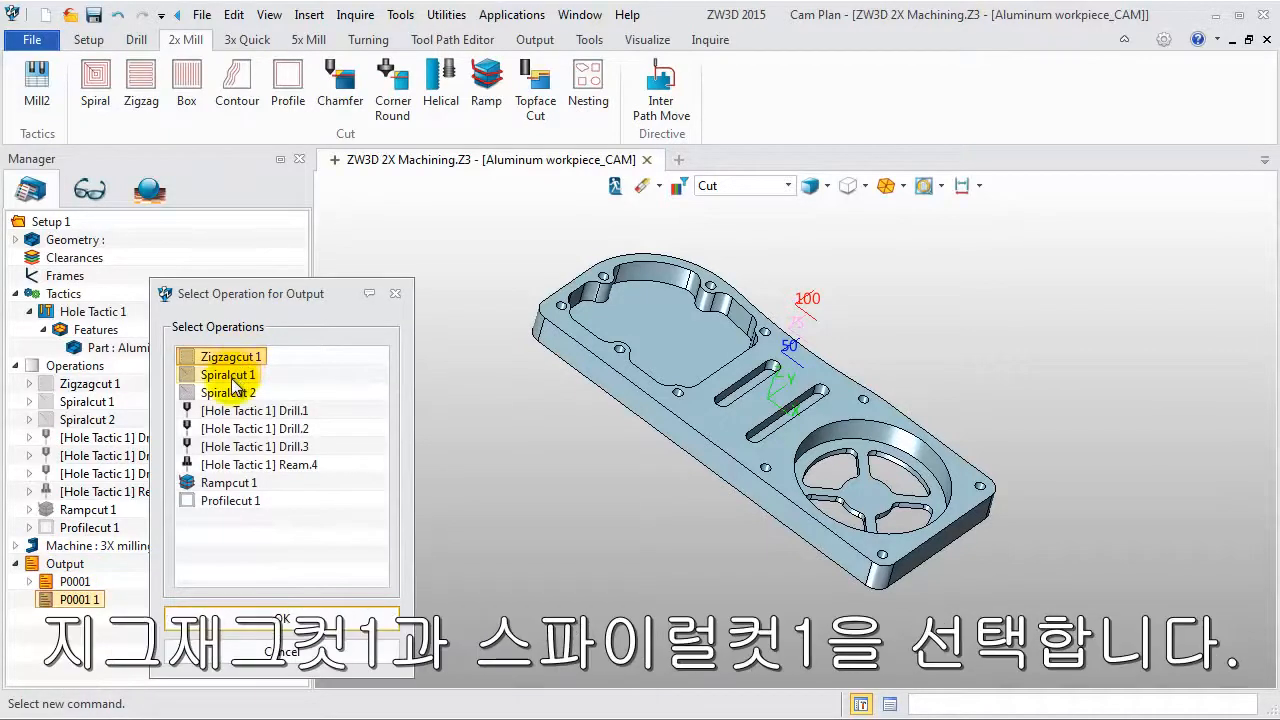
click(250, 628)
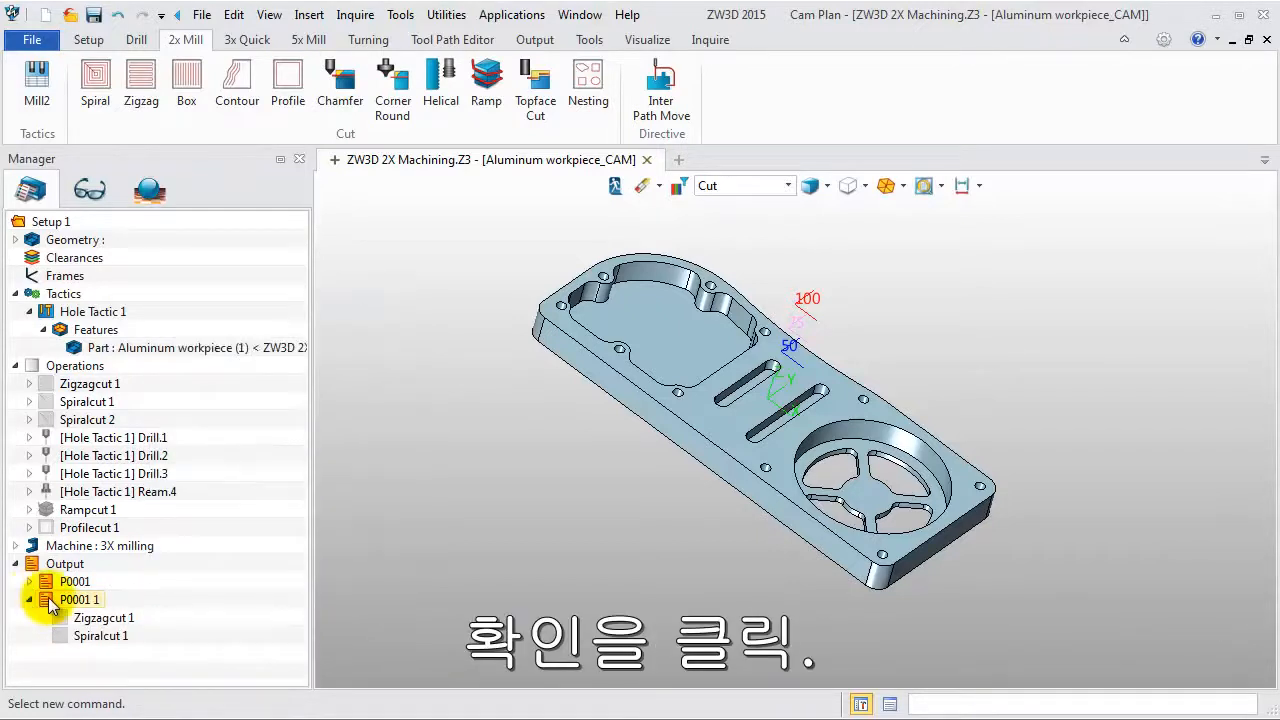
Rename the NC item containing Zigzagcut 1 and Spiralcut 1 as P0002
right_click(48, 597)
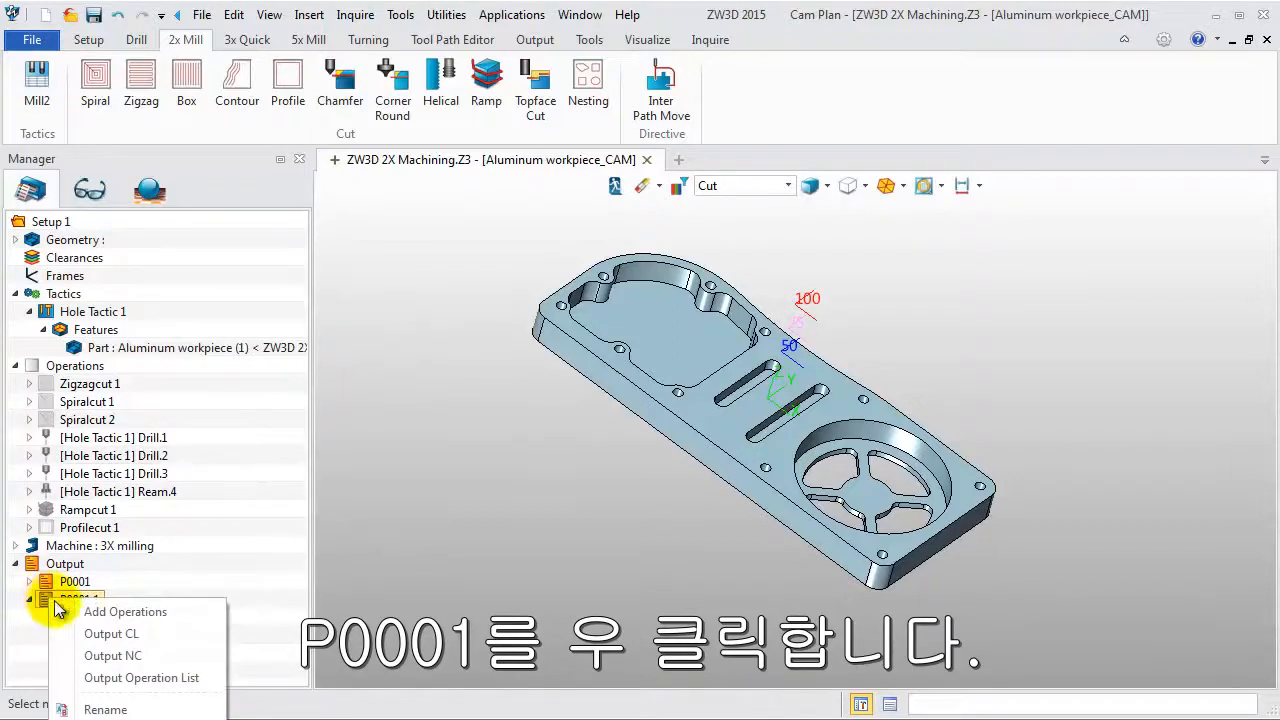
click(136, 710)
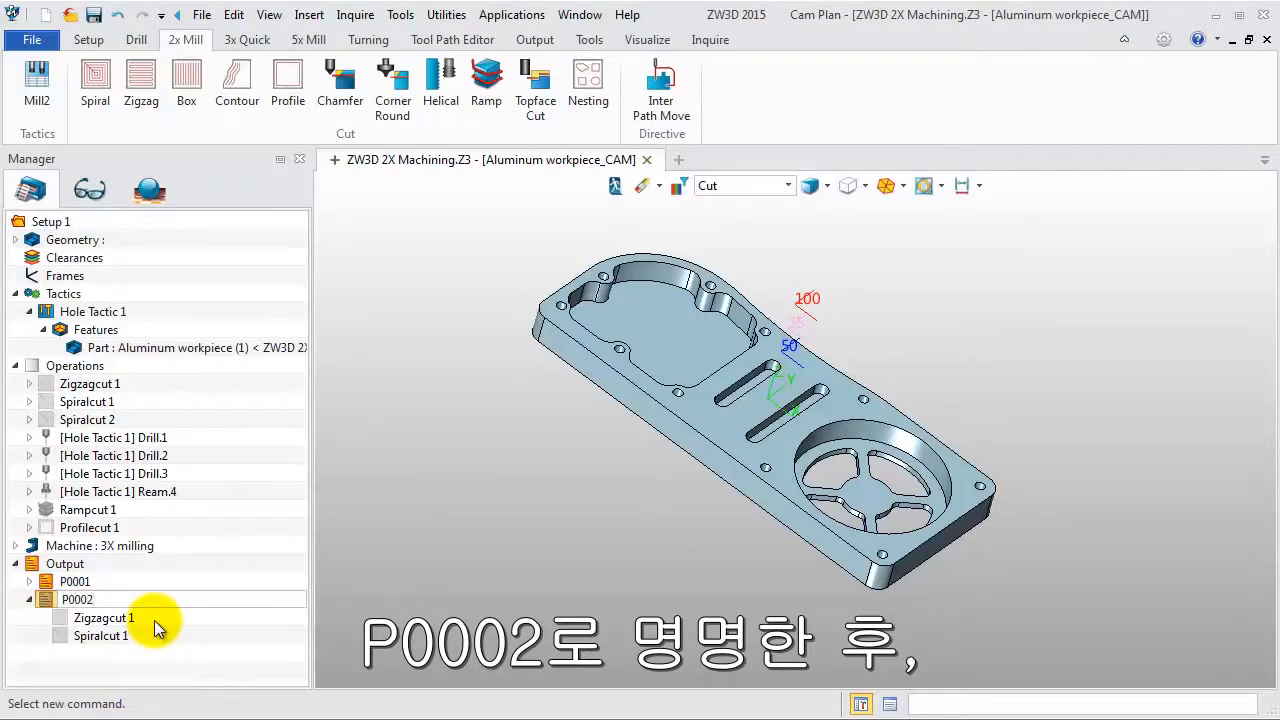
key(Return)
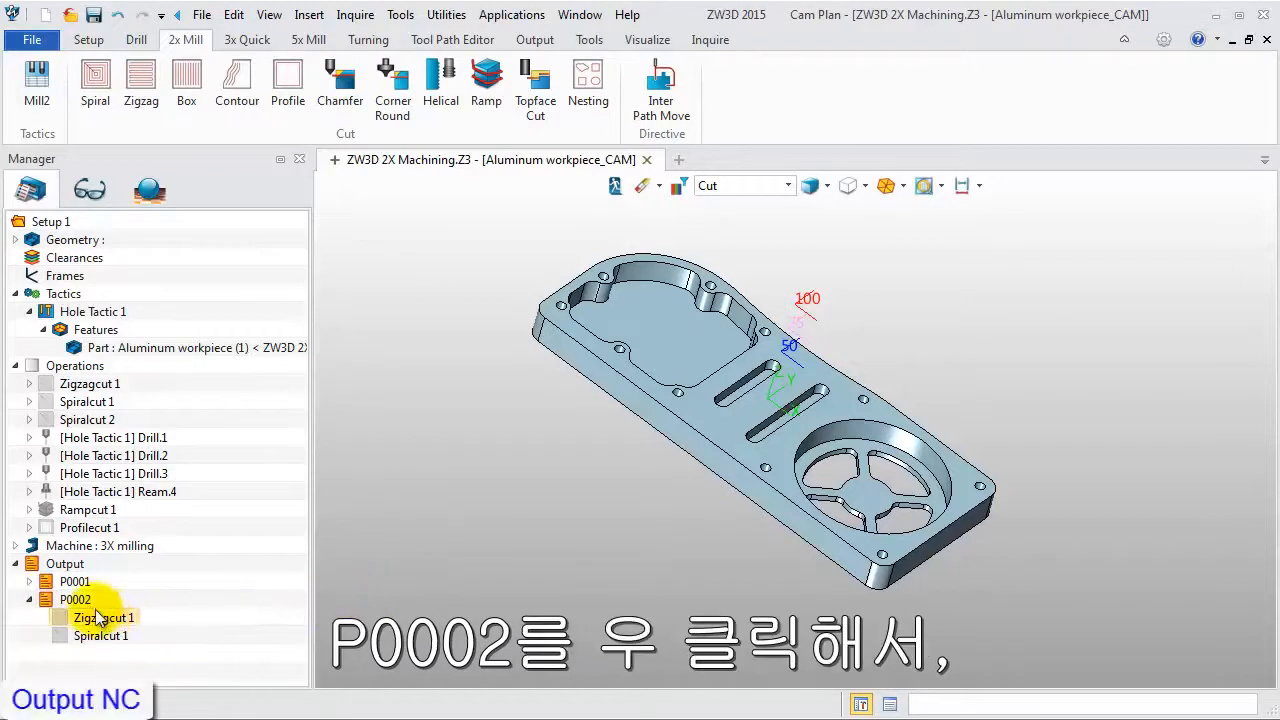
Open the output settings of P0002 and view the available save location for its output file, cancelling the folder selection
right_click(75, 386)
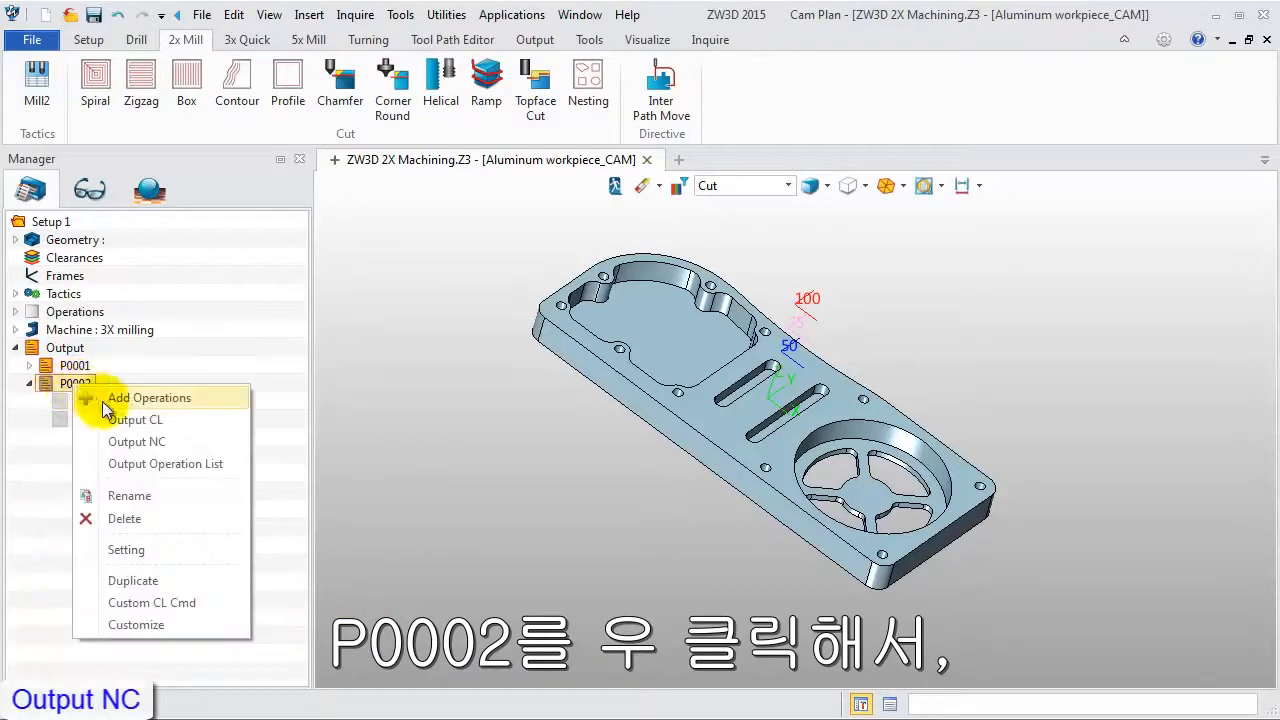
click(161, 545)
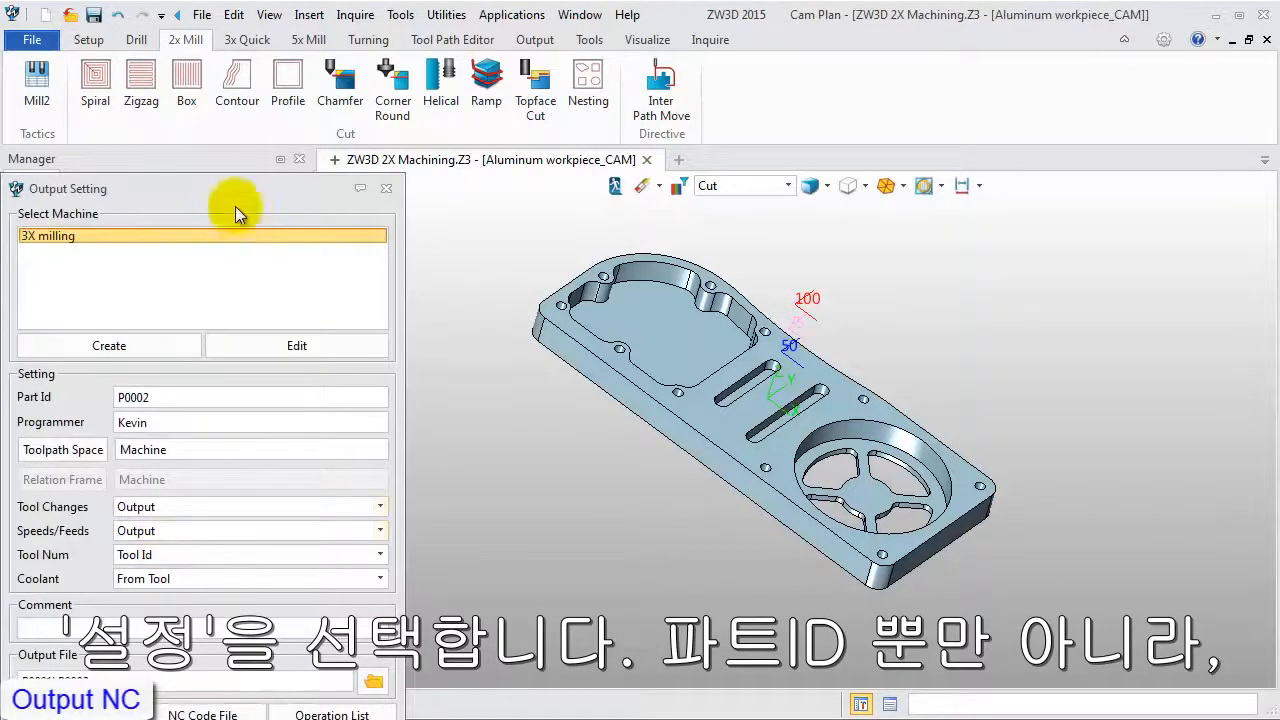
drag(230, 189, 324, 82)
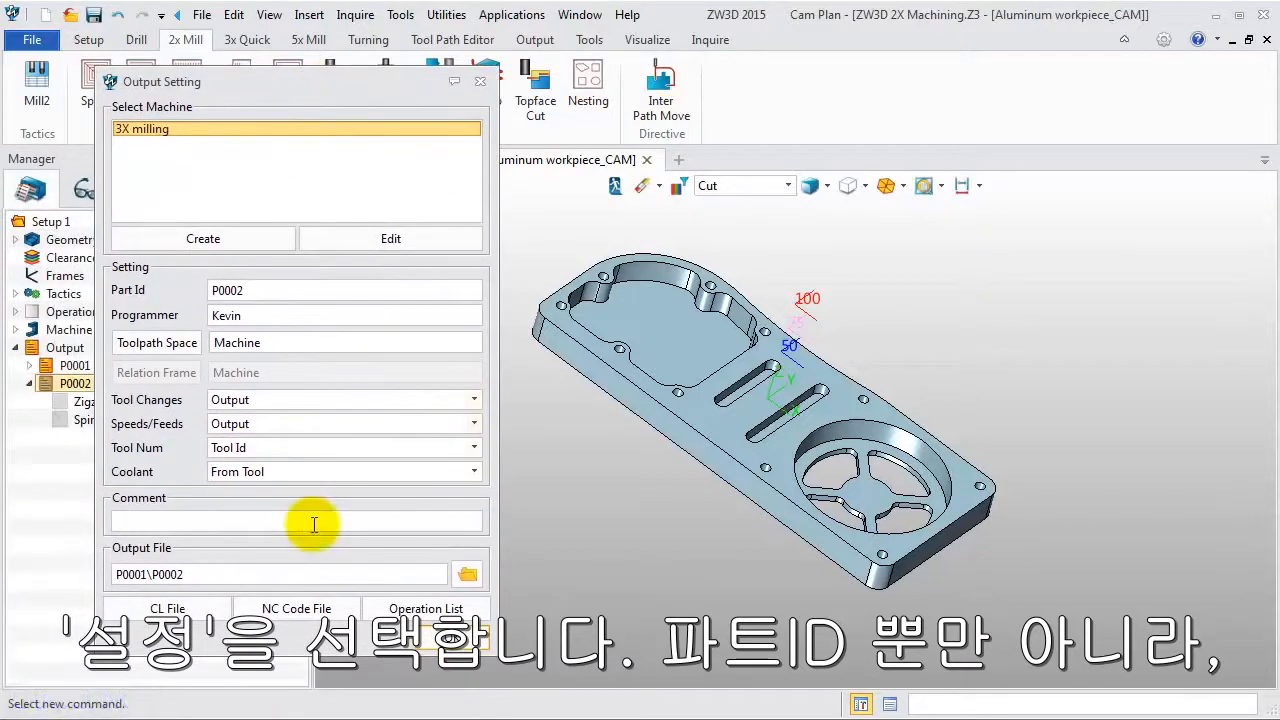
click(463, 578)
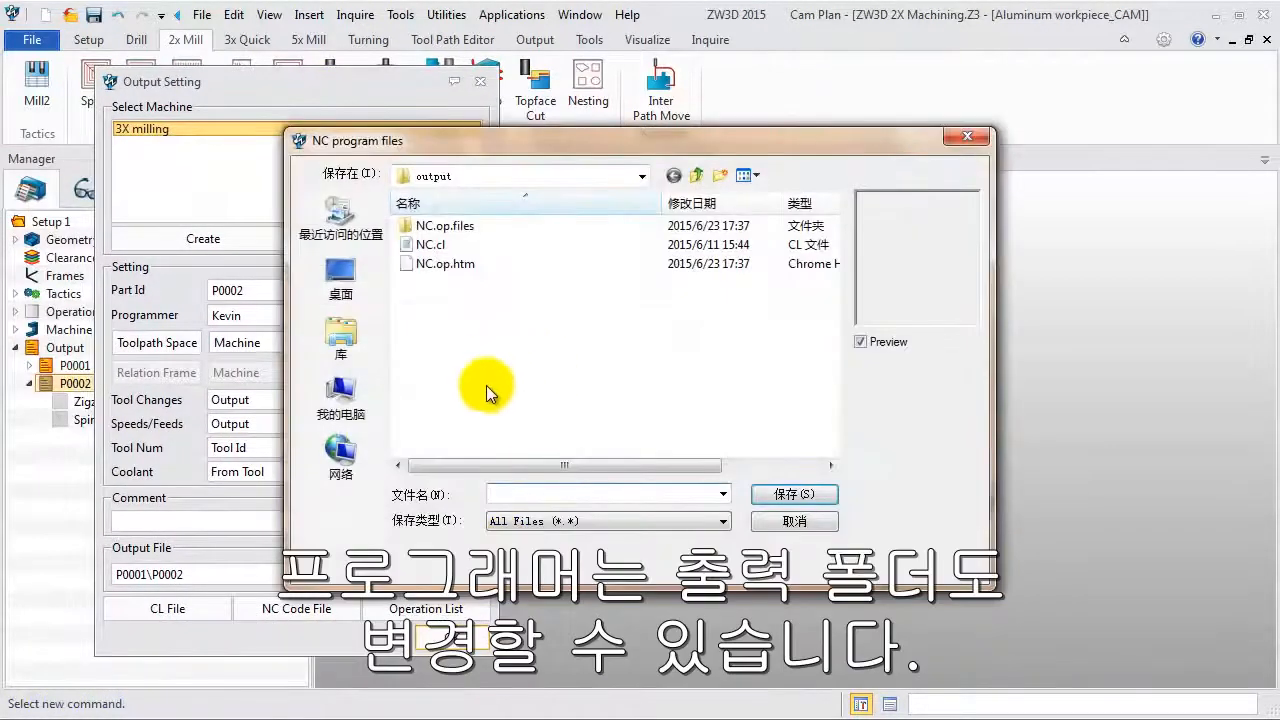
click(790, 521)
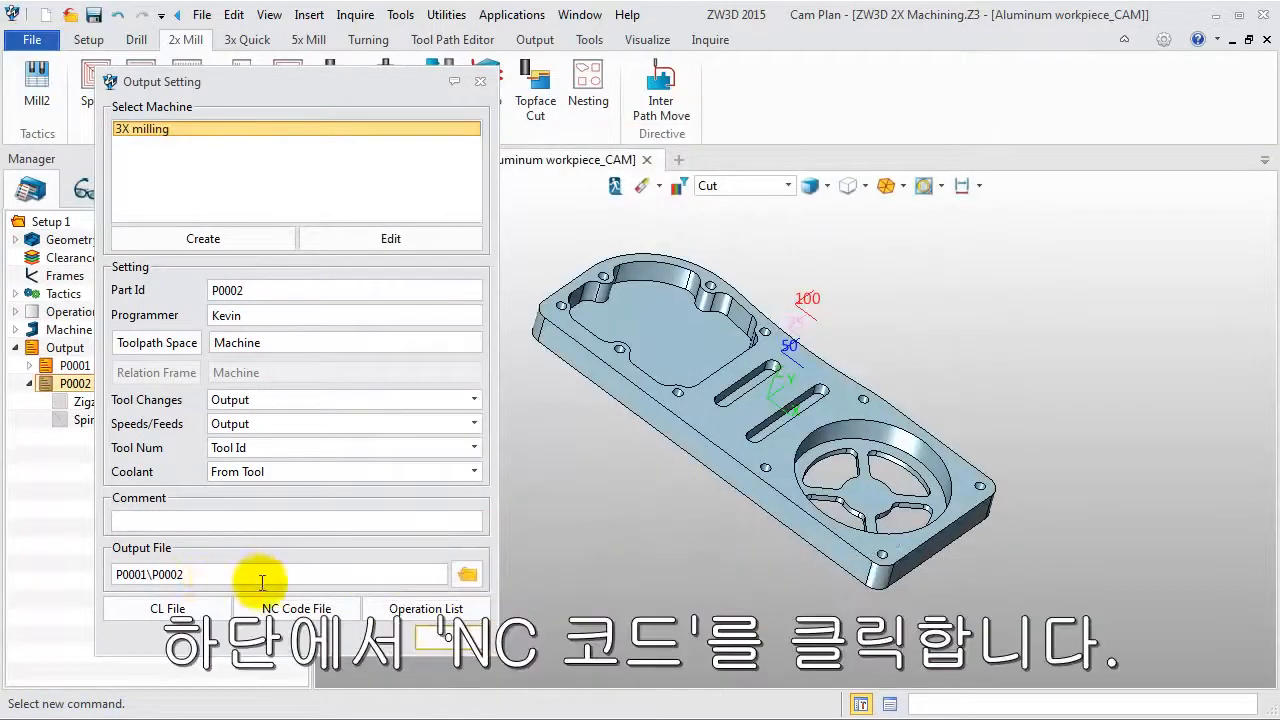
Generate the NC code file for P0002 and look through the generated code before closing it
click(287, 612)
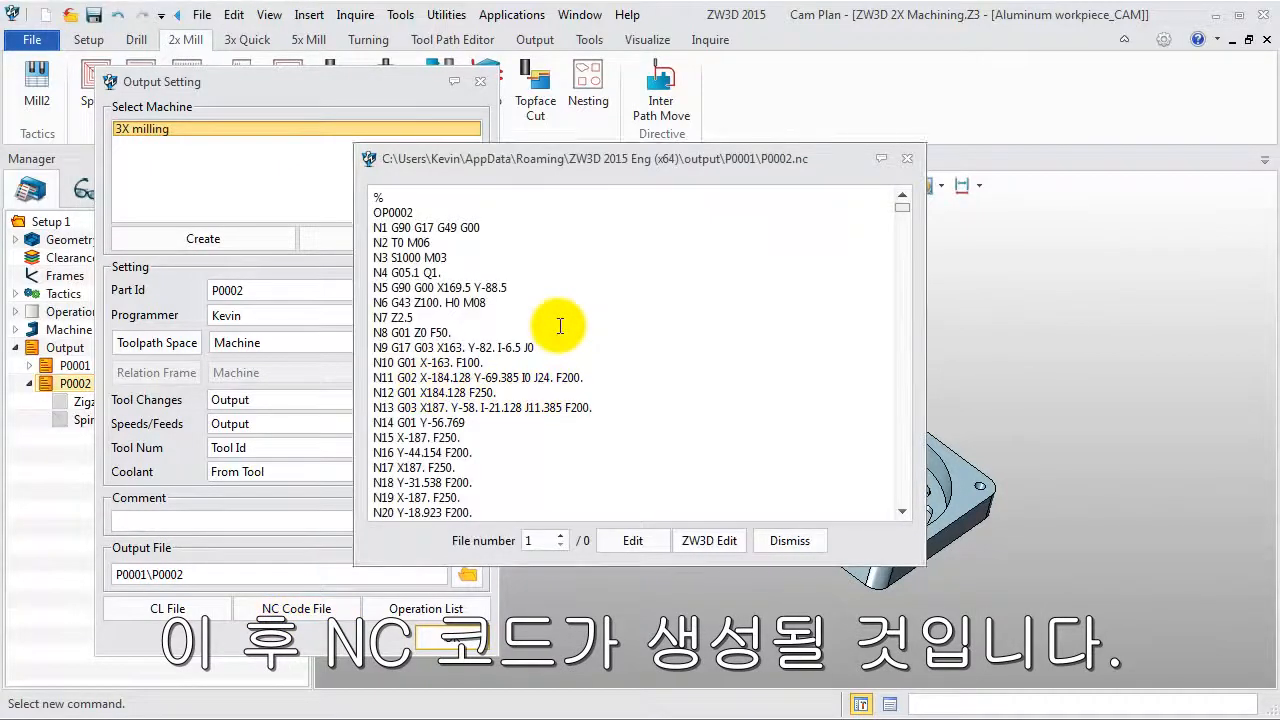
scroll(560, 325, down, 10)
scroll(560, 325, down, 16)
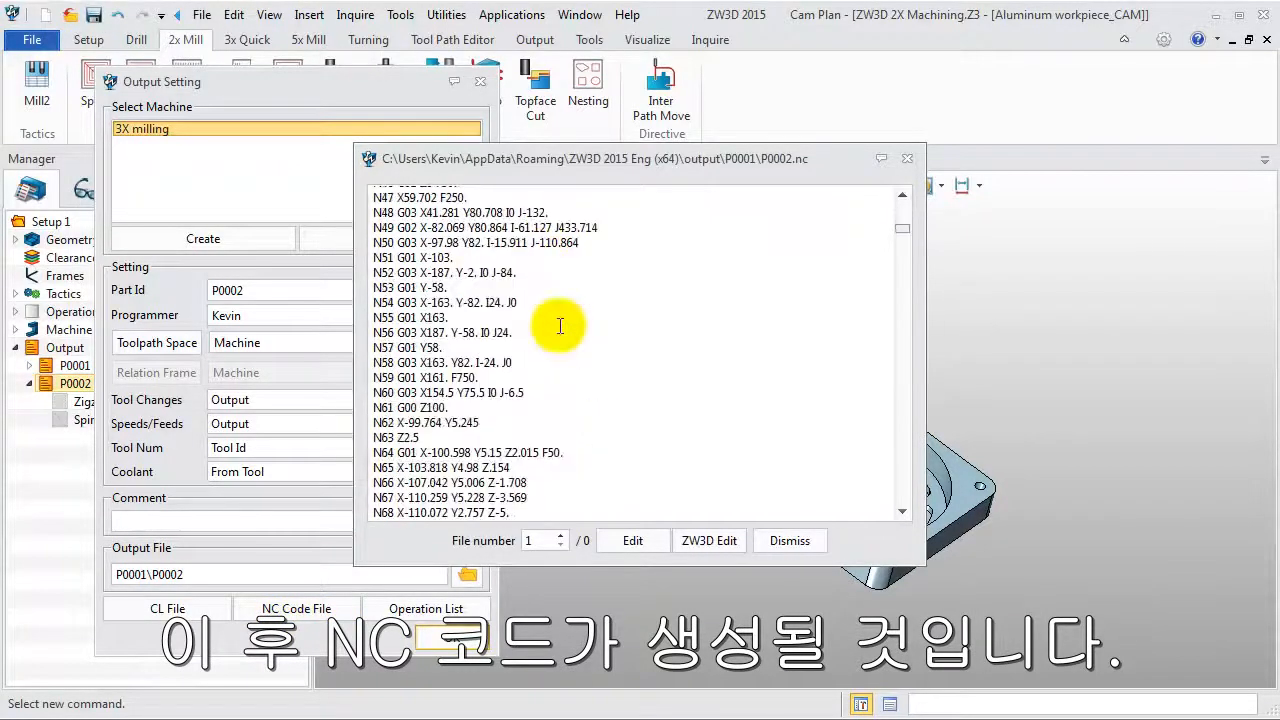
scroll(644, 330, down, 16)
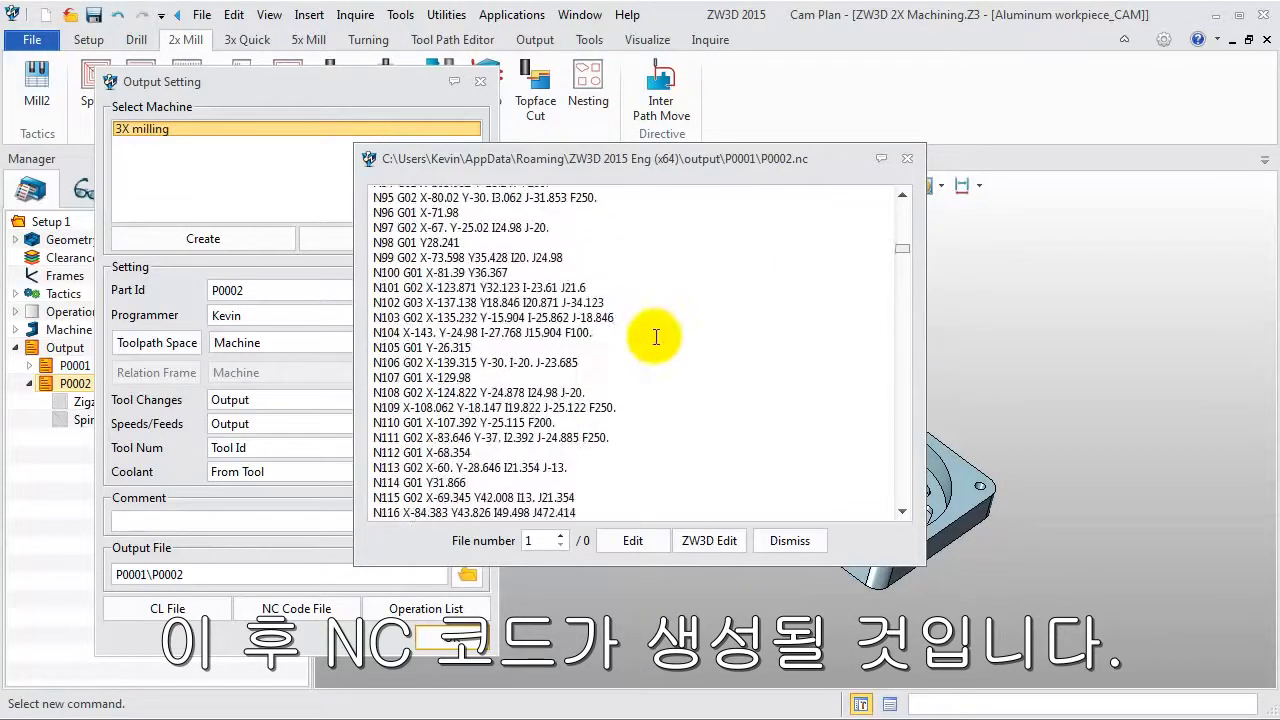
click(907, 159)
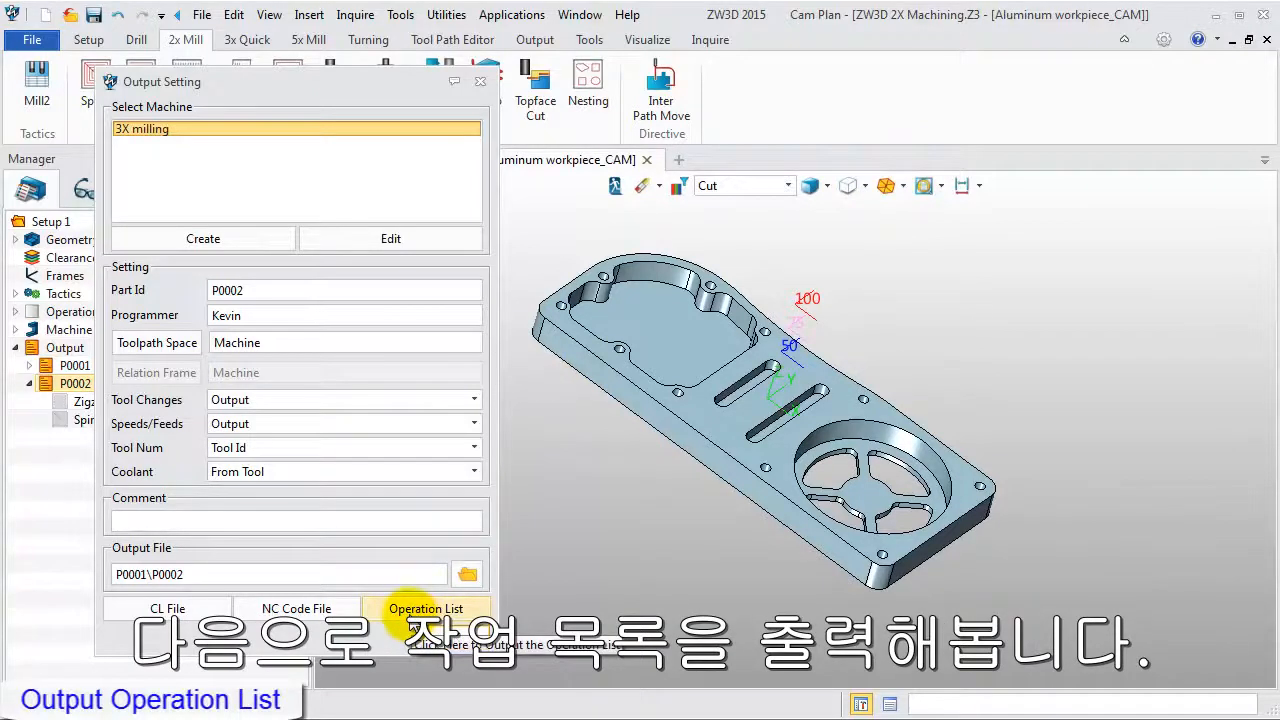
Output the operation list for P0002, review the generated sheet, and confirm the output settings
click(411, 615)
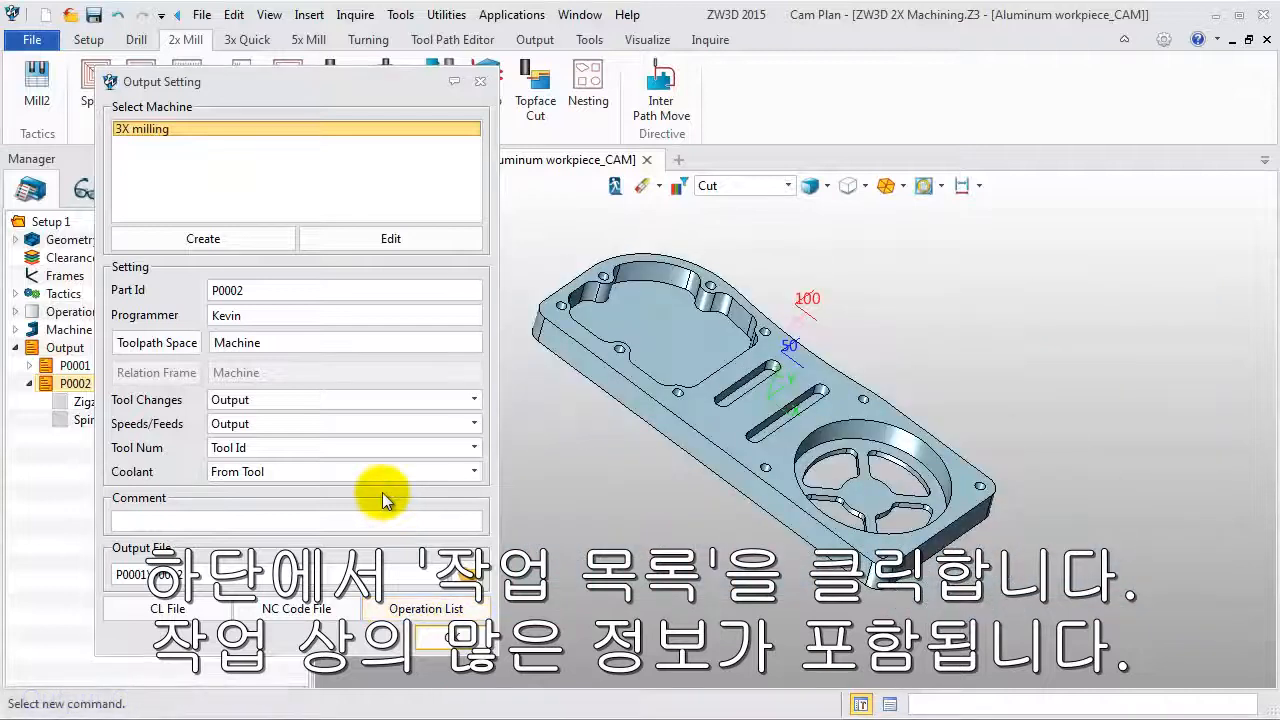
scroll(630, 349, down, 2)
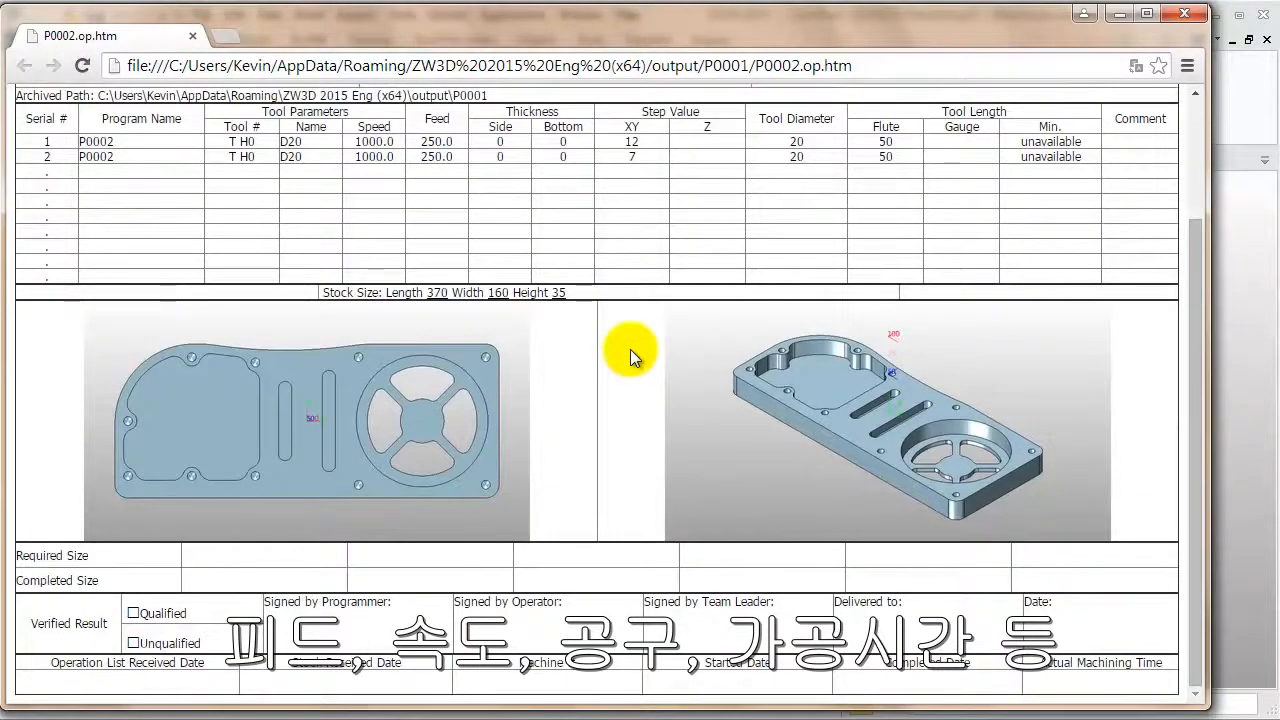
scroll(630, 349, up, 2)
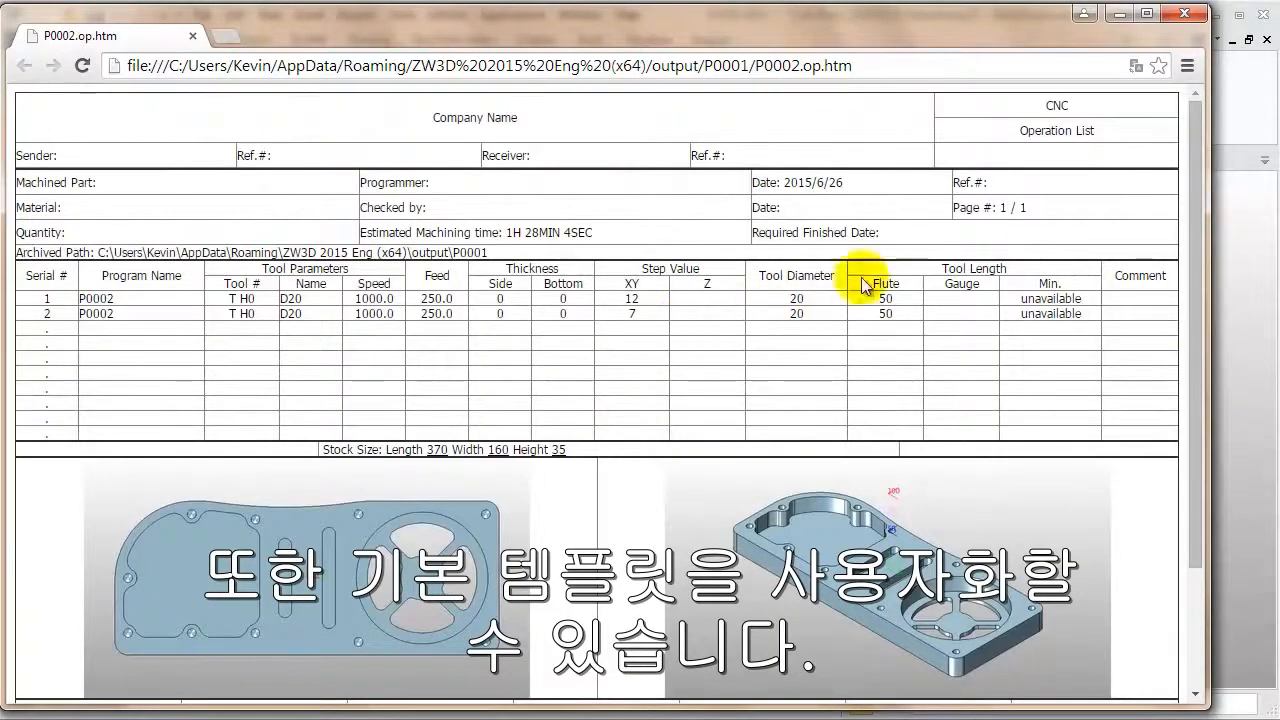
click(1182, 16)
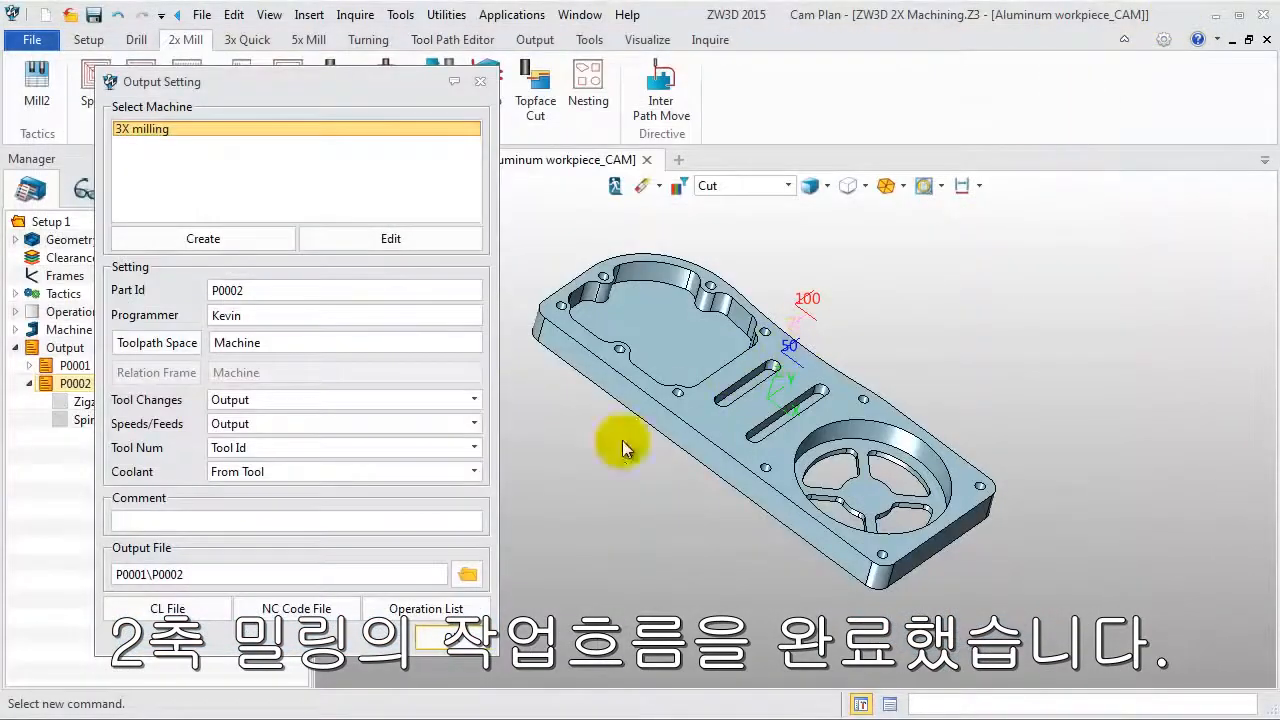
click(457, 632)
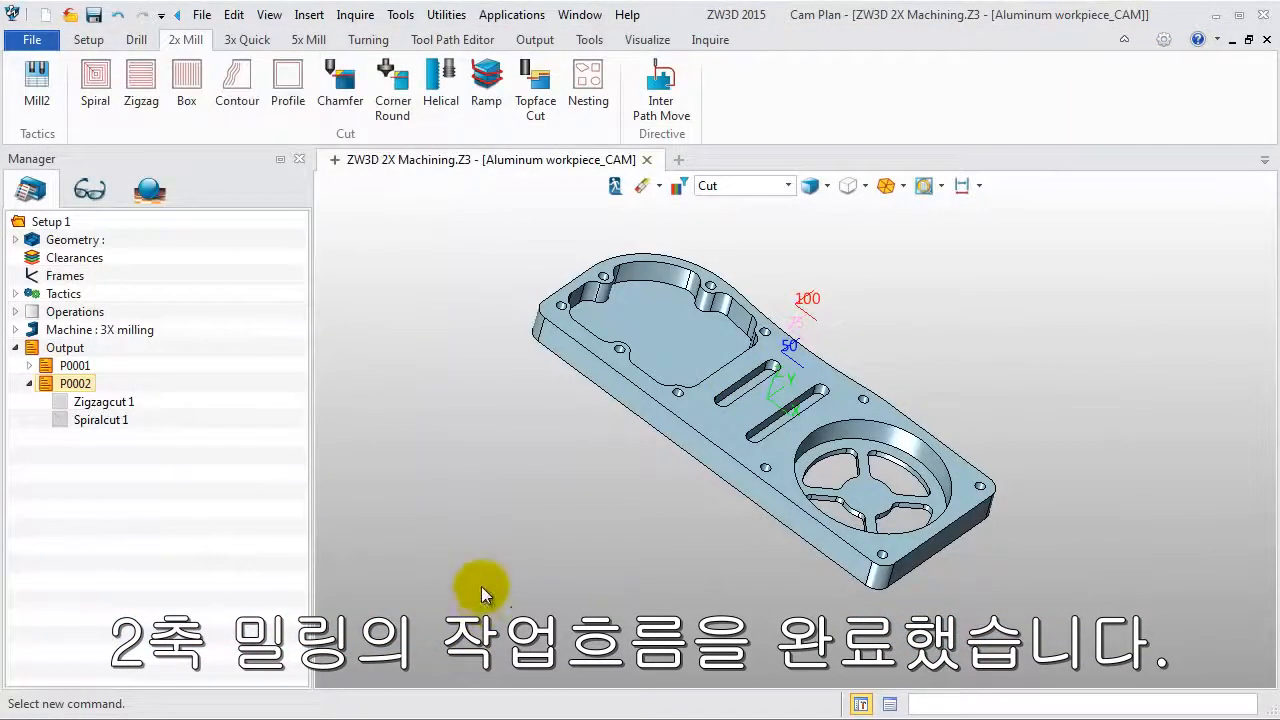